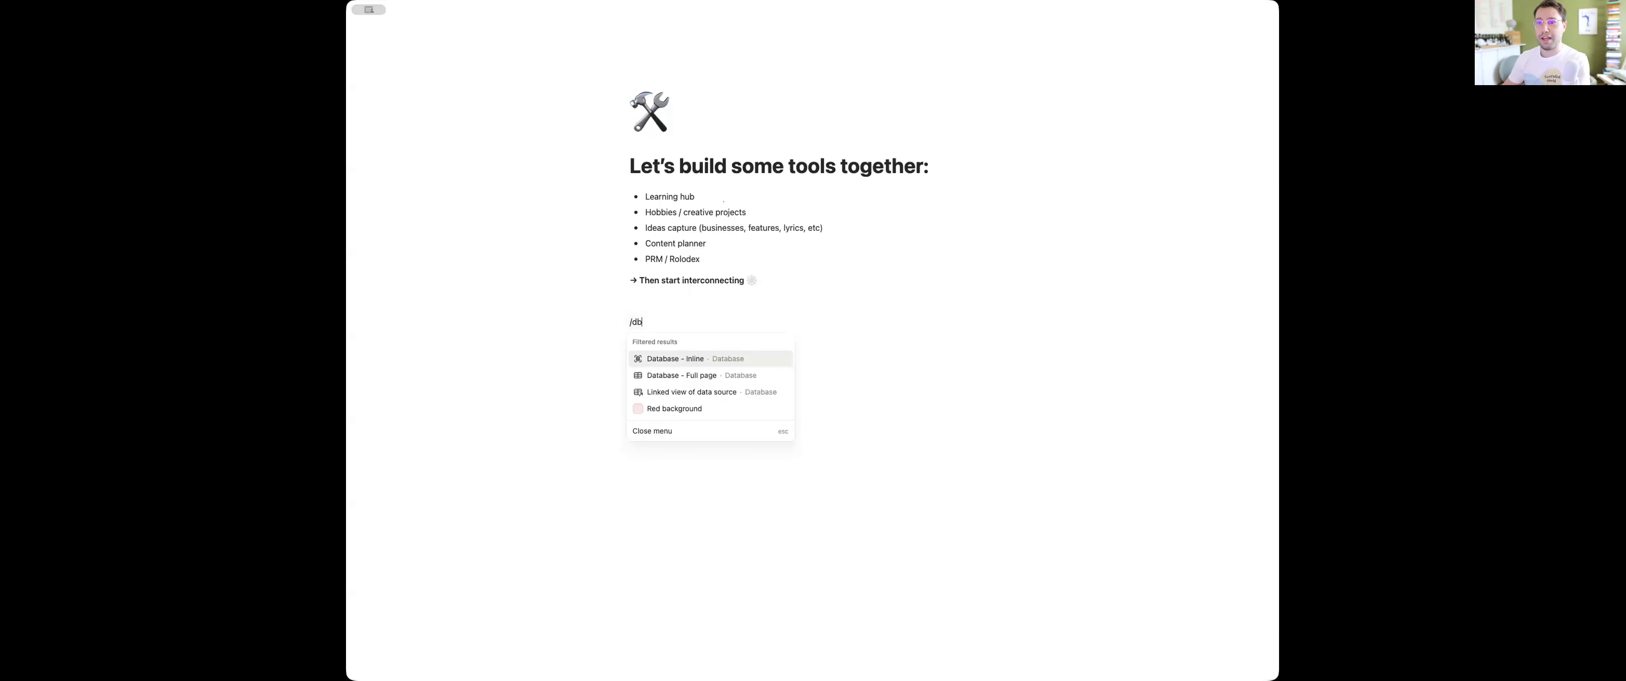
Insert an inline database below the list on the page and title it Rolodex
key(Return)
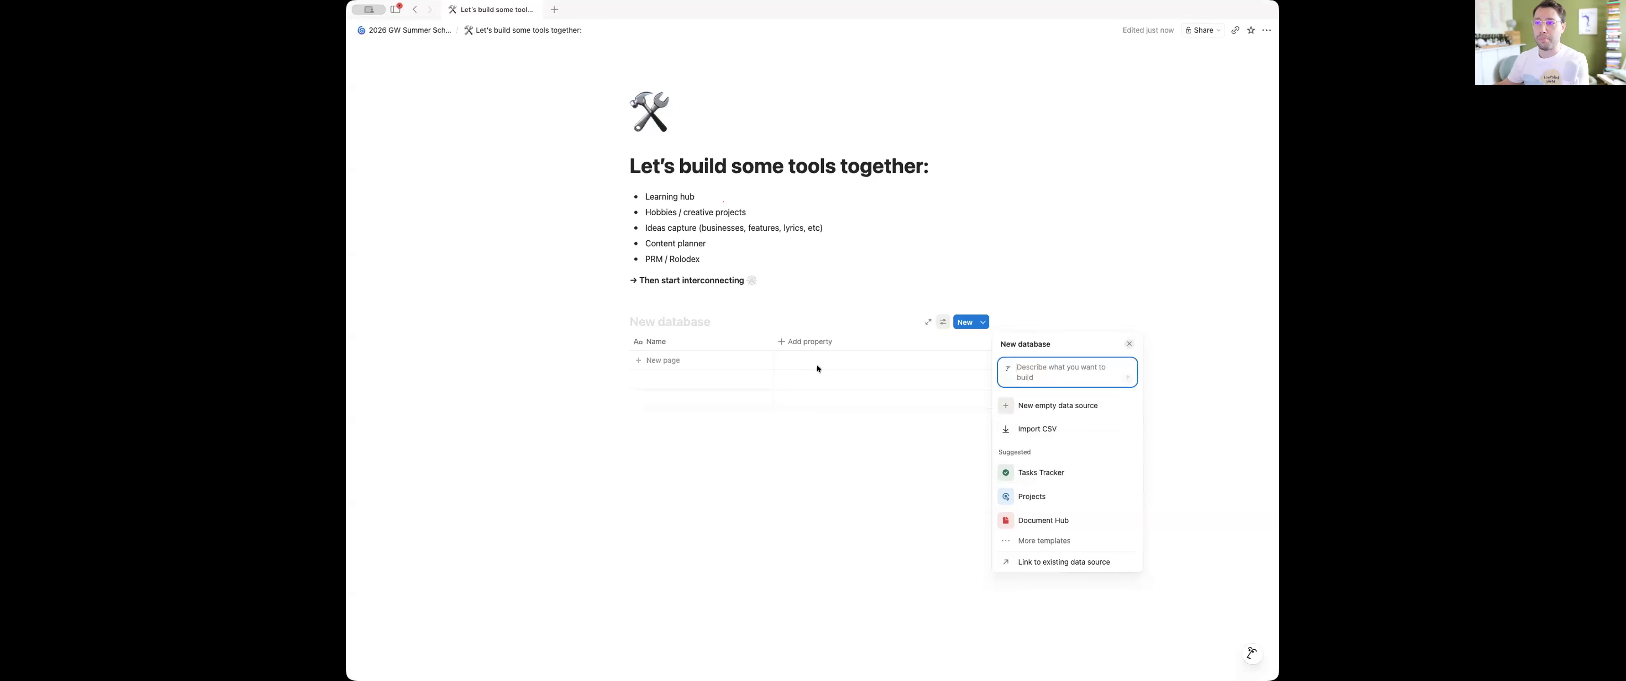
click(852, 305)
click(645, 321)
text(Rolodex)
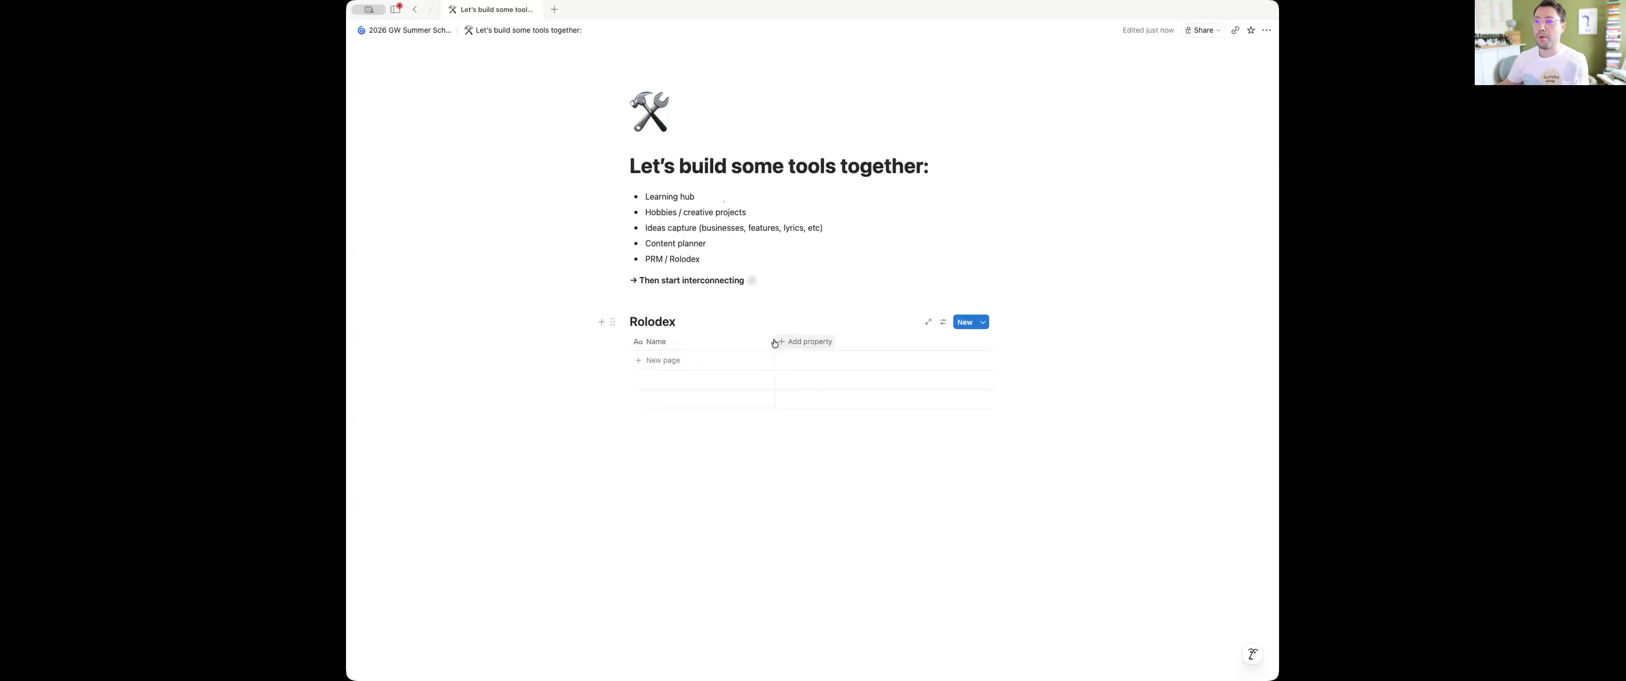
Narrow the Name column of the Rolodex database and add a Date property beside it
drag(775, 342, 729, 342)
click(746, 343)
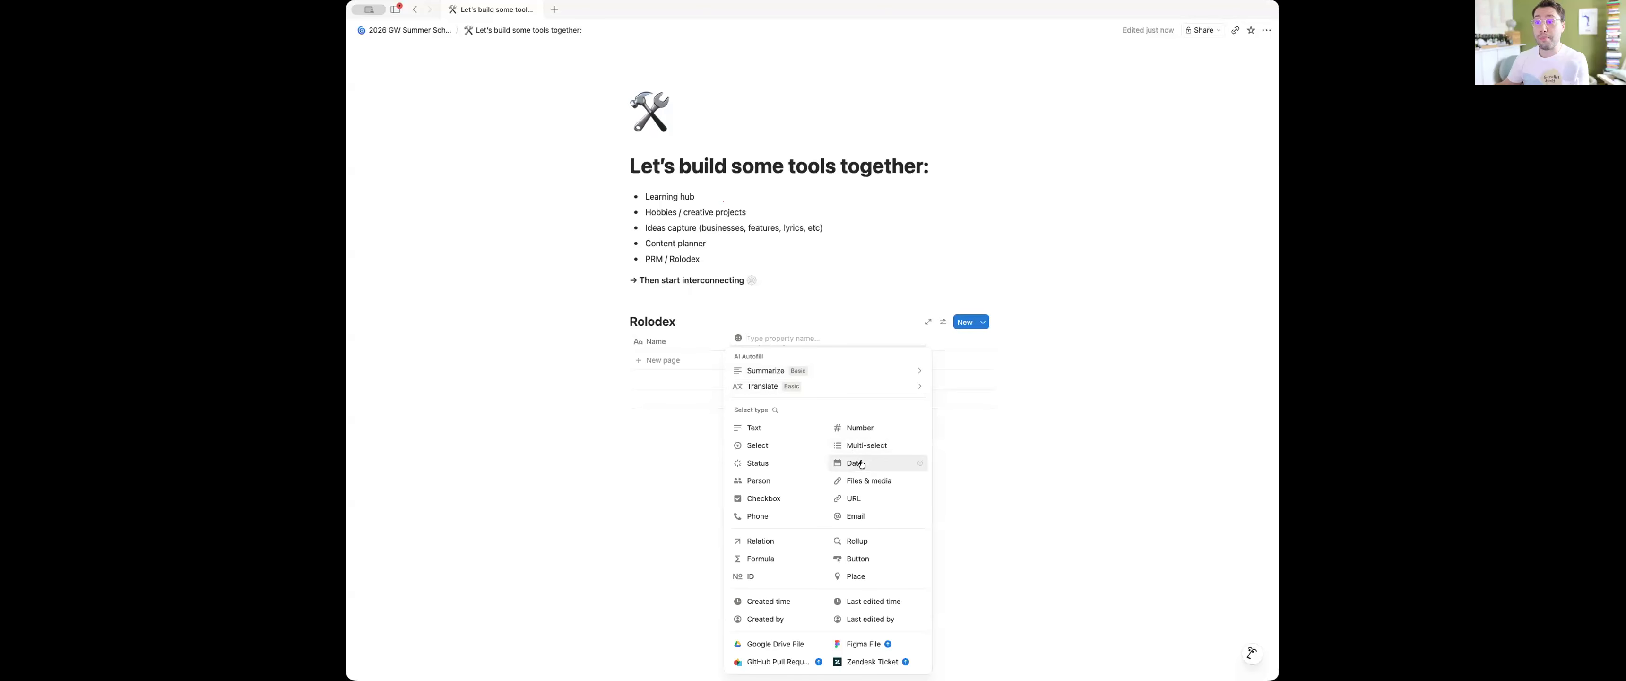
click(858, 463)
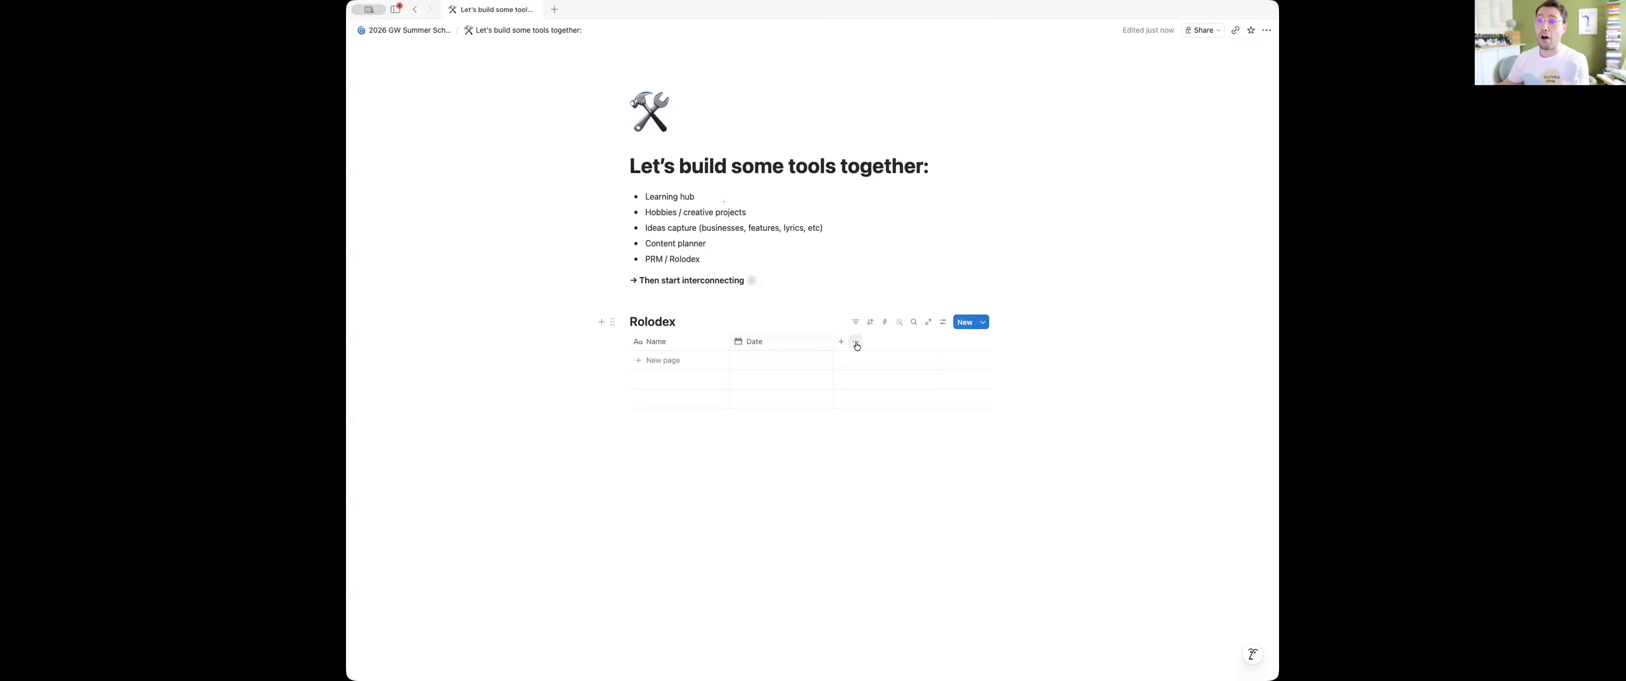
click(840, 342)
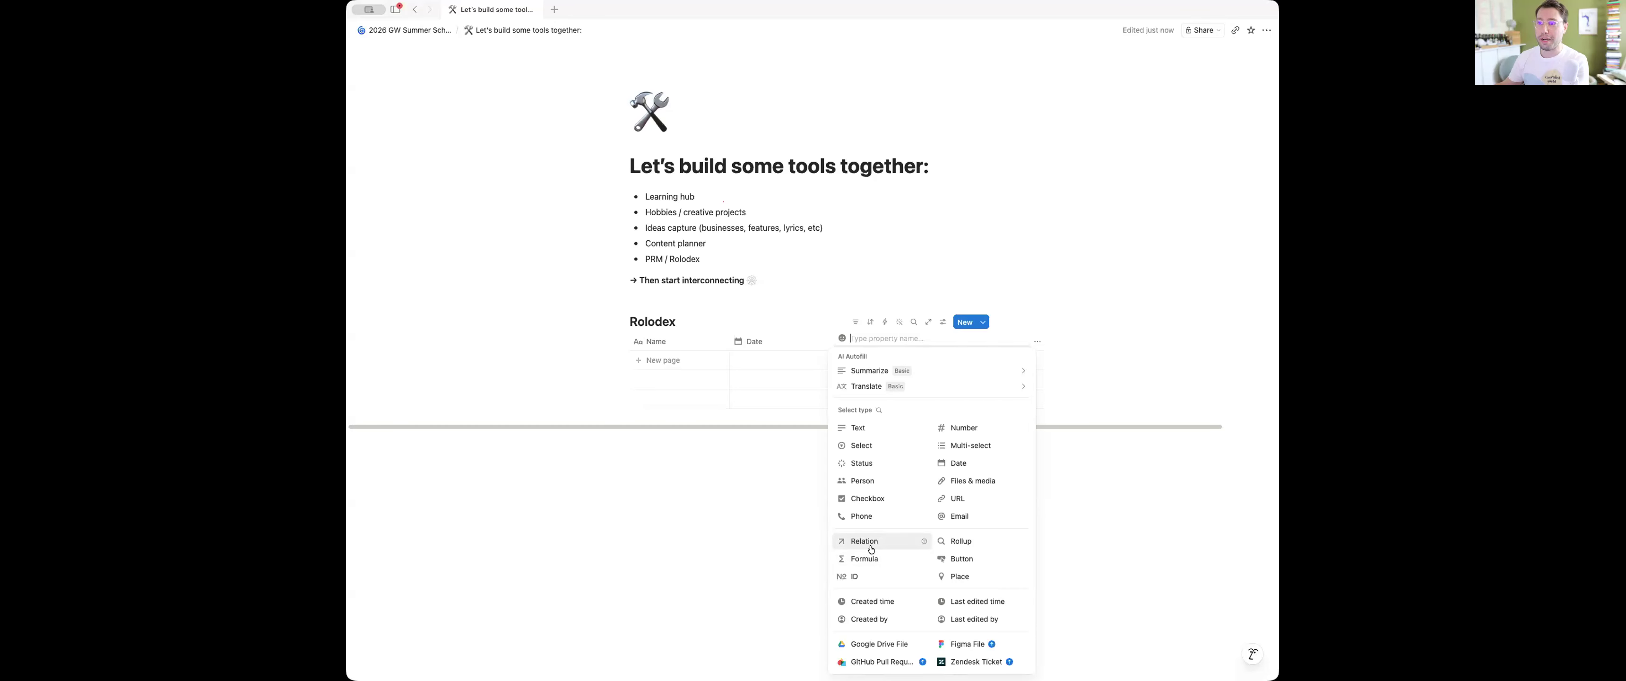
click(768, 365)
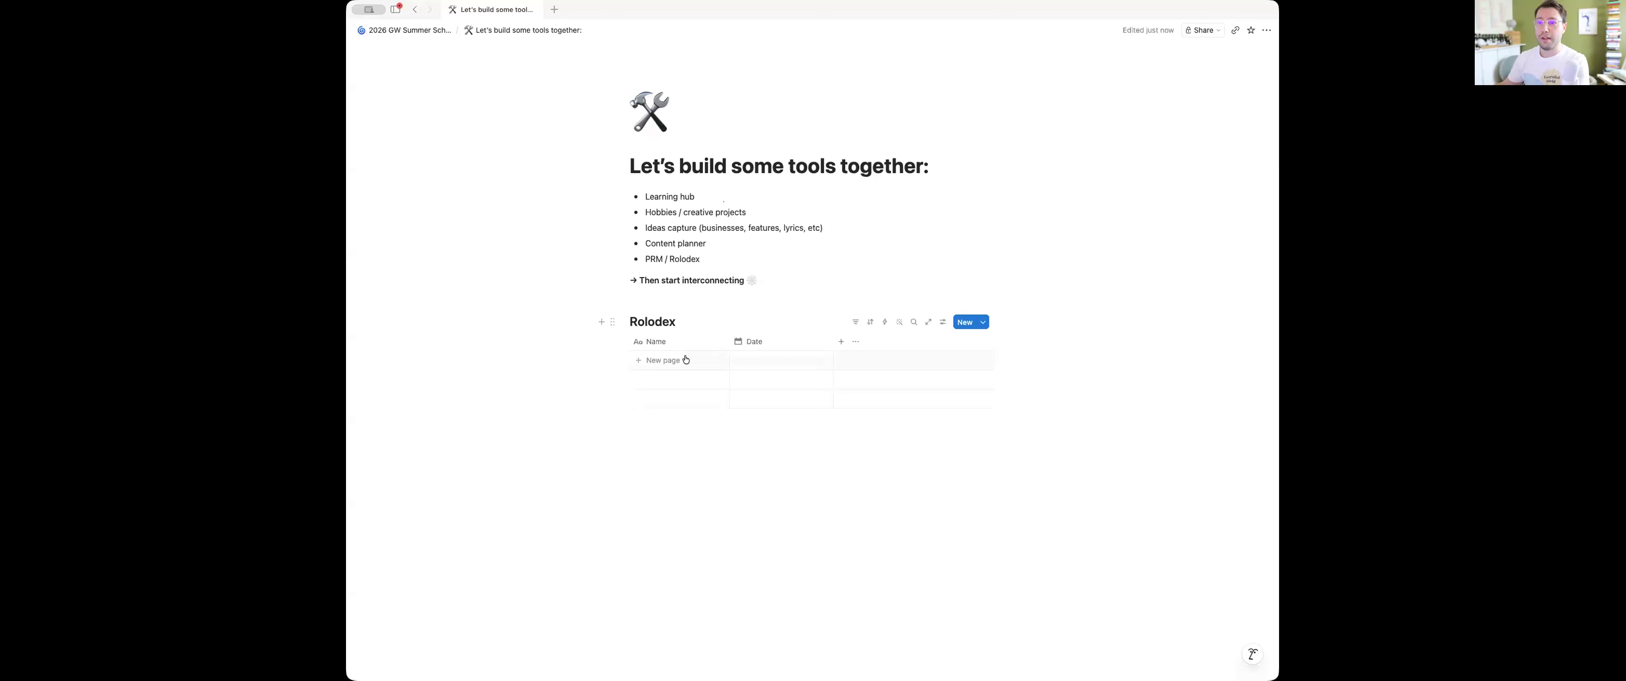
Add a first contact row with the person's full name and set its date to June 2, 2026
click(670, 359)
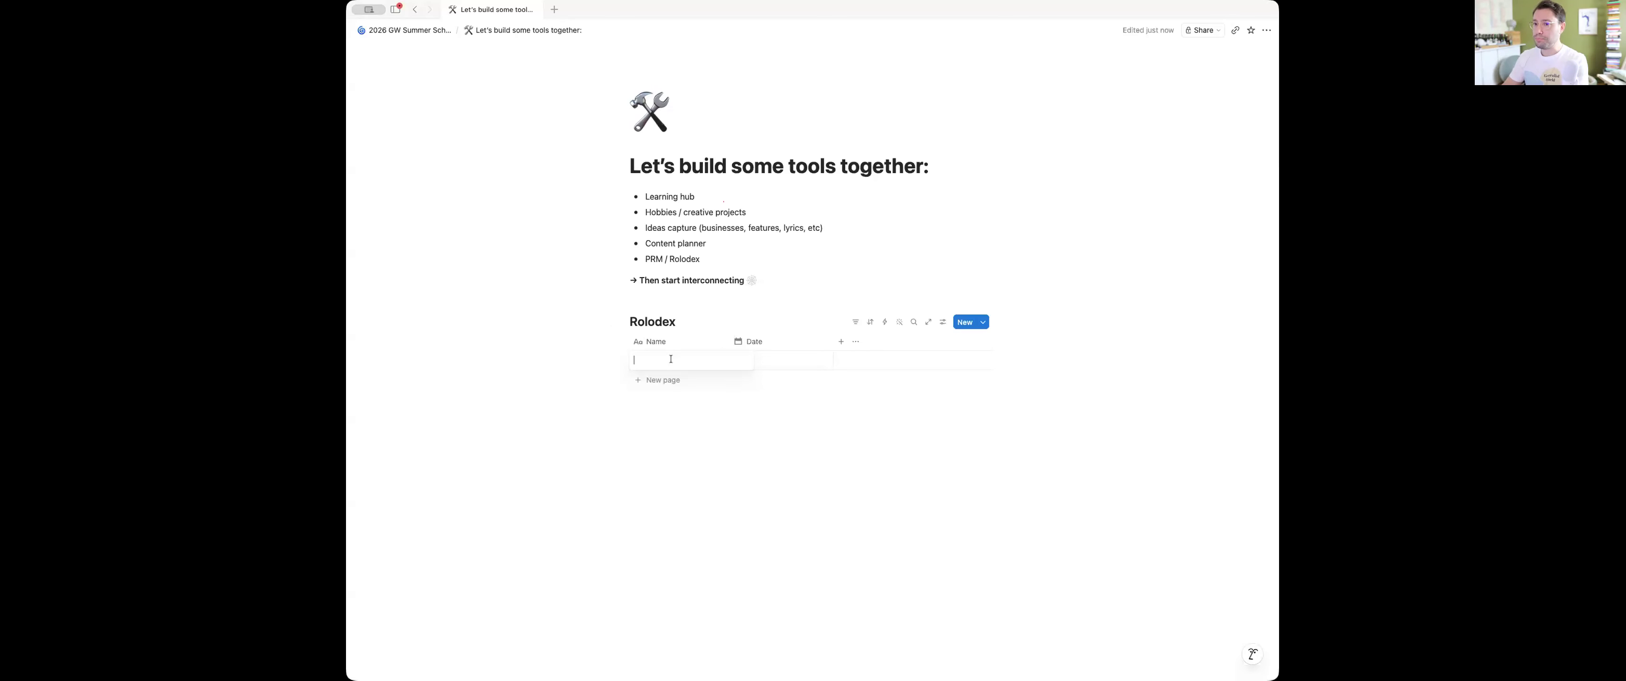
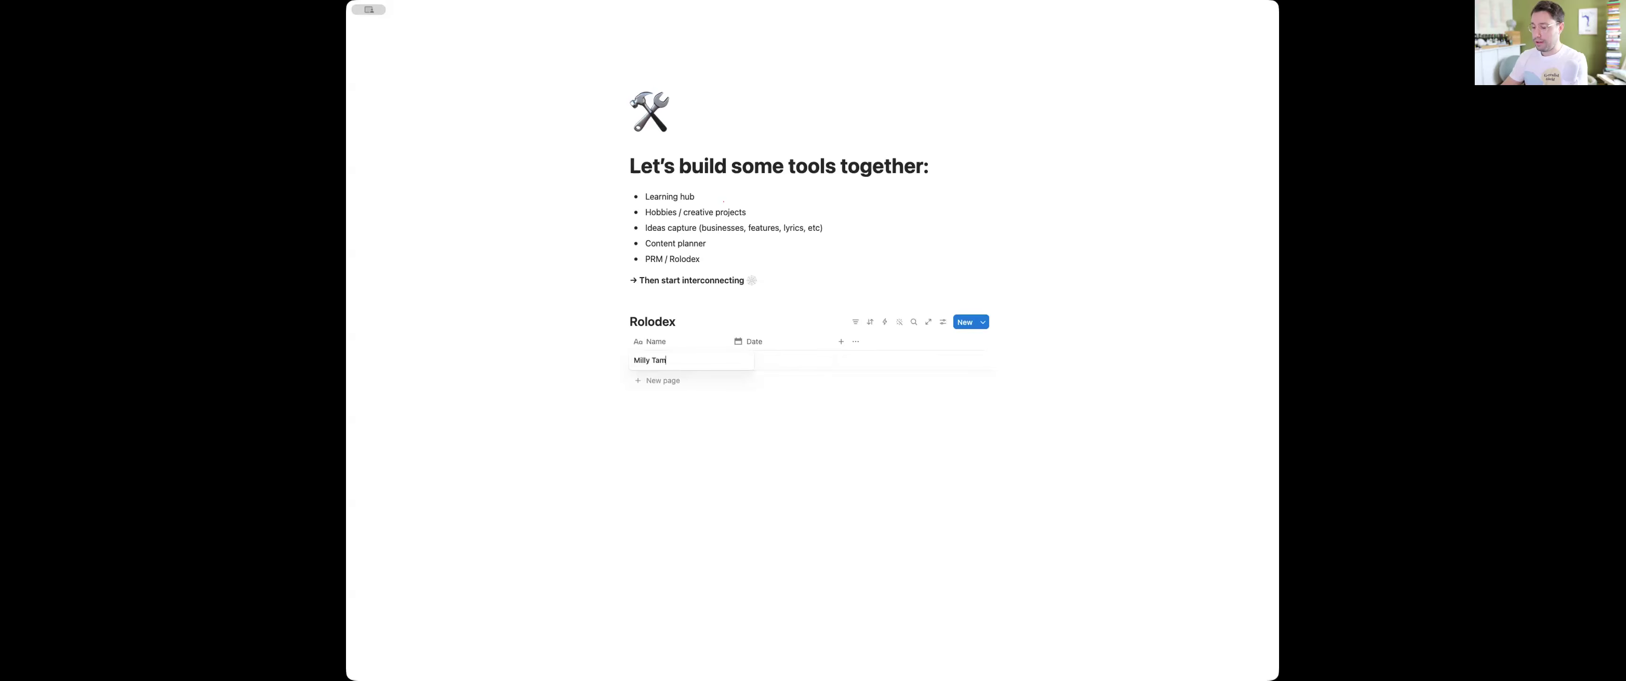
key(Tab)
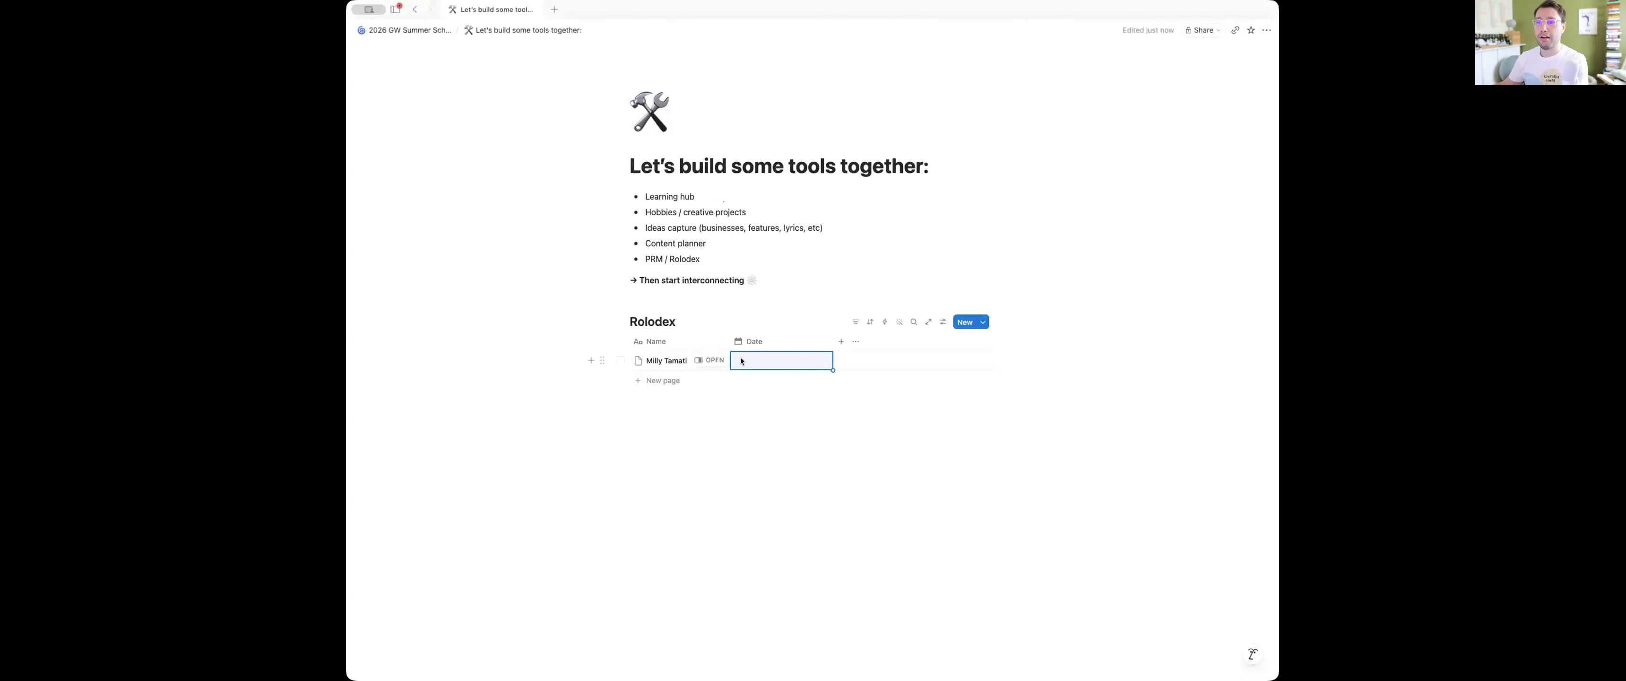
click(781, 365)
click(777, 433)
click(940, 406)
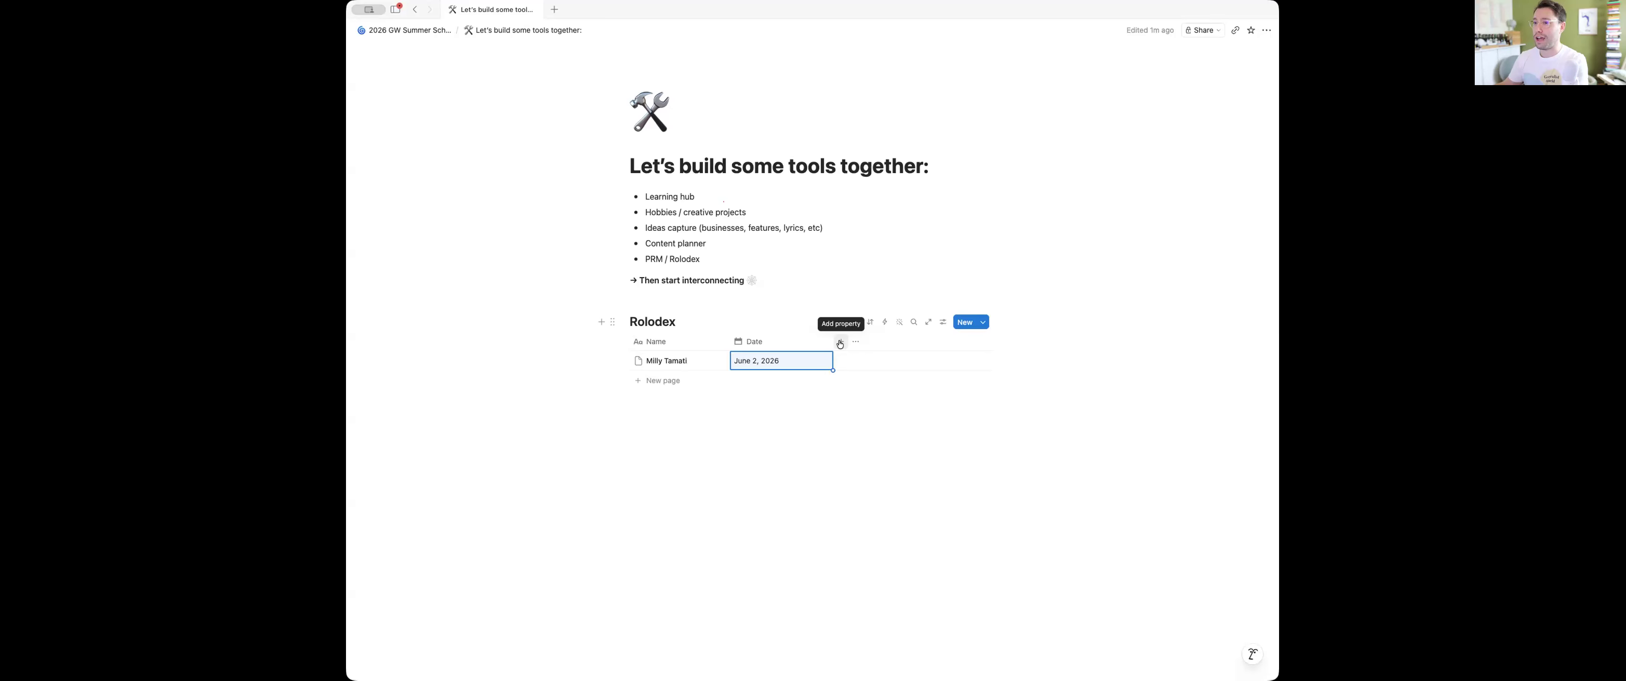
Add a multi-select property after Date and name it Categories
click(840, 343)
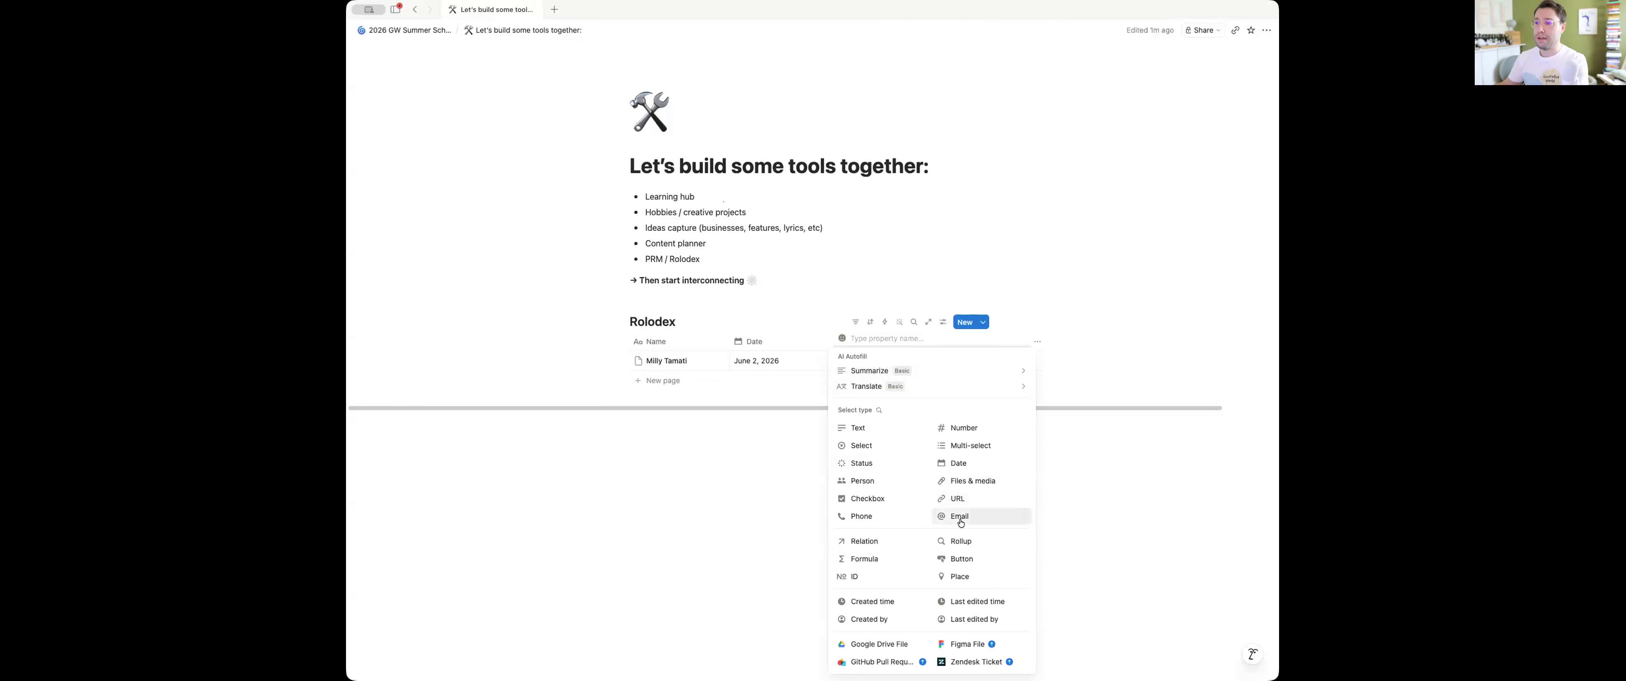
click(982, 446)
click(866, 342)
triple_click(878, 361)
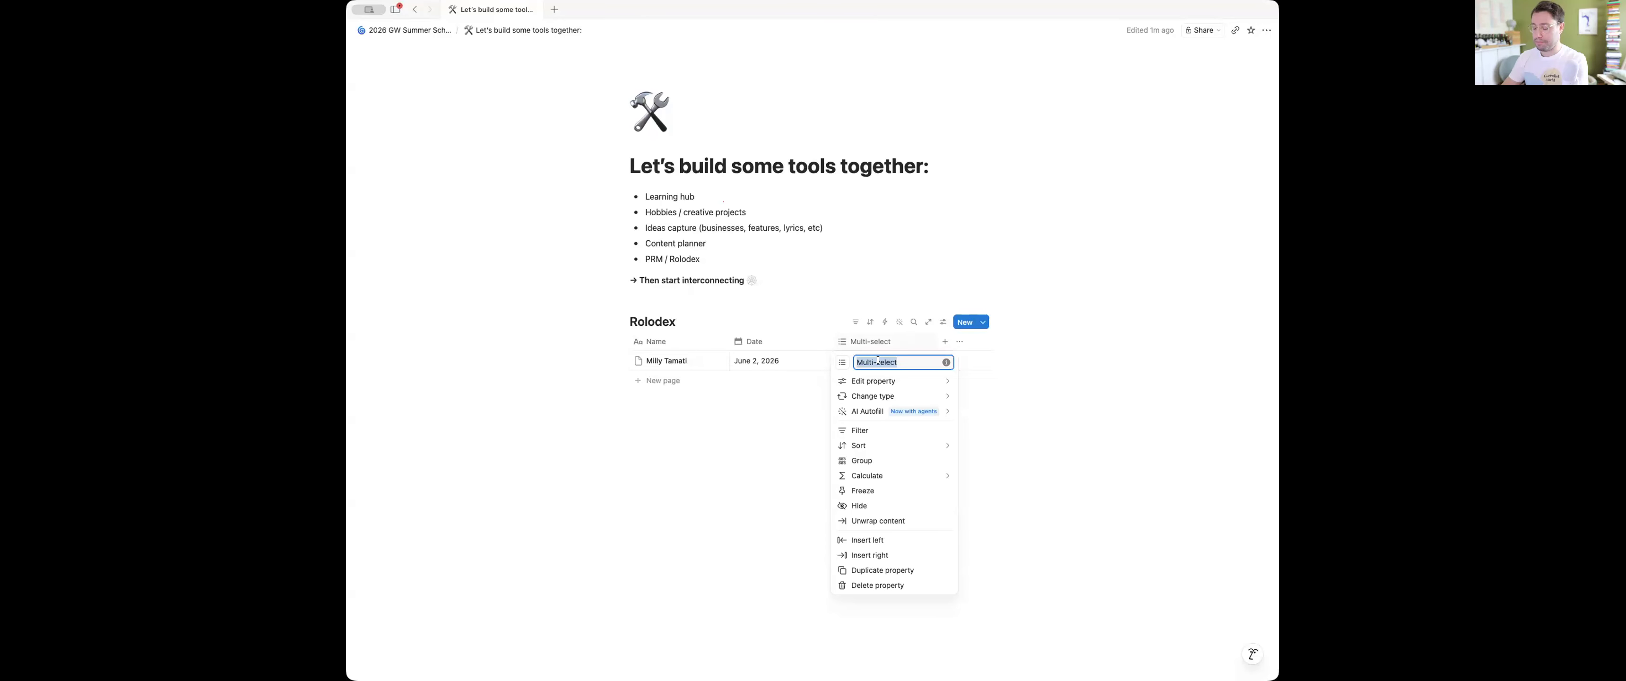
text(Catego)
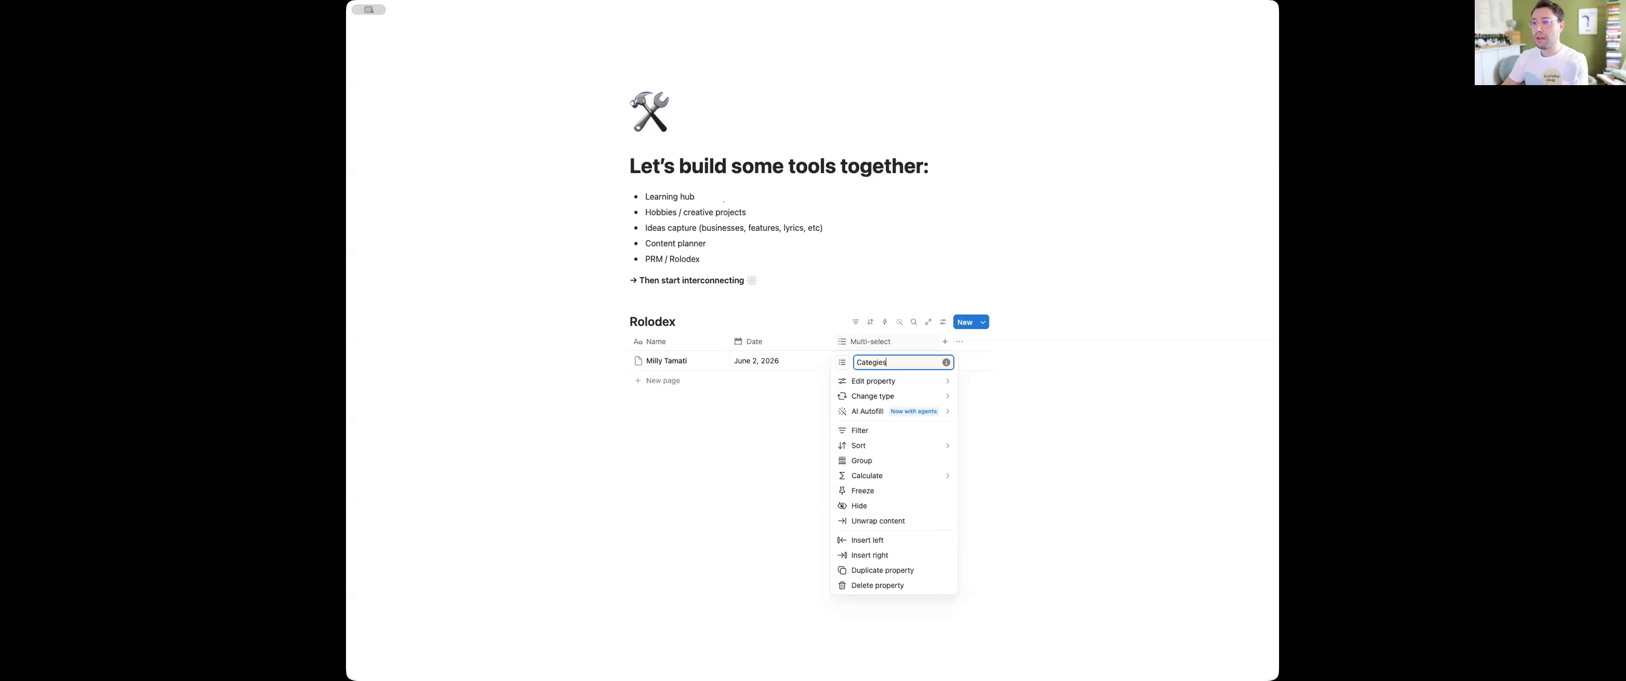
text(ries)
key(Return)
Create the Professional, Community and Europe options in the first contact's Categories cell and assign all three
click(881, 359)
text(Professional)
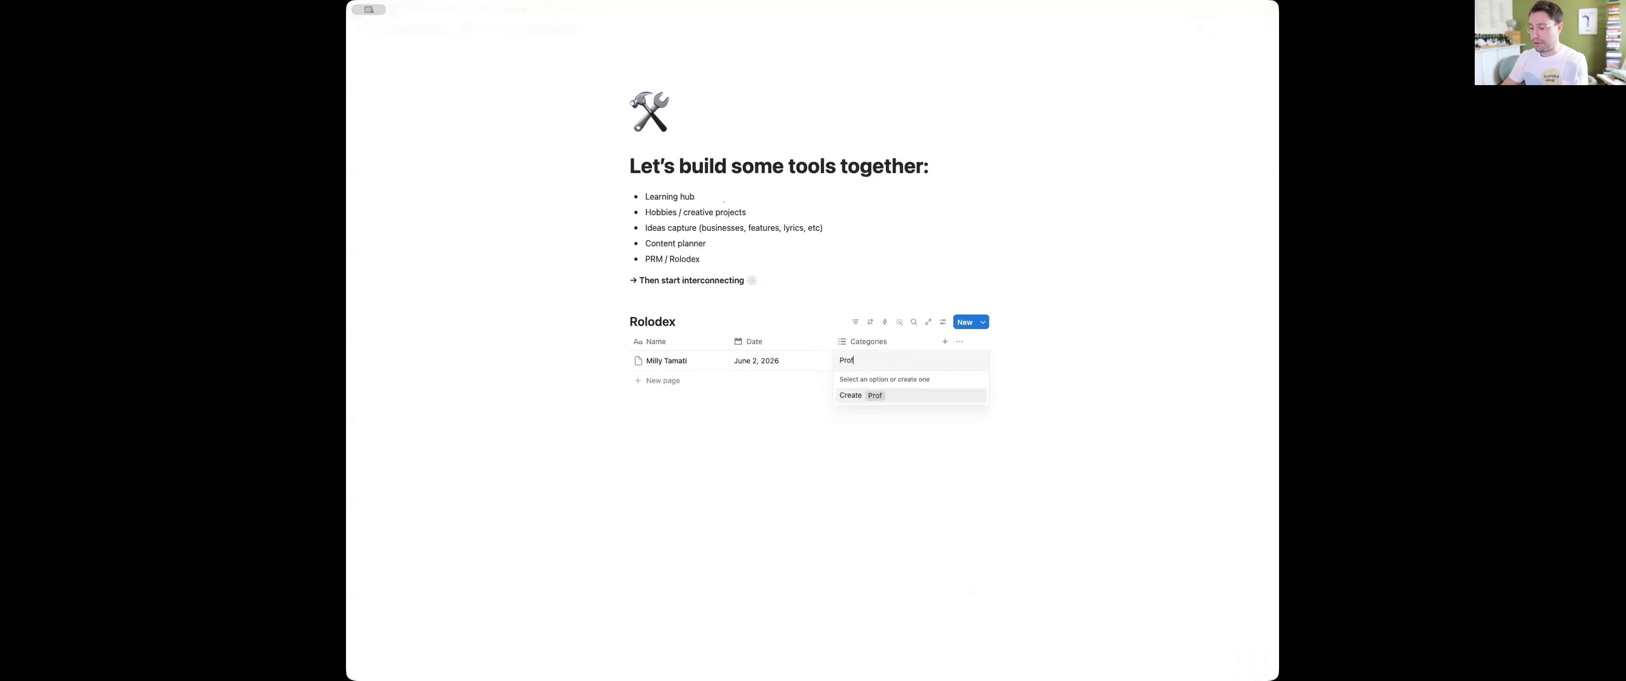
key(Return)
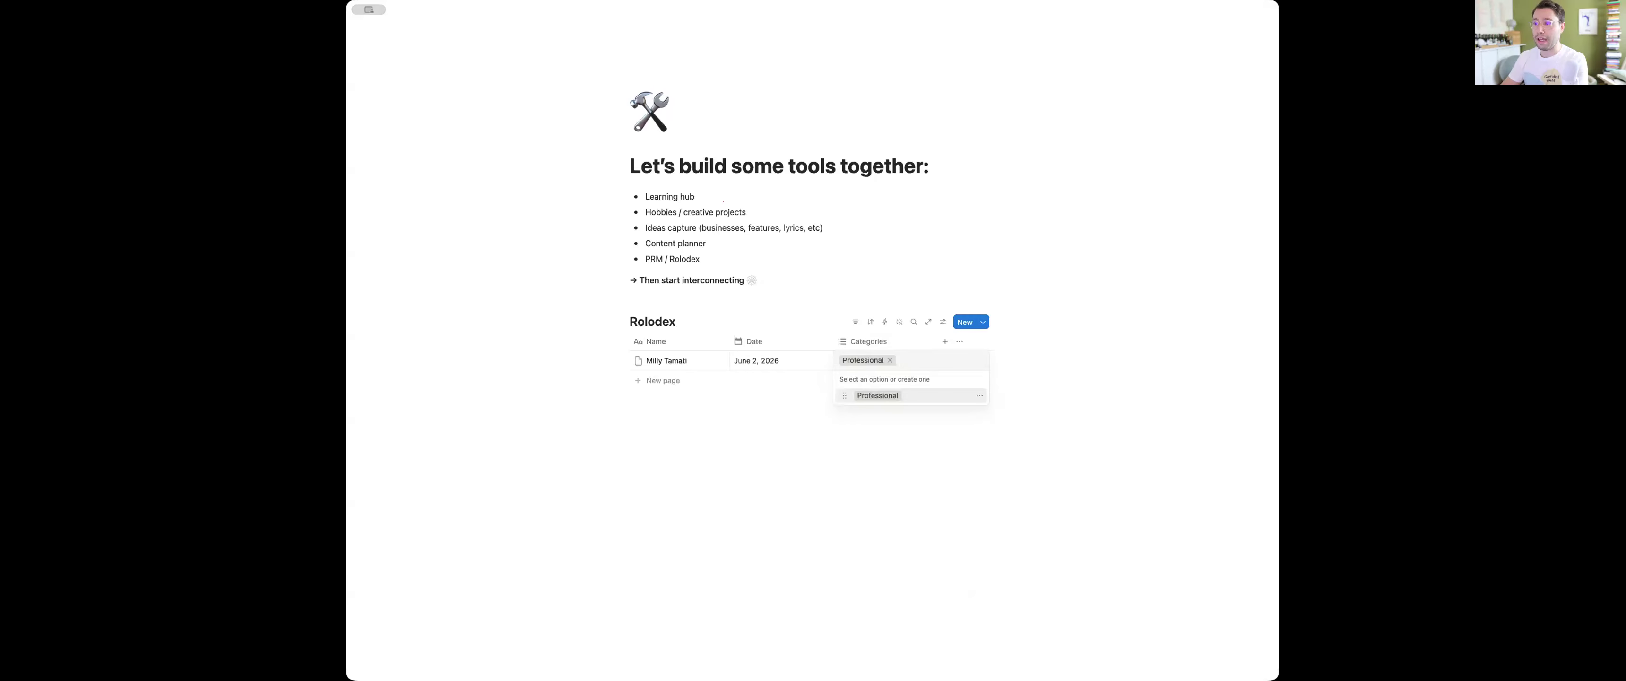
text(Community)
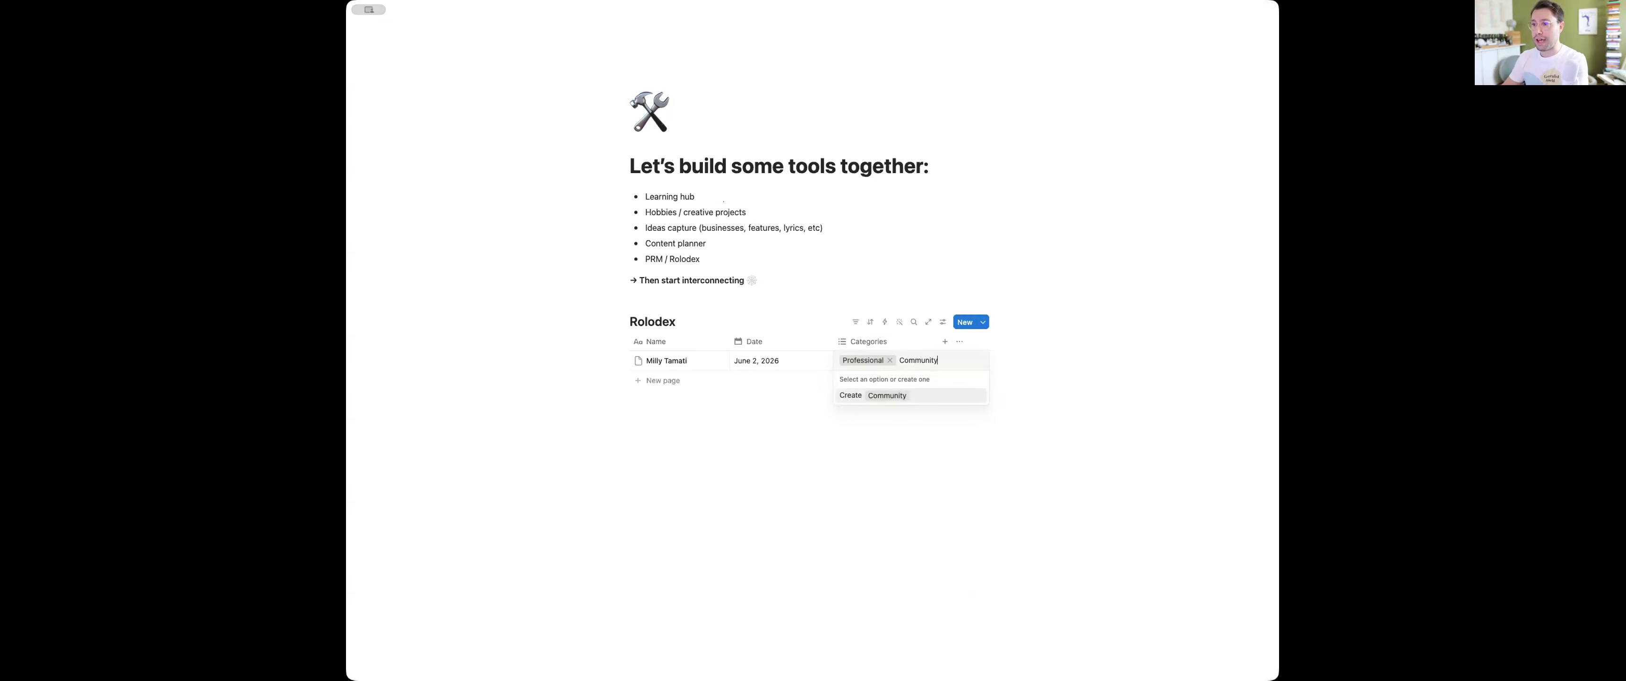
key(Return)
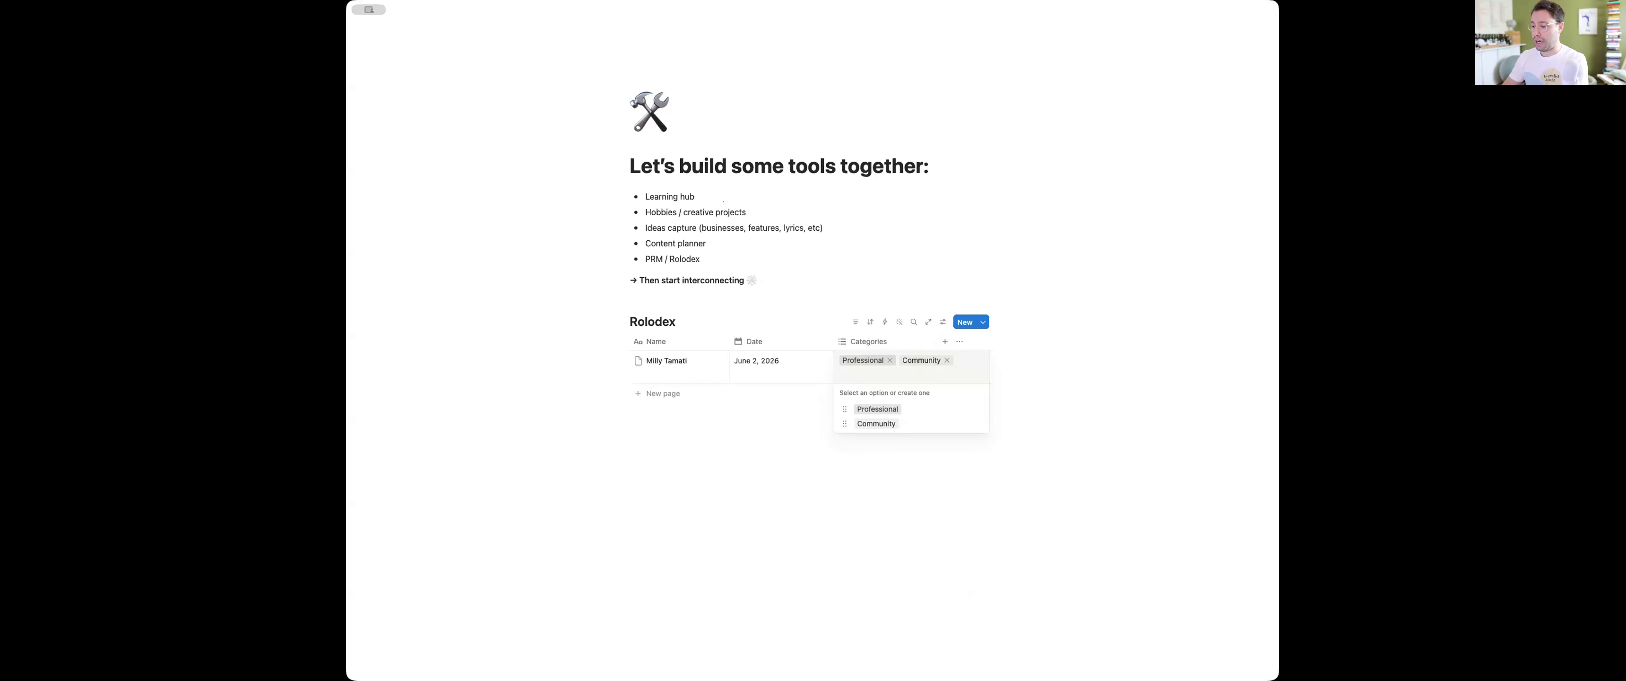
text(Europe)
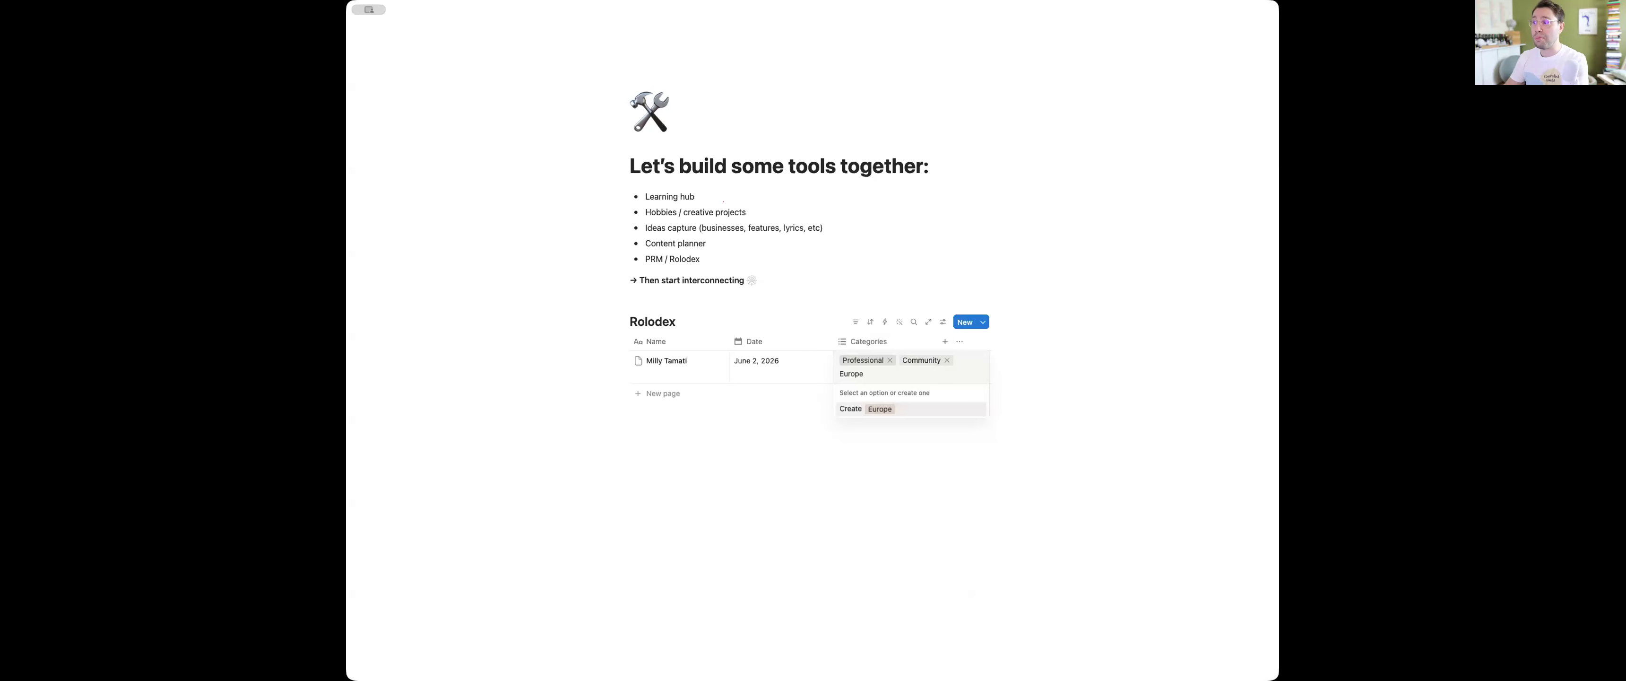
key(Return)
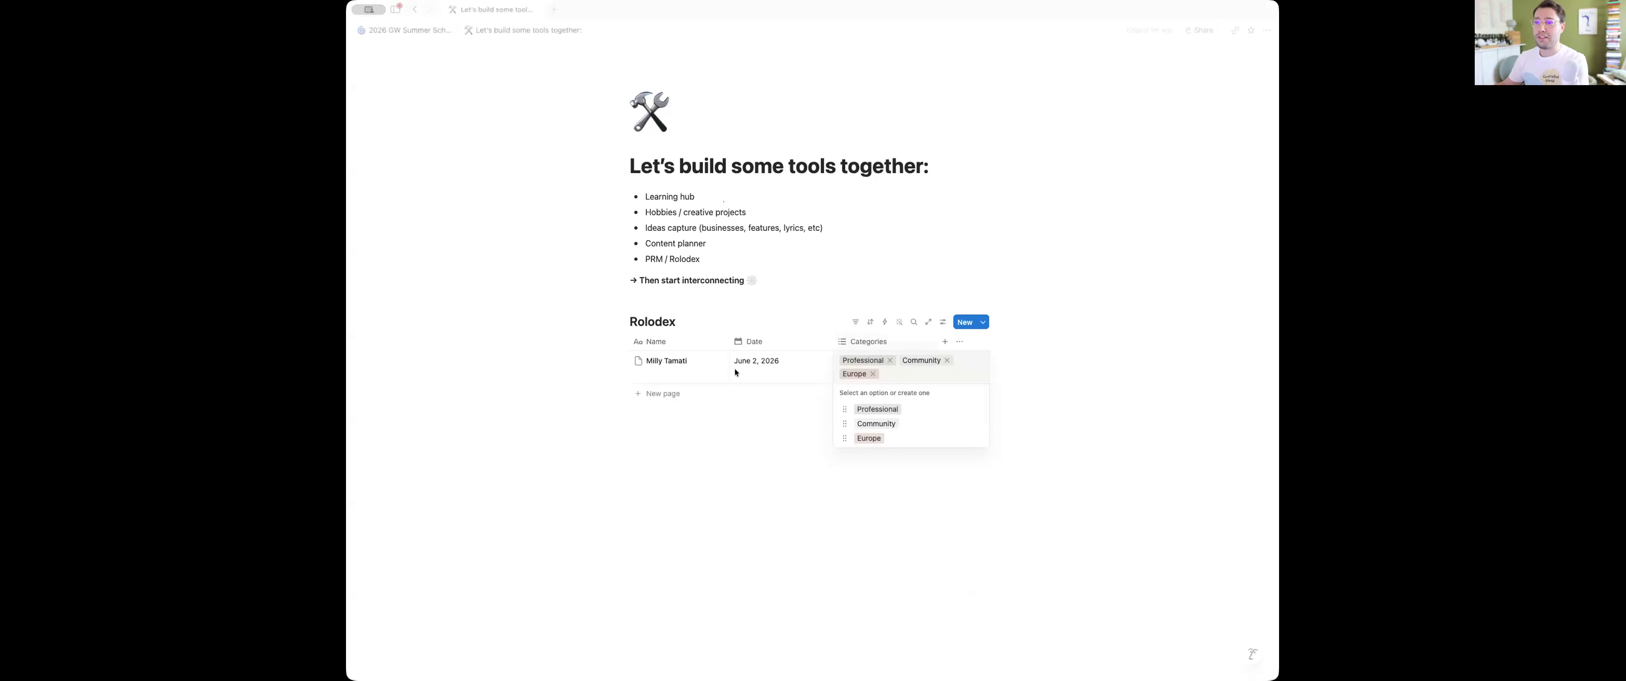
key(Escape)
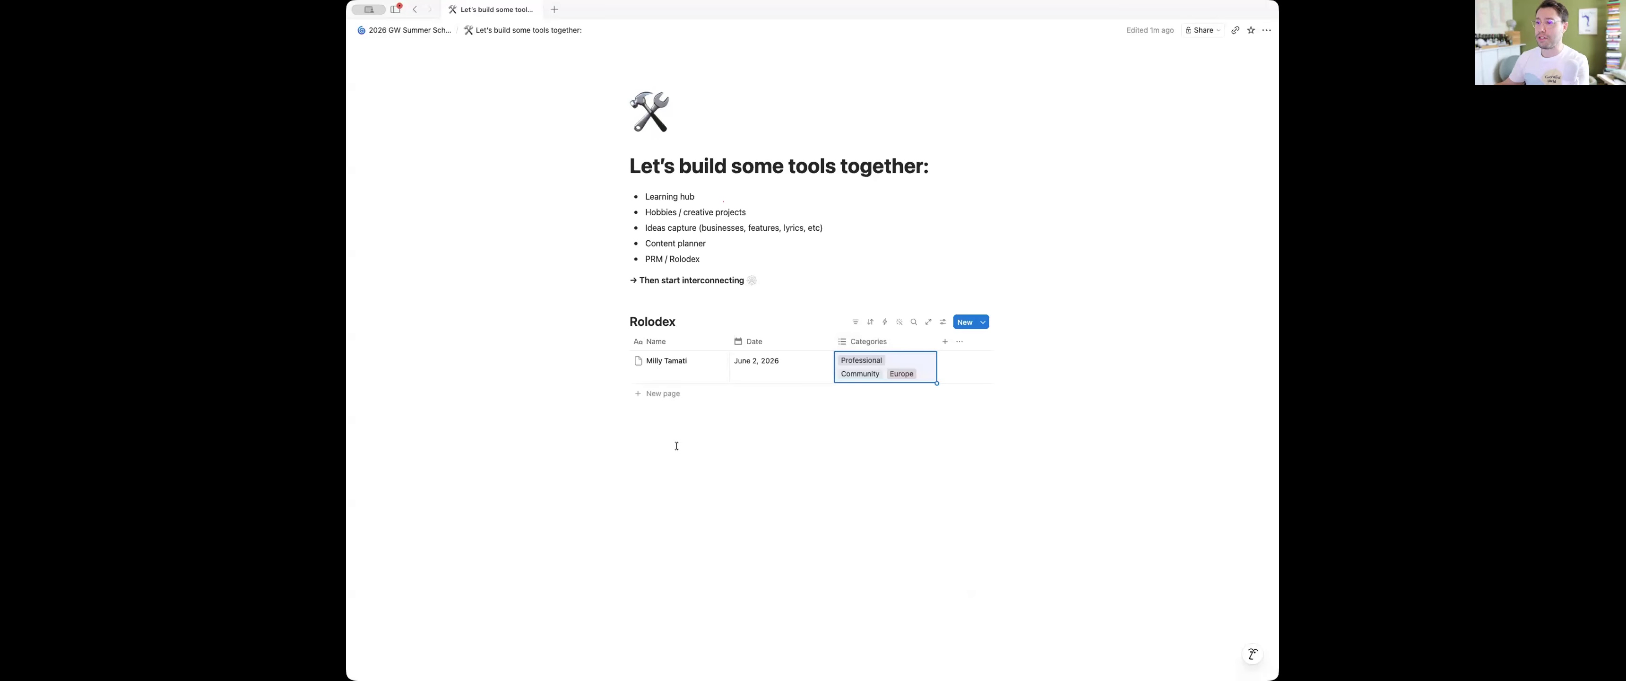
Add an Email property and a URL property after Categories
click(945, 342)
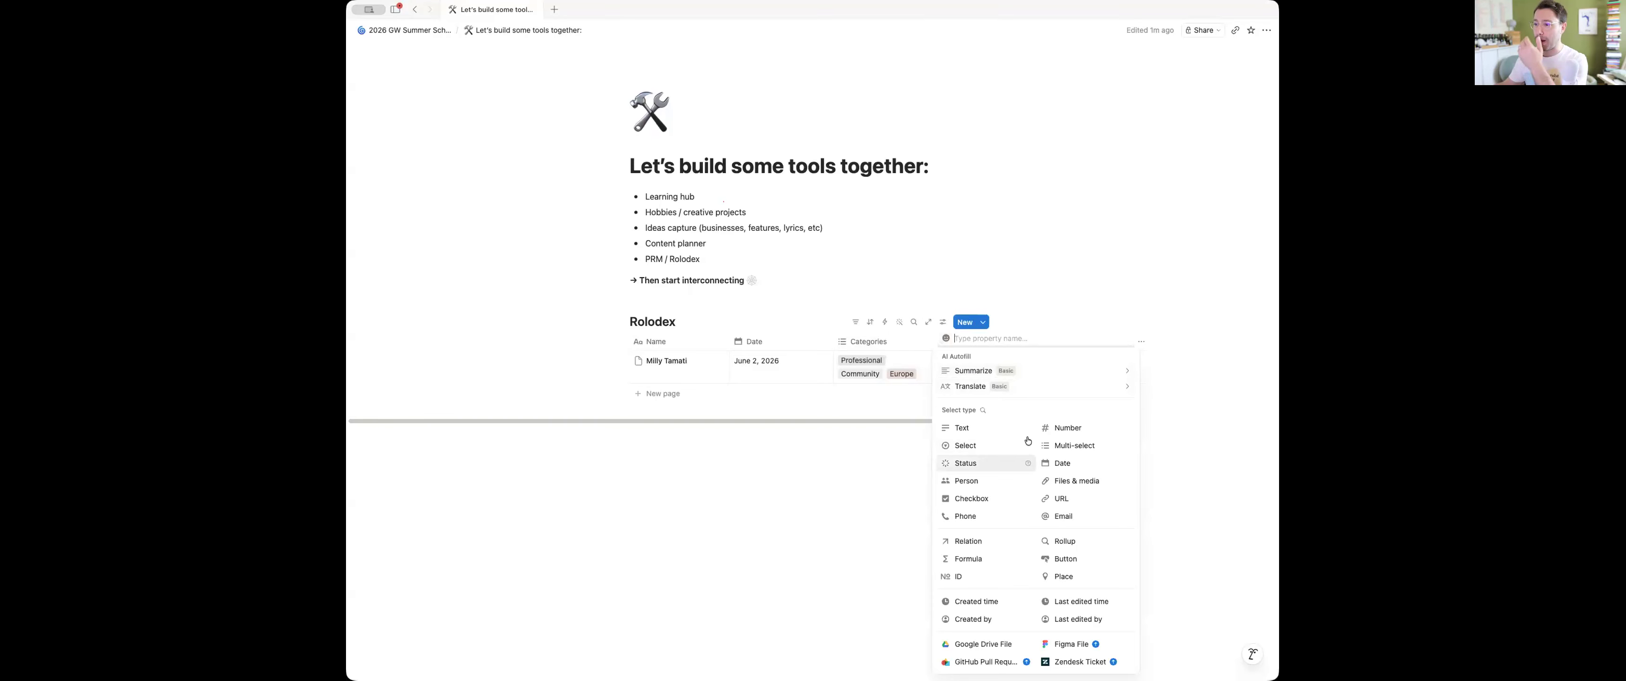
click(1067, 517)
click(1045, 342)
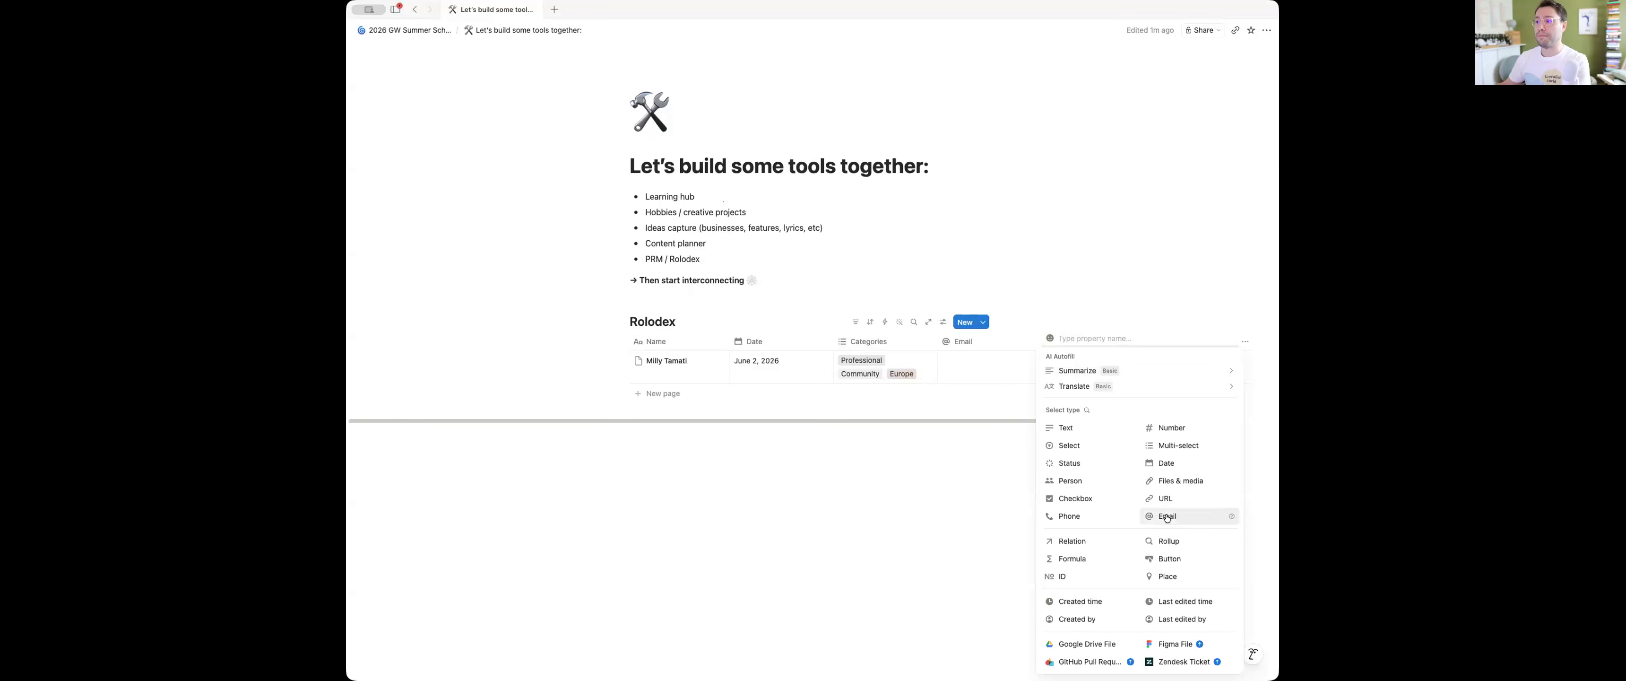
click(1167, 500)
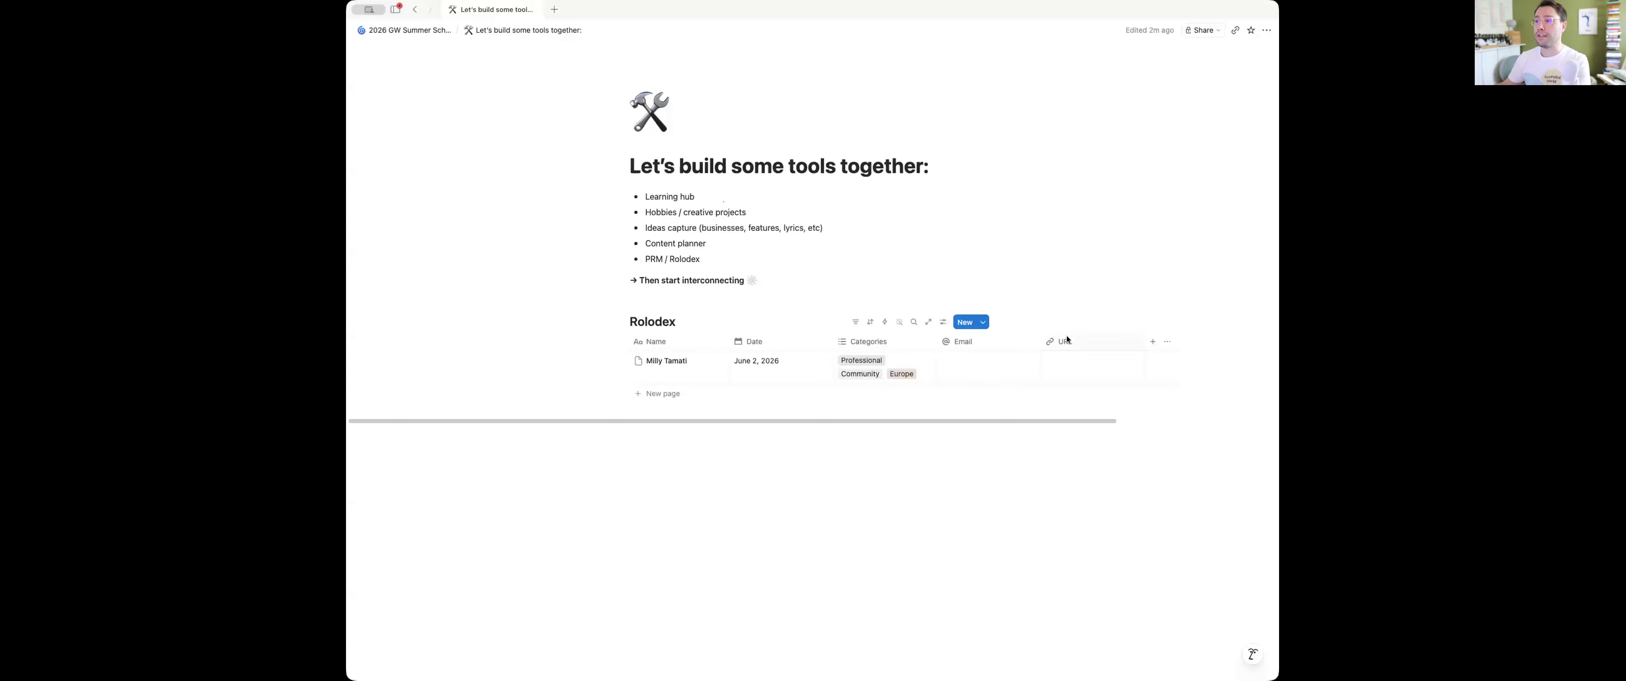
Rename the URL property to LinkedIn Profile
click(1071, 342)
click(1063, 361)
text(LinkedIn )
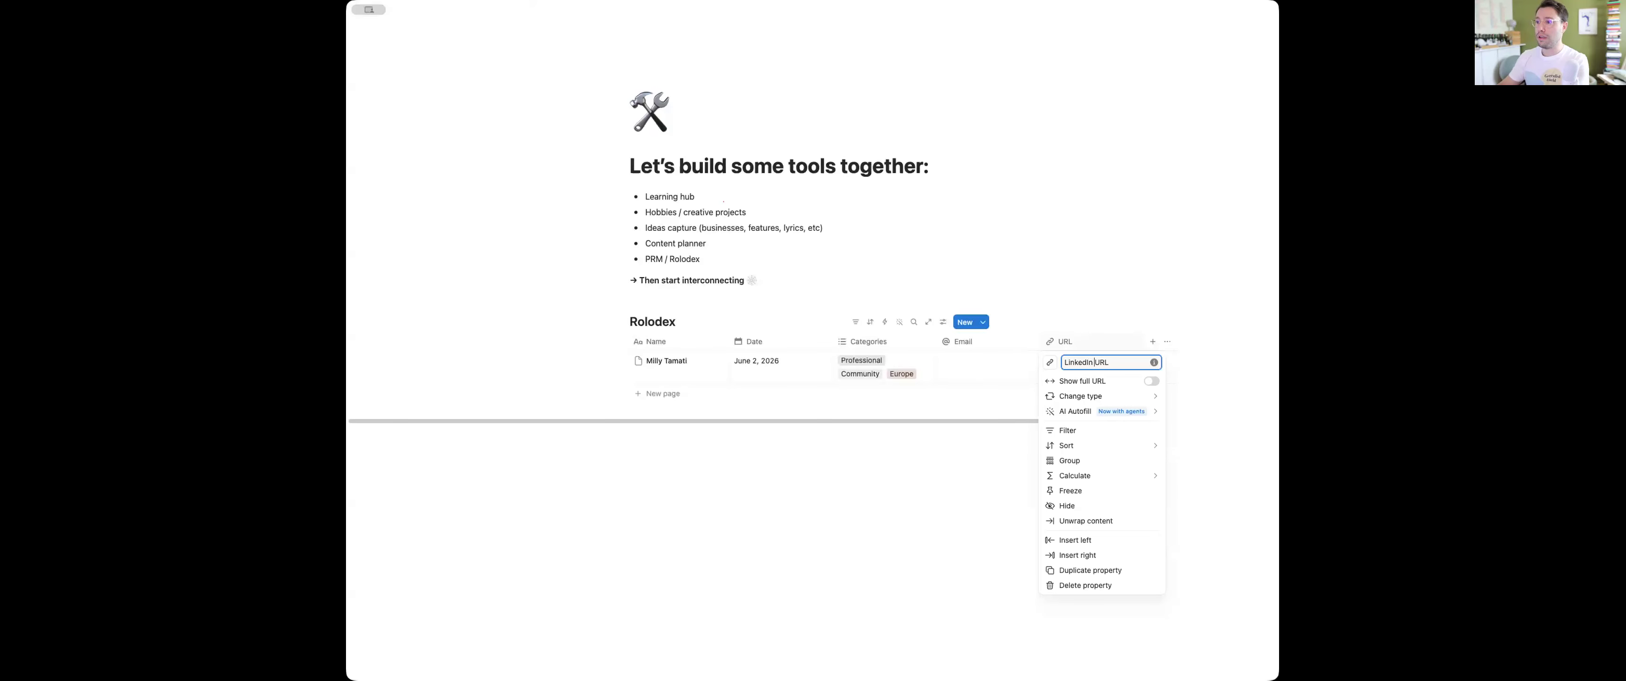
text(Profile)
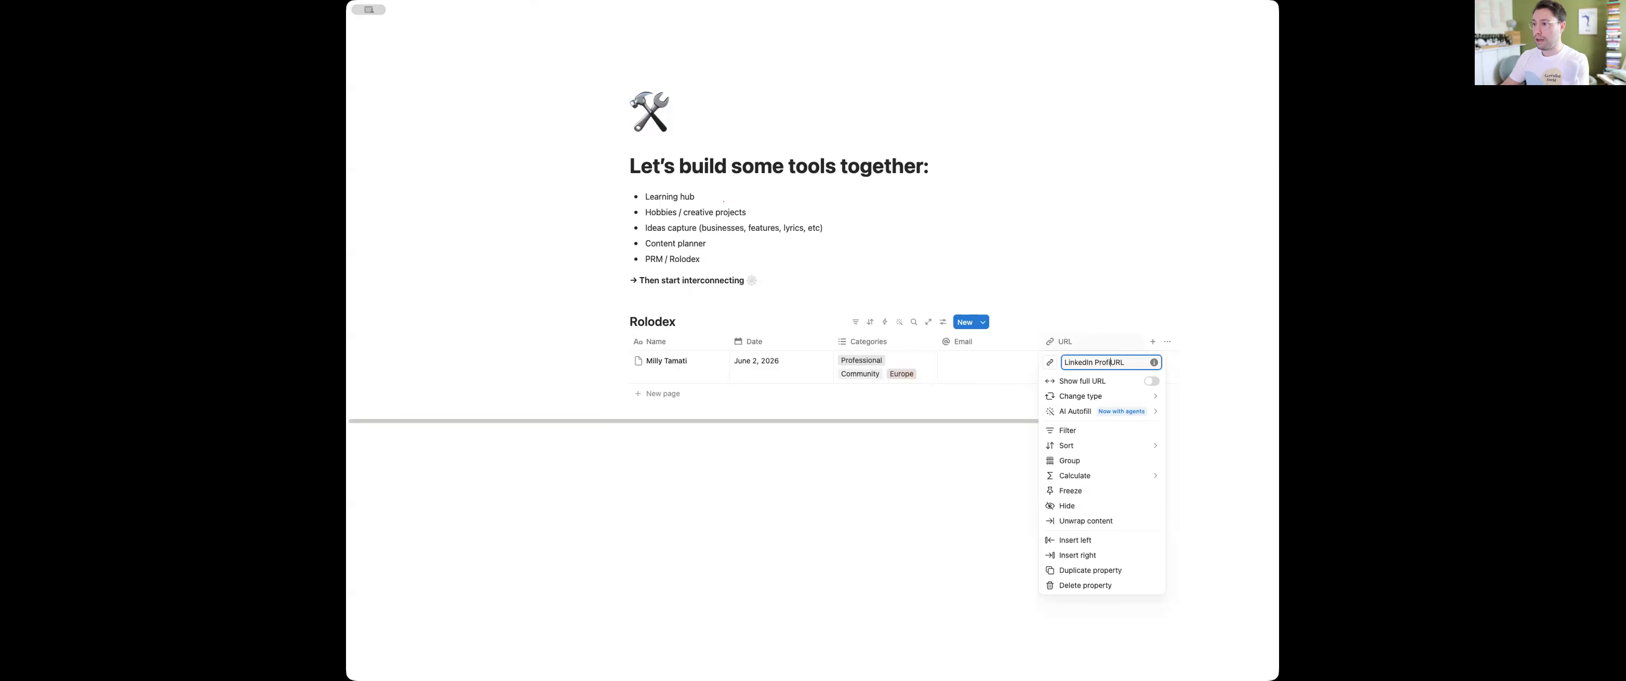
key(Delete)
key(Delete)
key(Delete)
key(Escape)
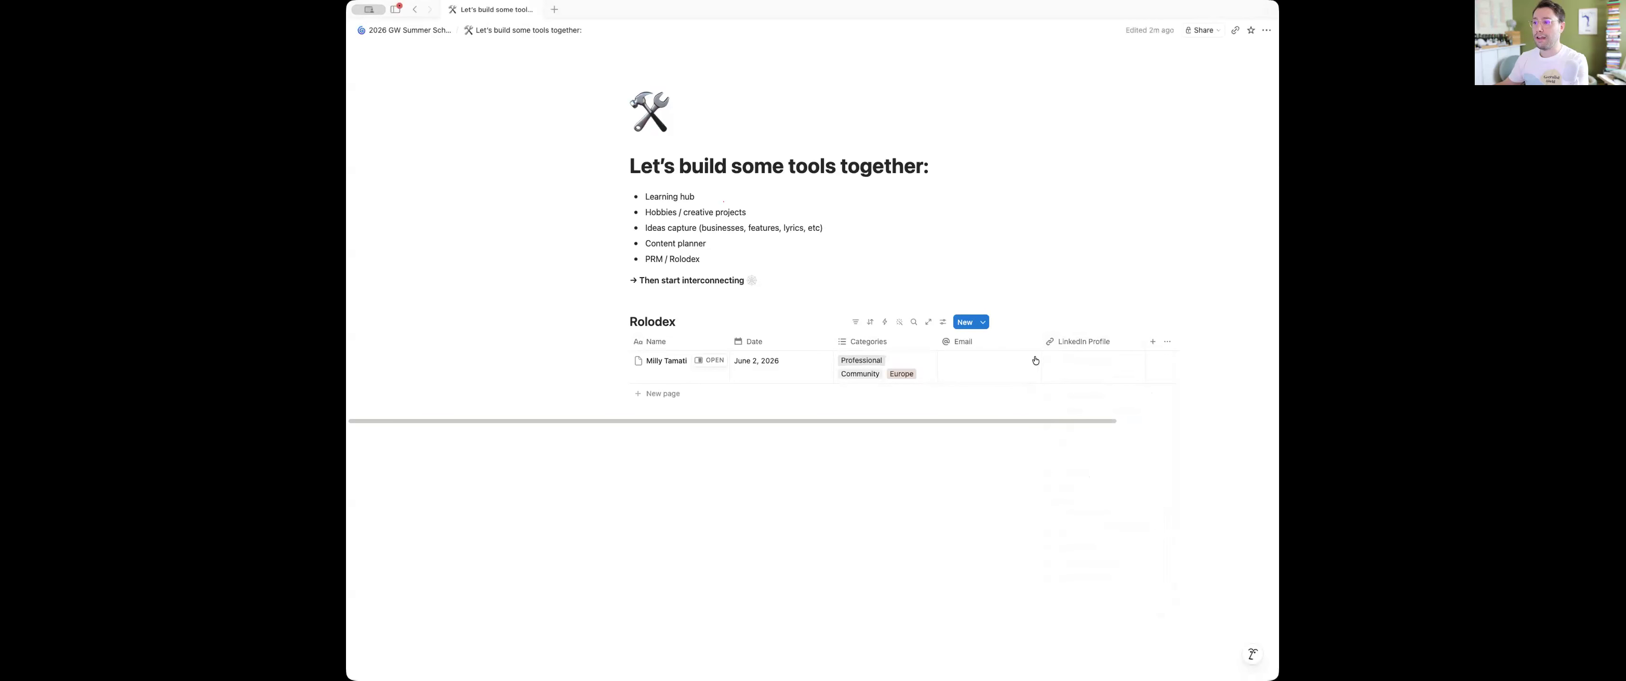
Fill in the first contact's email address in the Email column
click(1153, 343)
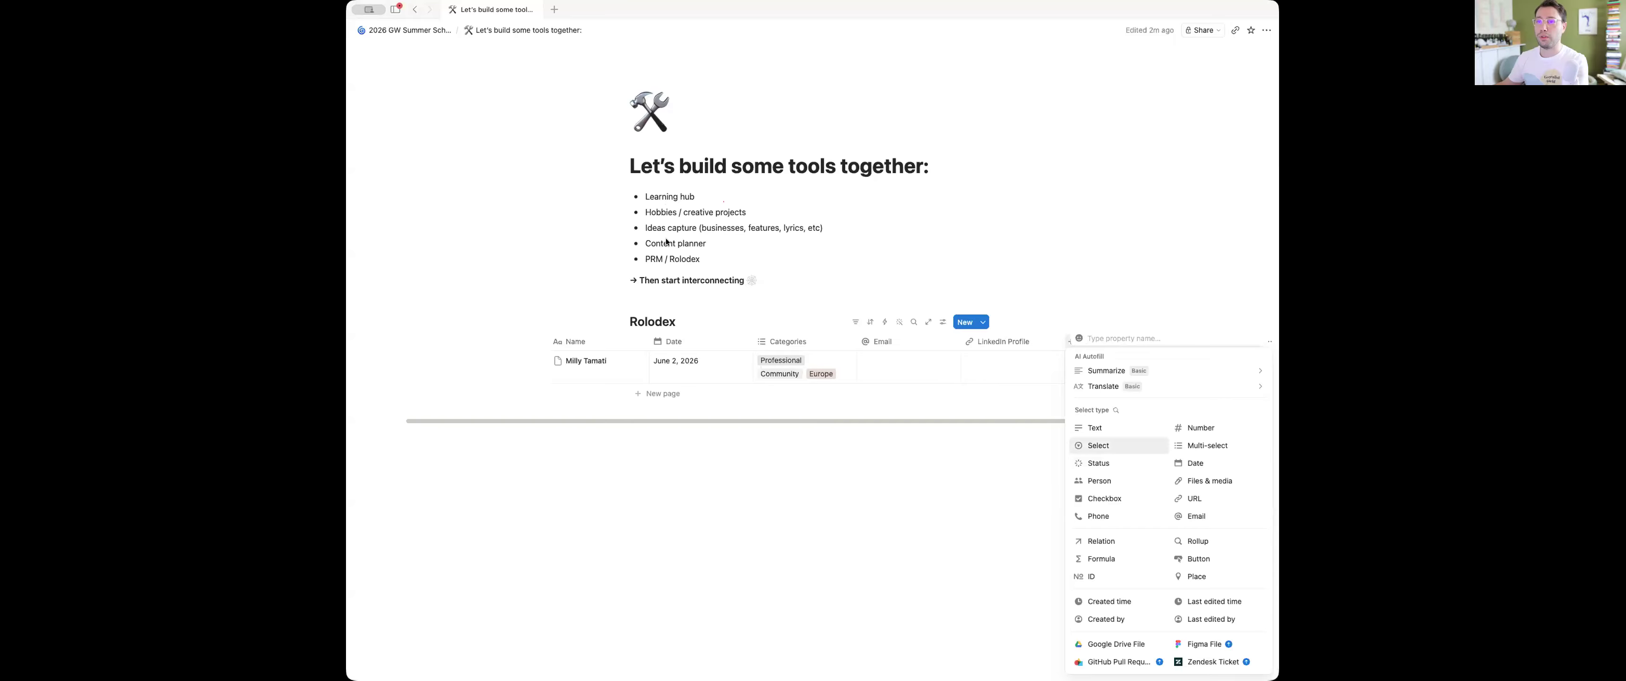
click(927, 374)
click(897, 365)
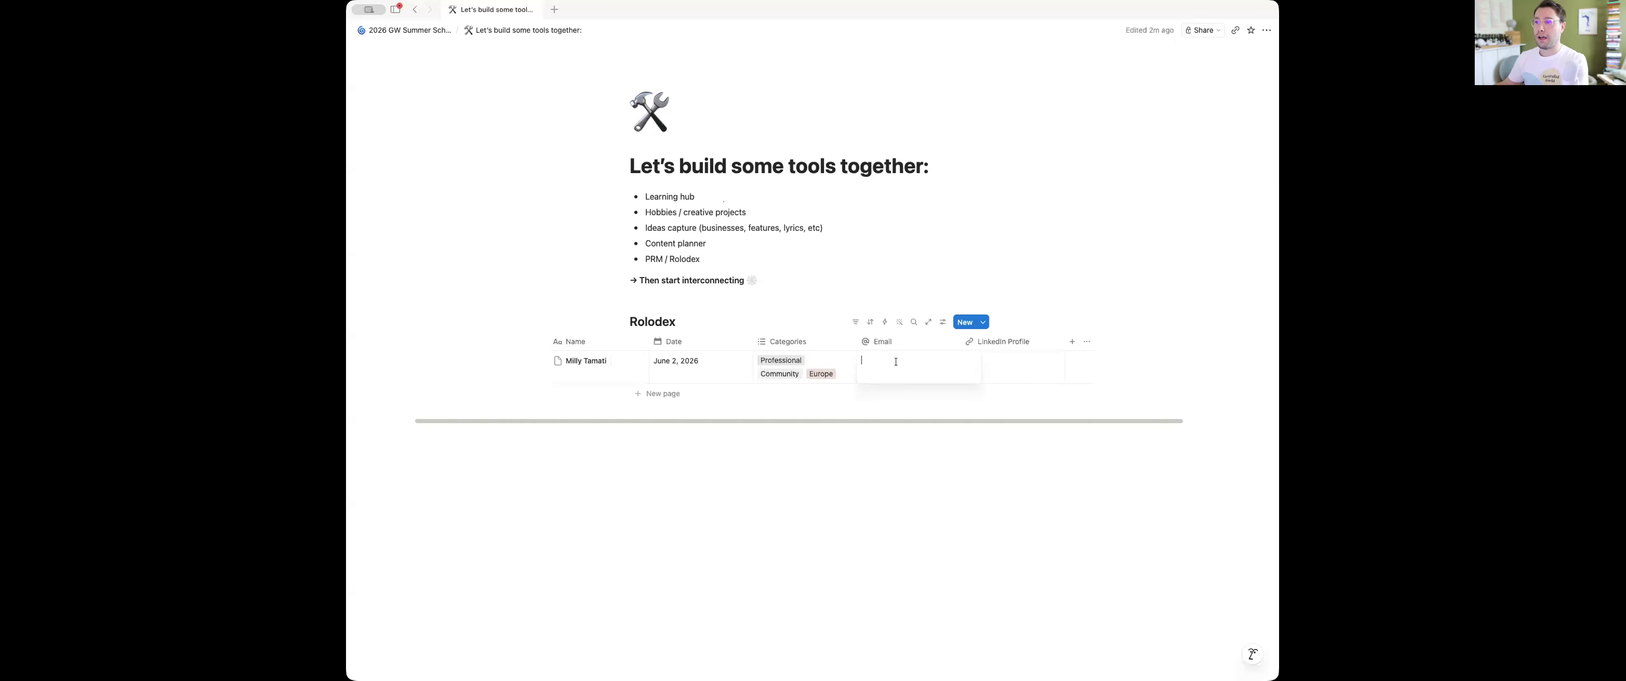
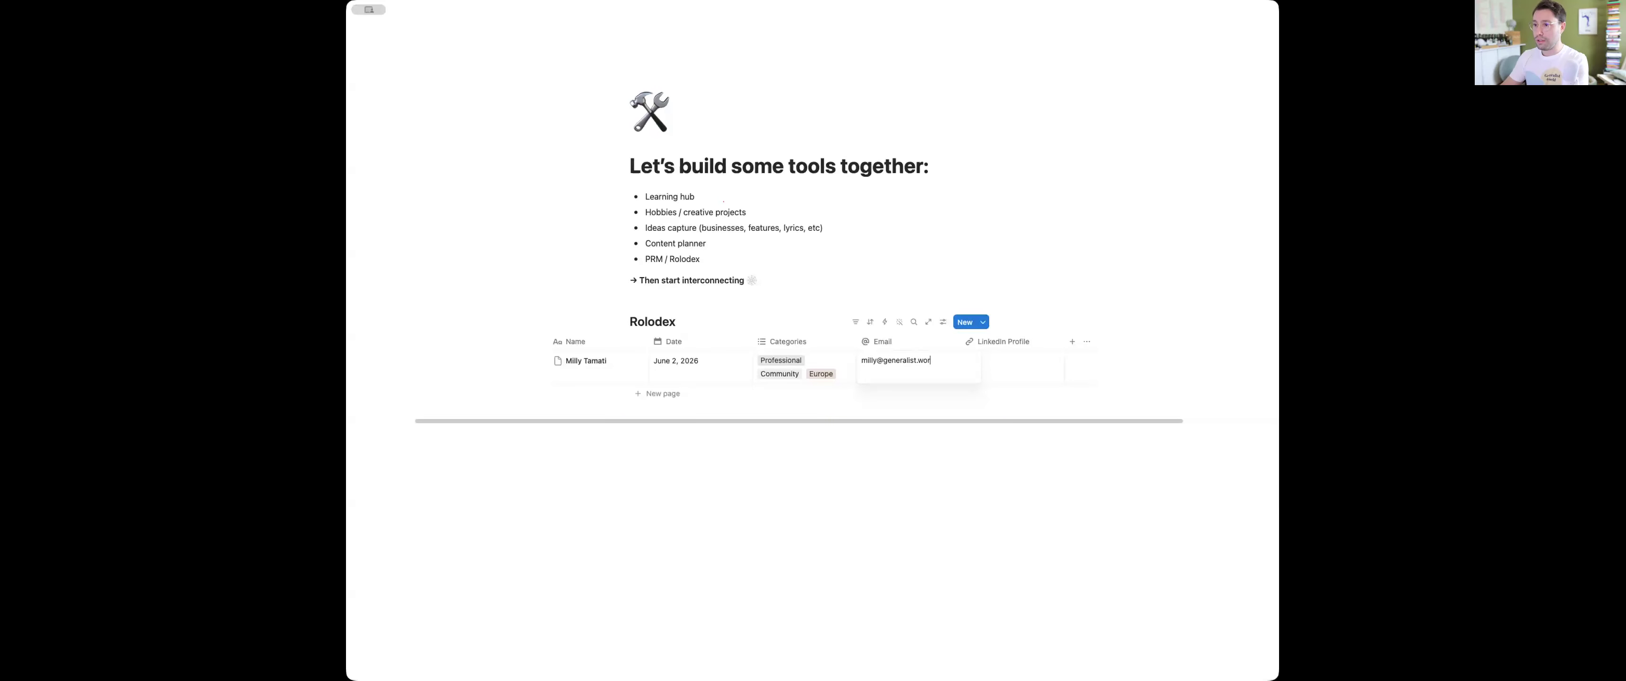
key(Tab)
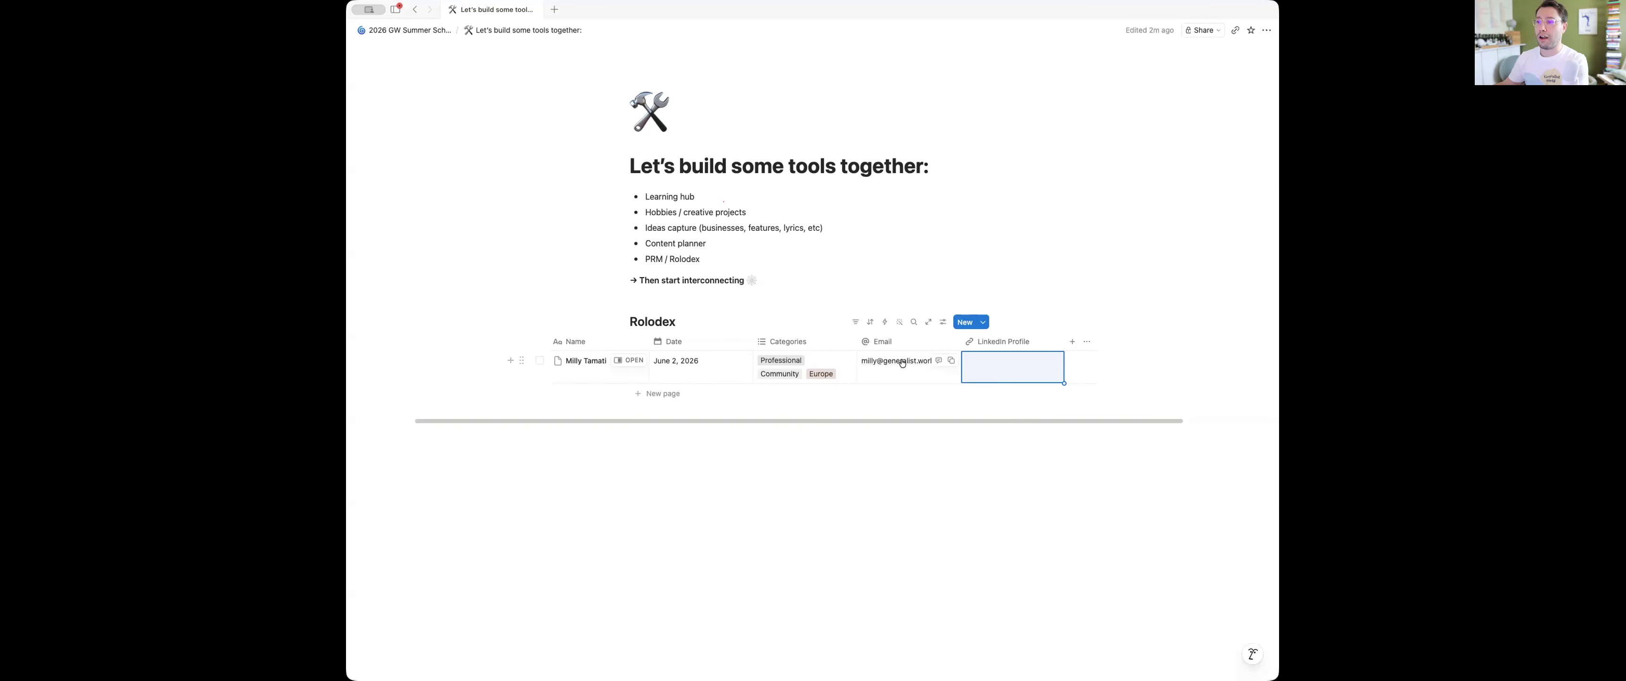
click(670, 365)
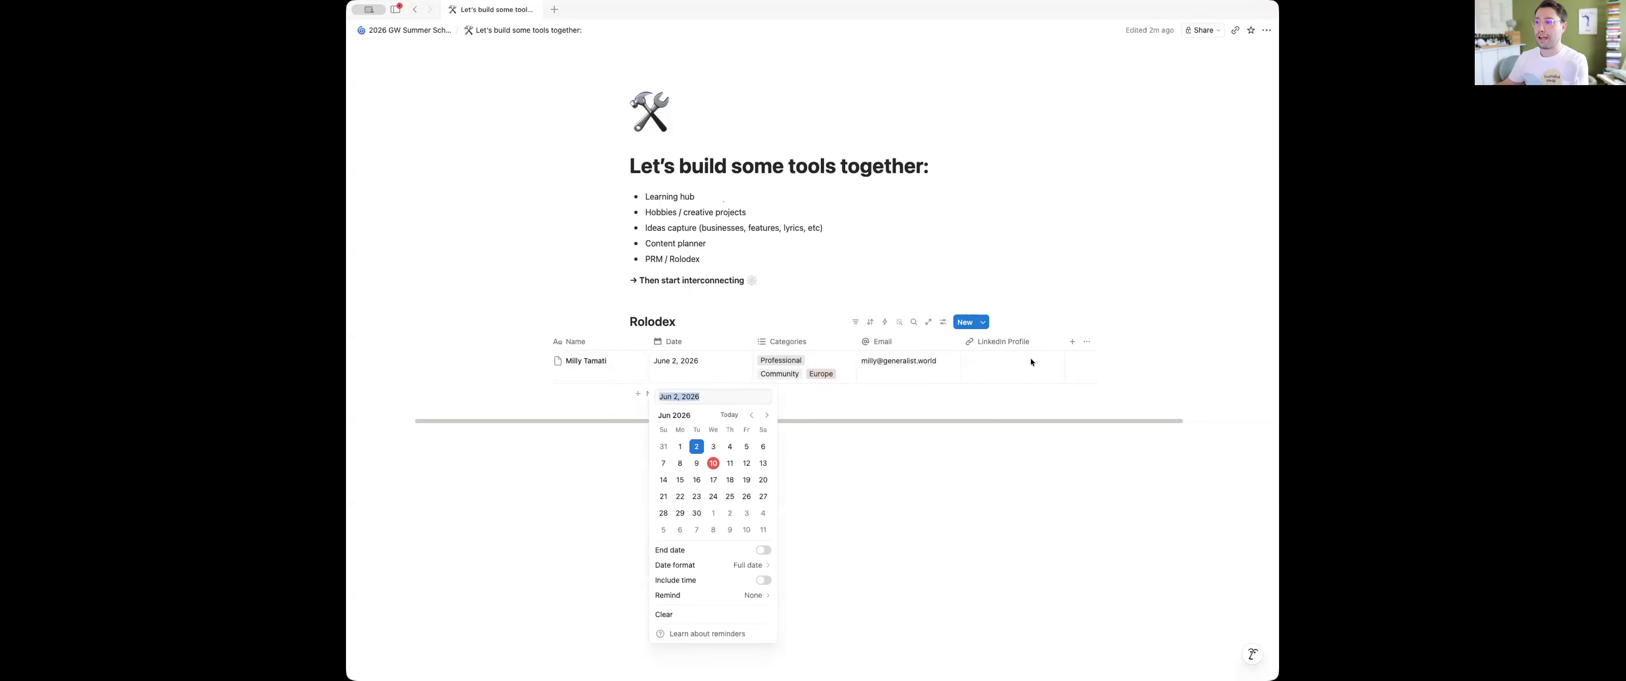
click(999, 367)
click(998, 365)
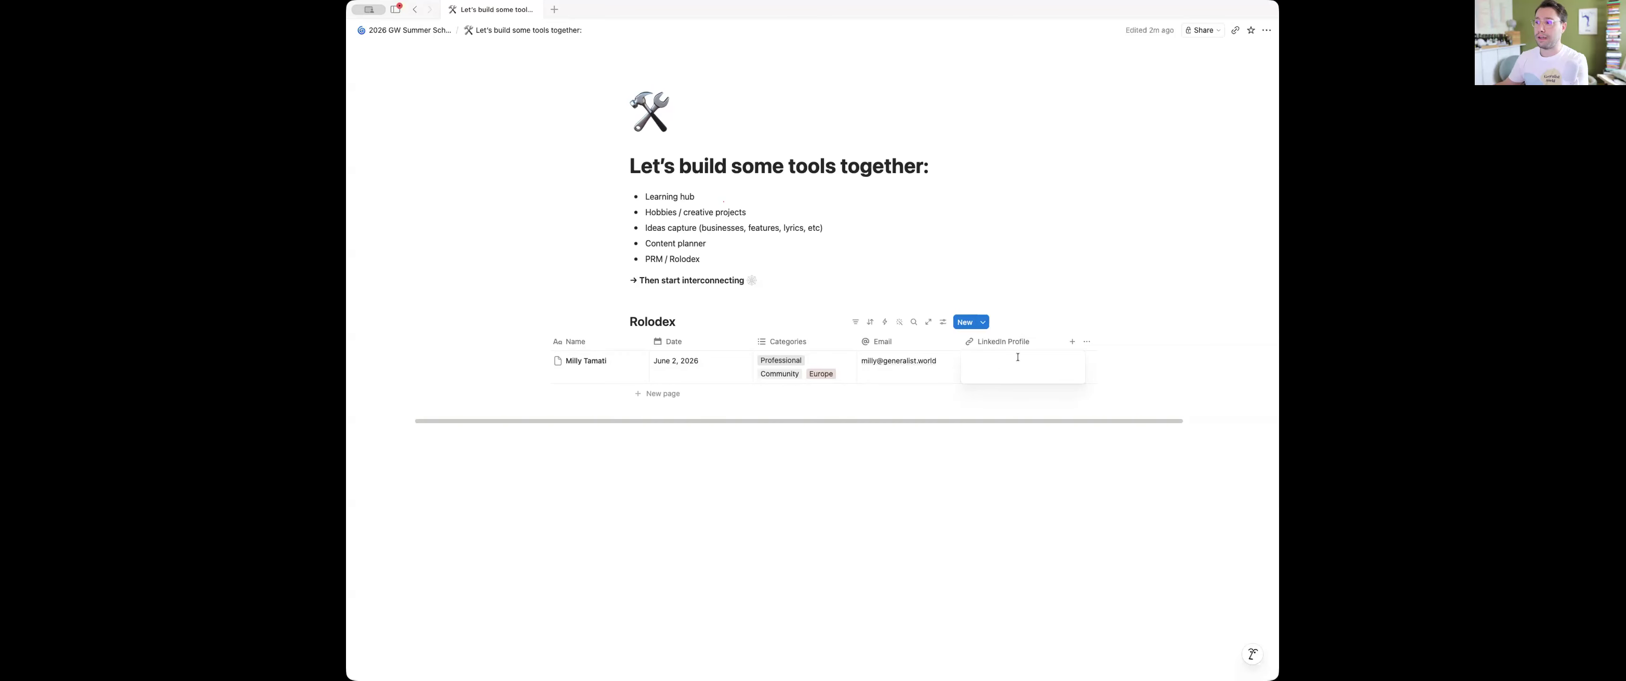
key(Escape)
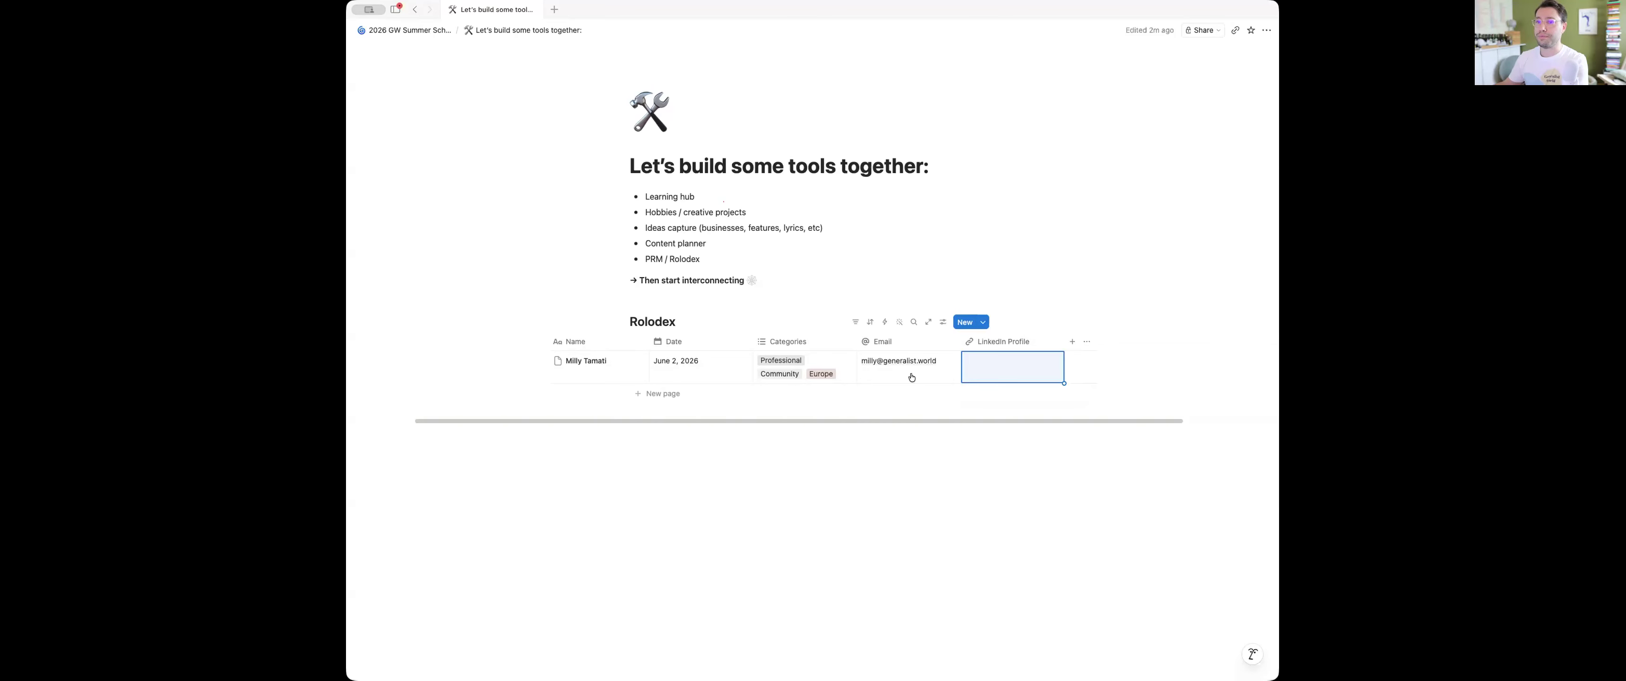
Add a second contact row with the person's first name and create several blank rows below it
scroll(757, 367, left, 3)
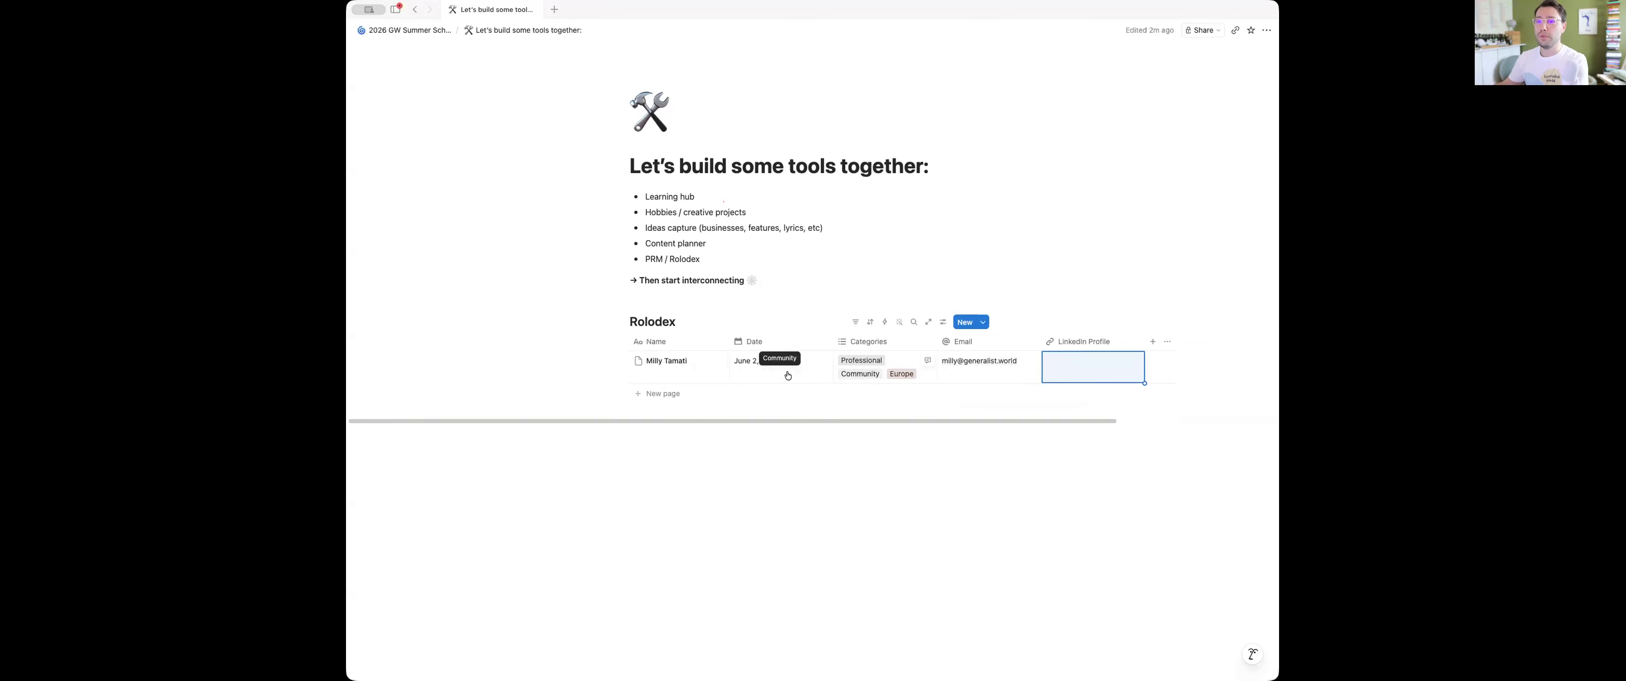
click(639, 400)
text(Ece)
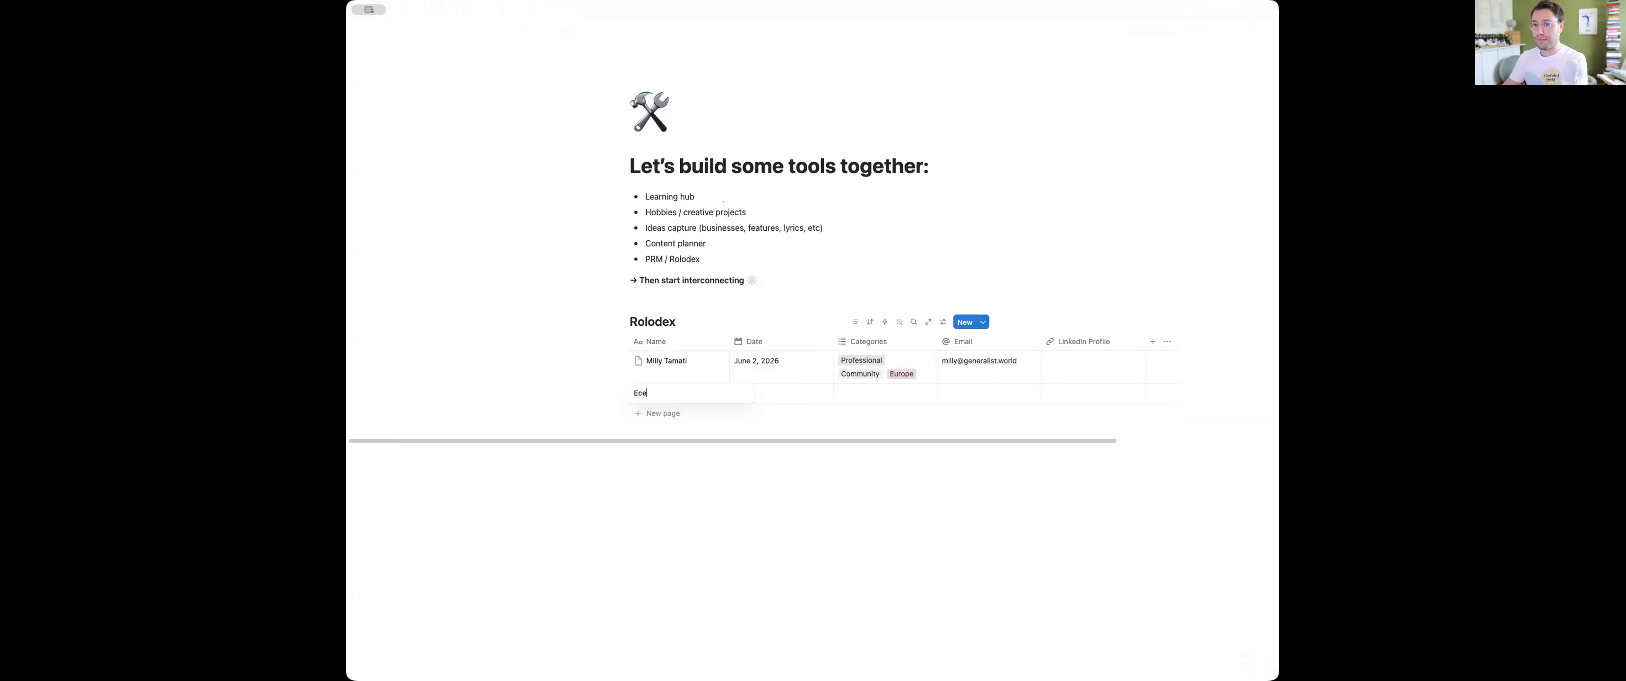
key(Return)
key(Return)
key(Return)
key(Return)
key(Return)
key(Return)
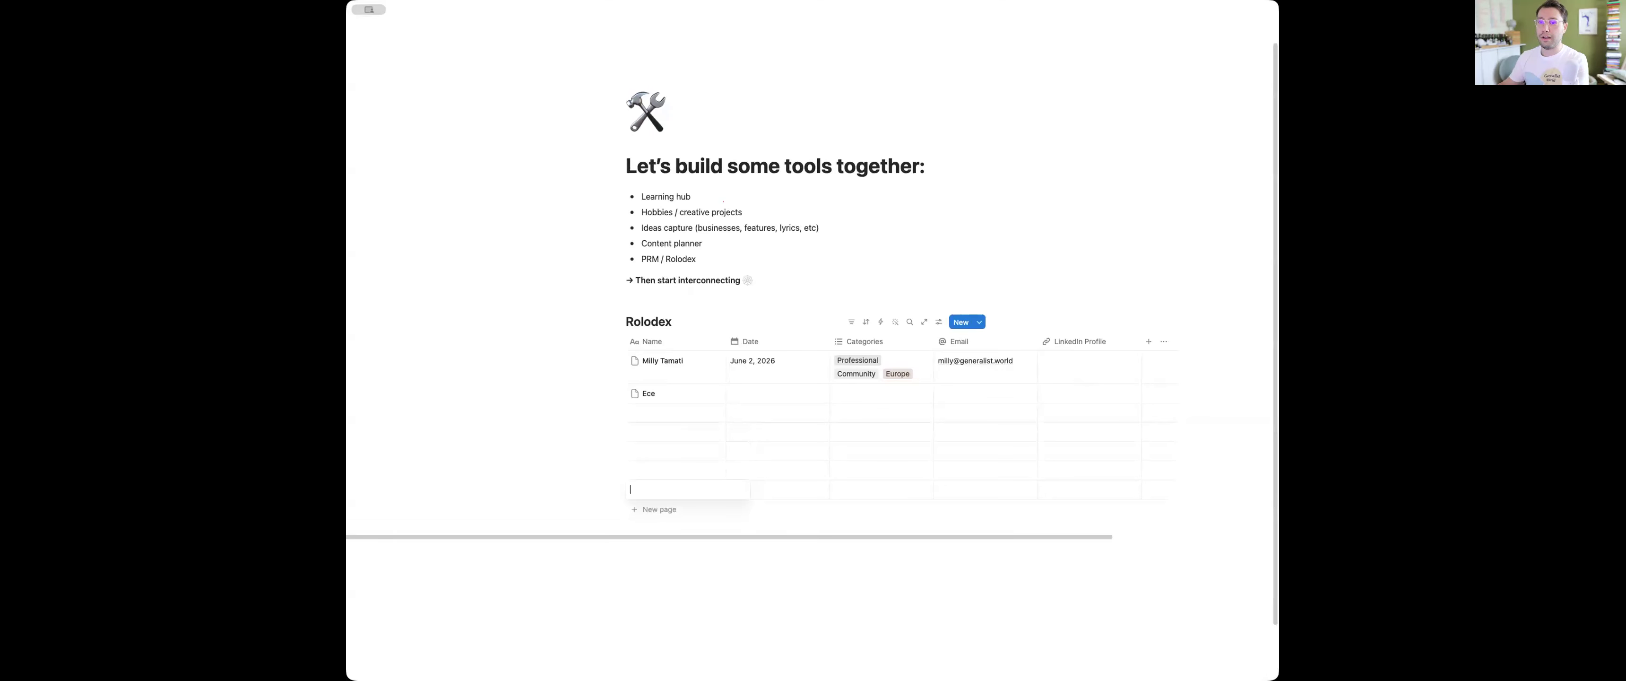
Enter a third contact's first name in the first blank row below the second contact
click(652, 411)
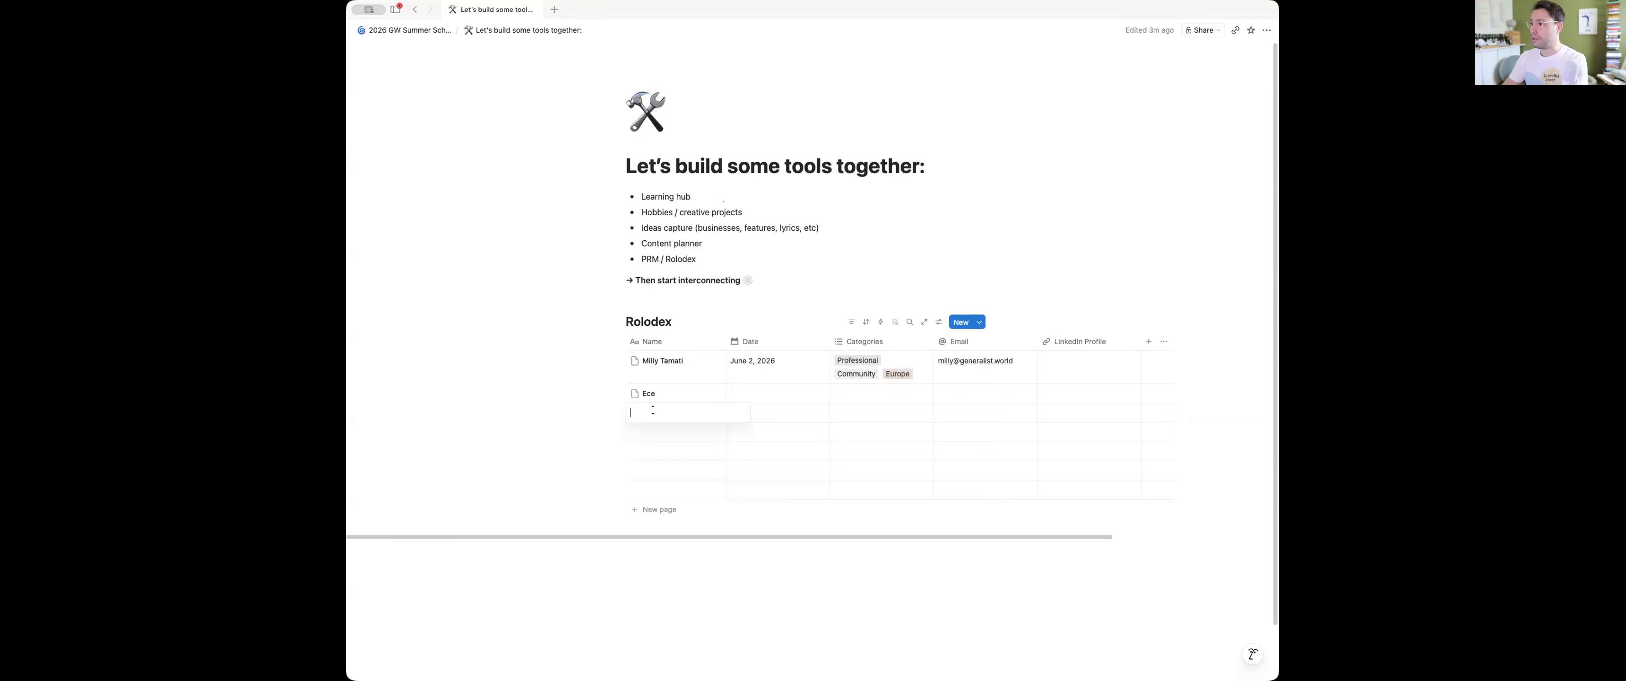
text(Annika)
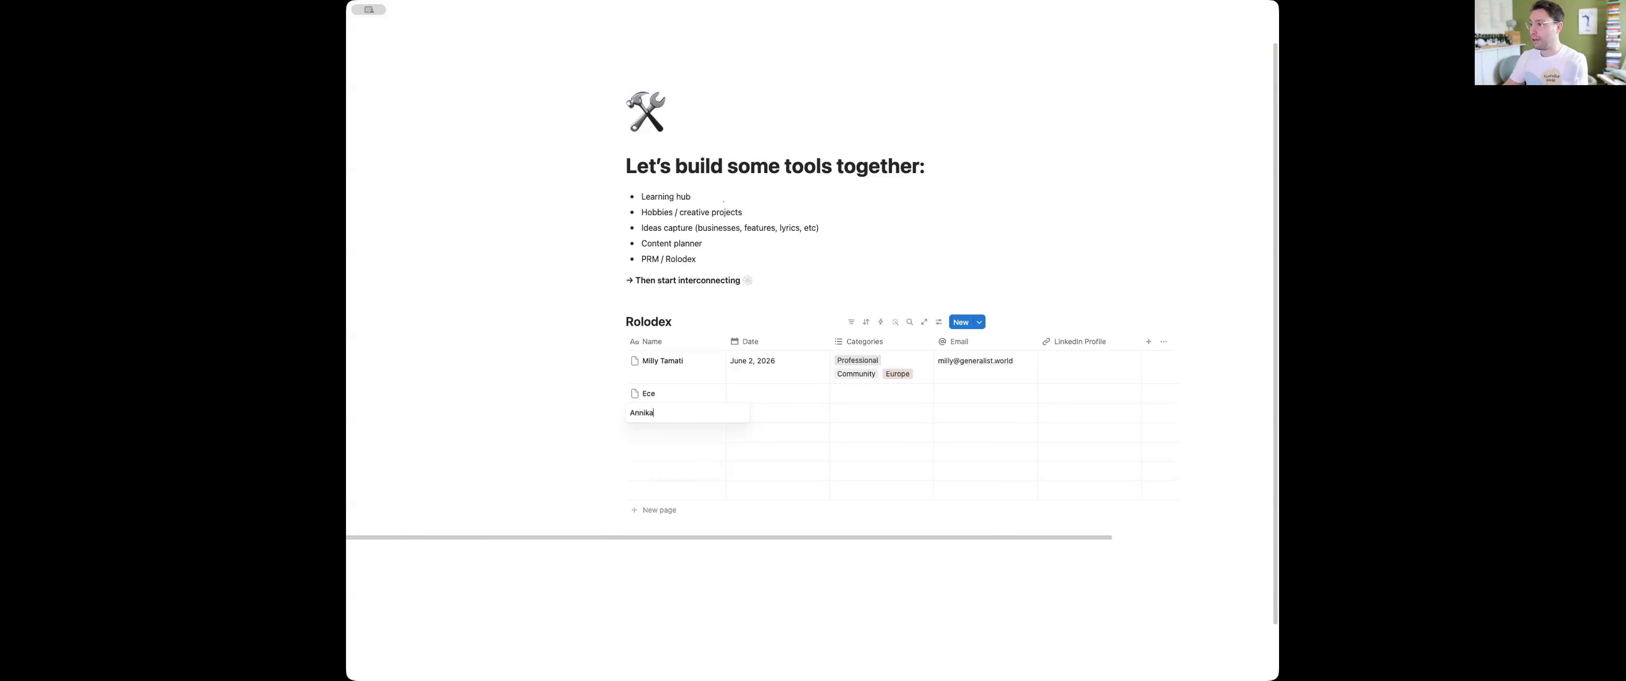
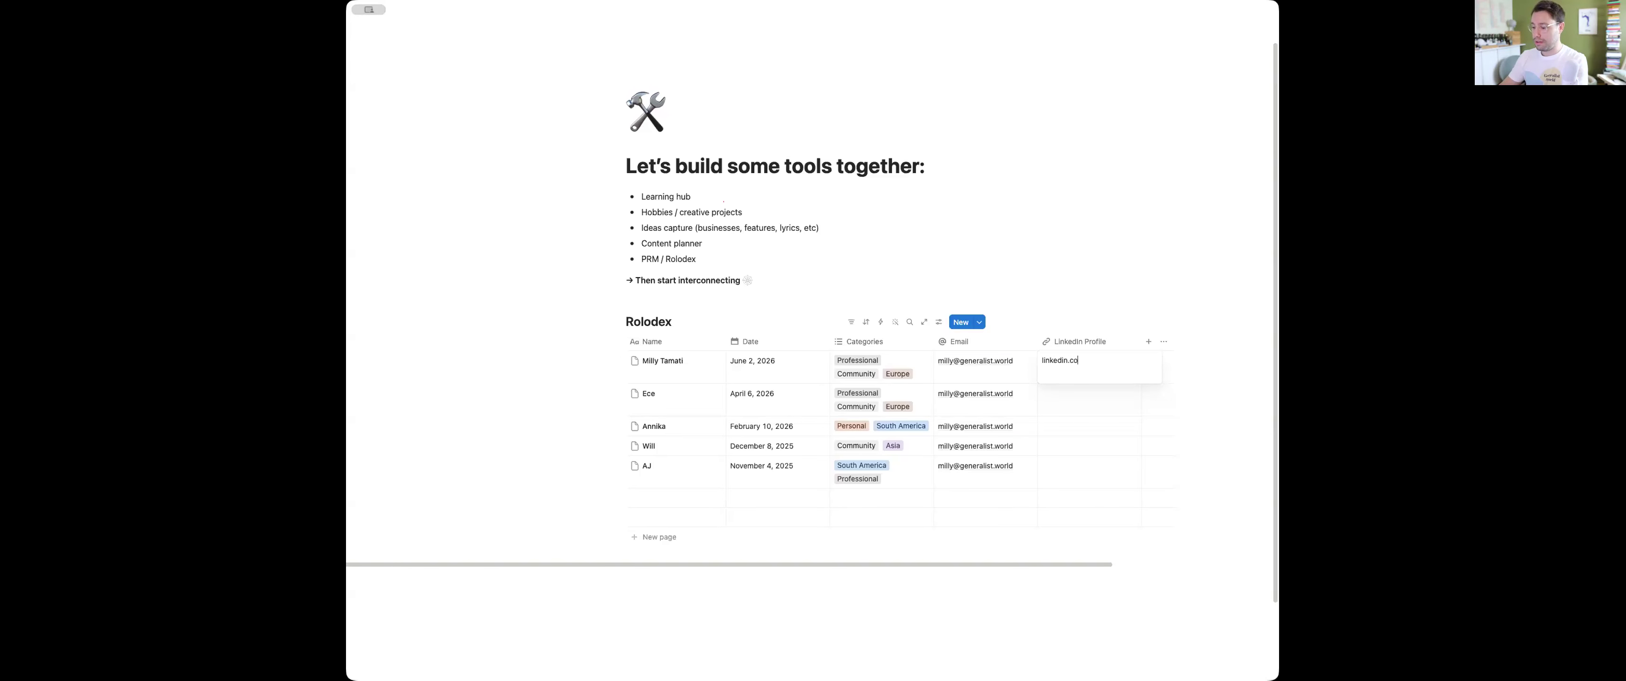
Enter linkedin.com/profile as the first contact's LinkedIn Profile and fill the same link down to all other contacts
text(din.com/profile)
key(Return)
click(1111, 373)
drag(1141, 382, 1129, 483)
Delete the empty rows beneath the last contact in the Rolodex table
click(614, 506)
drag(614, 506, 630, 520)
key(BackSpace)
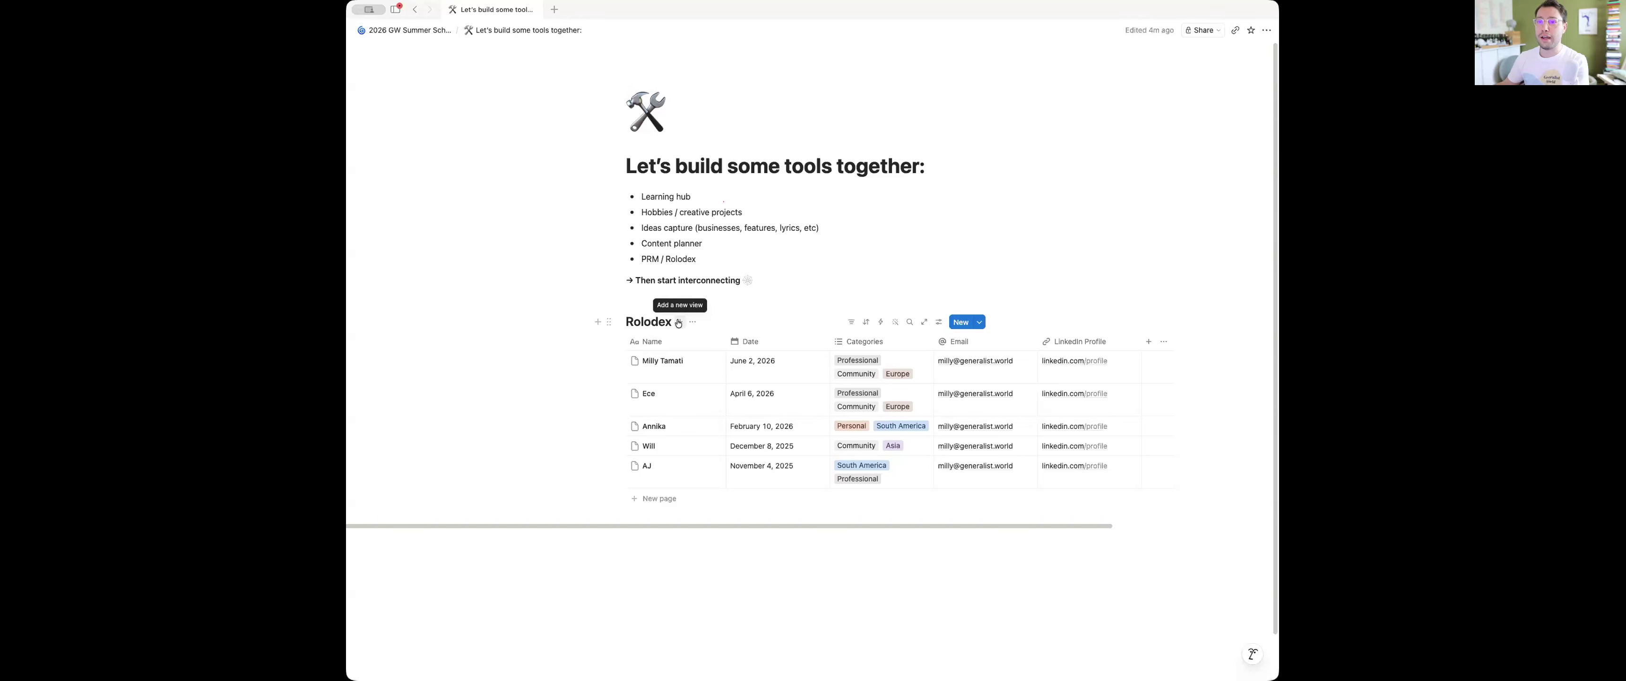
click(680, 324)
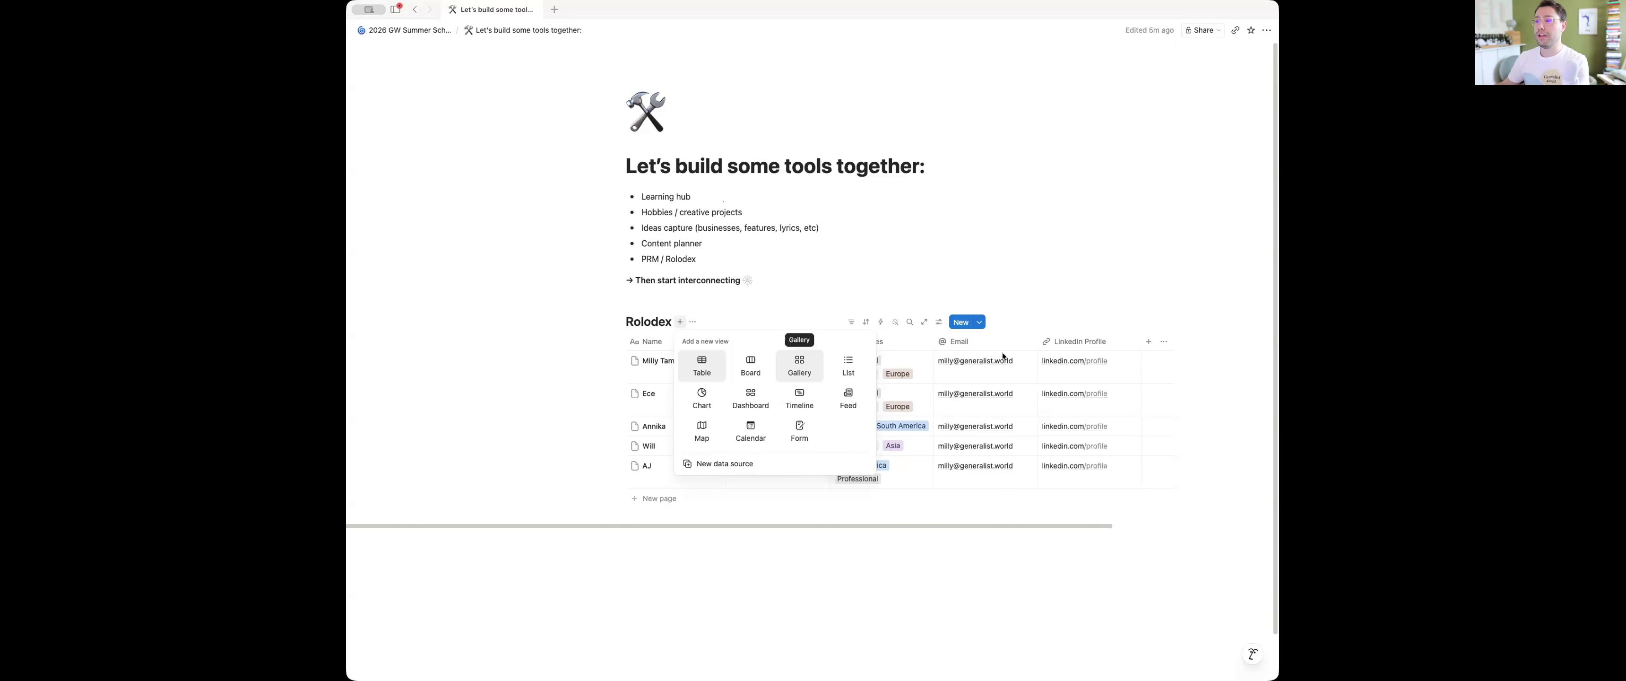
key(Escape)
click(1150, 341)
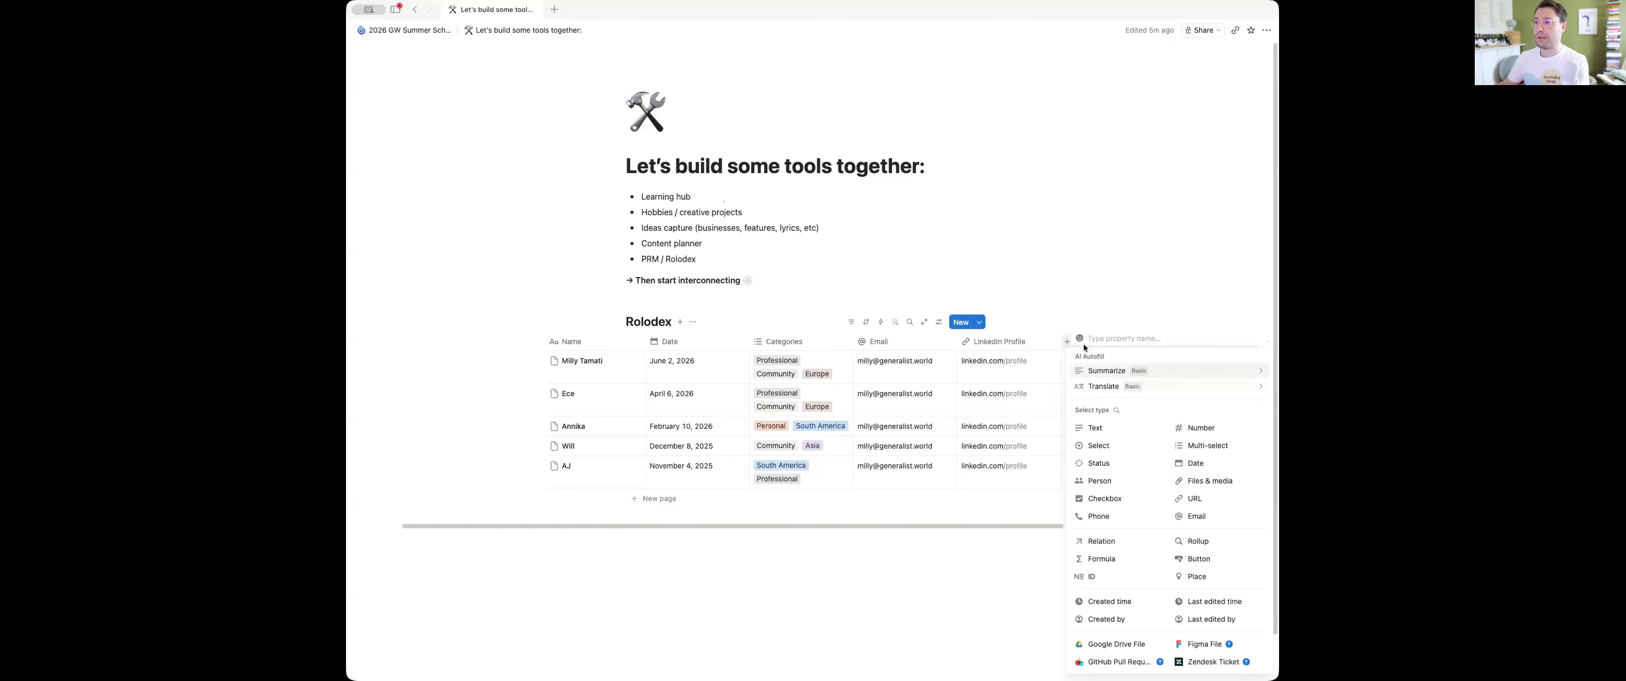
click(1049, 341)
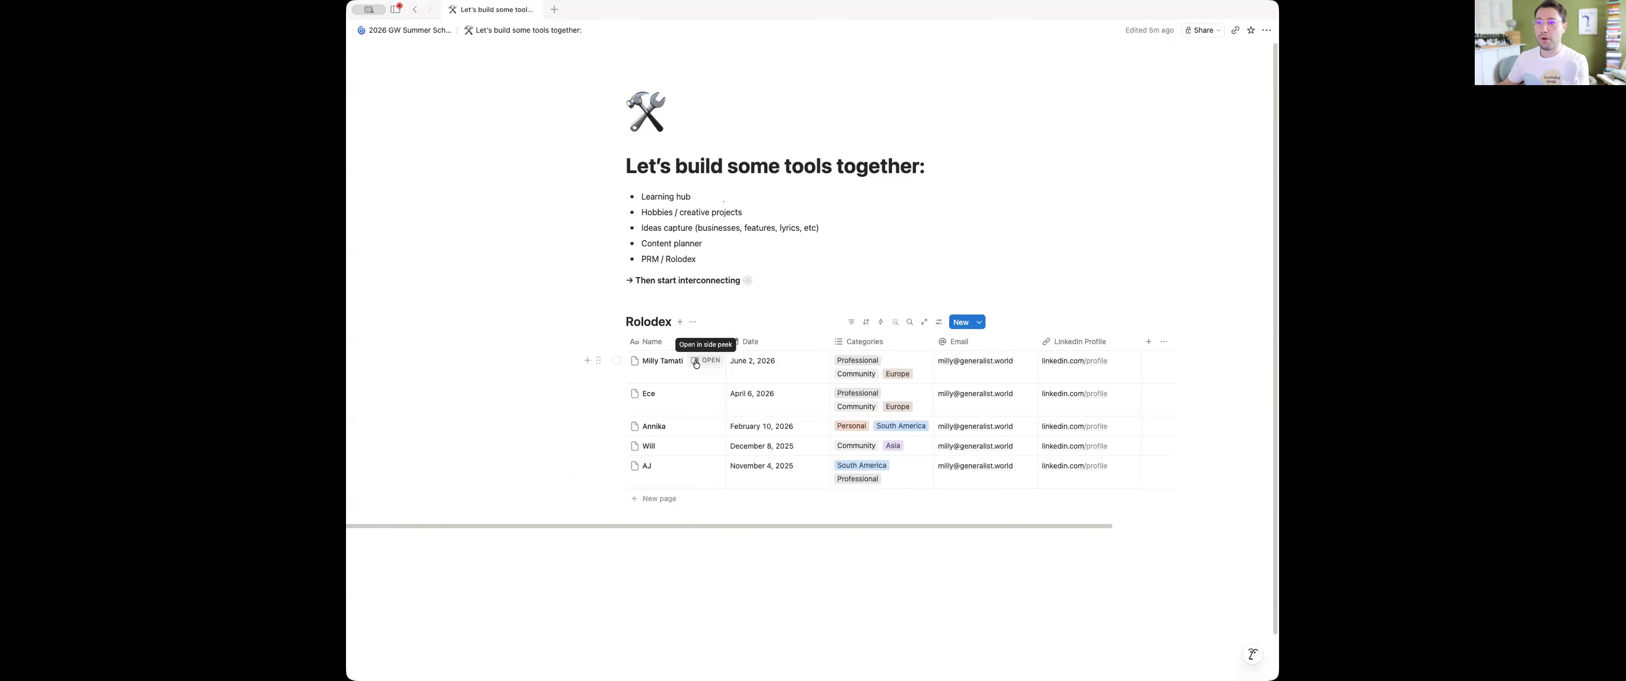
Add a cover image to each of the five contact pages in the Rolodex, and close the page preview
click(696, 362)
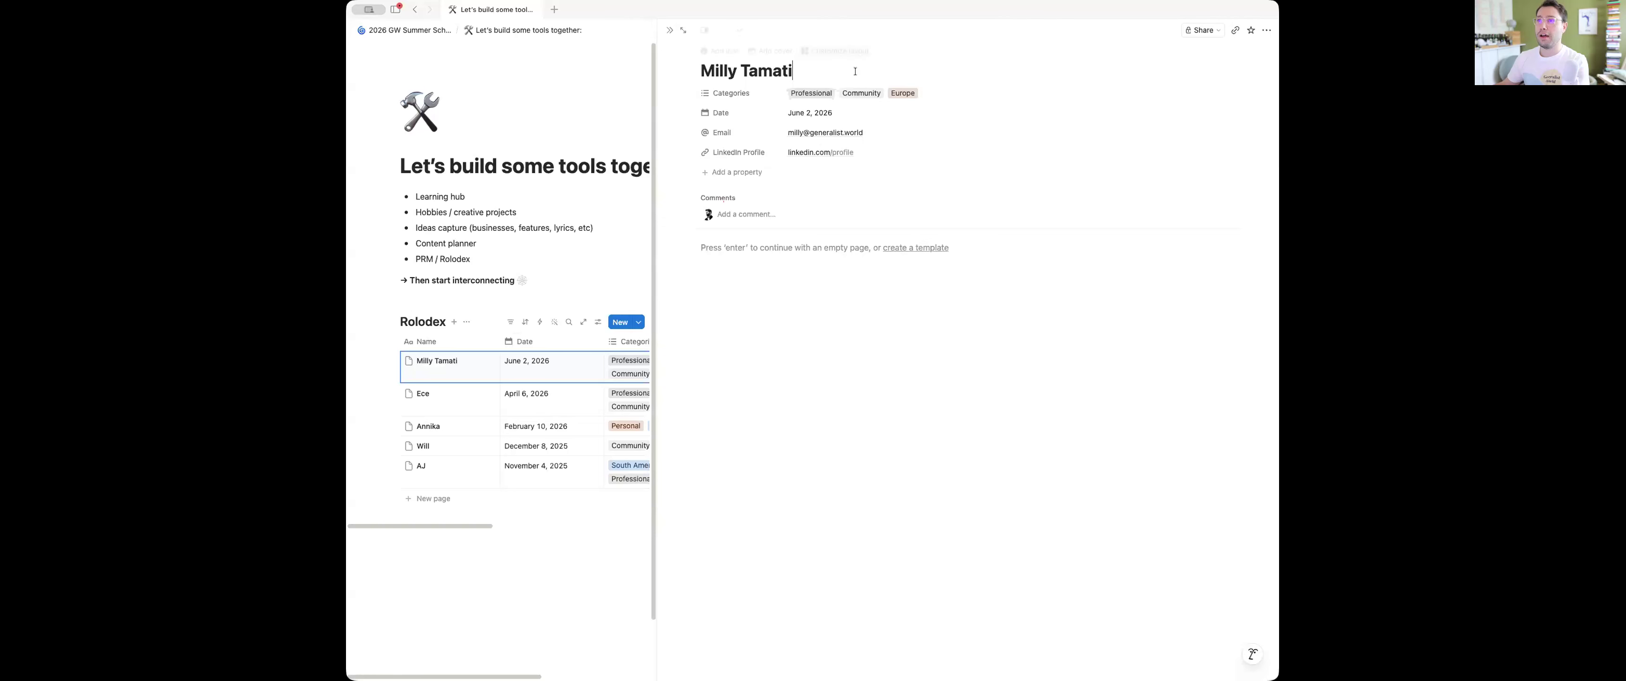
click(771, 52)
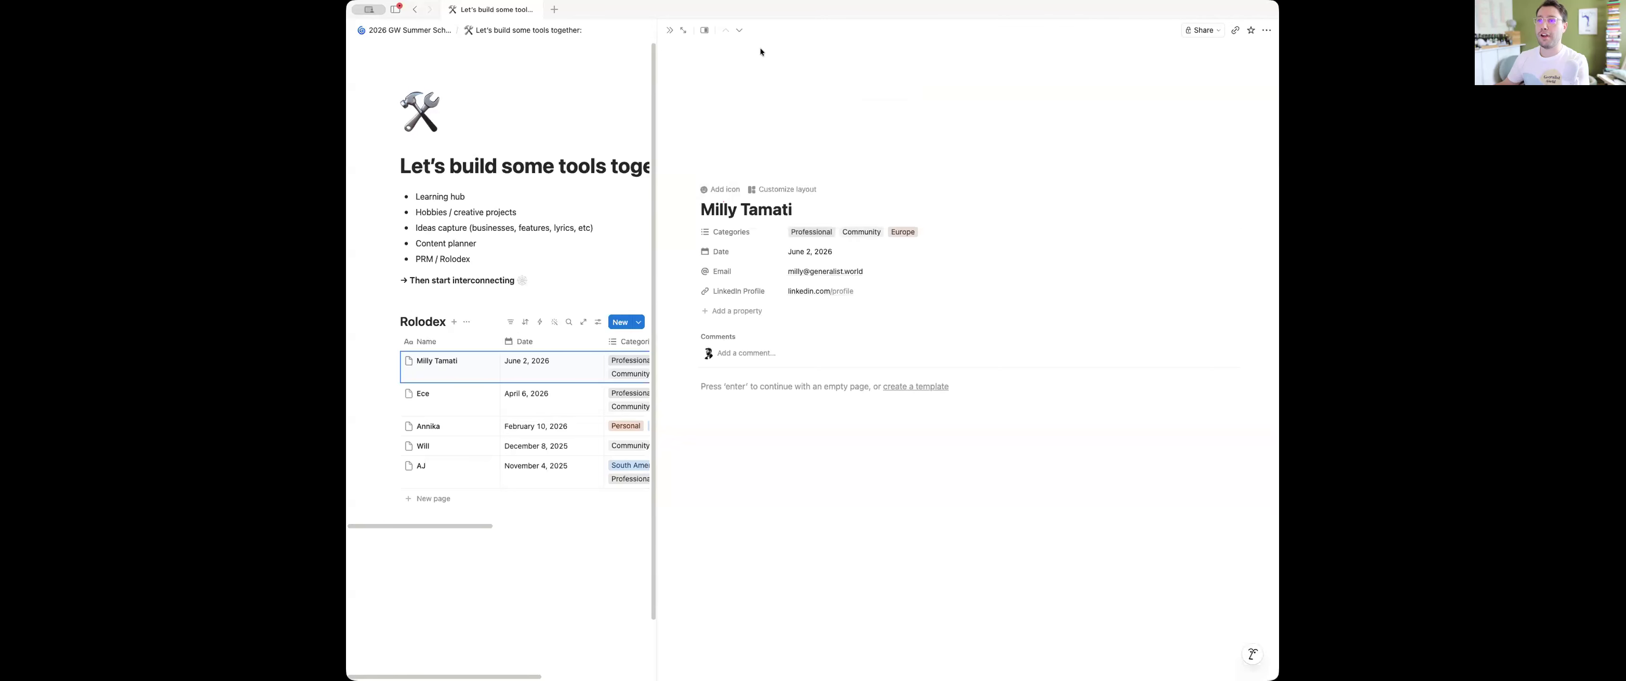
click(529, 300)
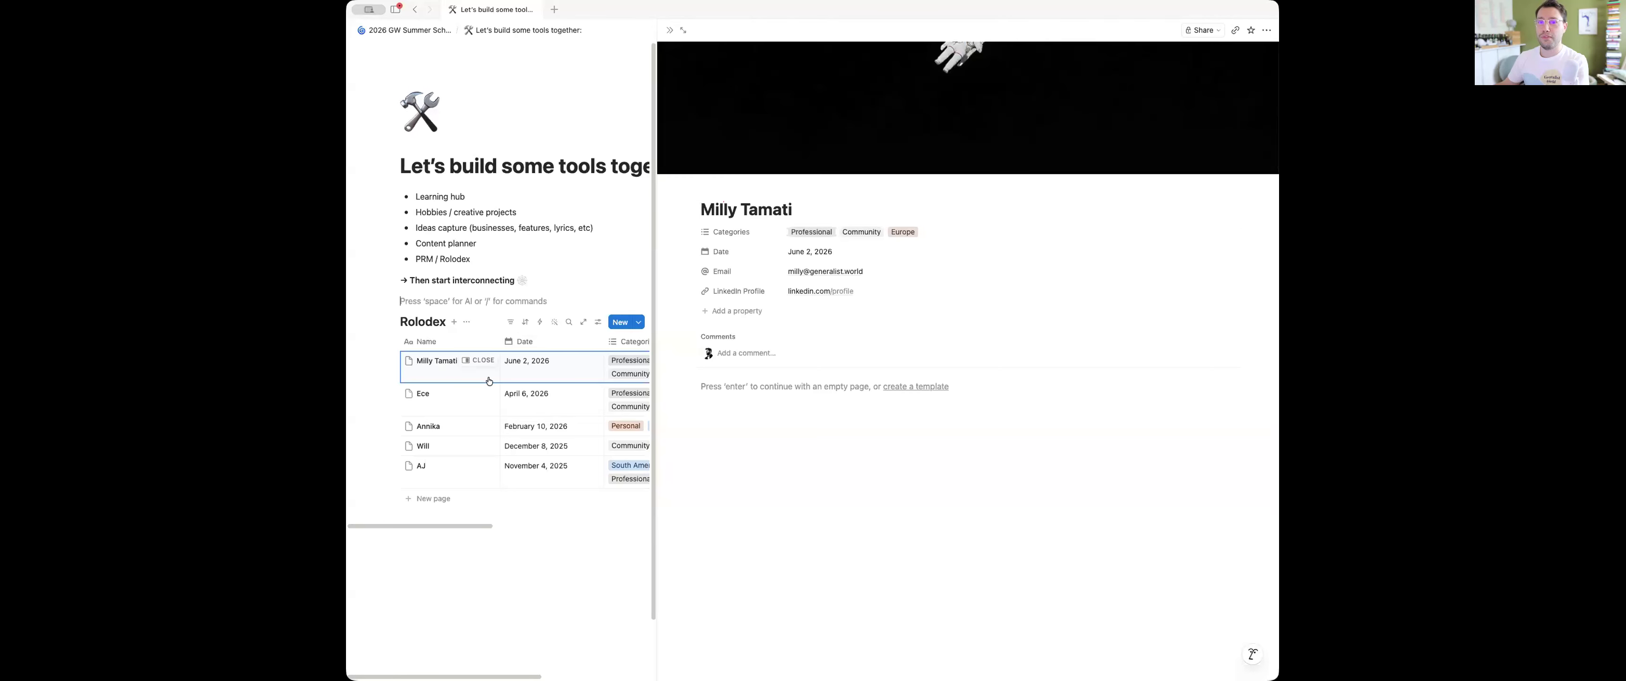
click(482, 394)
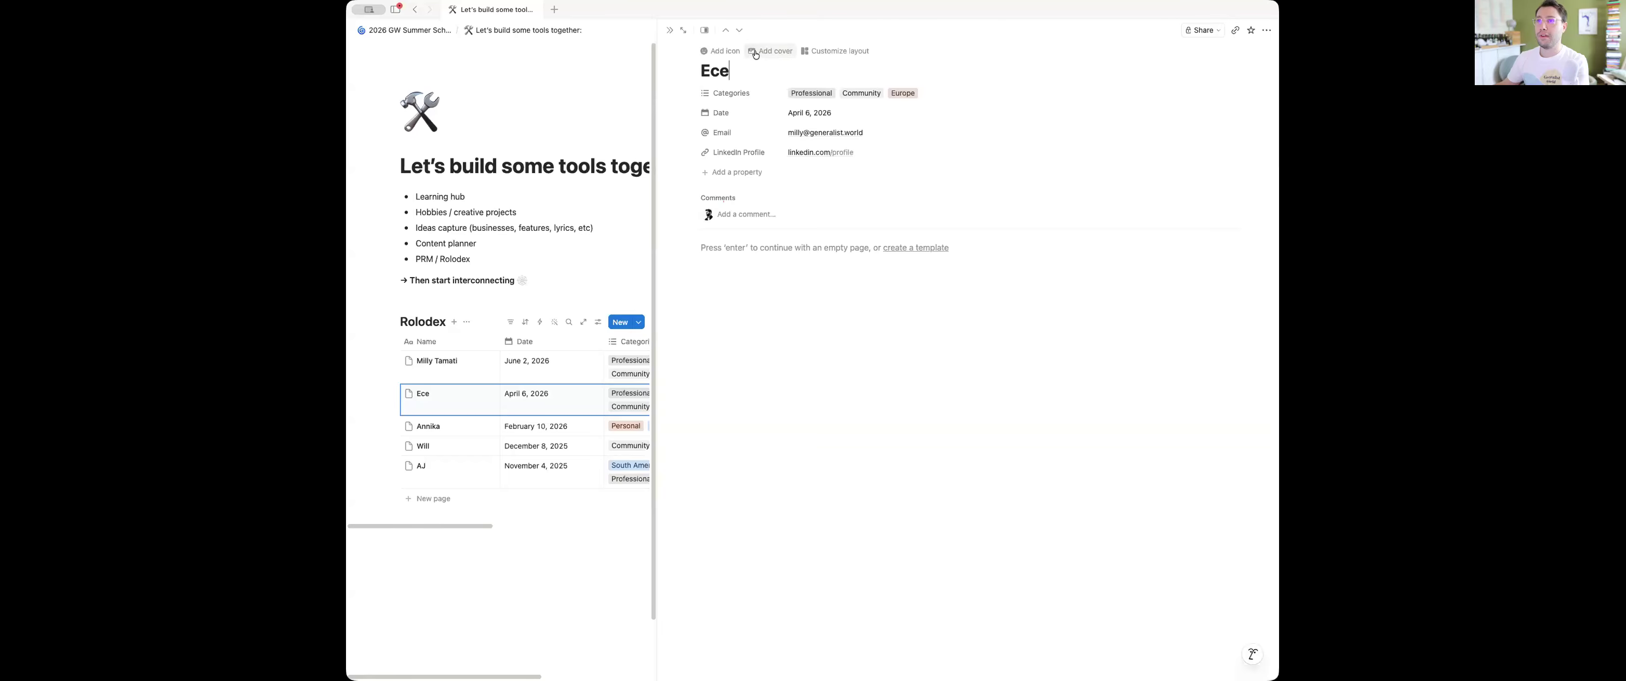
click(755, 55)
click(478, 426)
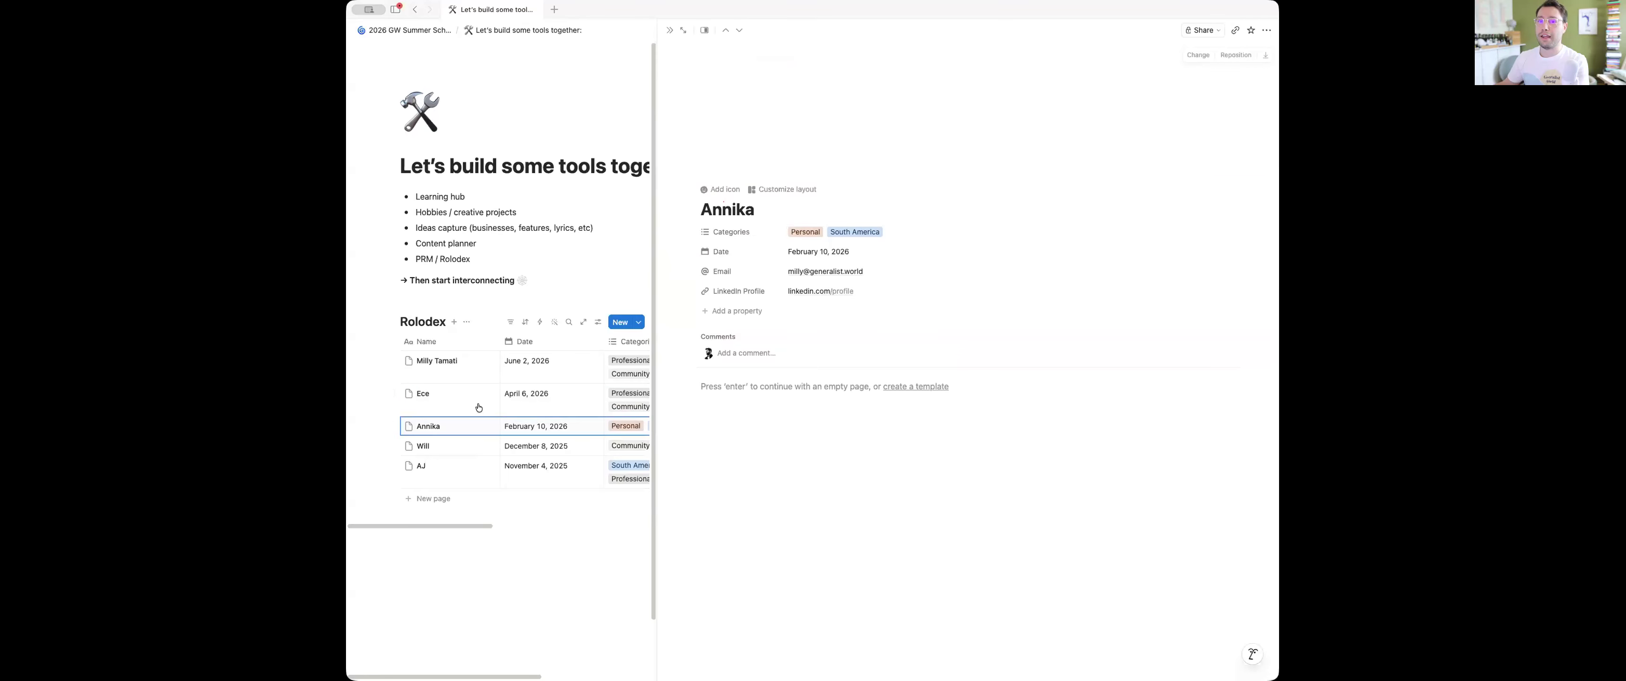
click(480, 446)
click(762, 53)
click(480, 466)
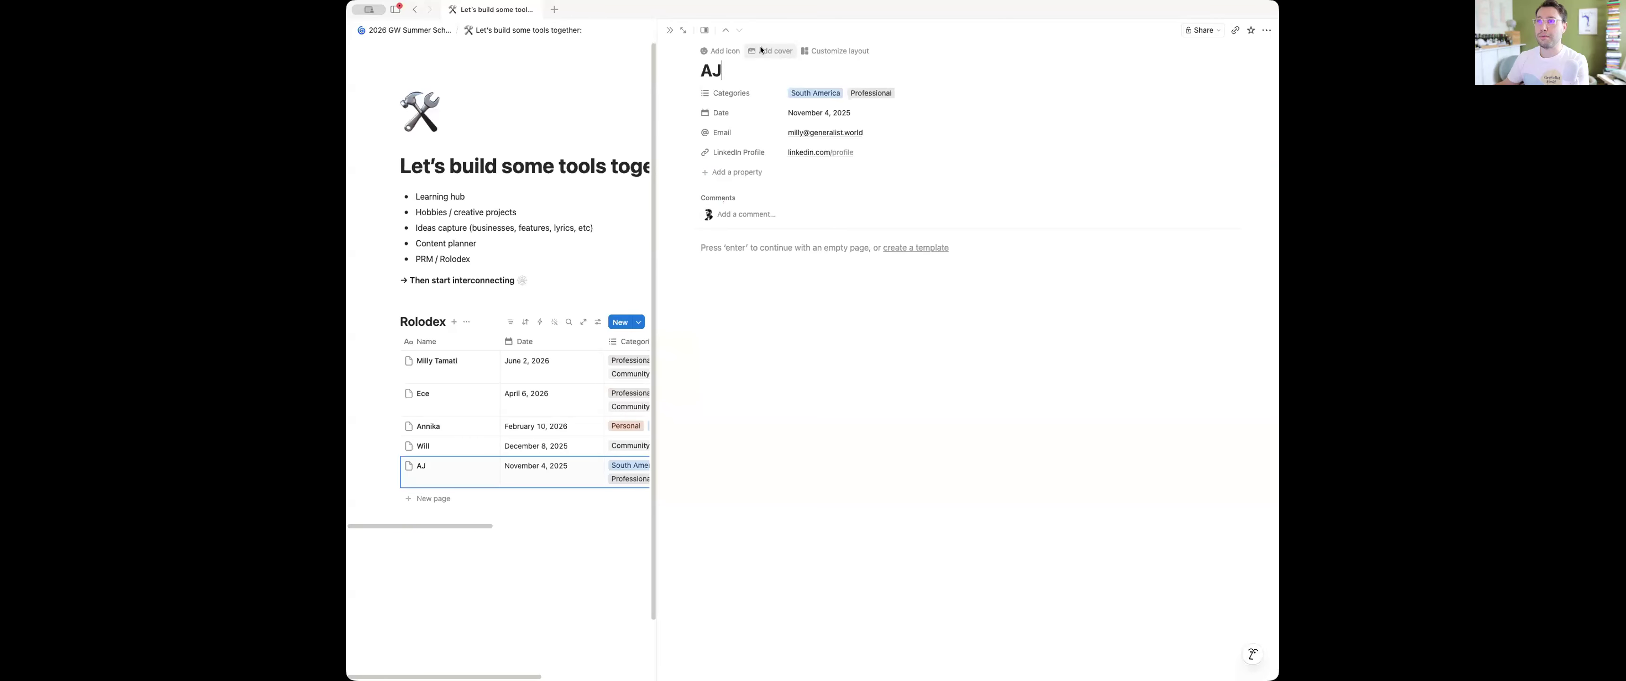
click(761, 51)
click(670, 30)
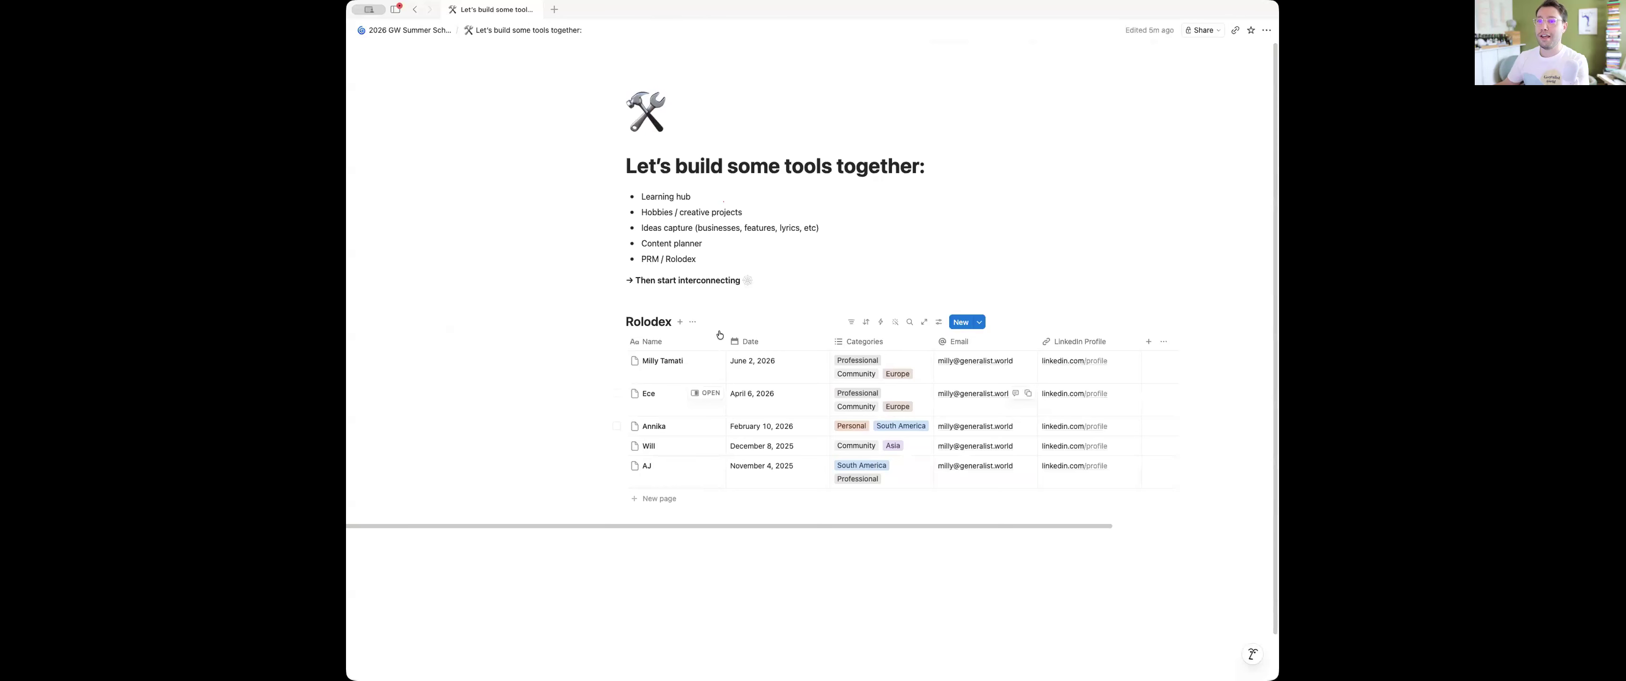
Add a gallery view named Gellery to the Rolodex database
click(680, 322)
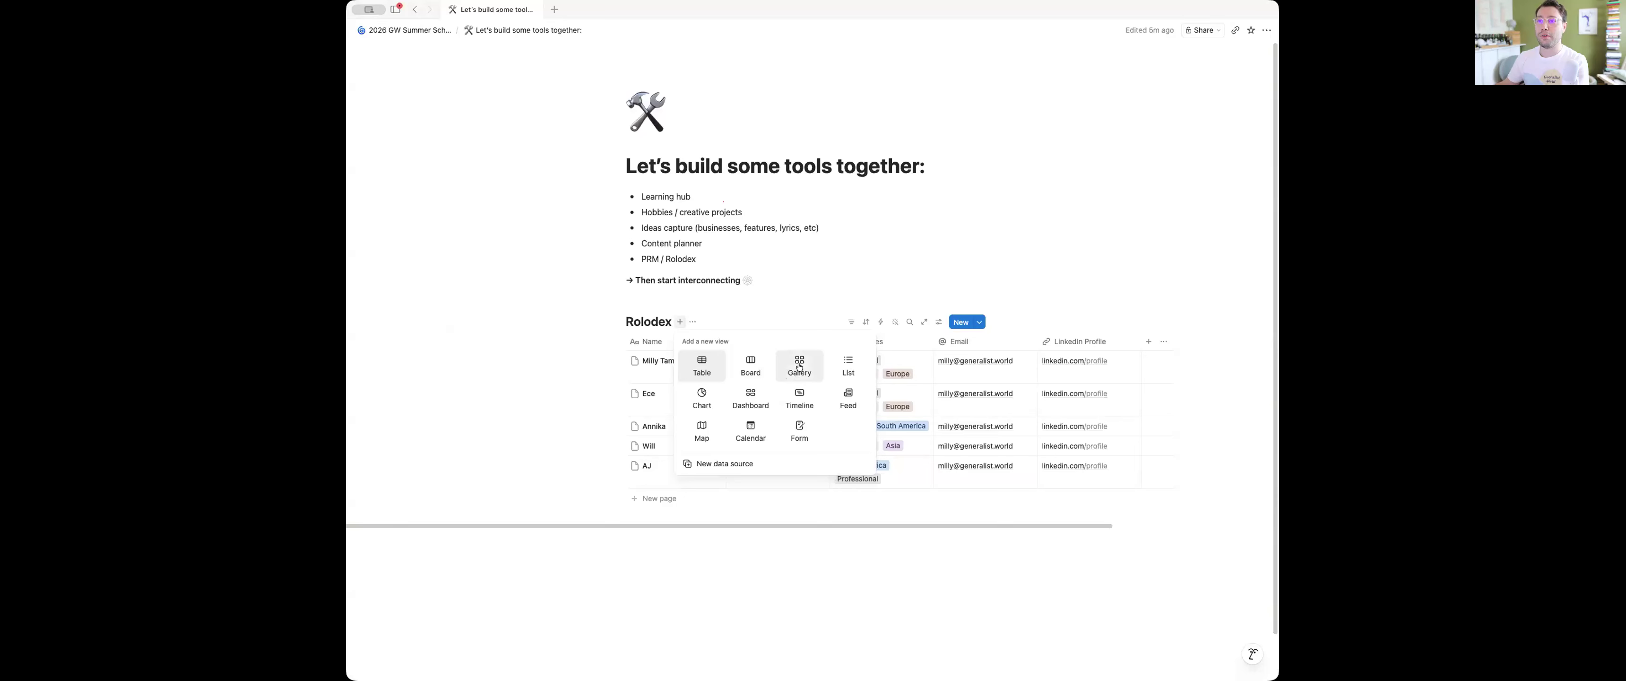
click(800, 365)
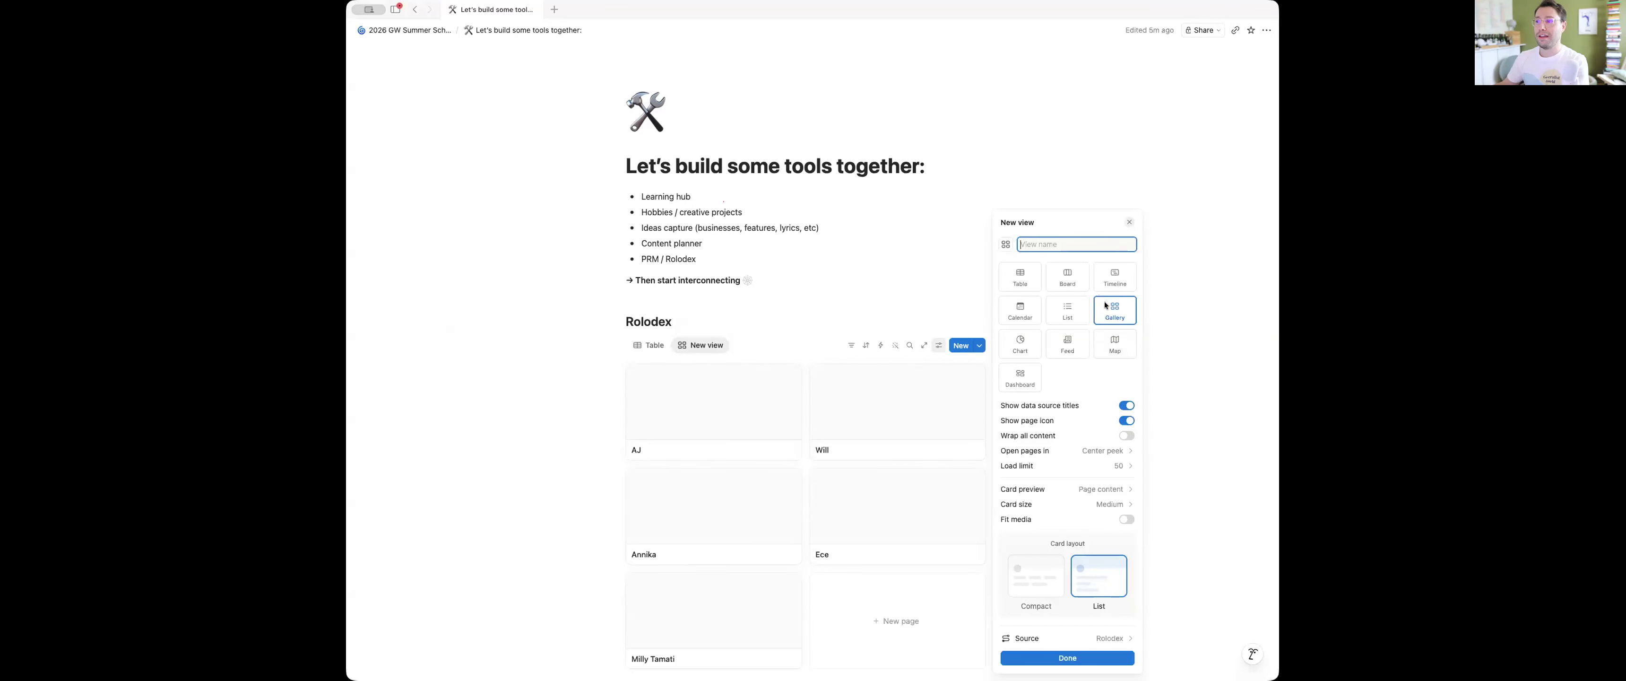
text(Gellery)
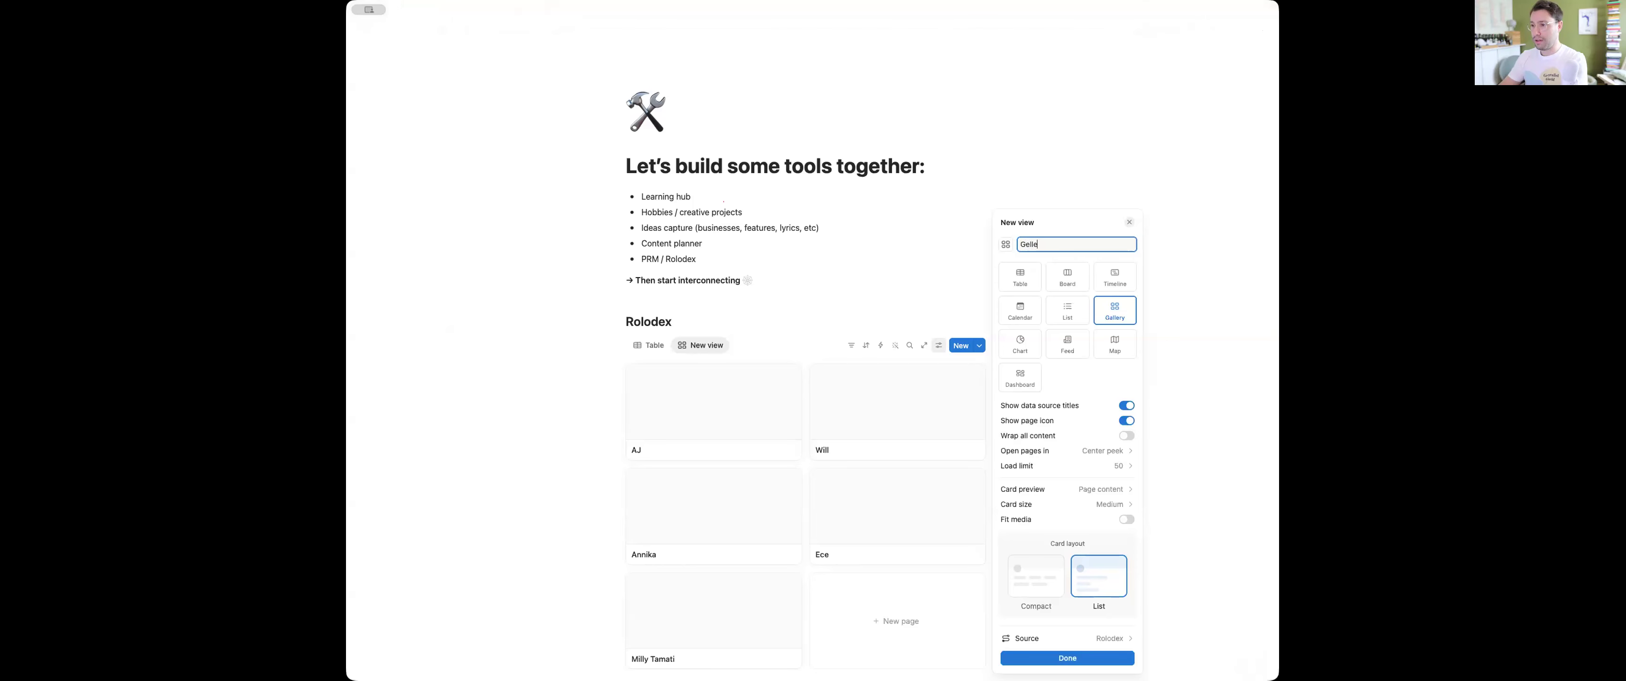
key(Return)
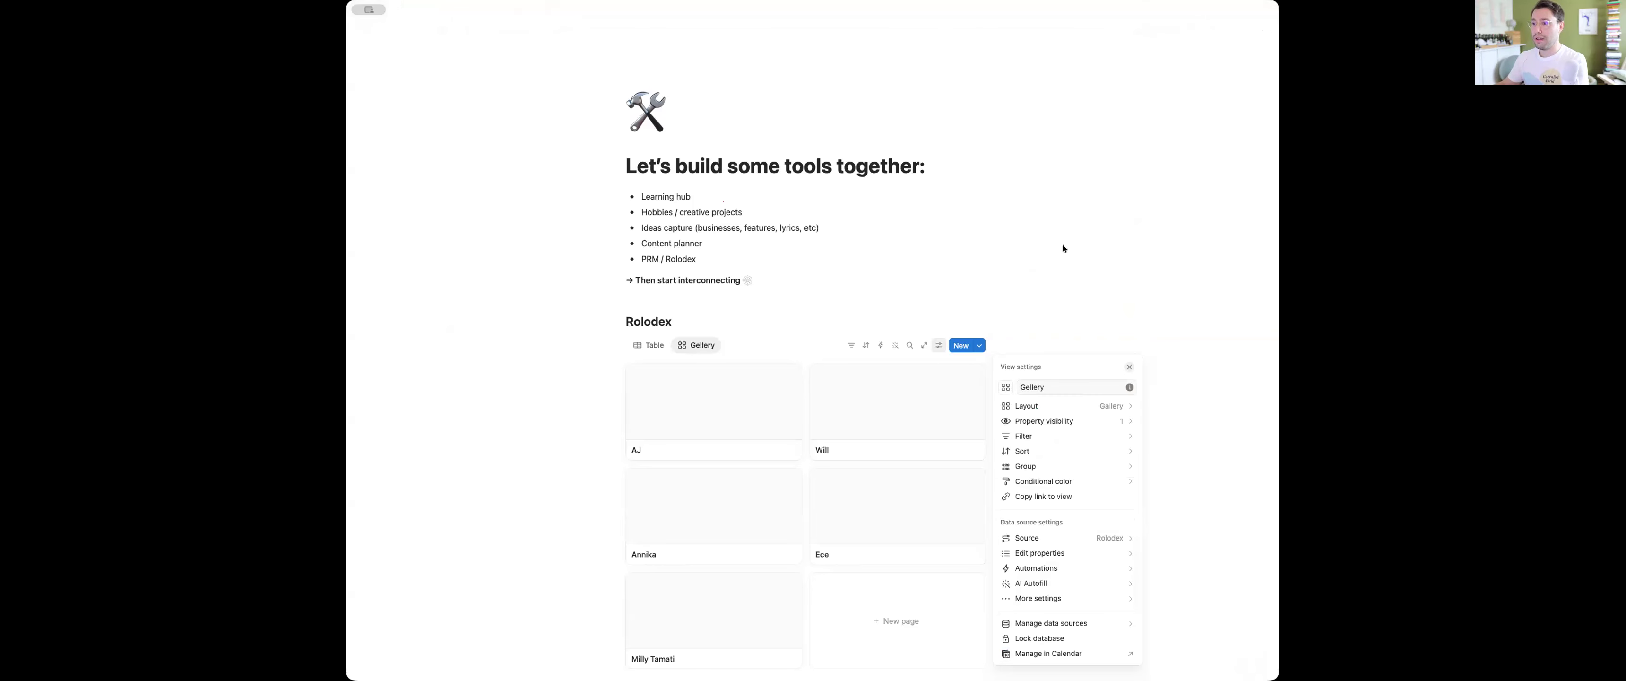
Set the gallery view's card preview to Page cover and close the view settings
click(1058, 404)
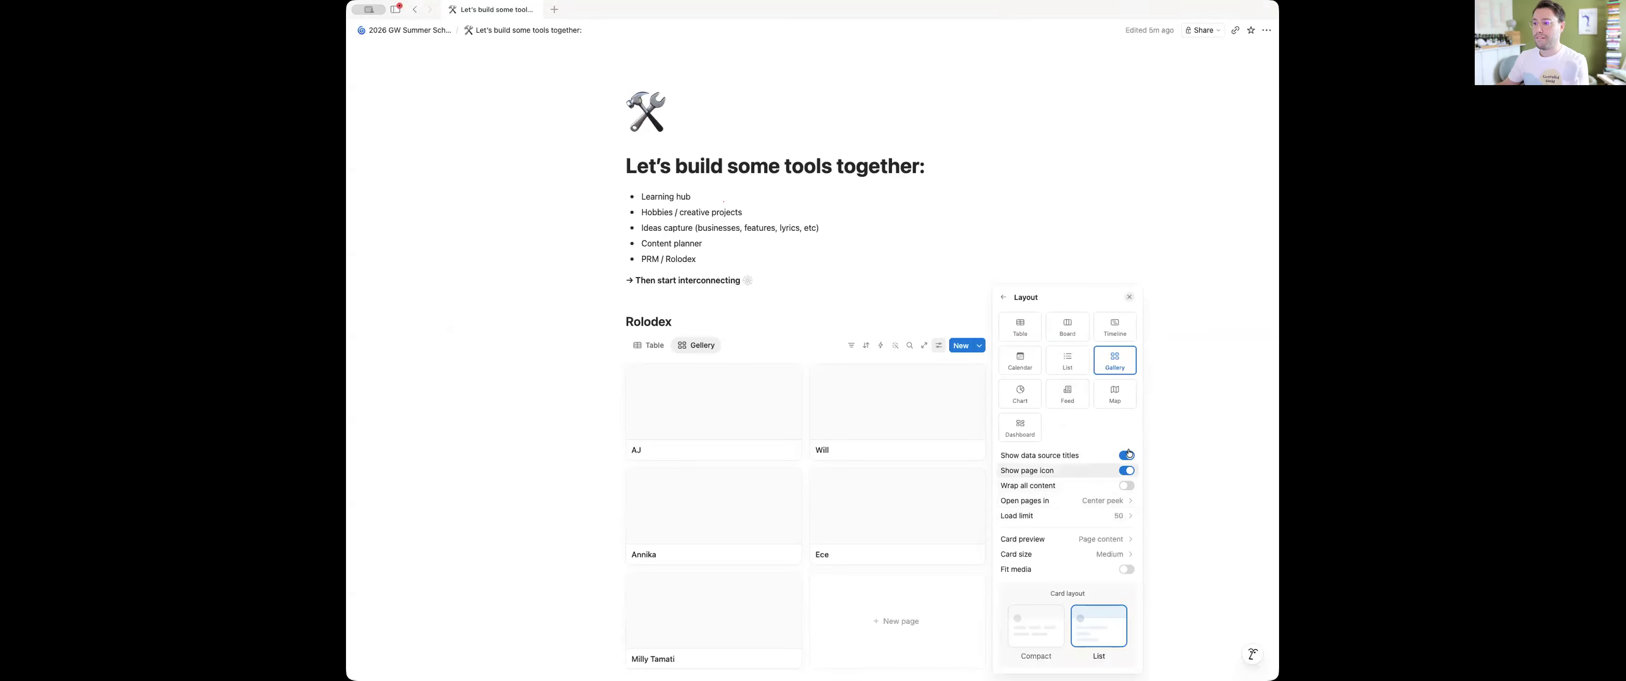
click(1119, 538)
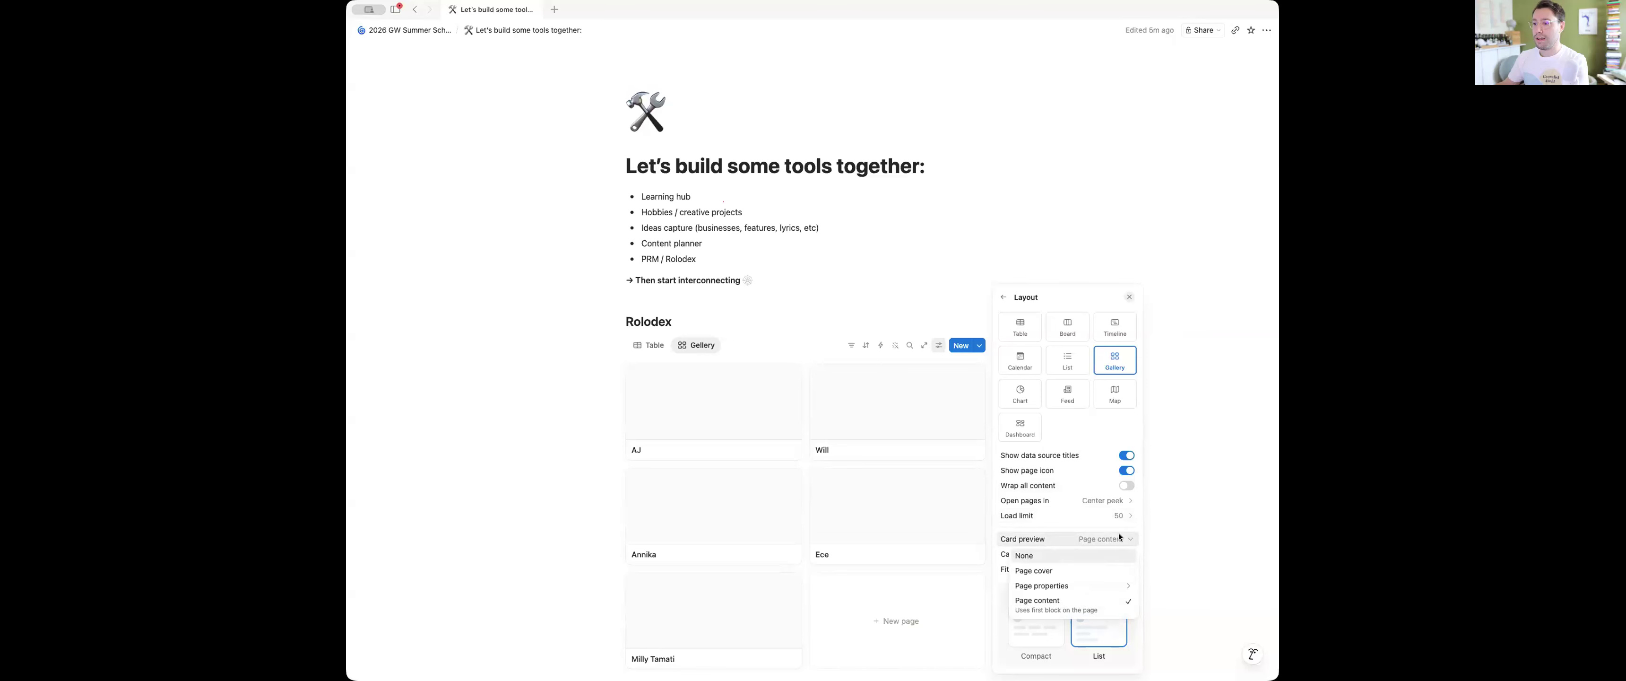
click(1067, 572)
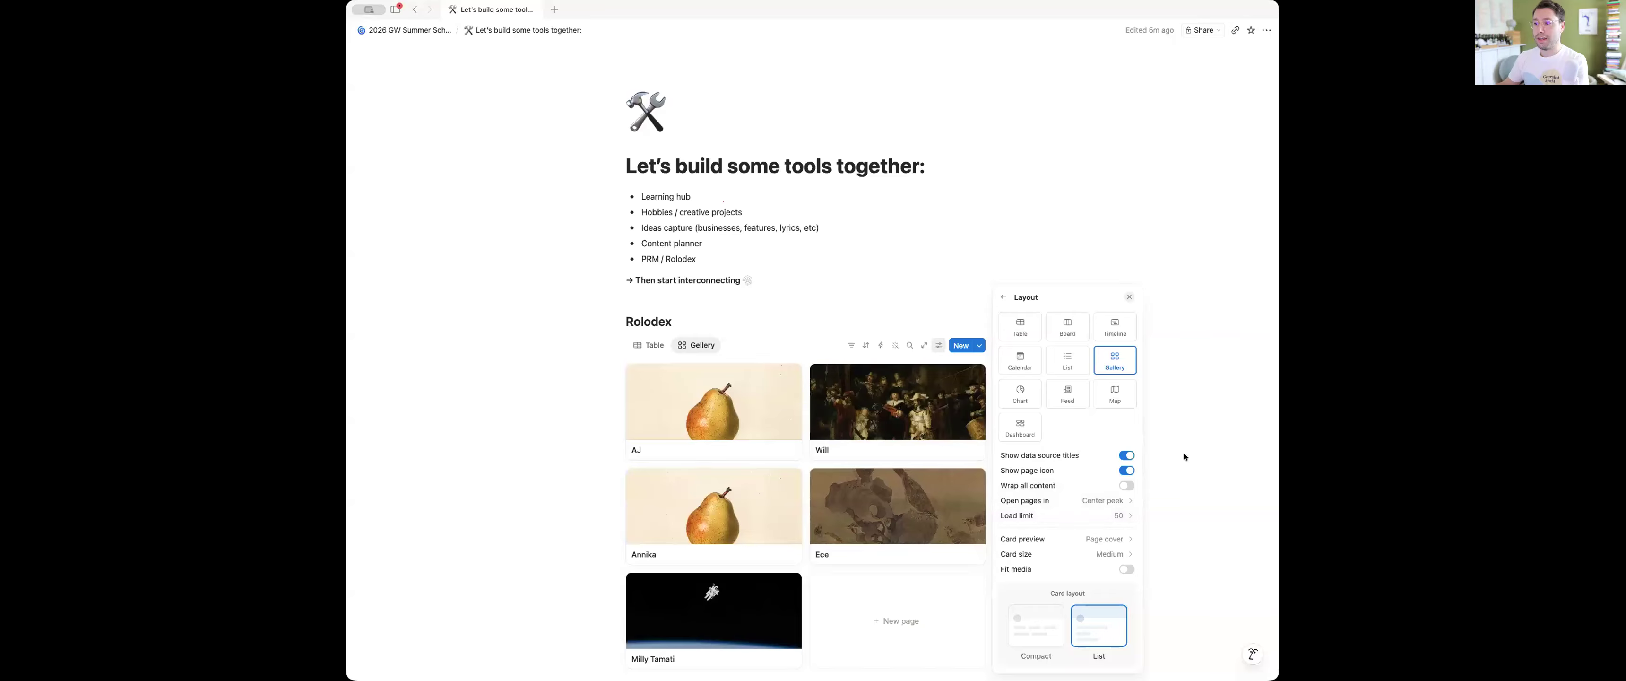
click(954, 318)
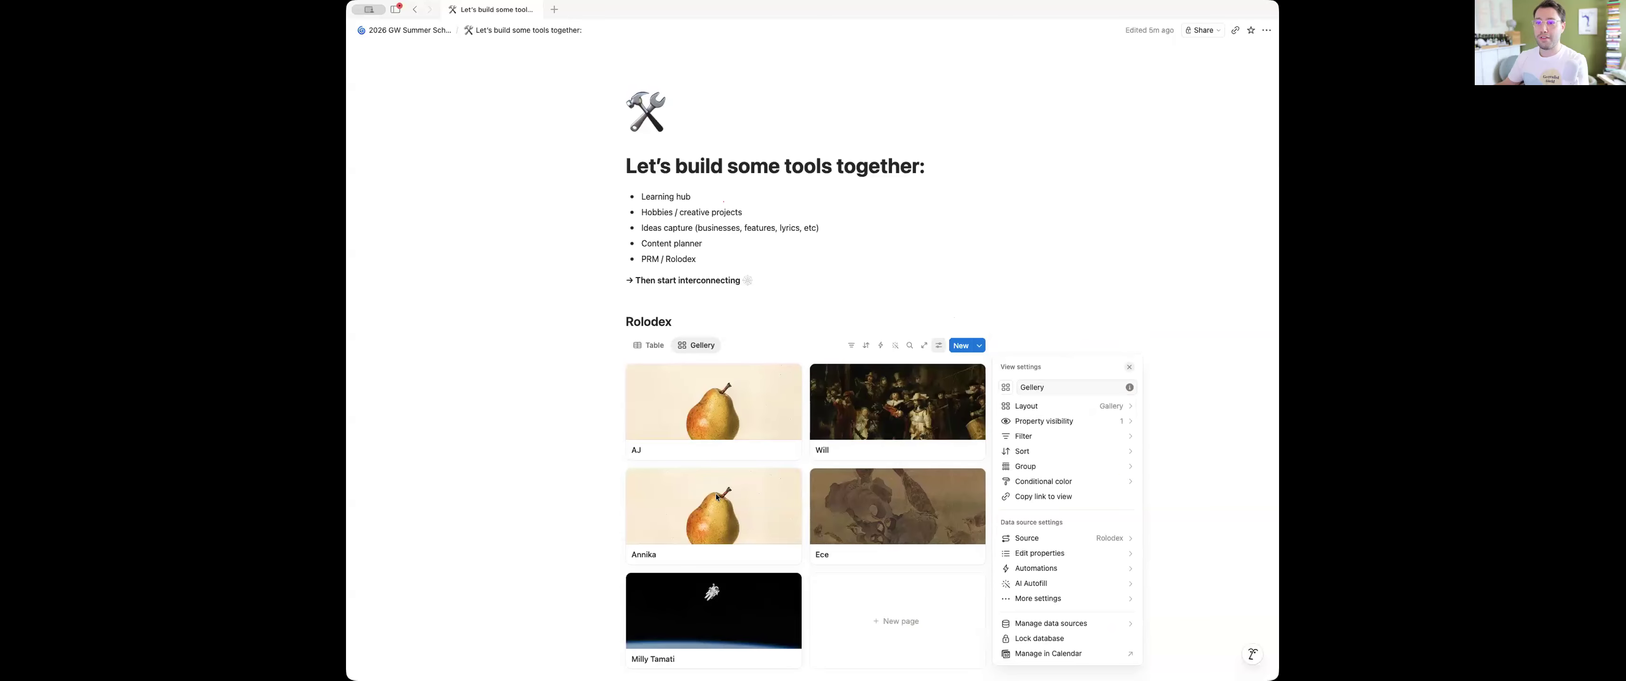
click(575, 402)
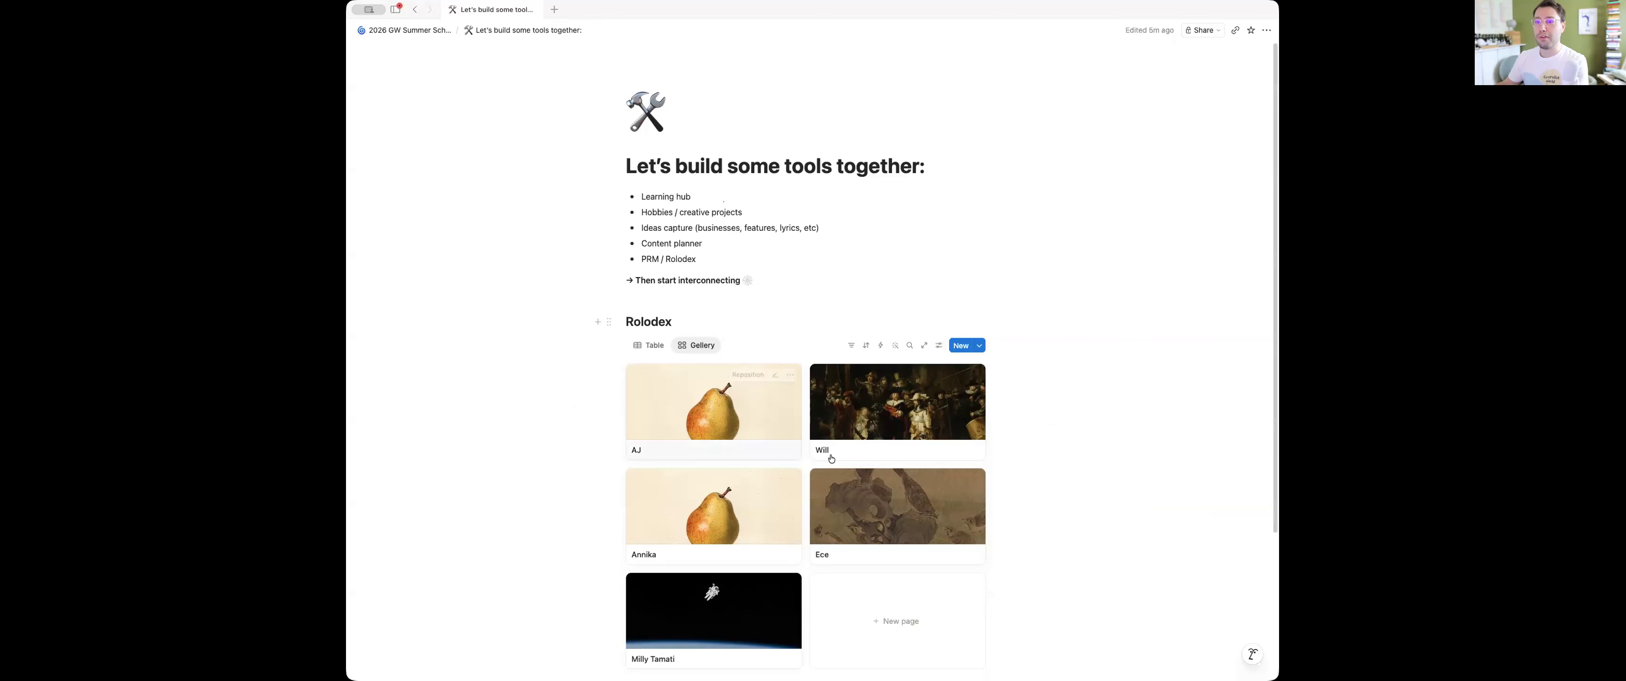
Open the second contact in the gallery's second row, start its empty page body, and close the page
scroll(772, 461, down, 3)
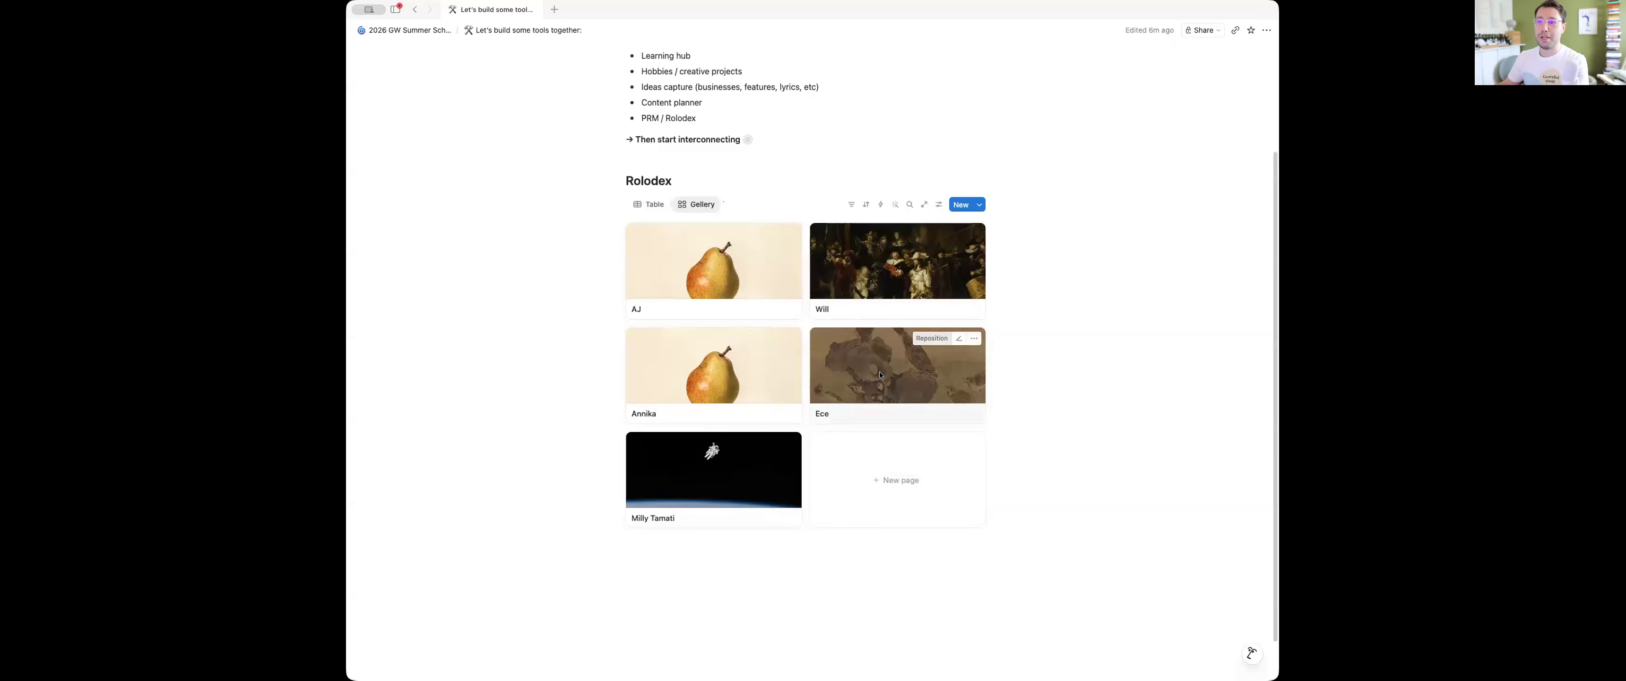
click(876, 419)
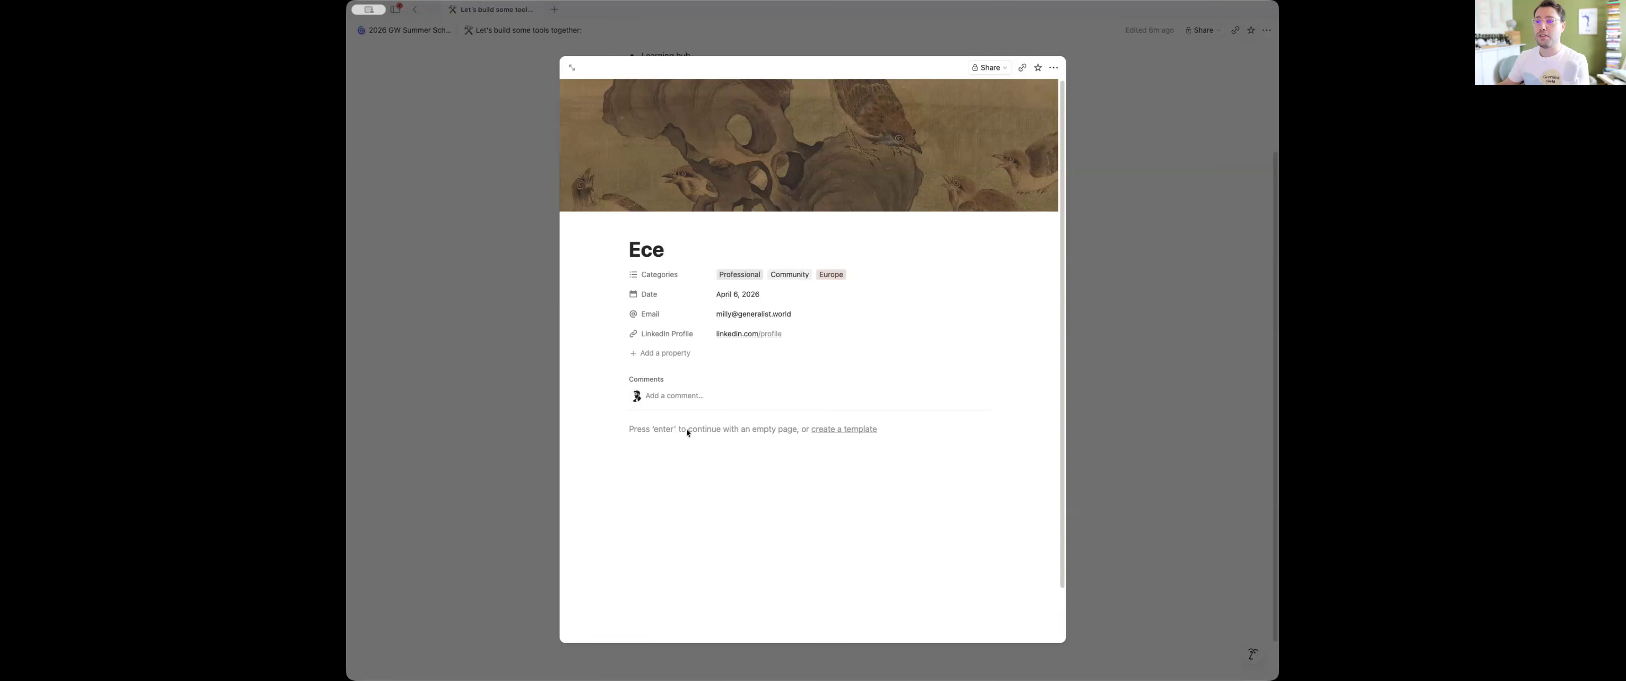
key(Return)
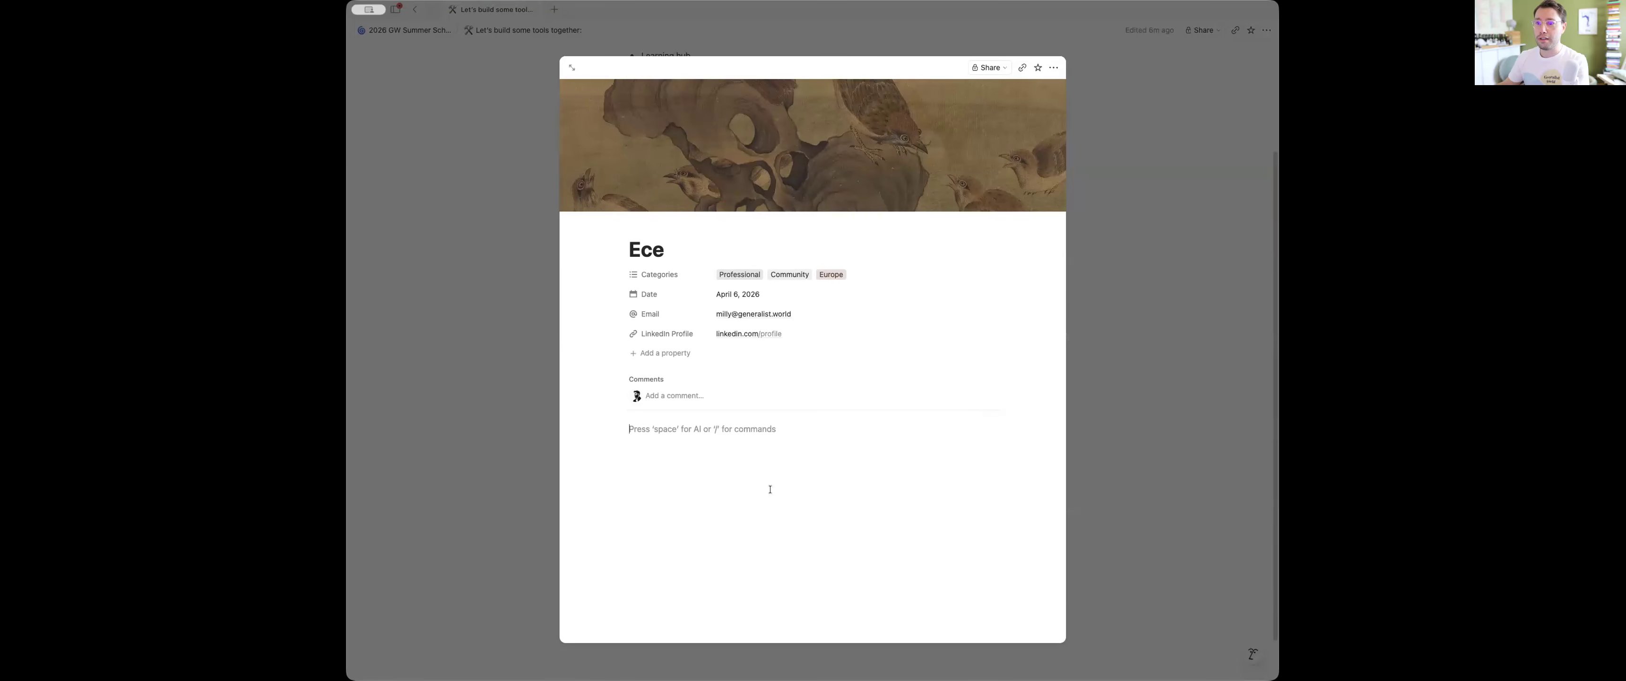
click(1126, 300)
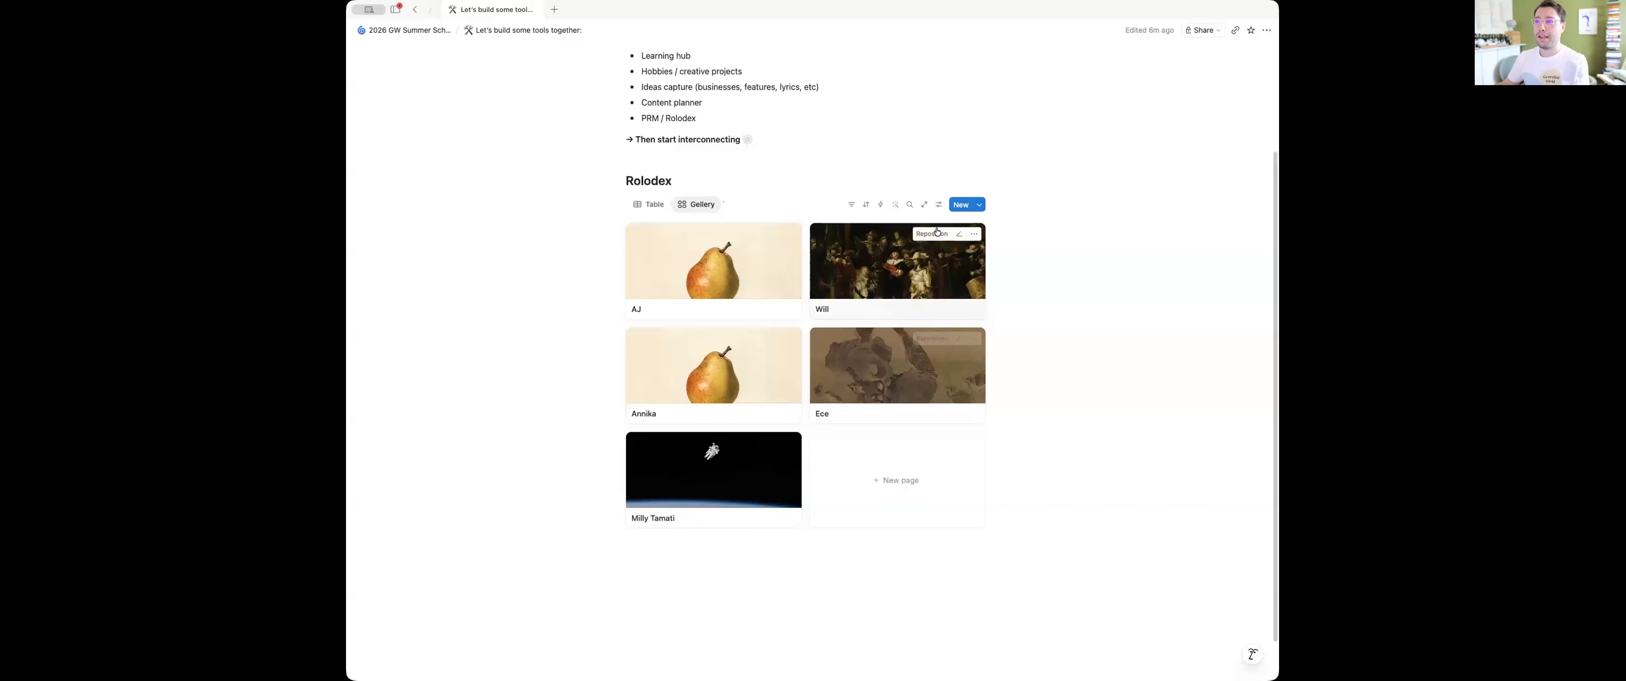
Show the Categories, Date, Email and LinkedIn Profile properties on the gallery cards
click(939, 203)
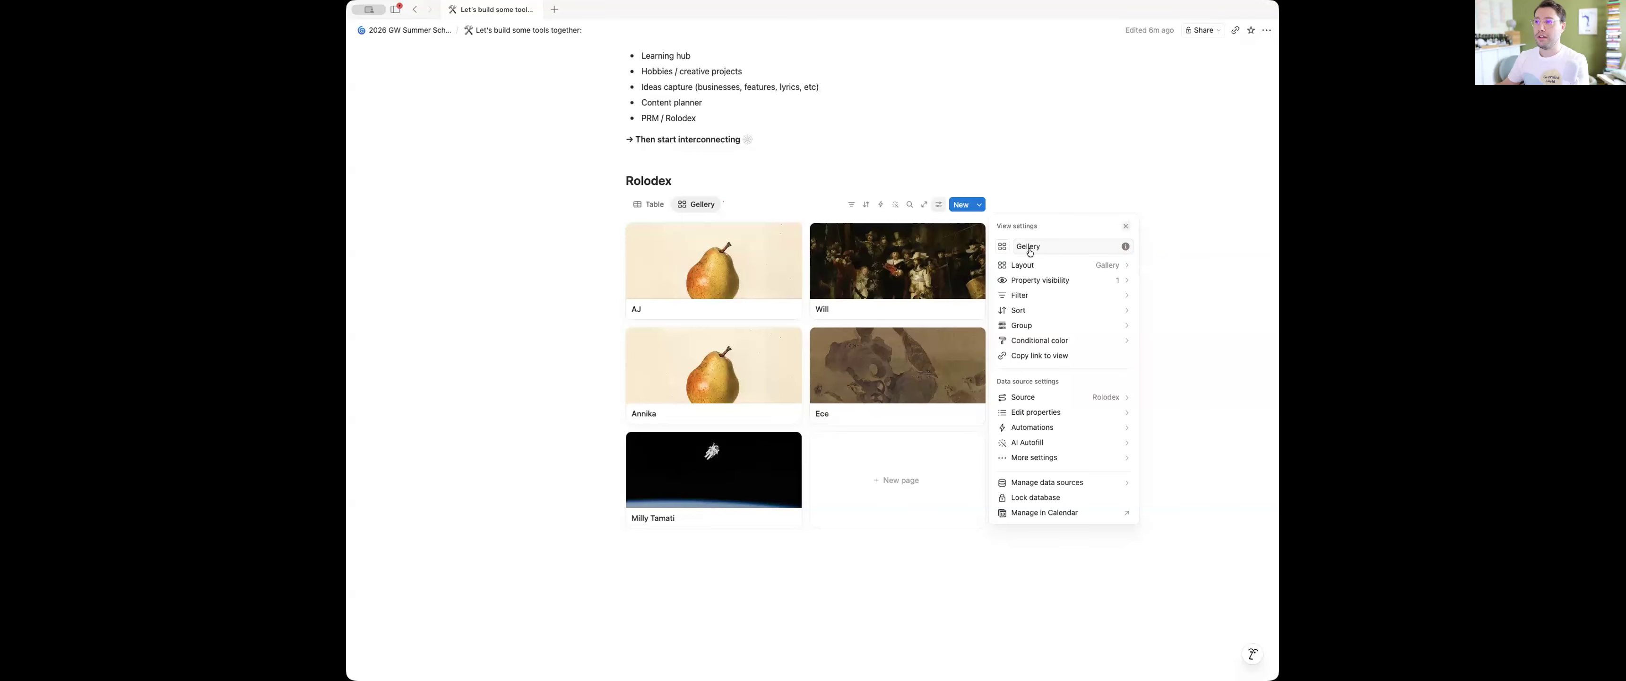
click(1065, 268)
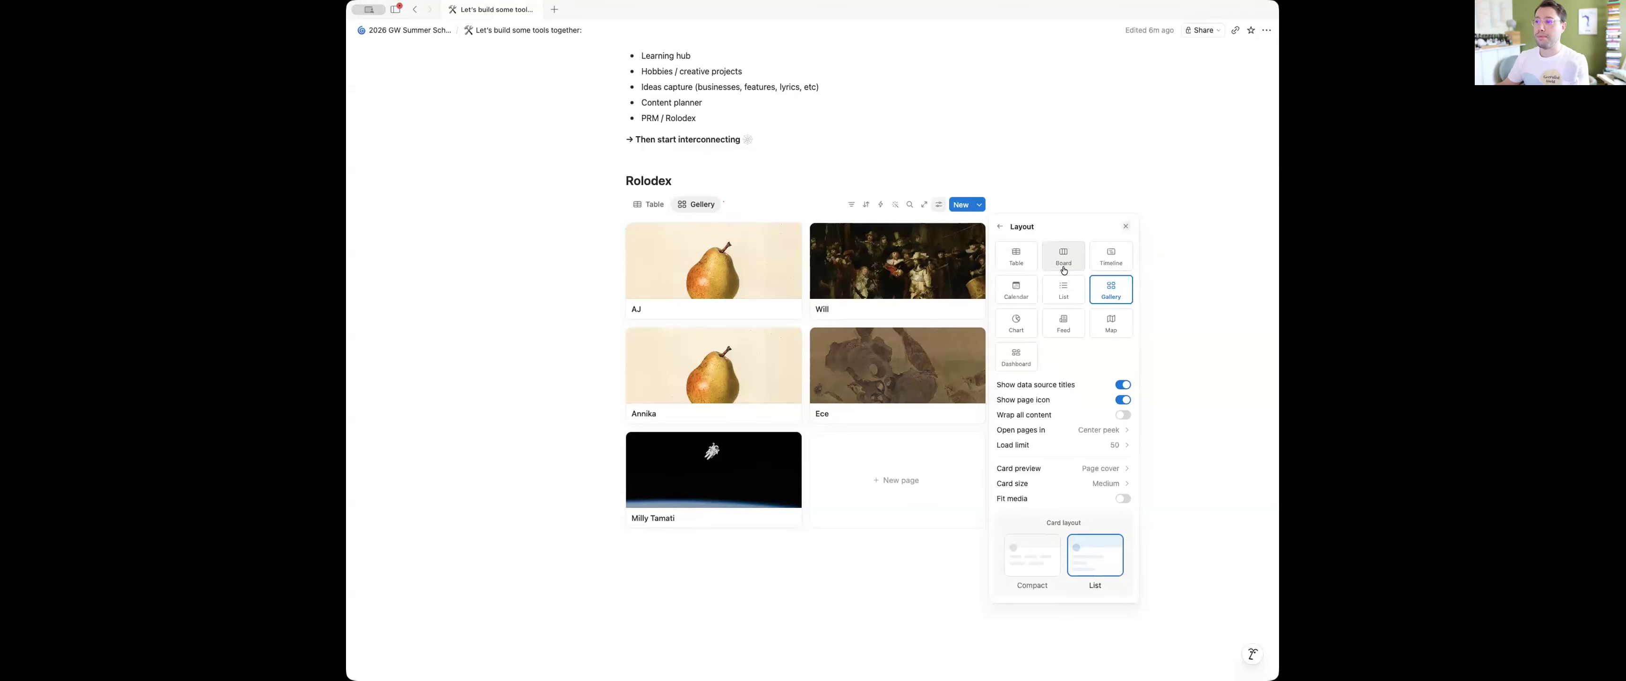
click(1000, 226)
click(1051, 282)
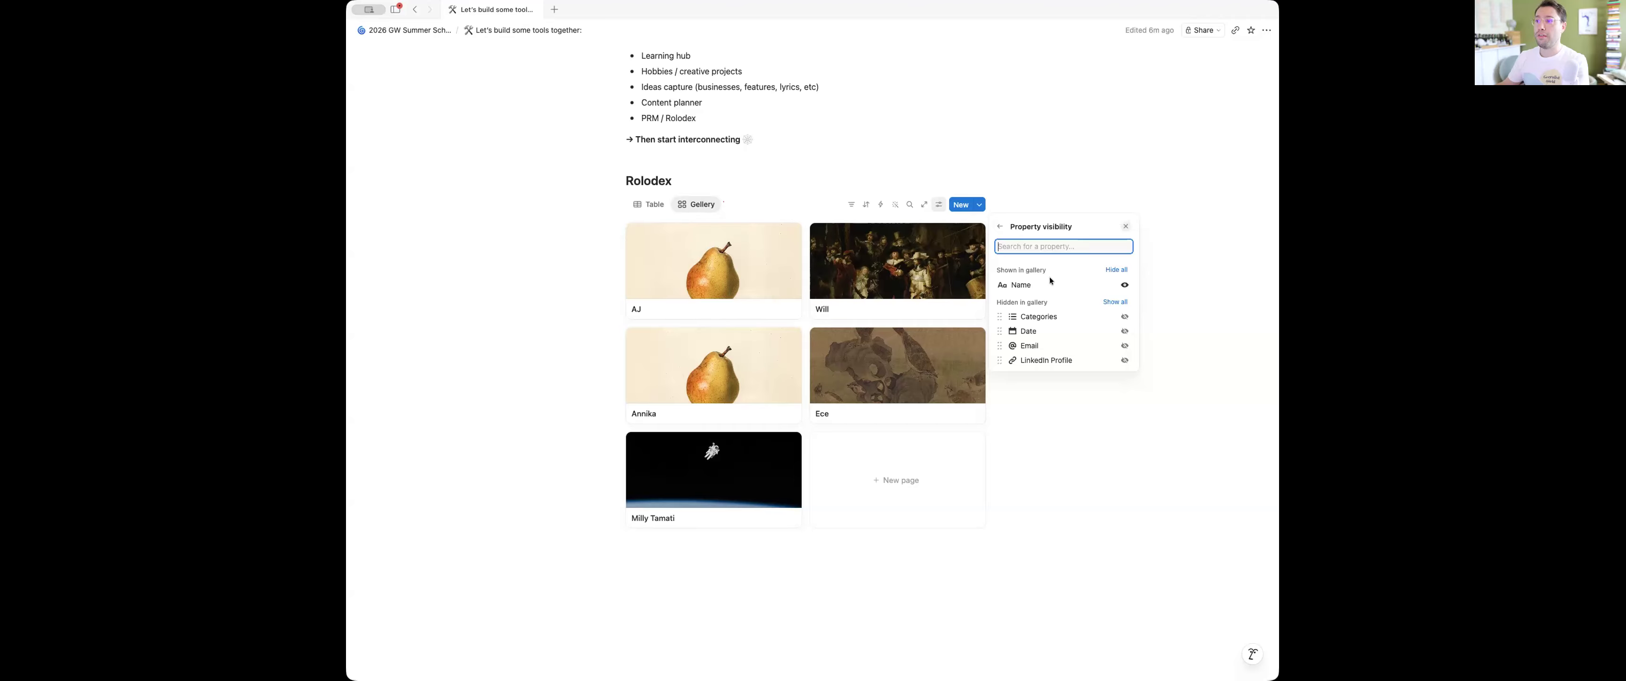
click(1123, 317)
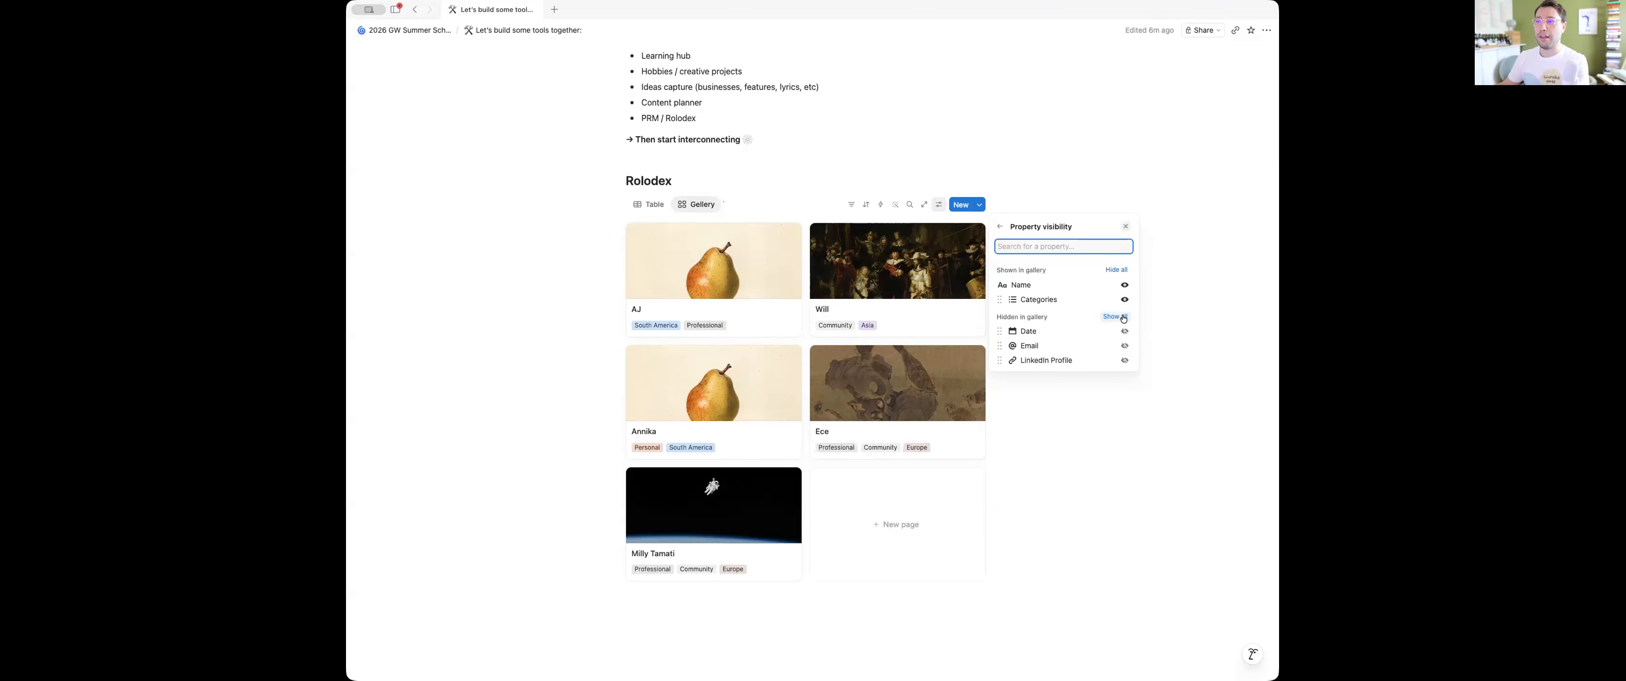
click(1125, 331)
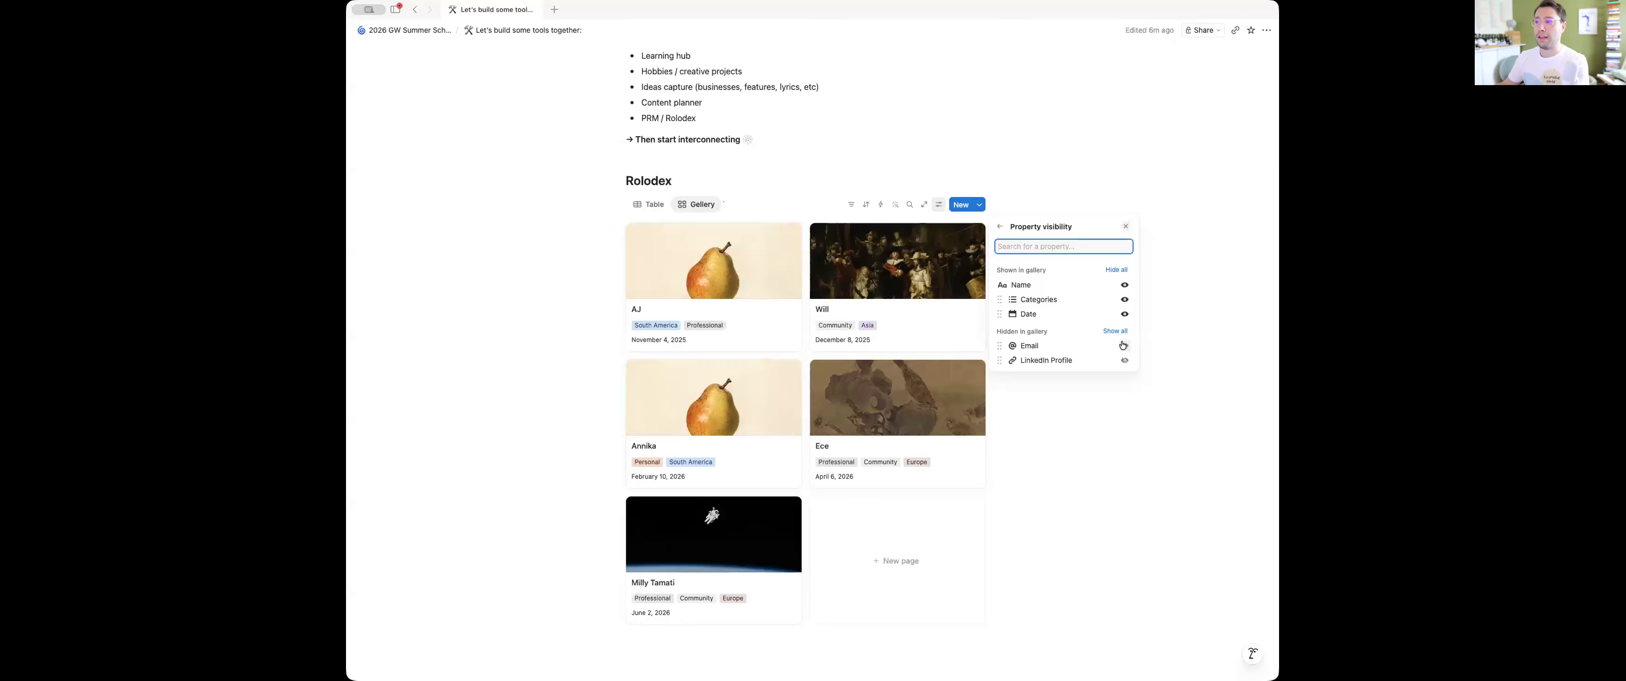
click(1123, 344)
click(1123, 346)
click(1168, 322)
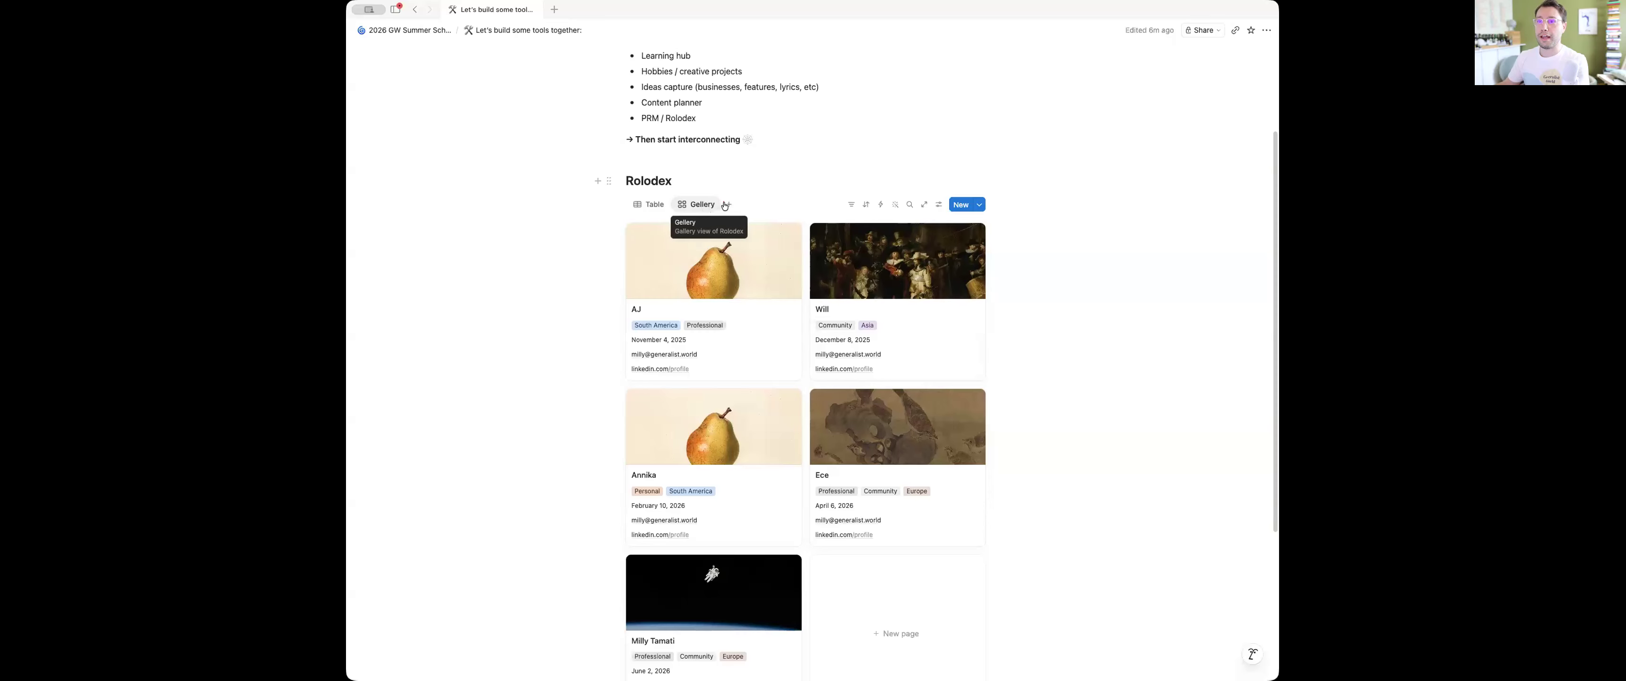
Switch the Rolodex database back to its Table view
click(727, 204)
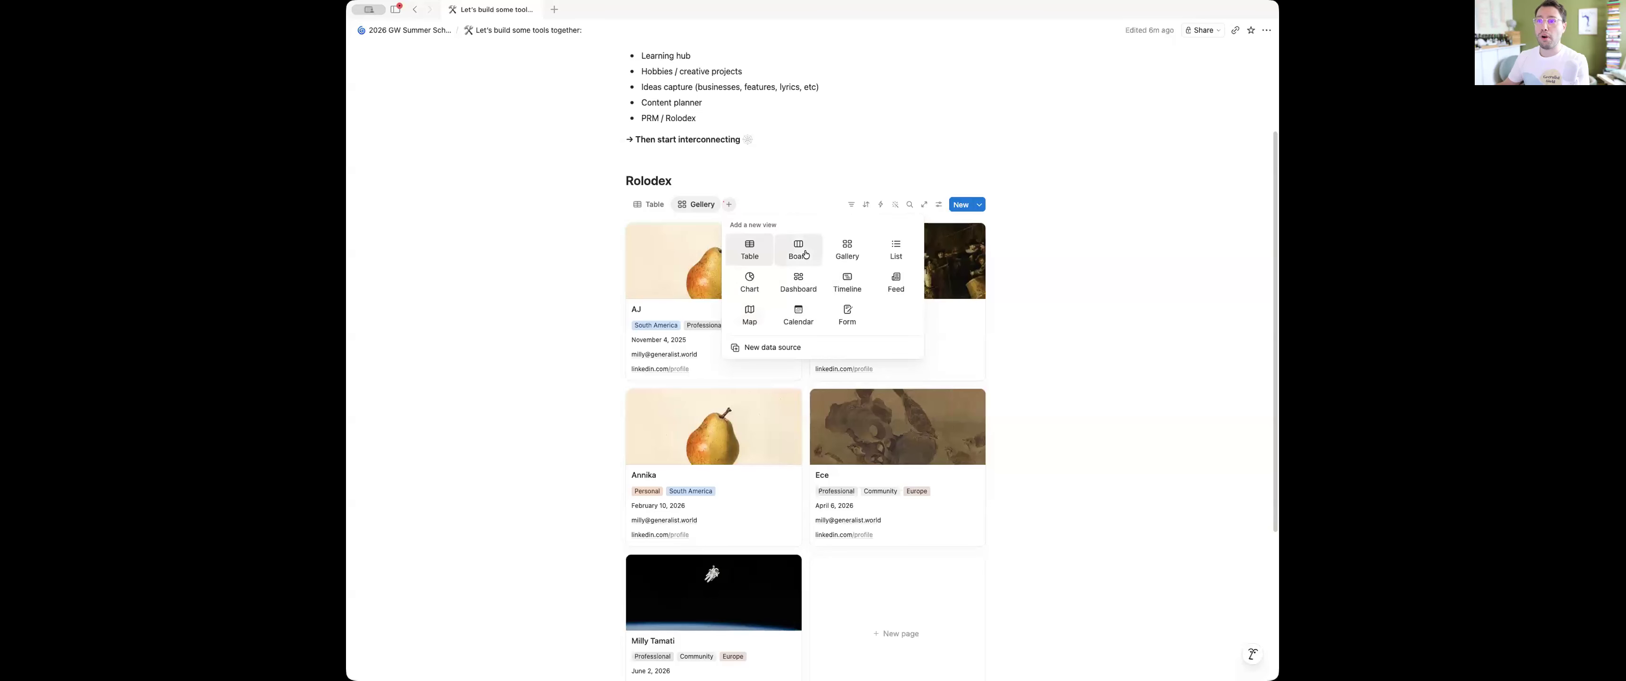
click(996, 265)
scroll(934, 278, up, 2)
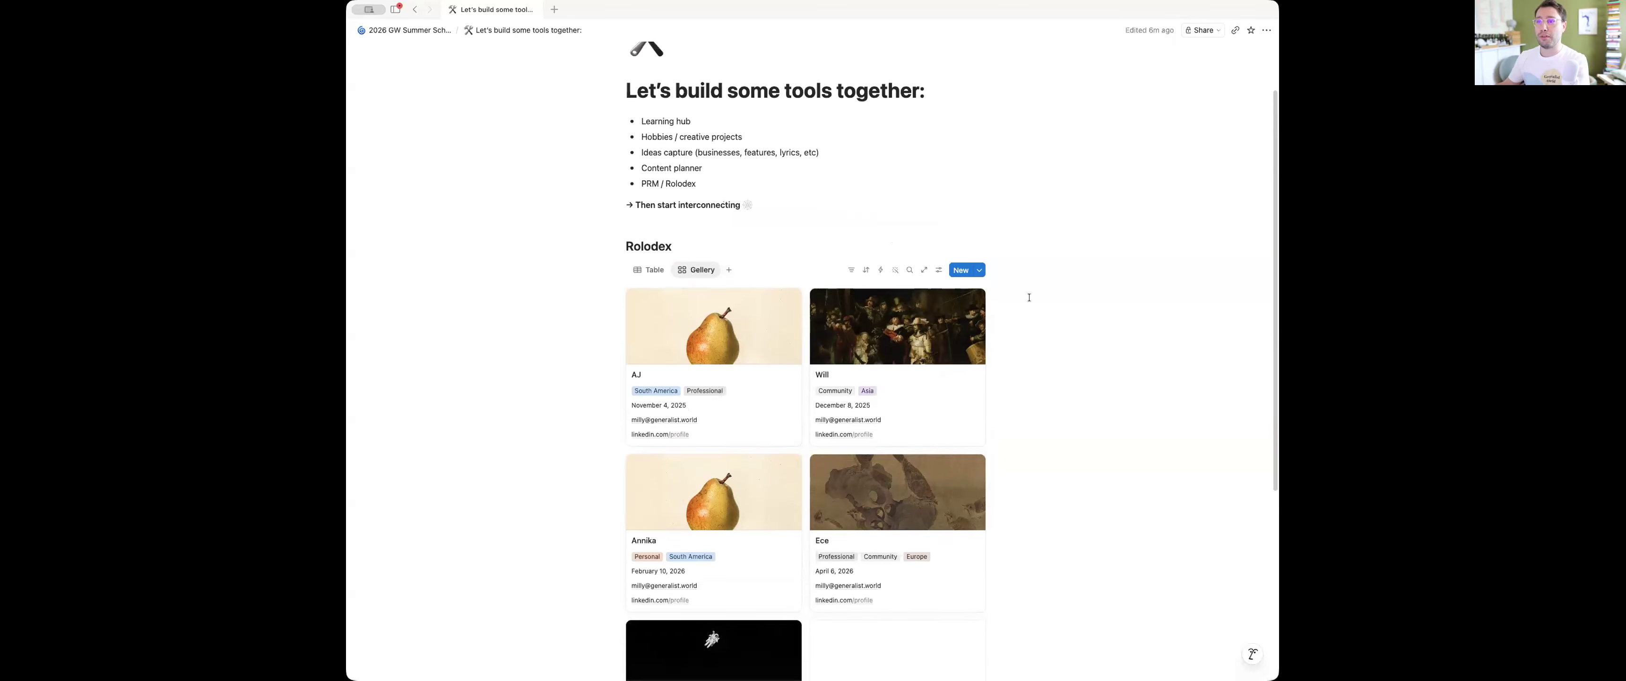
click(648, 270)
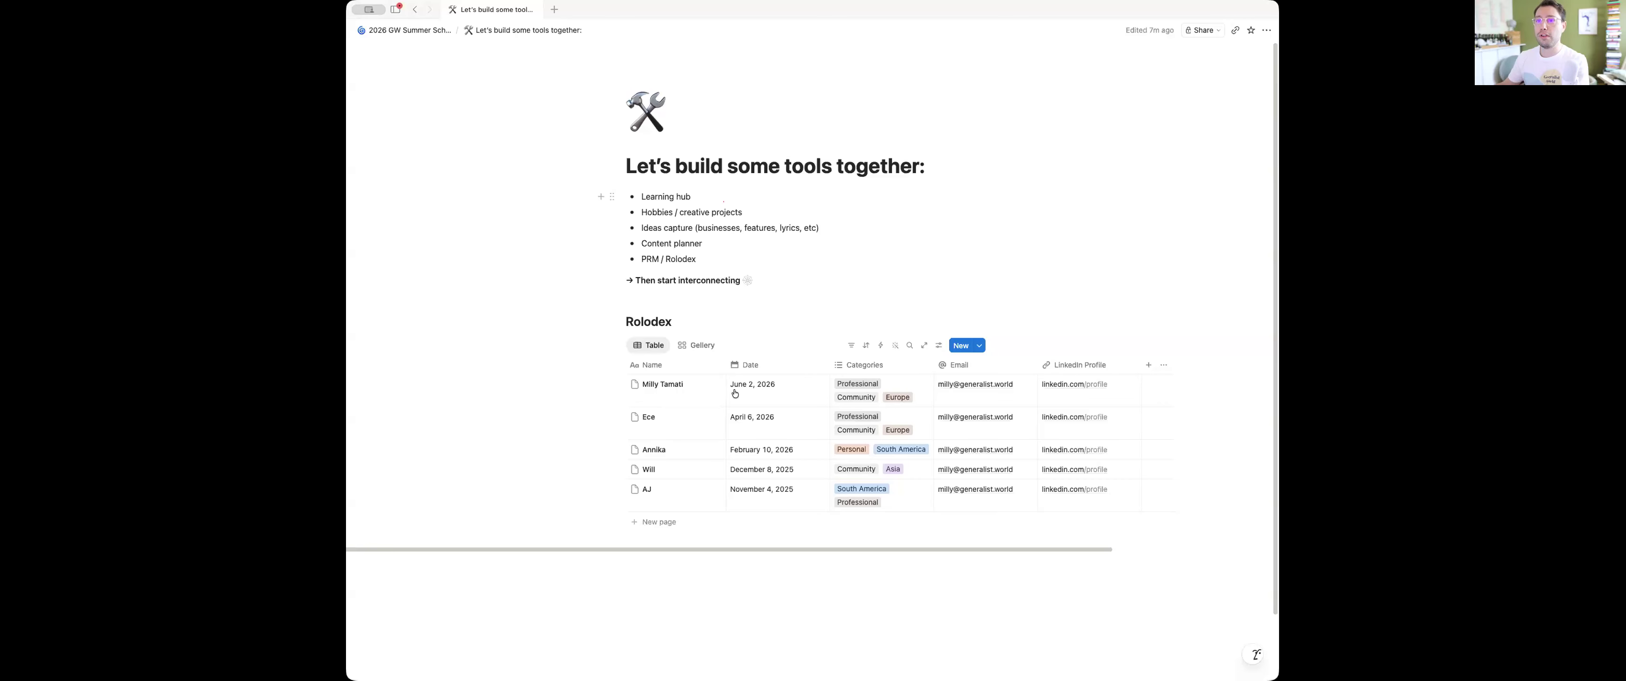
Insert a new inline database on the page below the Rolodex table
click(688, 593)
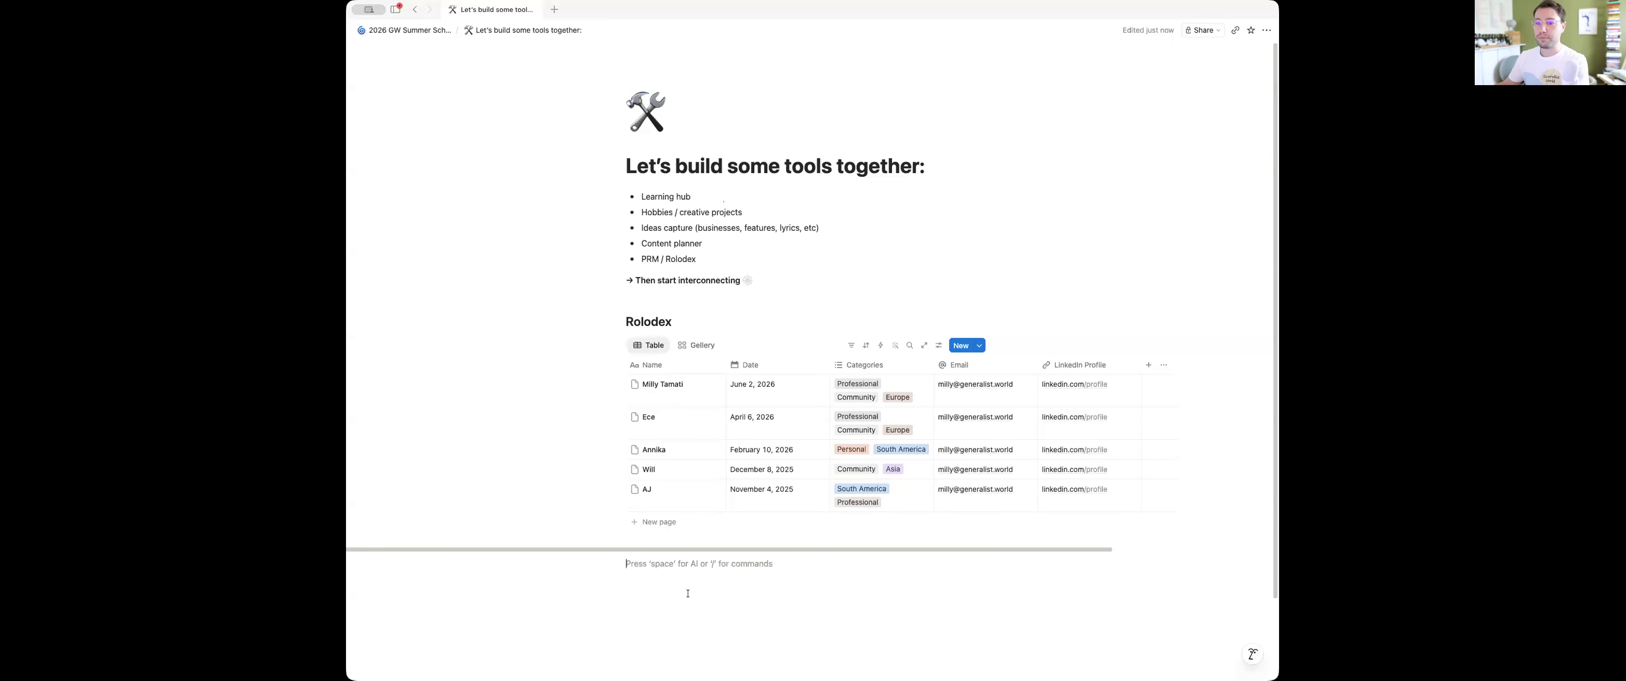
text(/data)
key(Return)
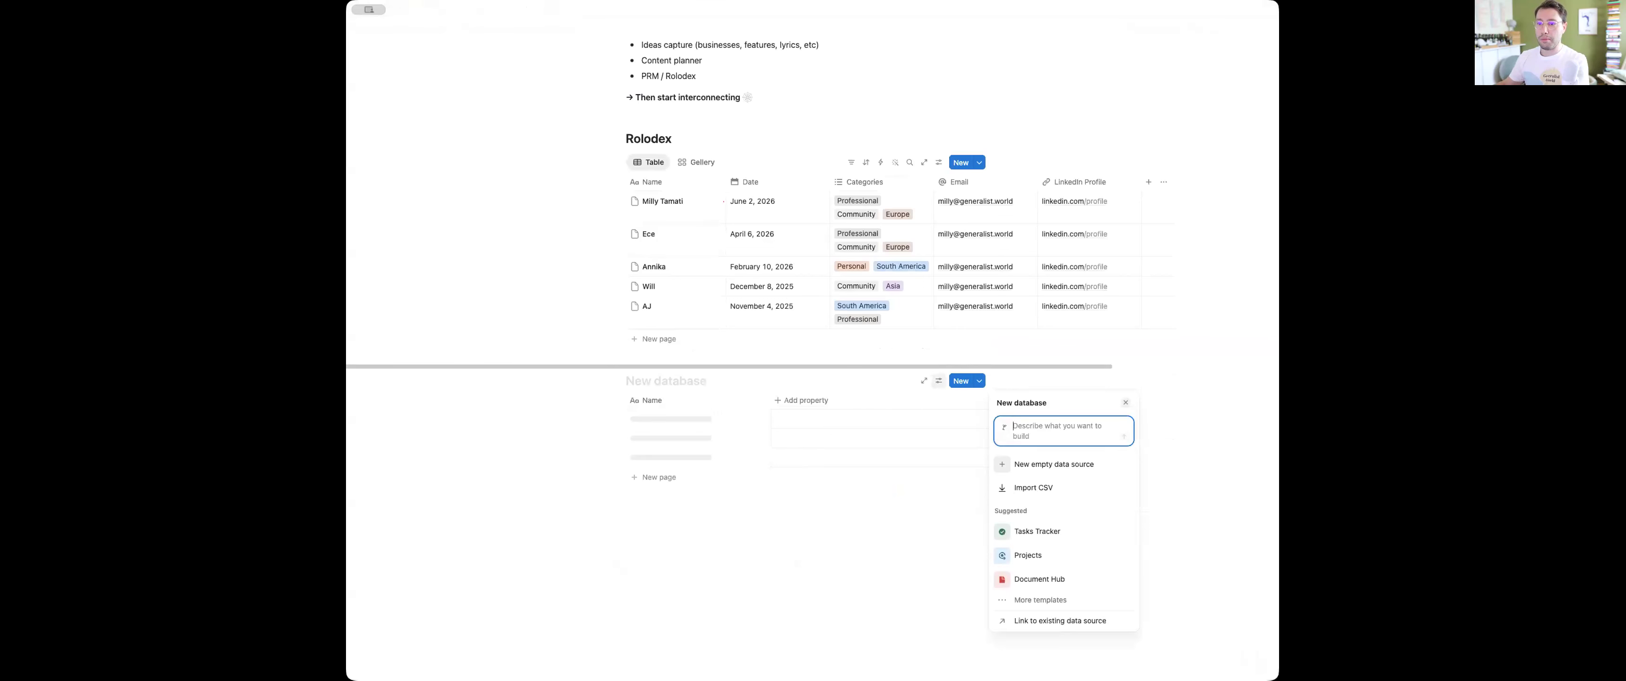
Title the new inline database "Learning Hub"
click(669, 377)
text(LEarning Hub)
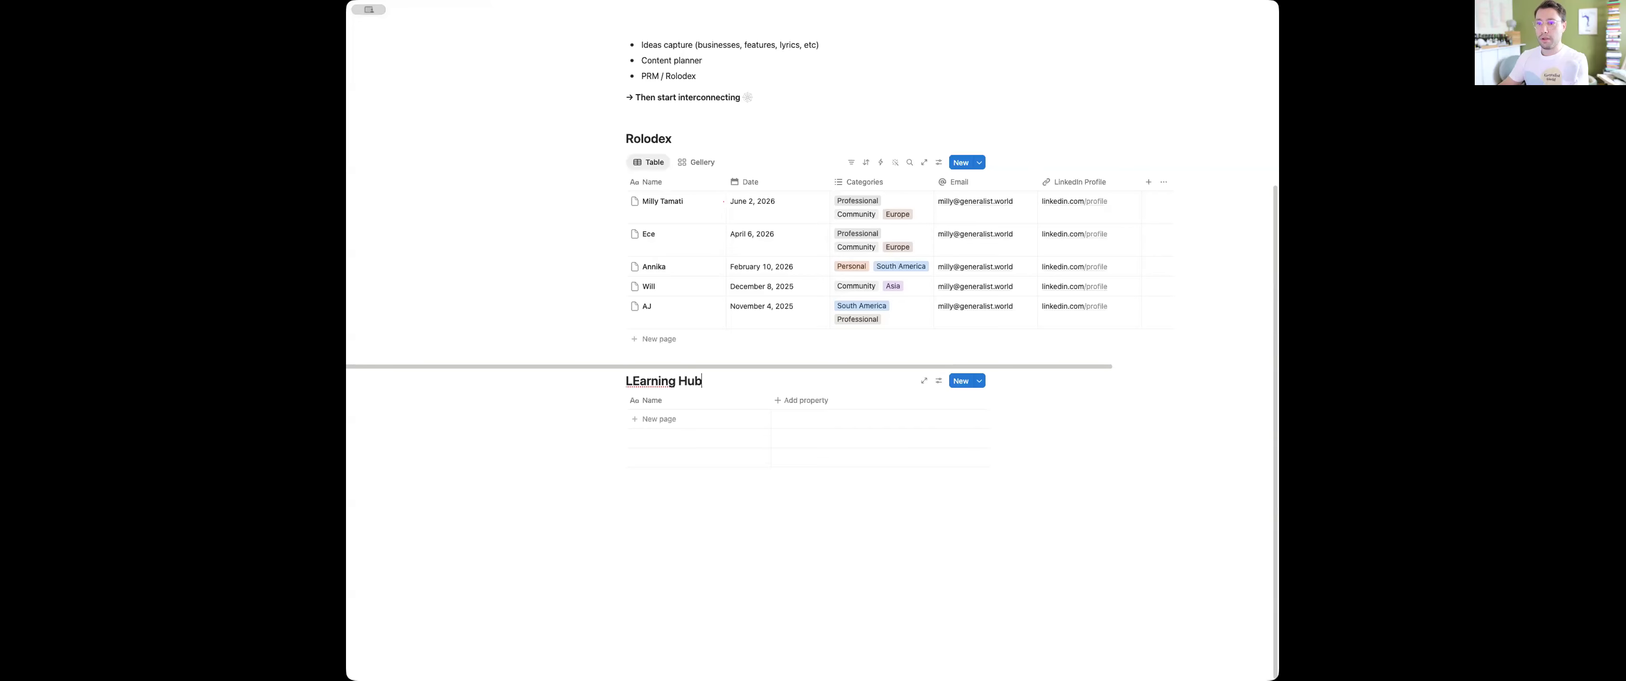
click(640, 380)
key(BackSpace)
text(e)
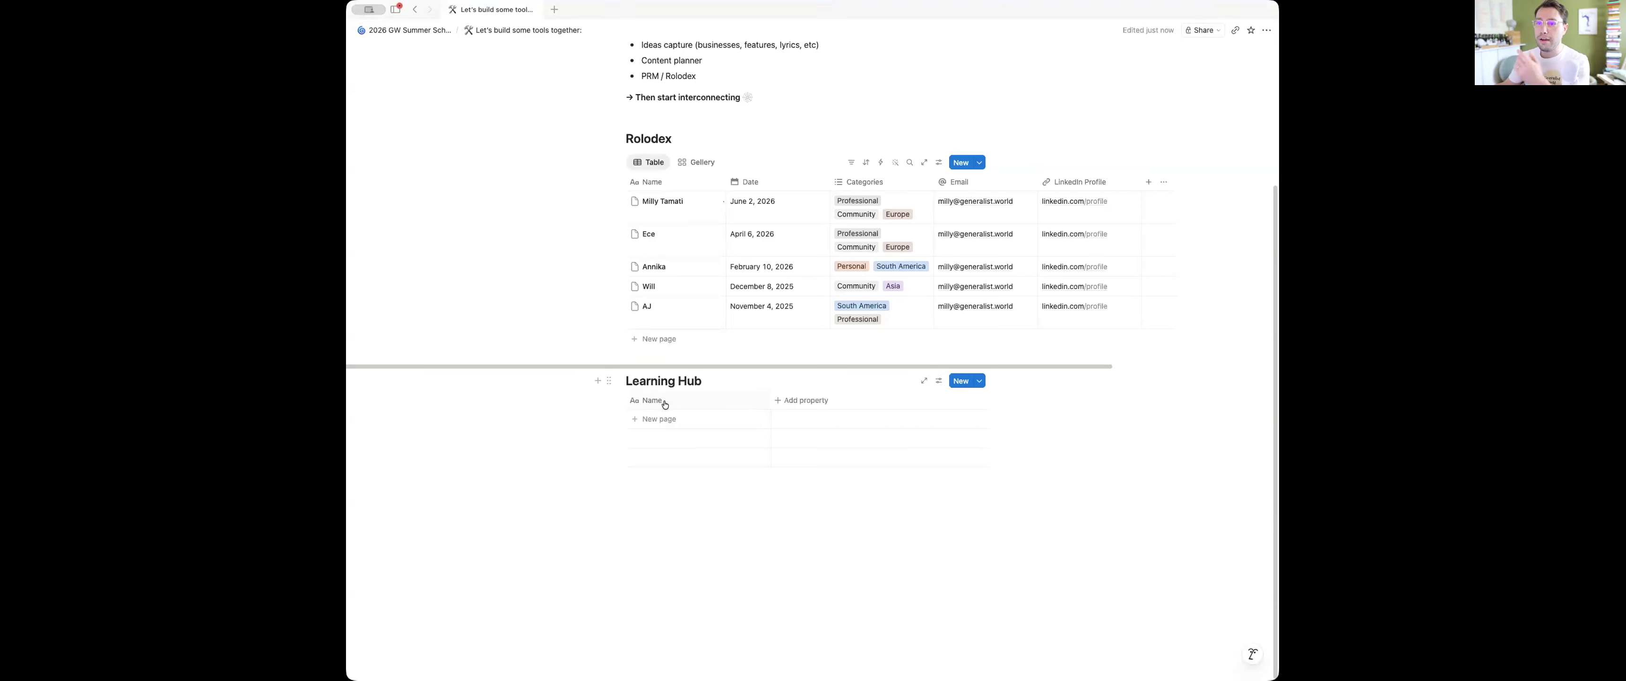
Rename the Learning Hub database's Name property to "Resource"
click(664, 402)
double_click(667, 420)
text(Reource)
key(Left)
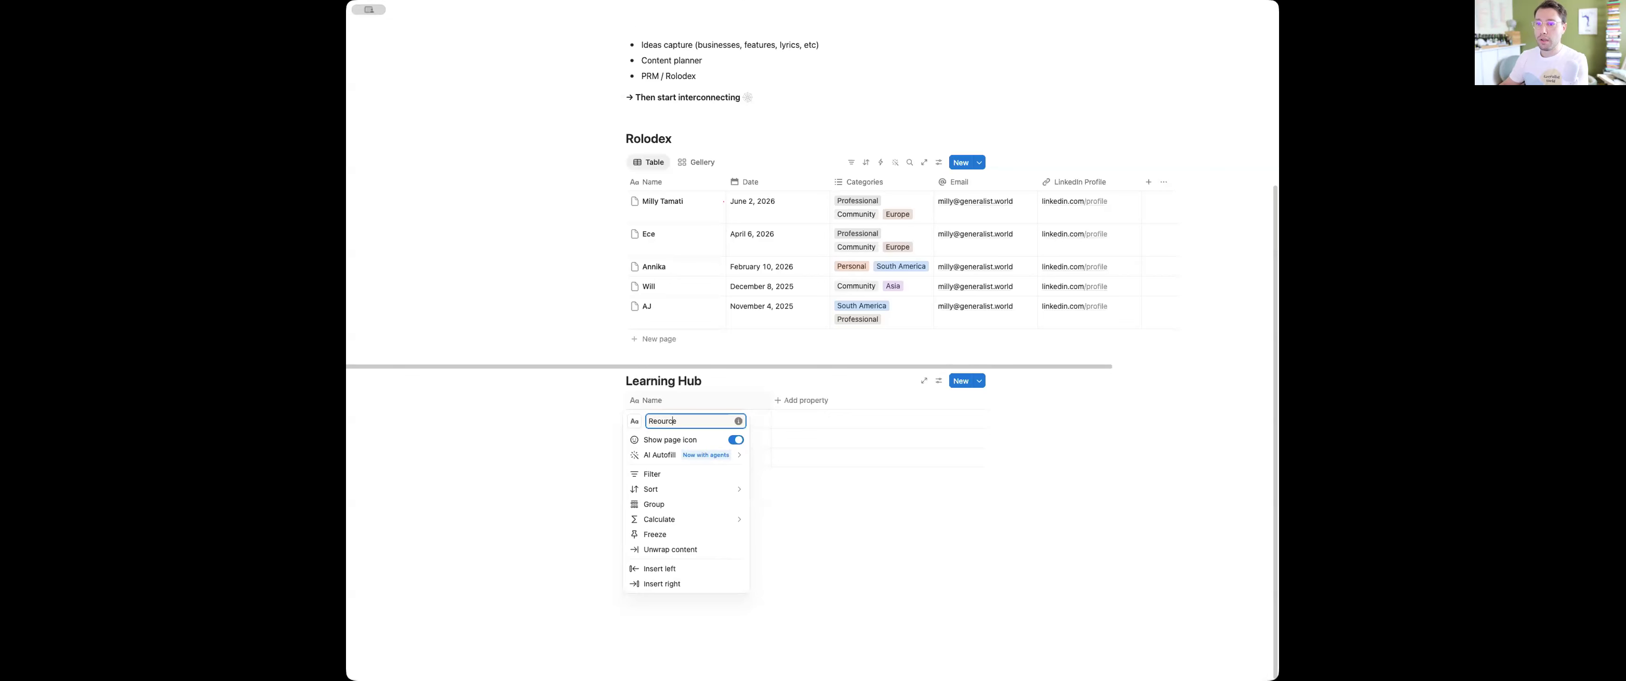
text(s)
key(Return)
Add a Select property to the Learning Hub and create the option "Online" in its first row
click(797, 402)
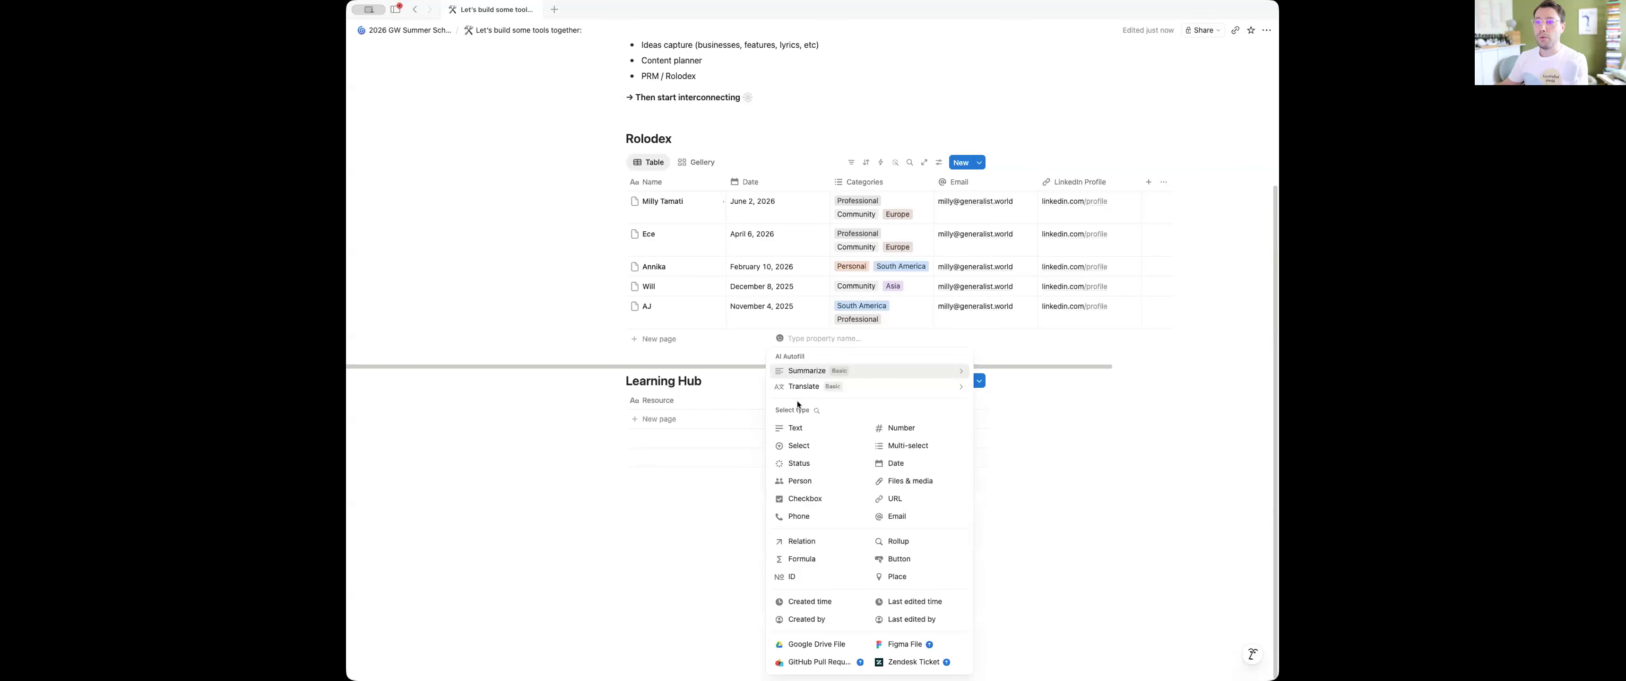
click(800, 445)
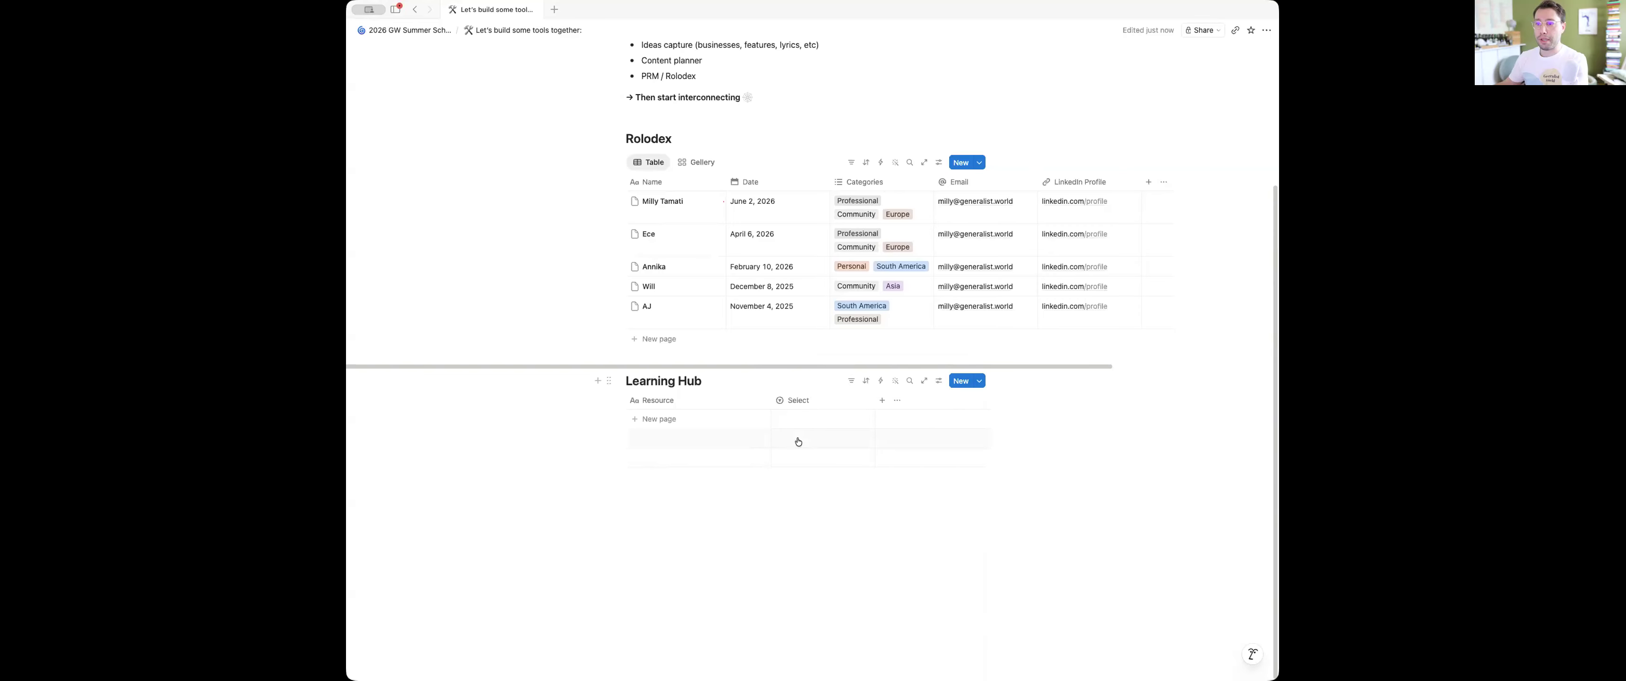
scroll(793, 418, up, 1)
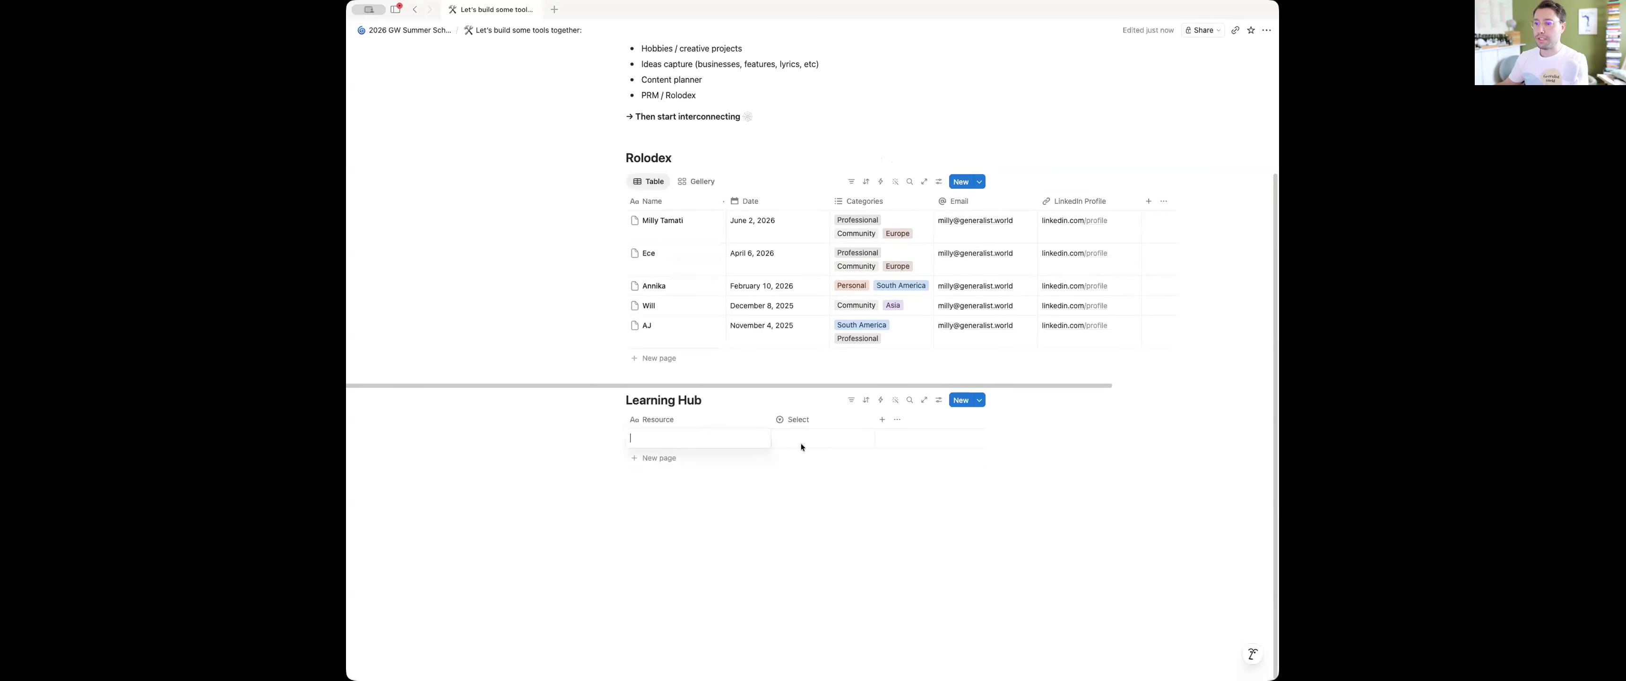
click(800, 437)
text(Online)
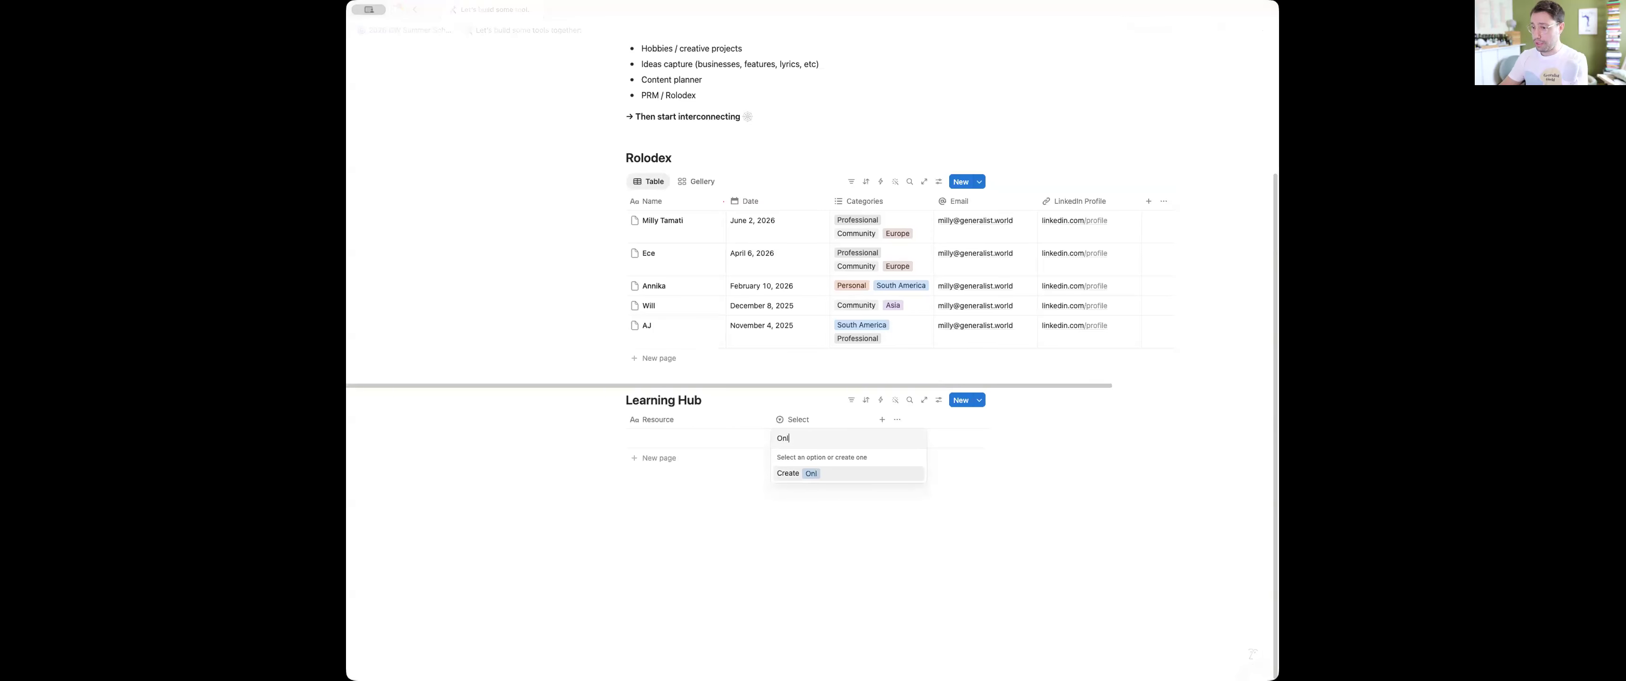
key(Return)
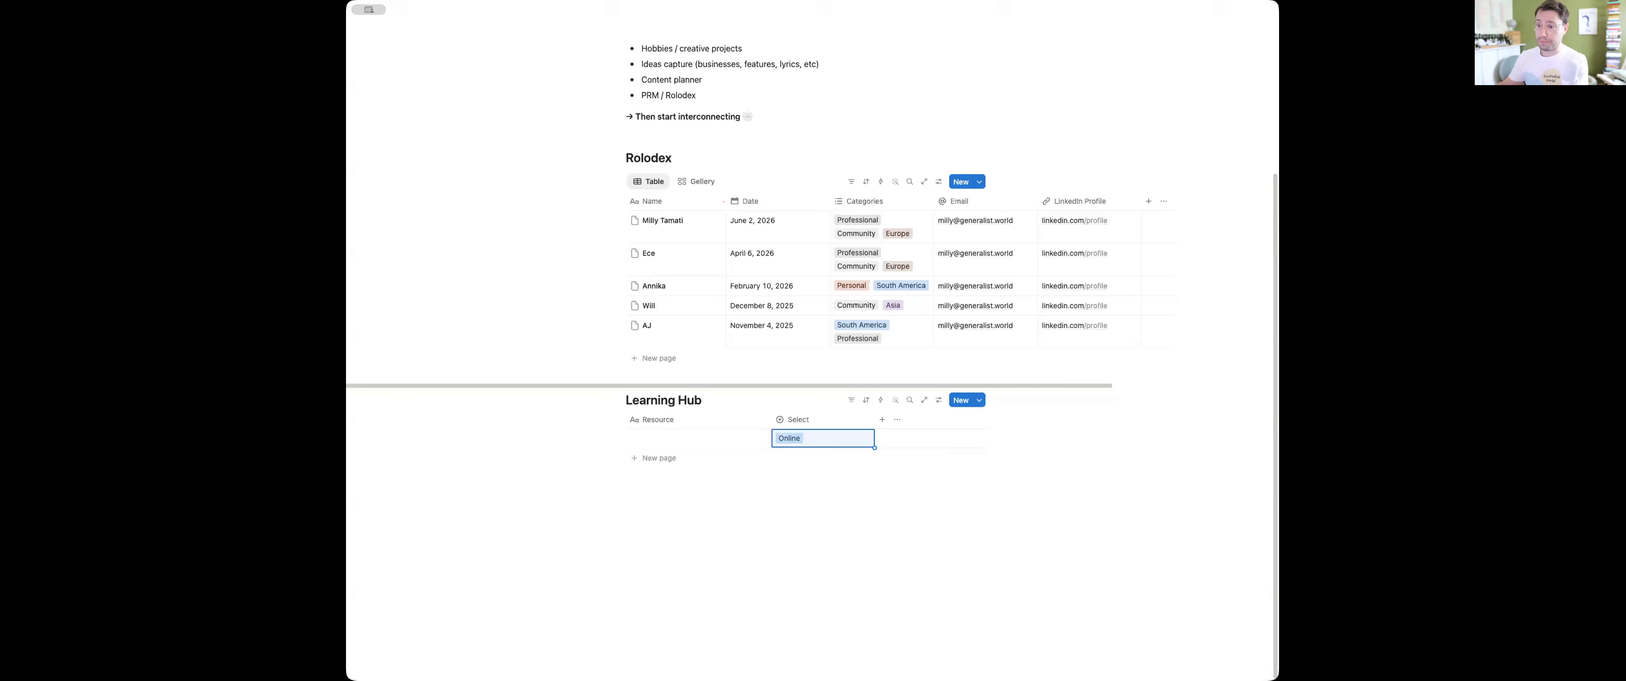
Create the further select options "Community", "Book" and "Course" in the first Learning Hub row, leaving Course chosen
click(809, 437)
text(Community)
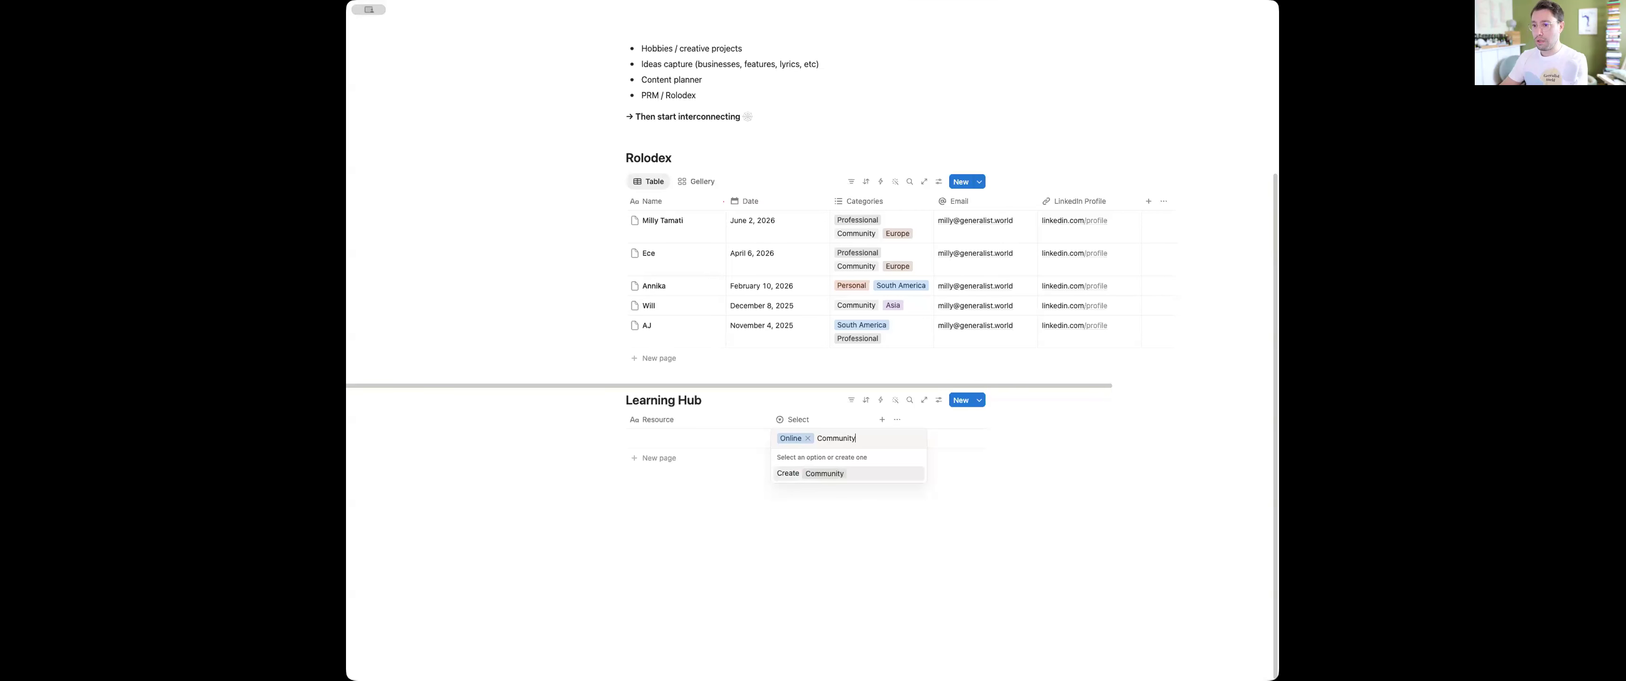
key(Return)
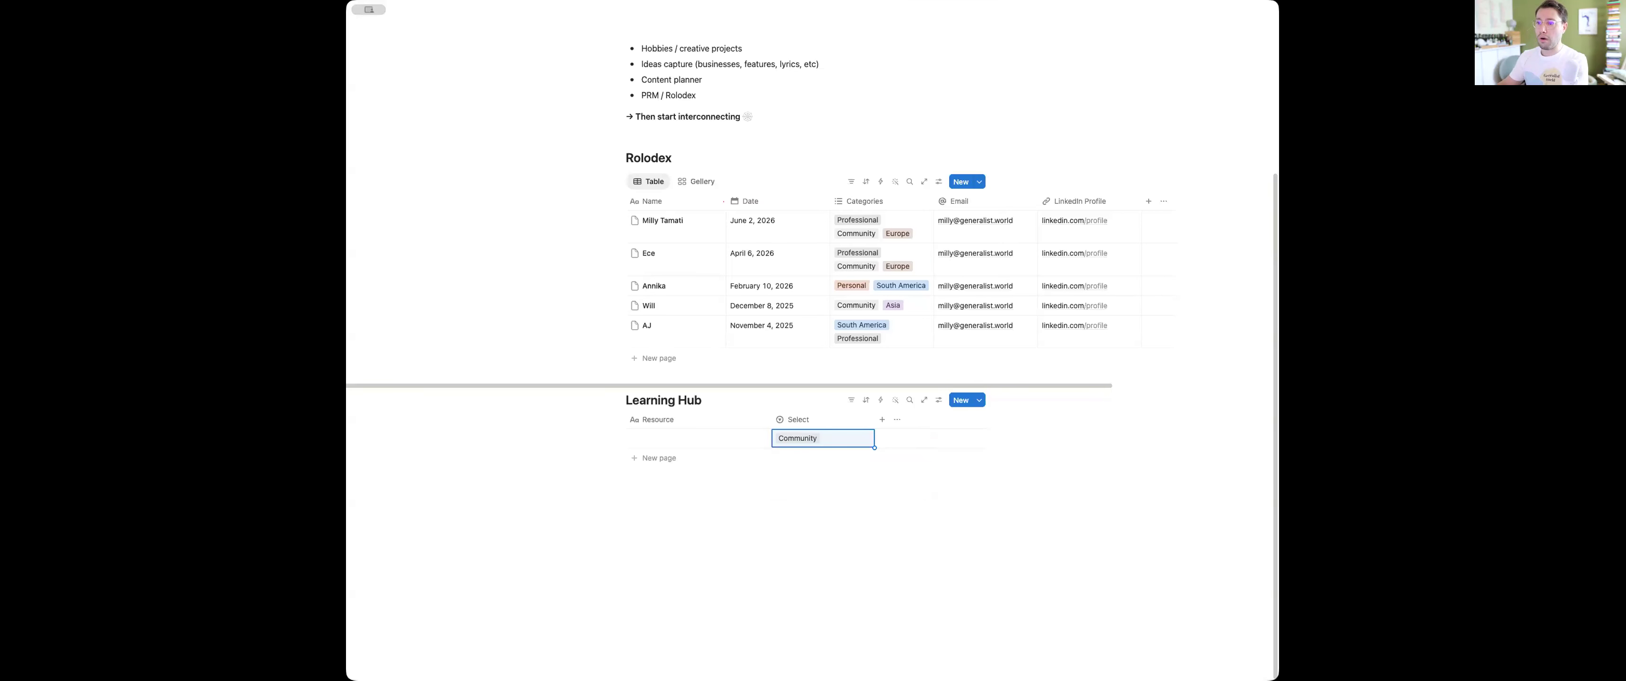
click(844, 438)
text(Book)
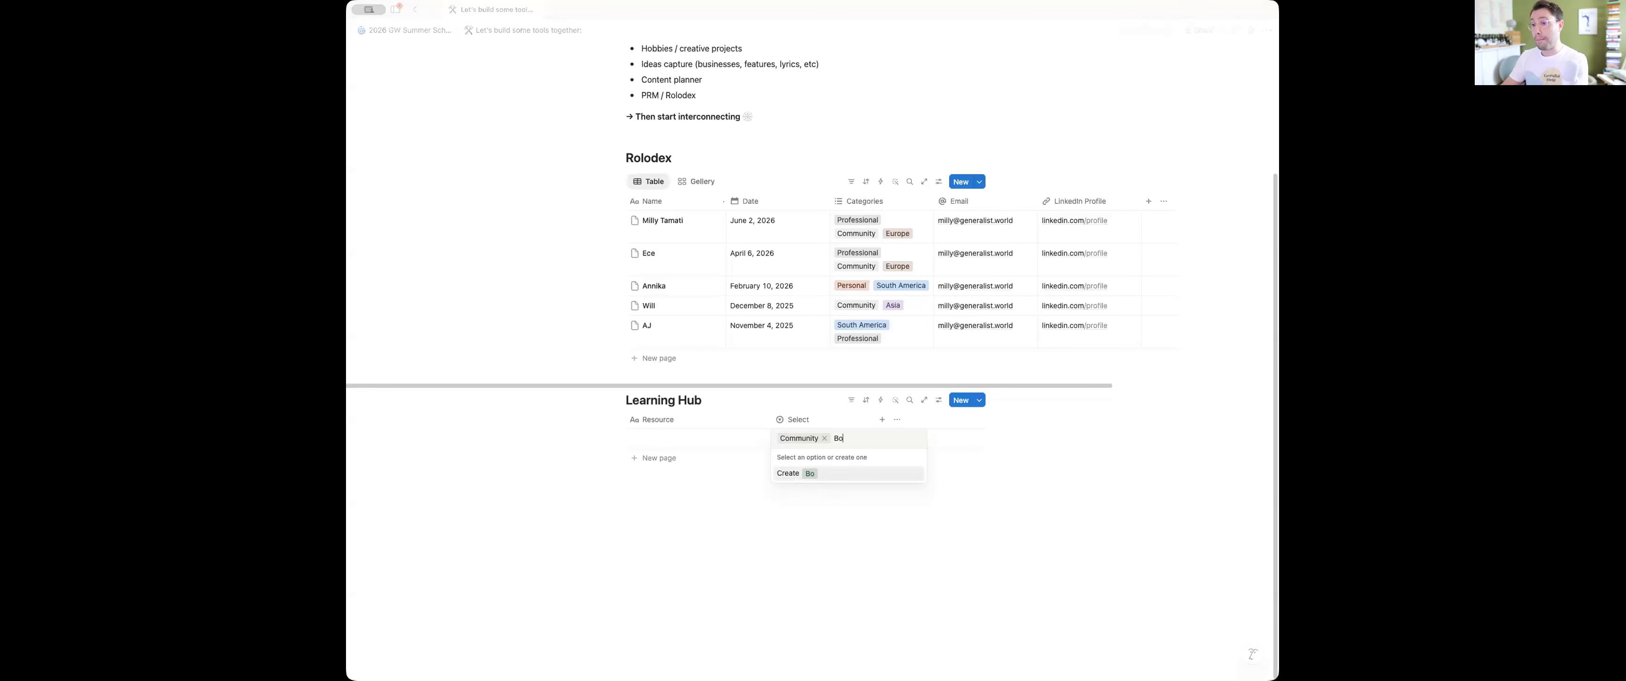
key(Return)
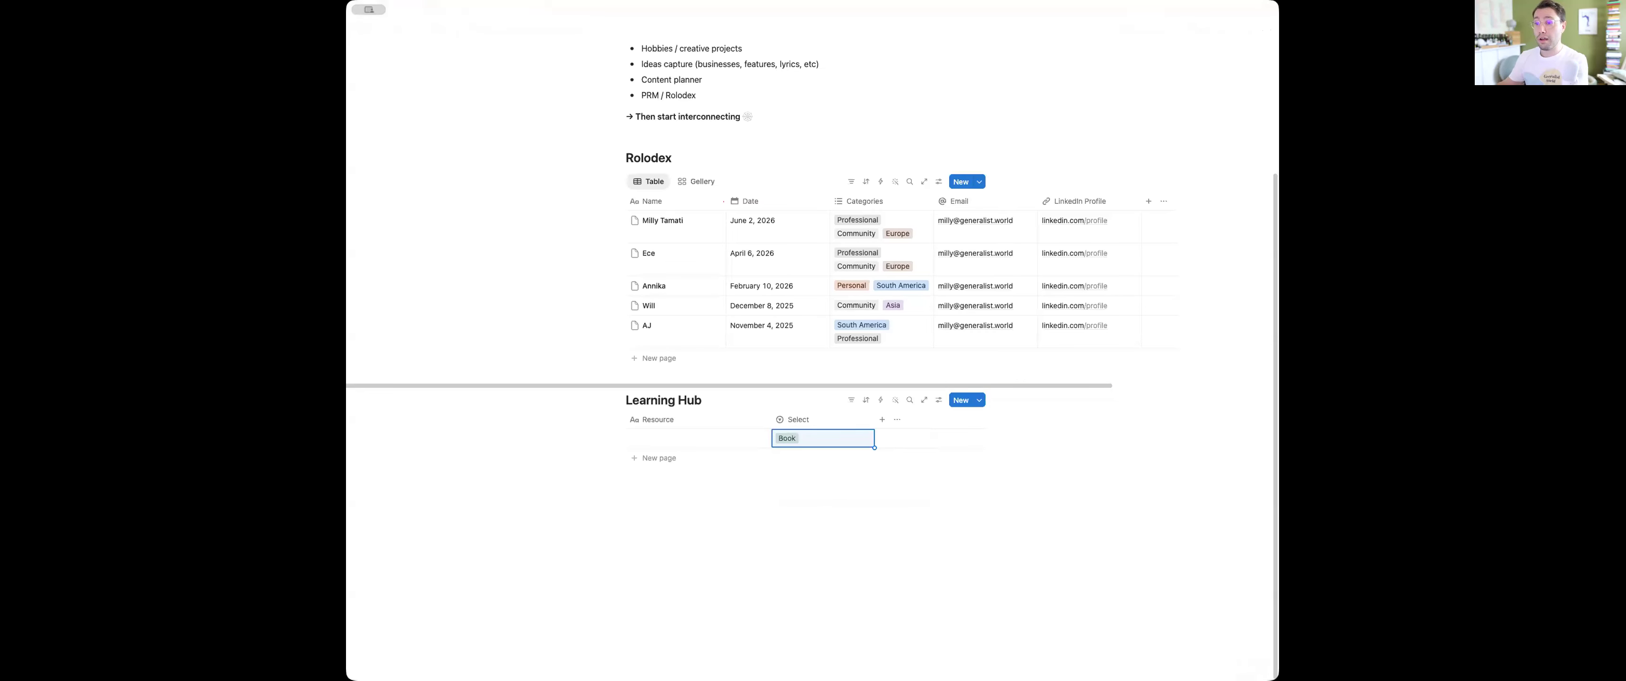
click(830, 440)
text(Course)
key(Return)
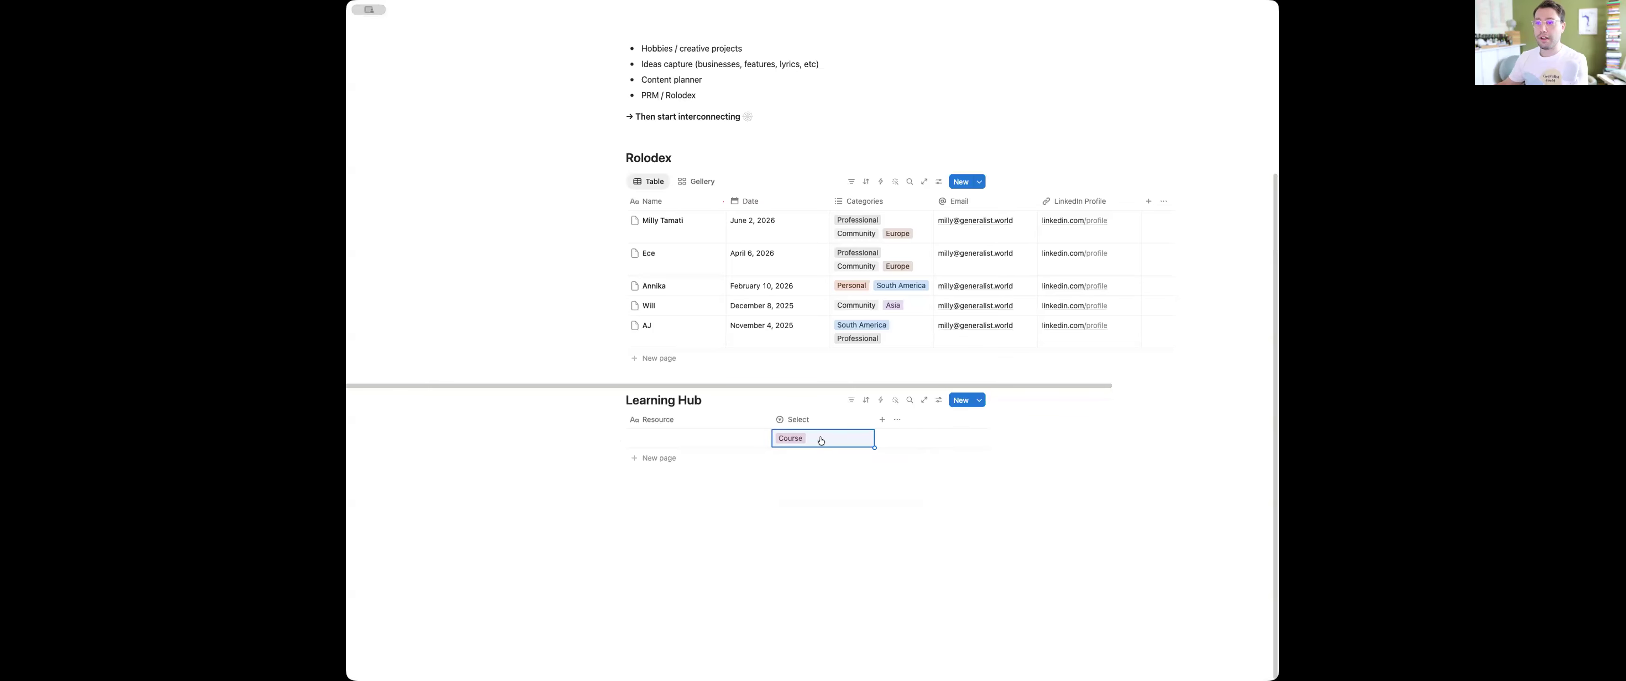
Rename the Learning Hub's Select property to "Type"
click(800, 419)
double_click(803, 441)
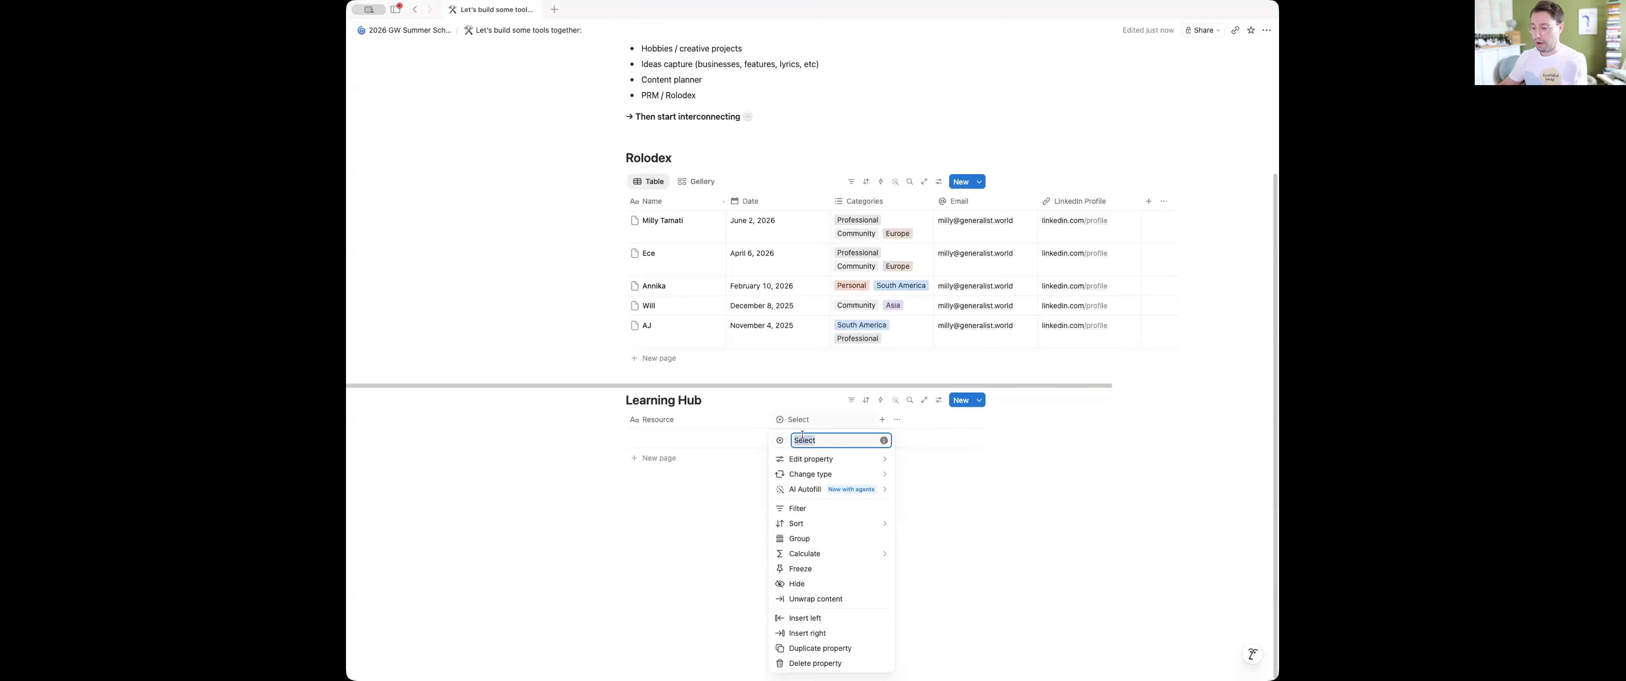
key(BackSpace)
text(Type)
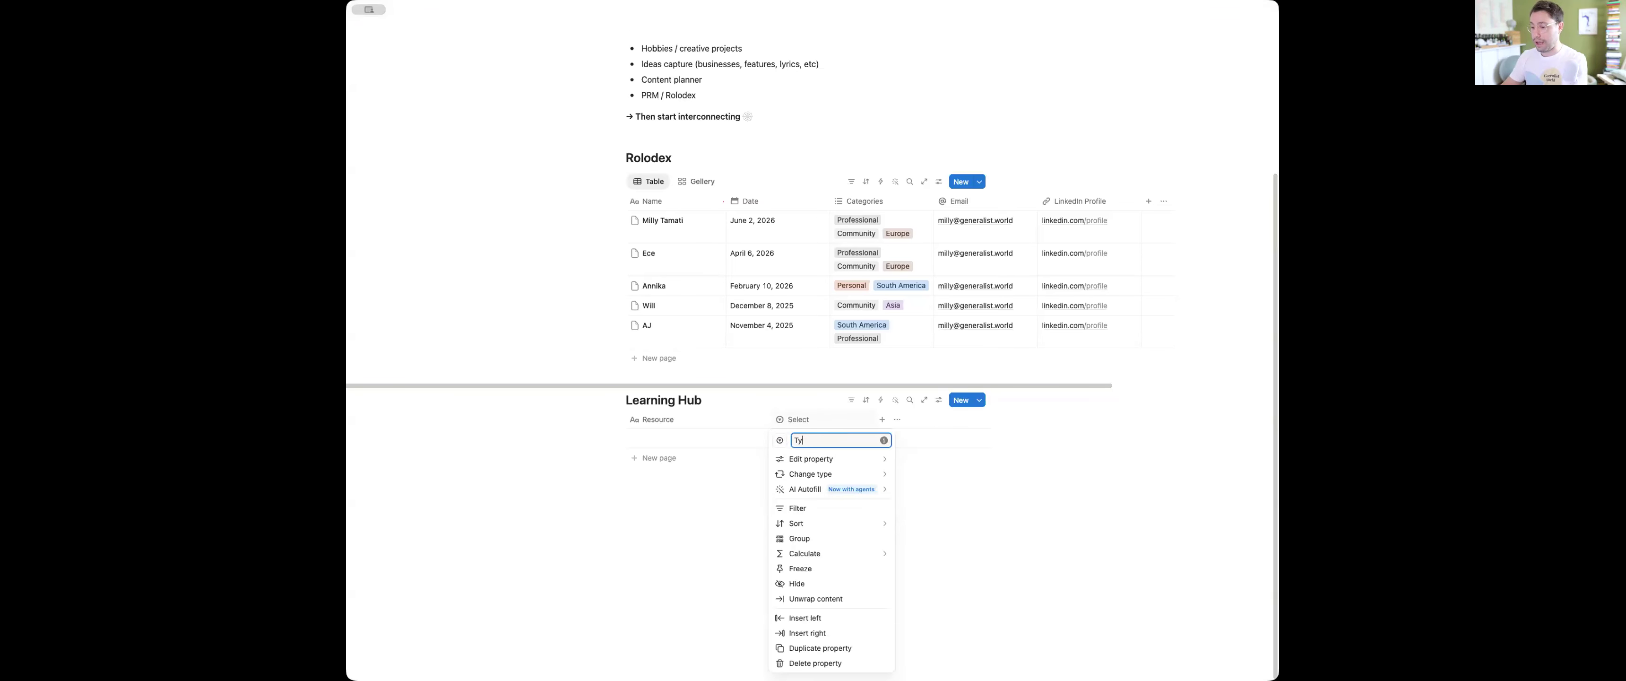
key(Return)
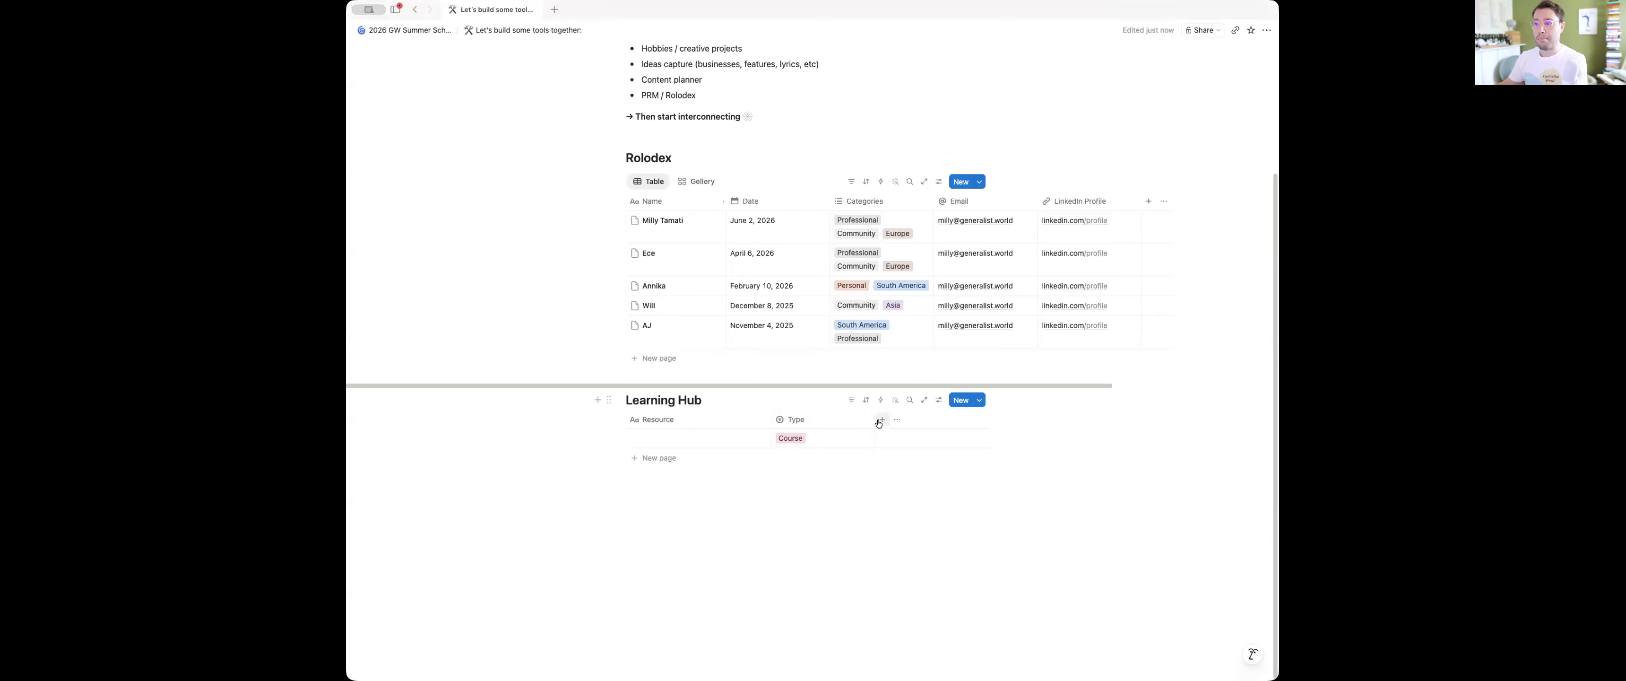
Add Files & media, URL and Status properties to the Learning Hub database
click(883, 419)
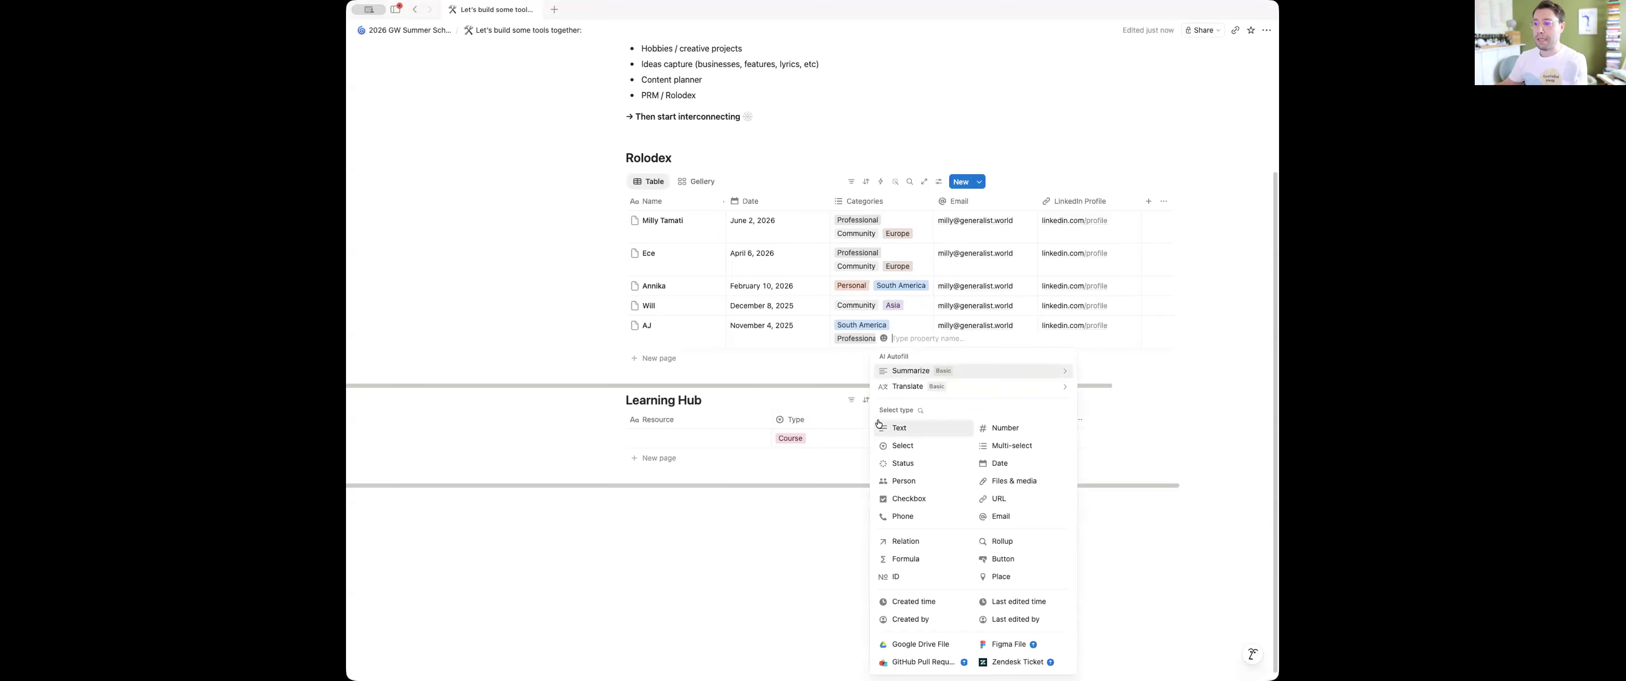
click(1013, 480)
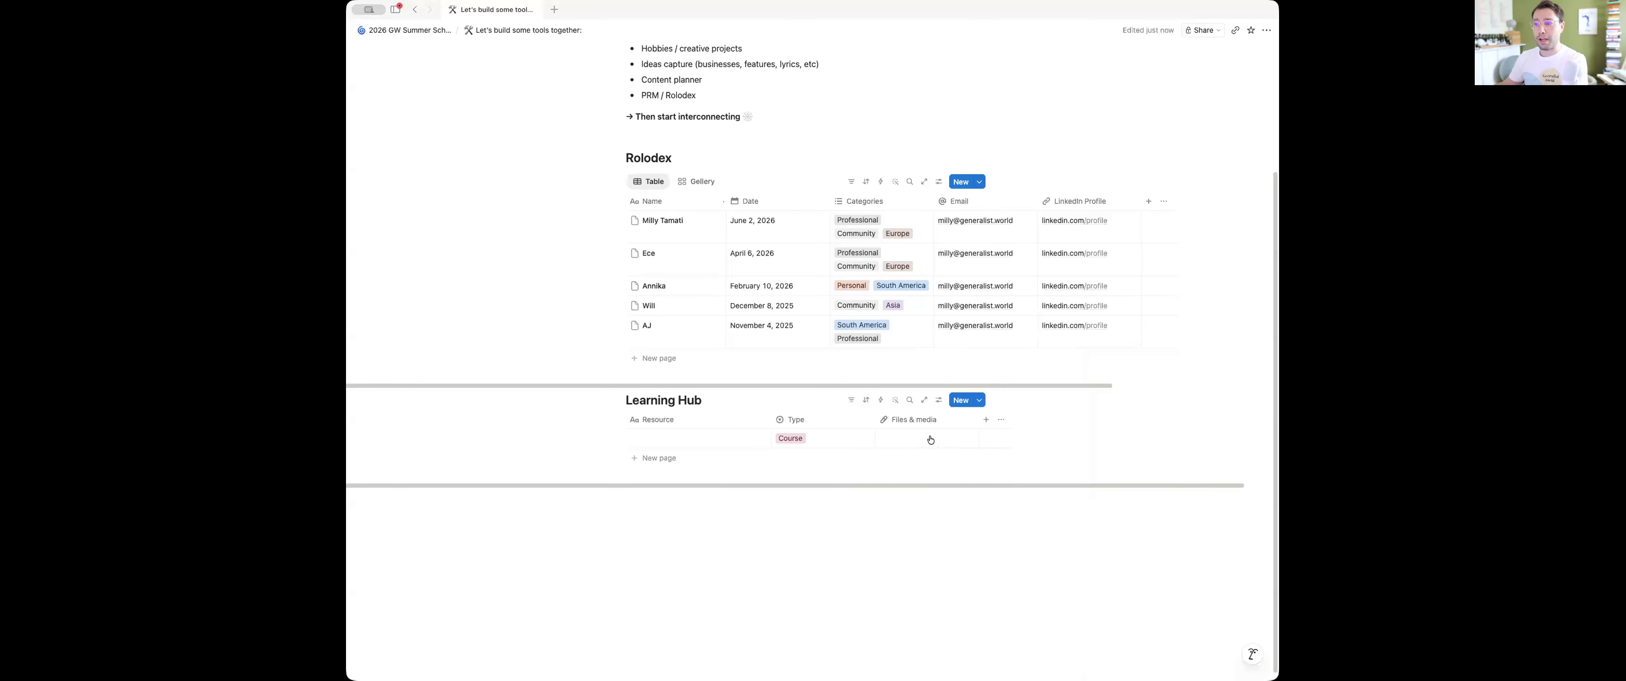
click(987, 421)
click(1111, 500)
click(1089, 422)
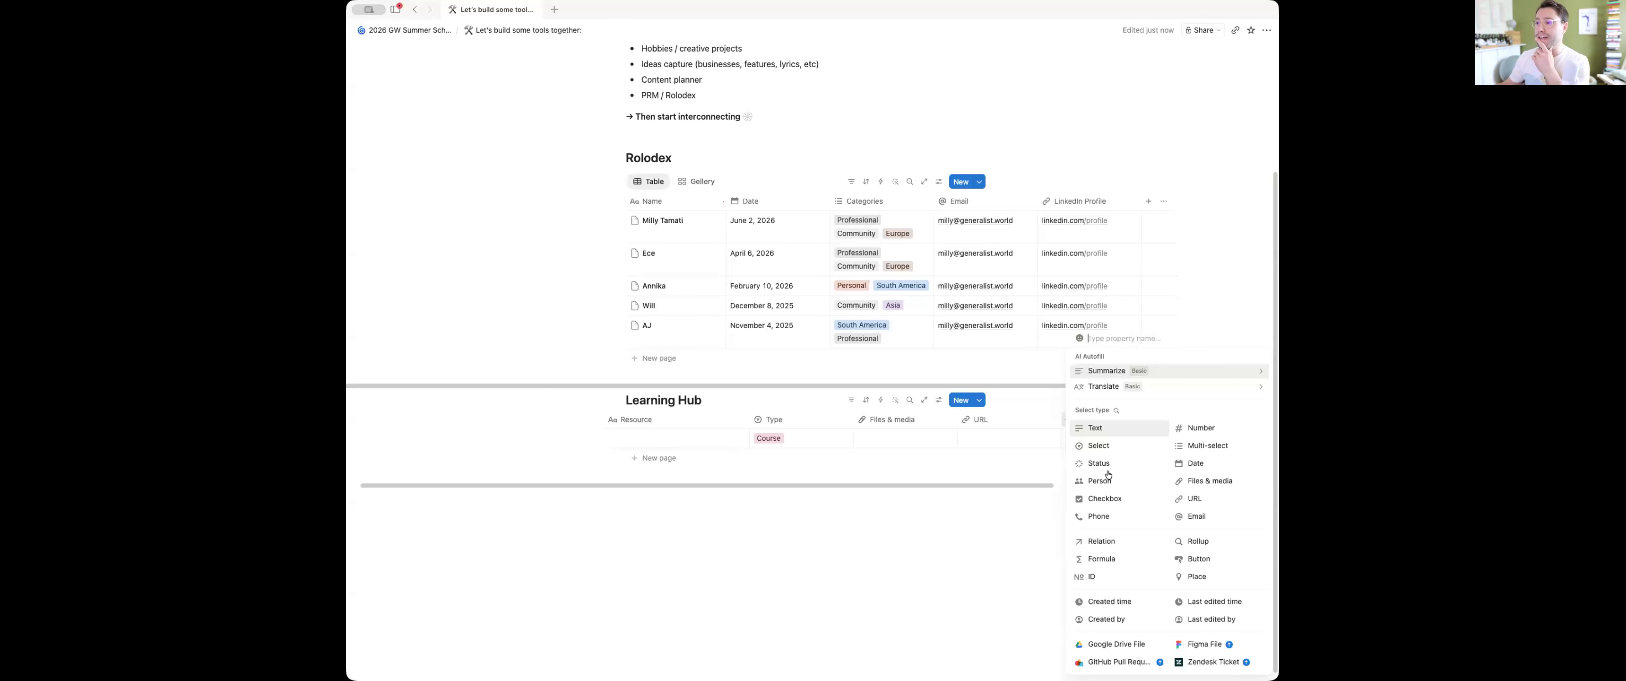
click(1104, 465)
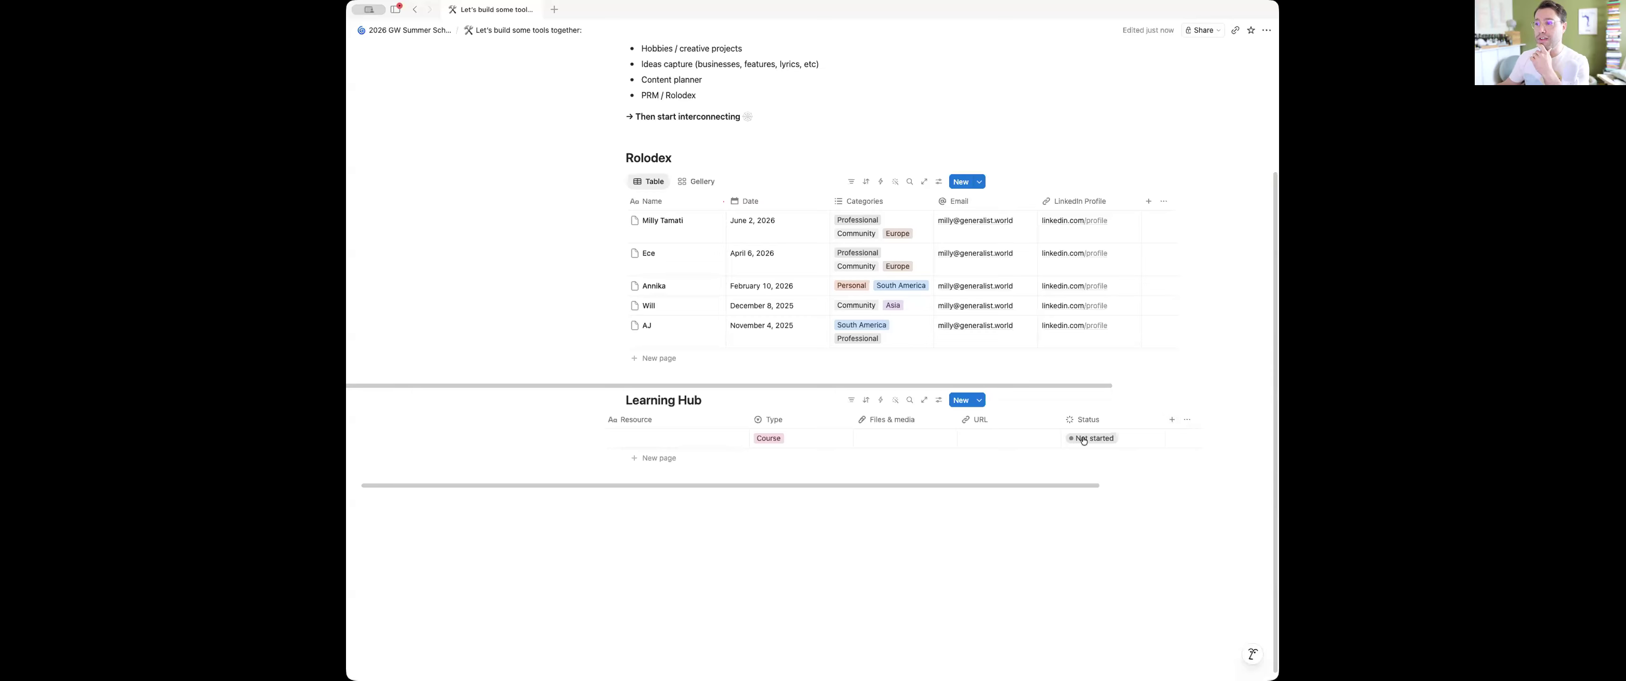
Rename the Status property's "Not started" option to "To look into"
click(1096, 436)
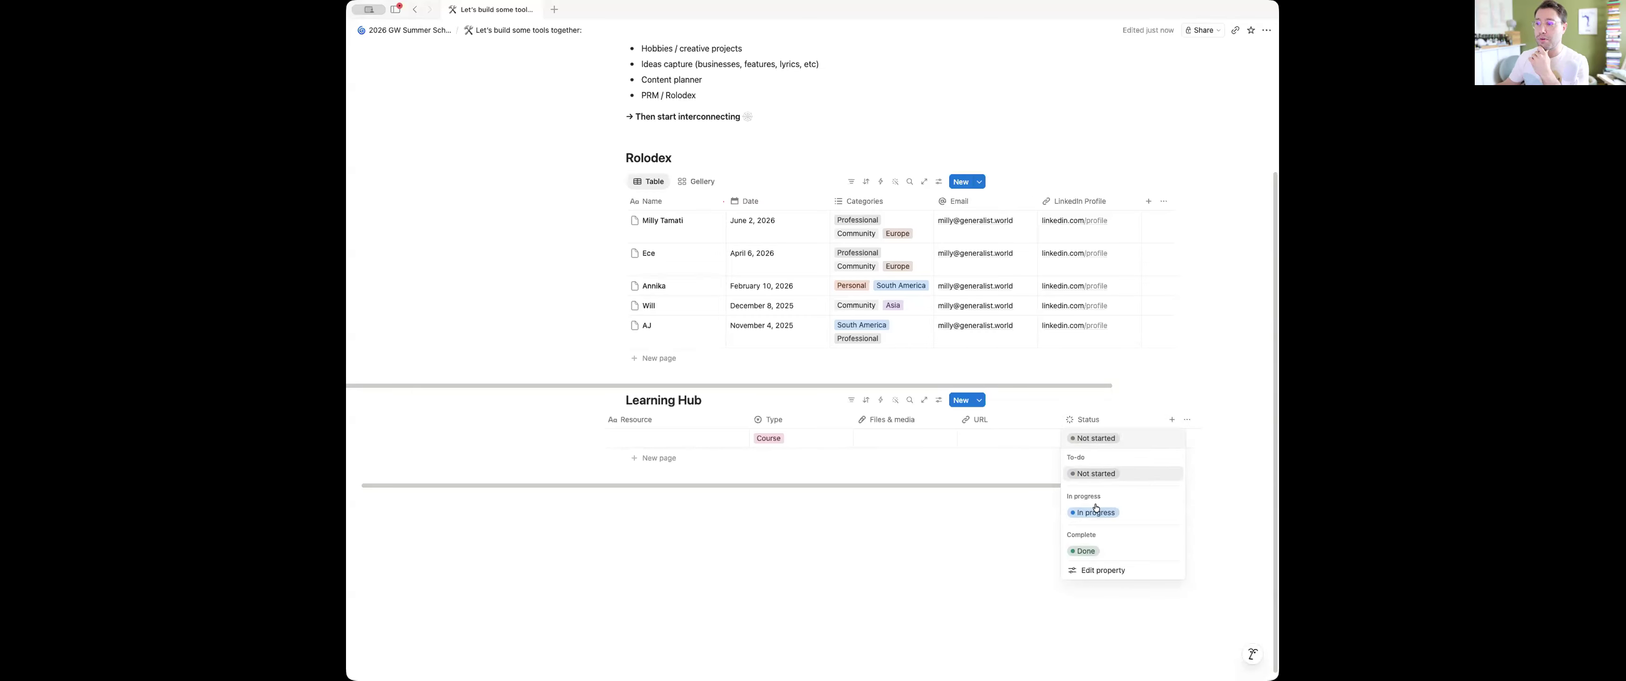
click(1098, 422)
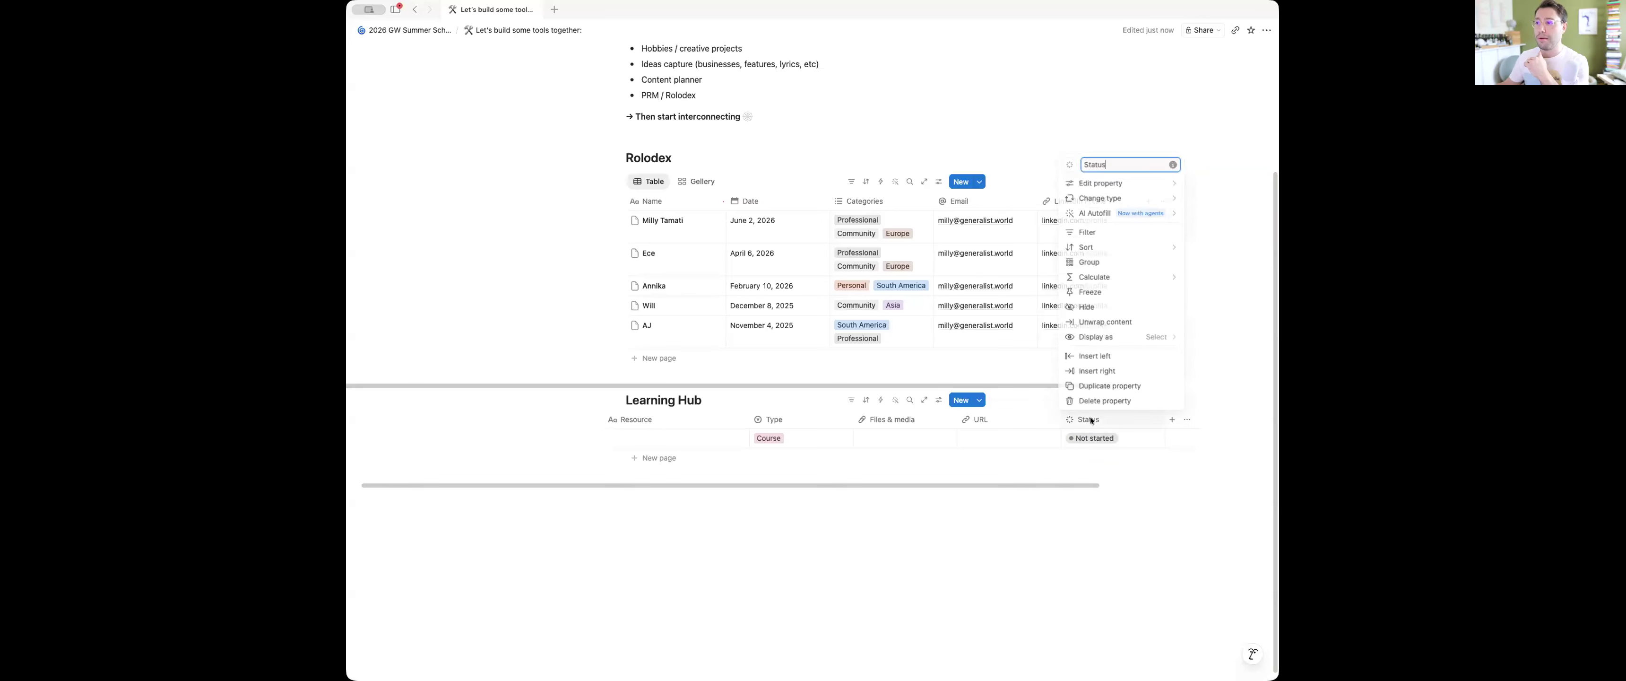
click(1114, 183)
click(968, 205)
click(992, 202)
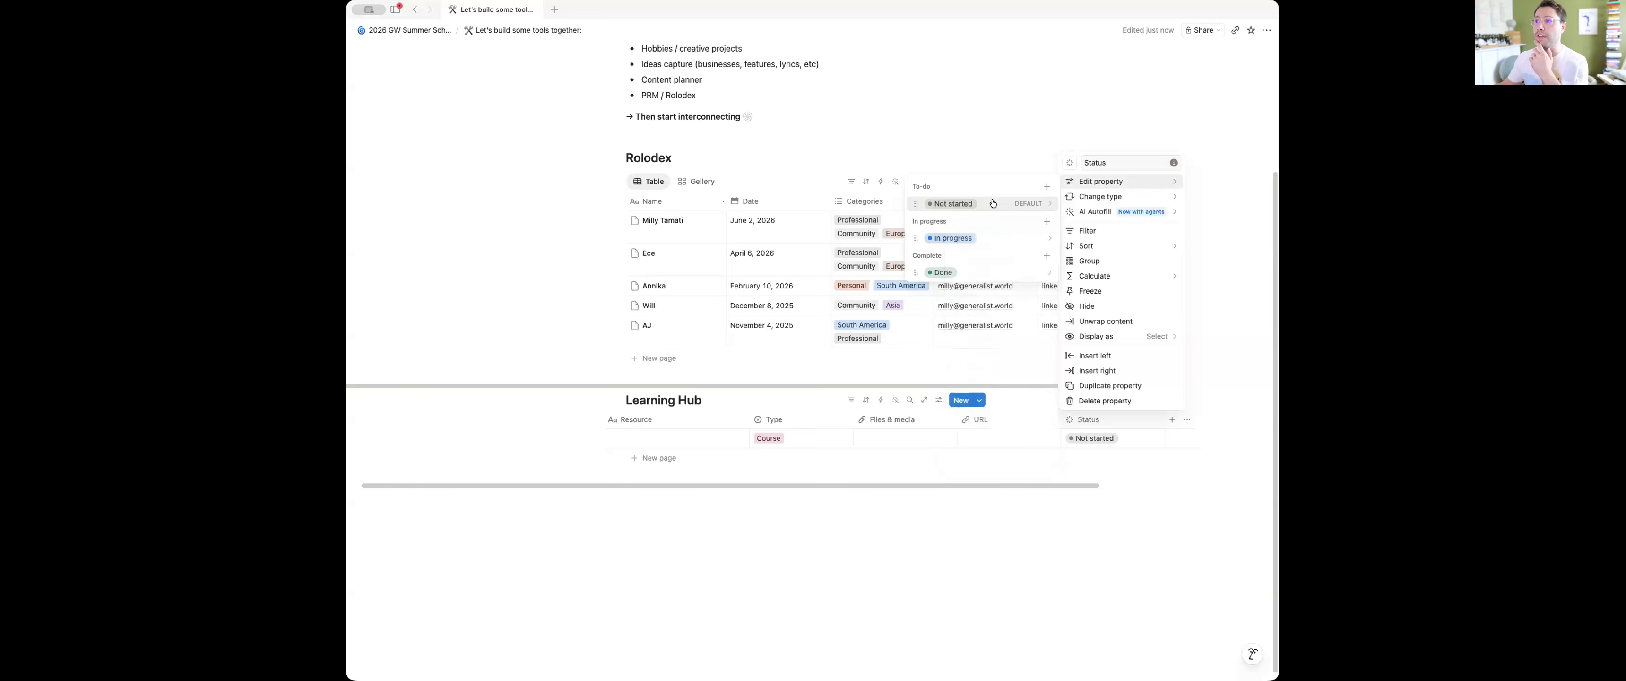
click(971, 204)
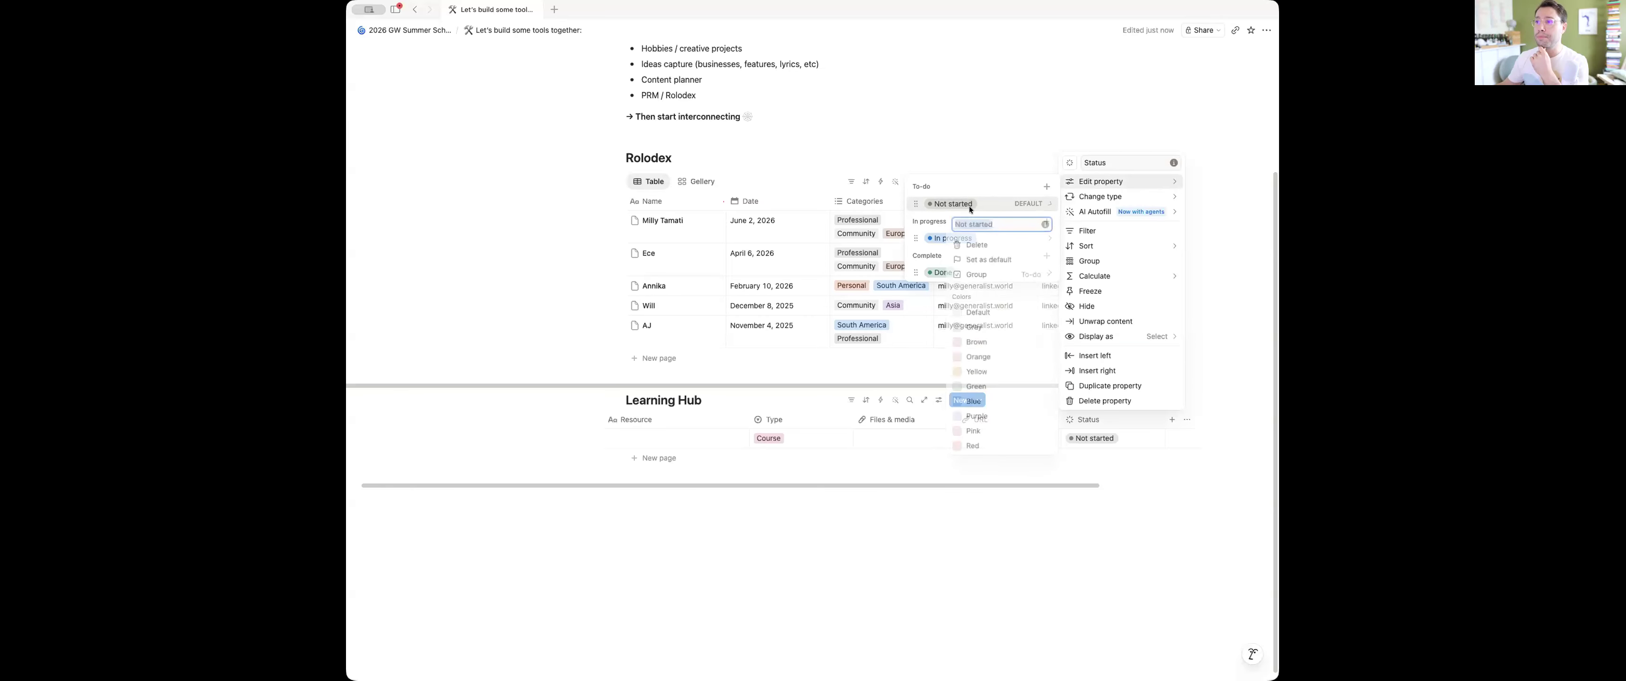
text(To look into)
key(Return)
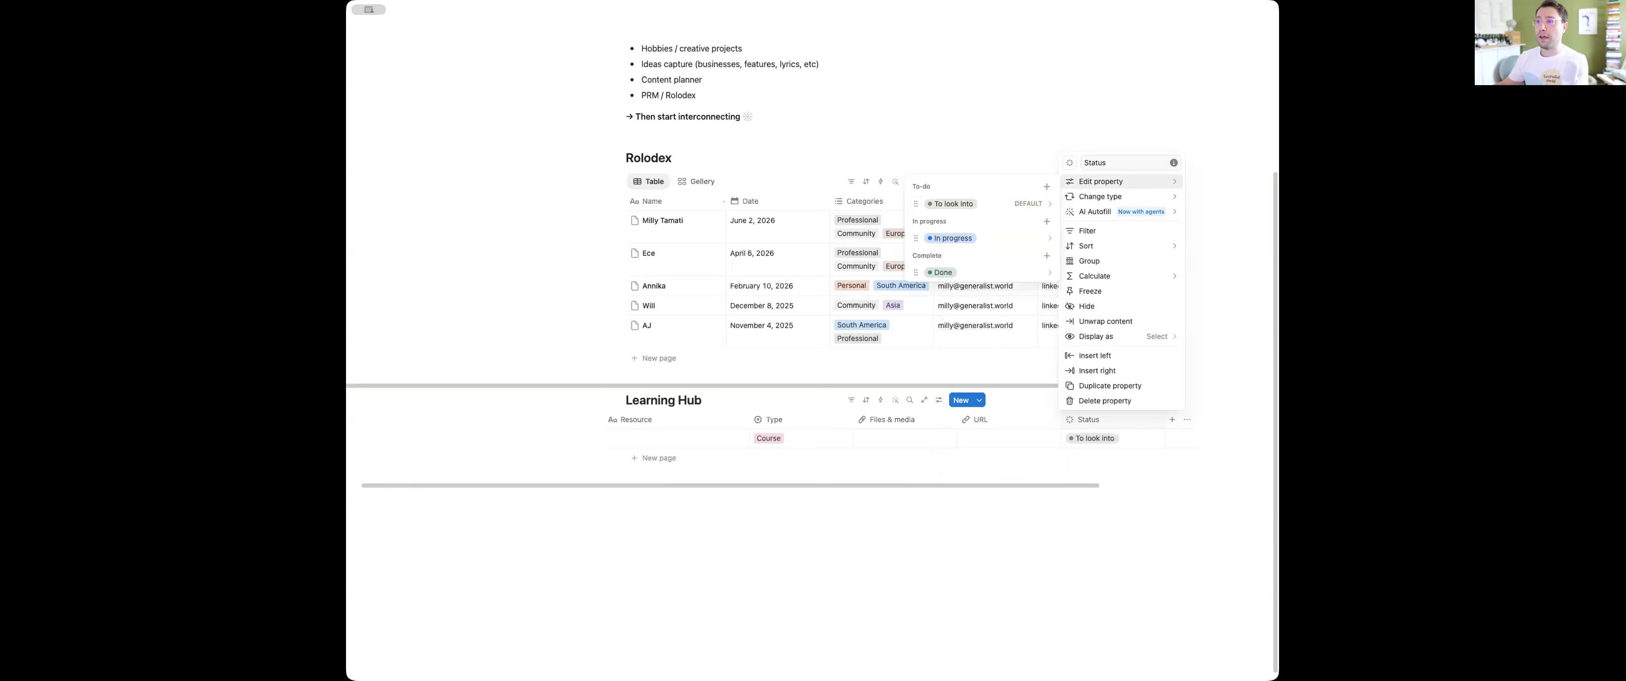
Rename the Status property's "Done" option to "Completed" and close the property settings
click(976, 240)
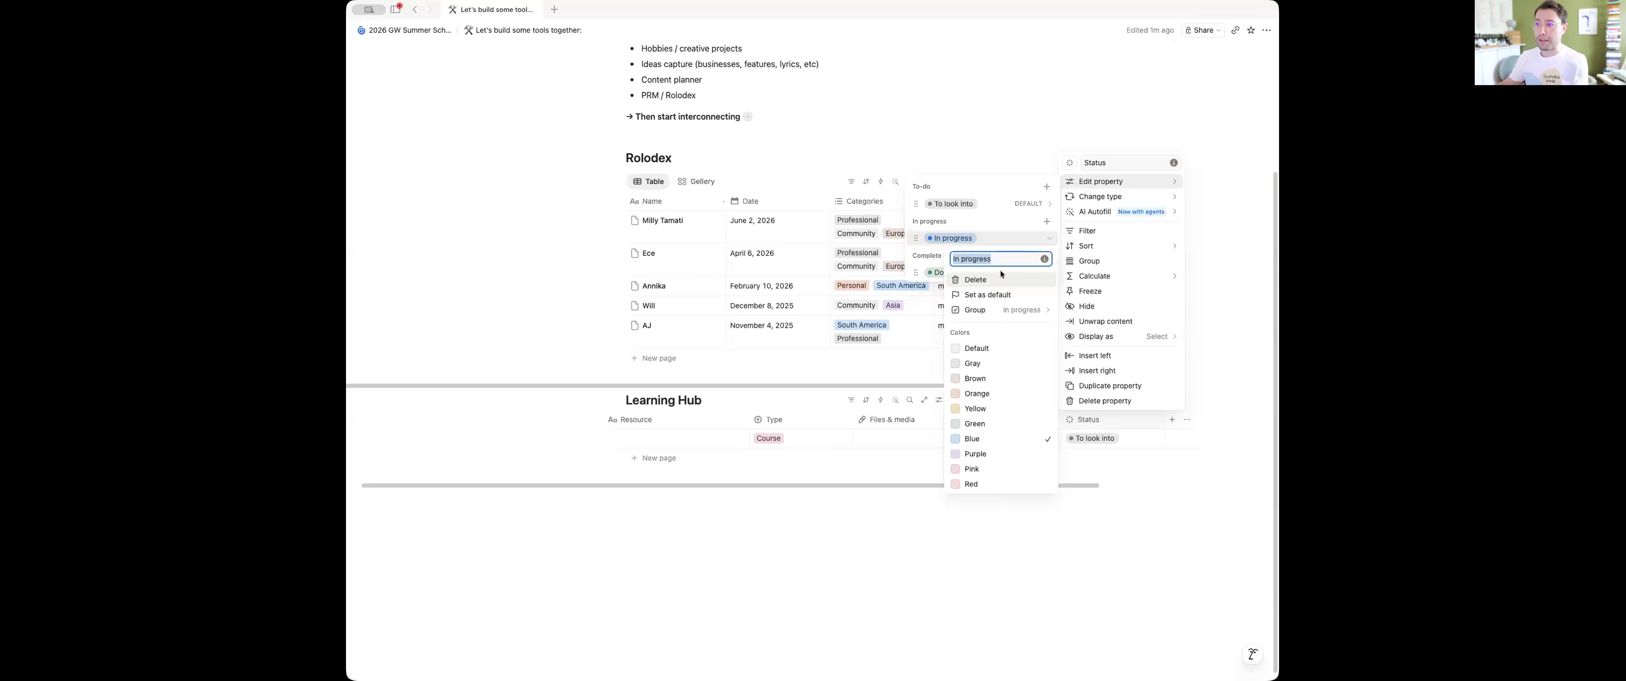
key(Escape)
click(960, 276)
text(Completed)
key(Return)
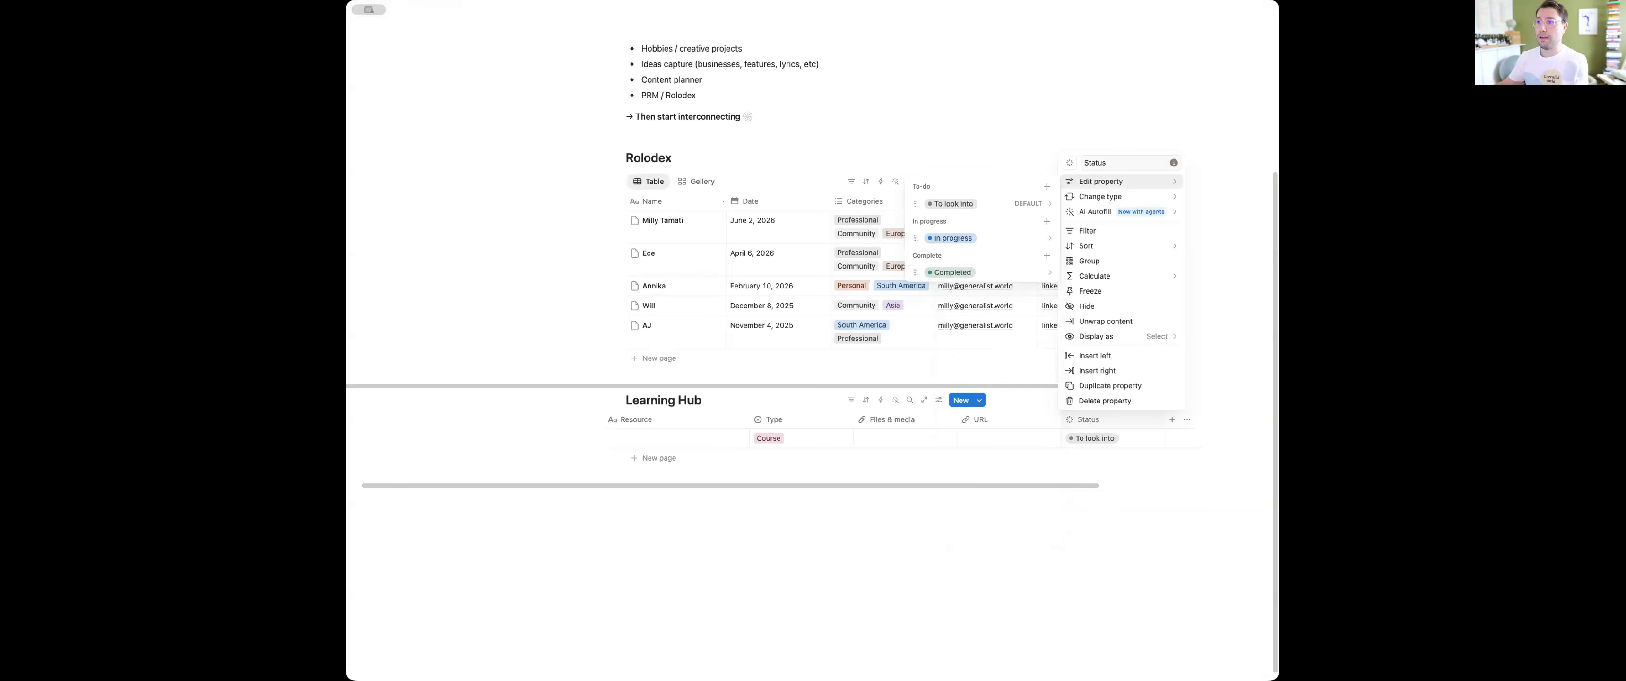
click(1005, 446)
click(654, 441)
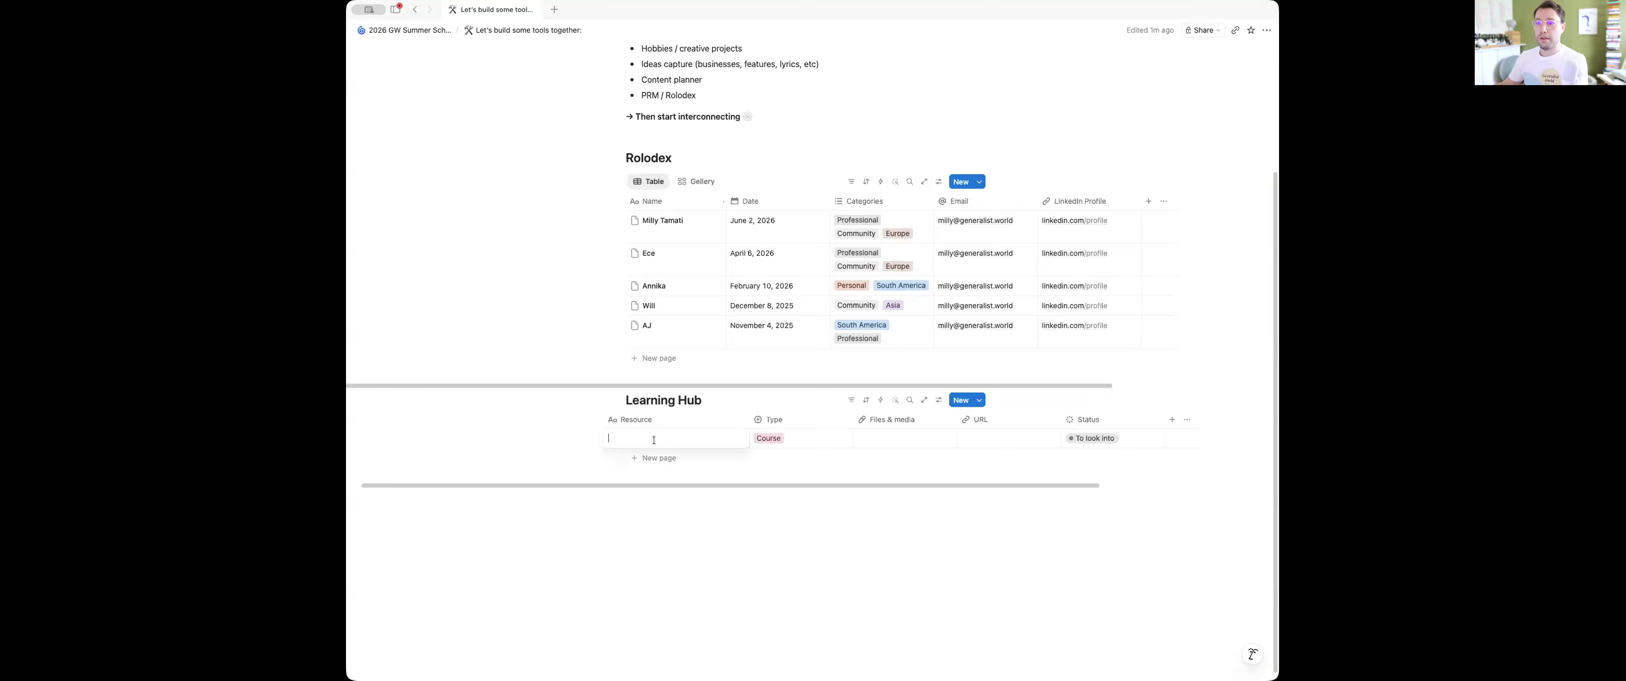
Add an "Ongoing / evergreen" option to the Complete group of the Learning Hub's Status property
click(1124, 440)
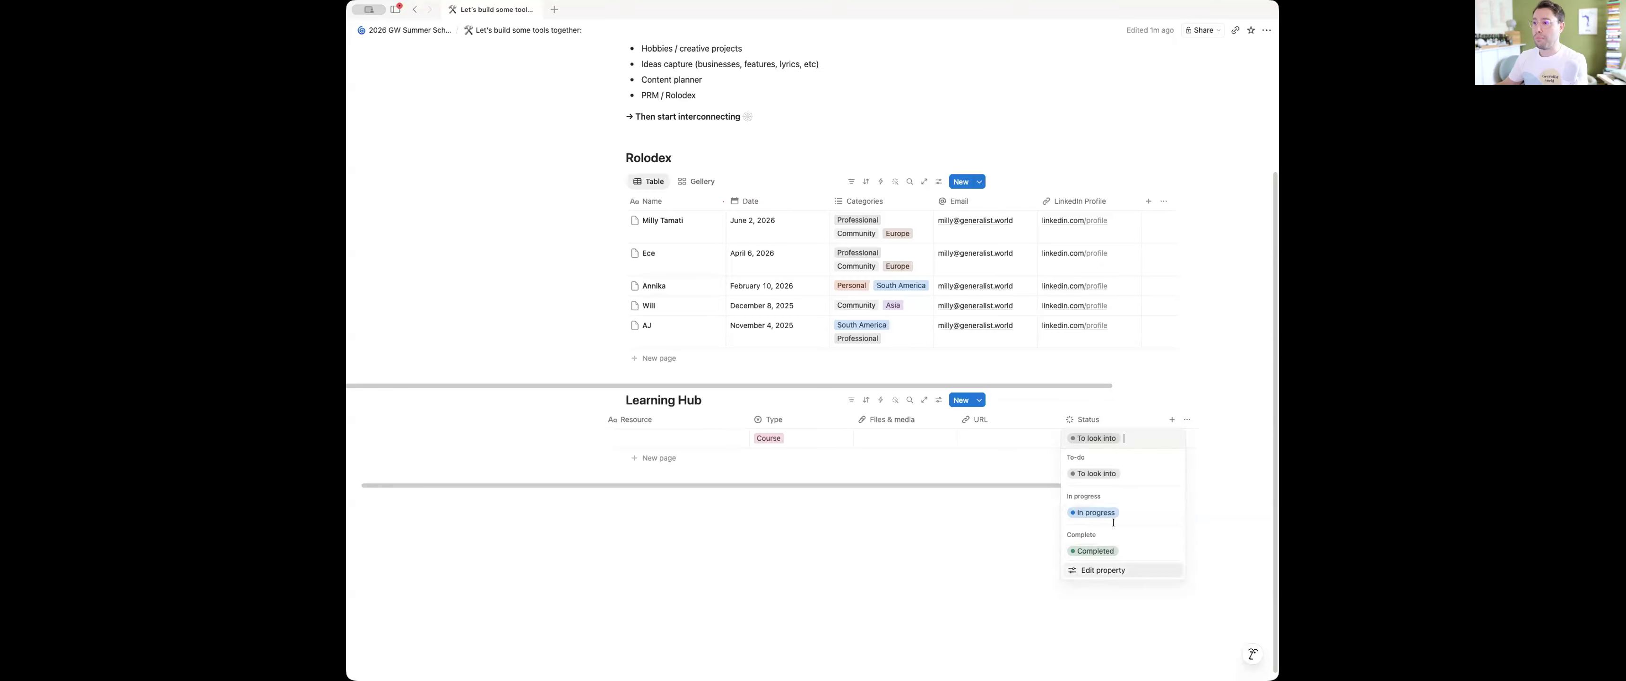
click(1105, 570)
click(1118, 554)
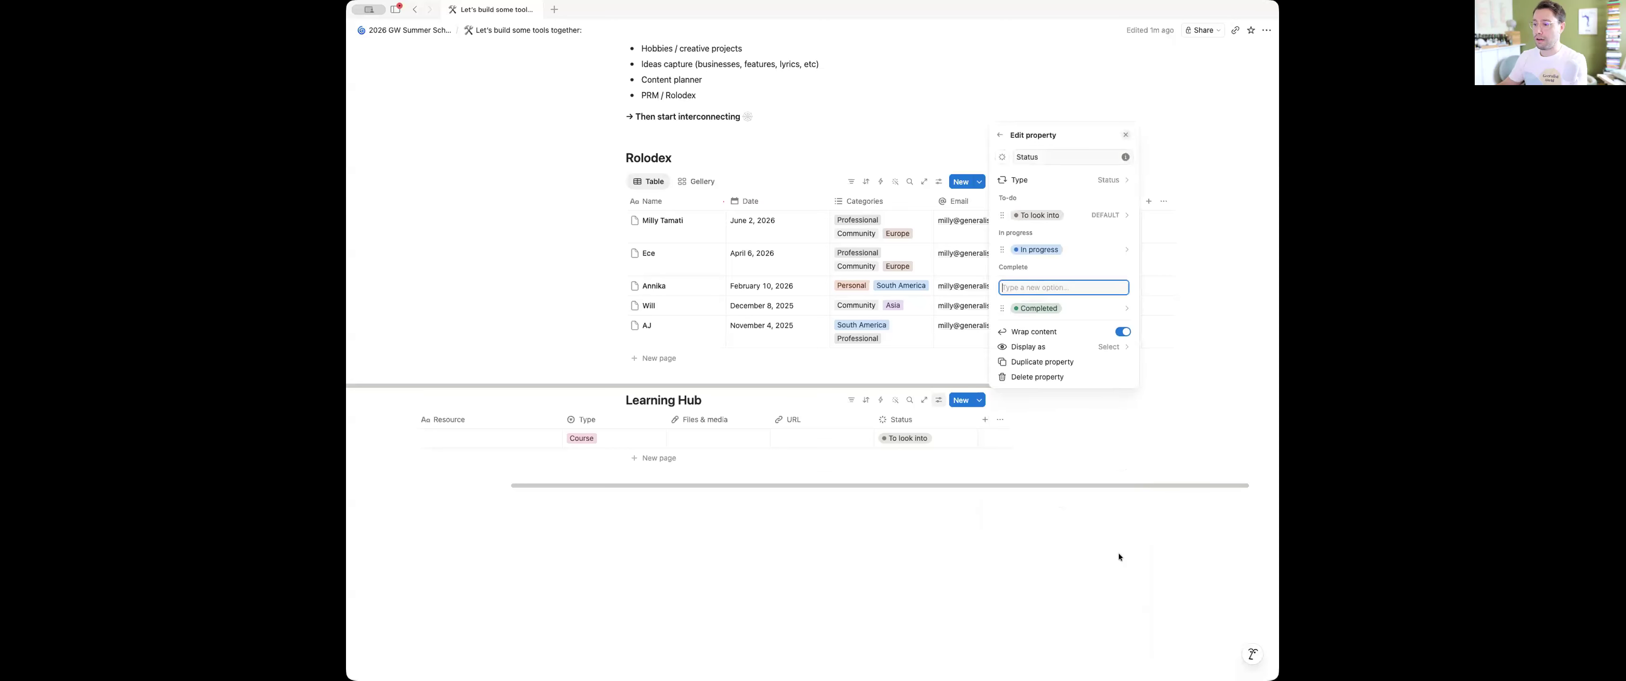
text(Ongoing )
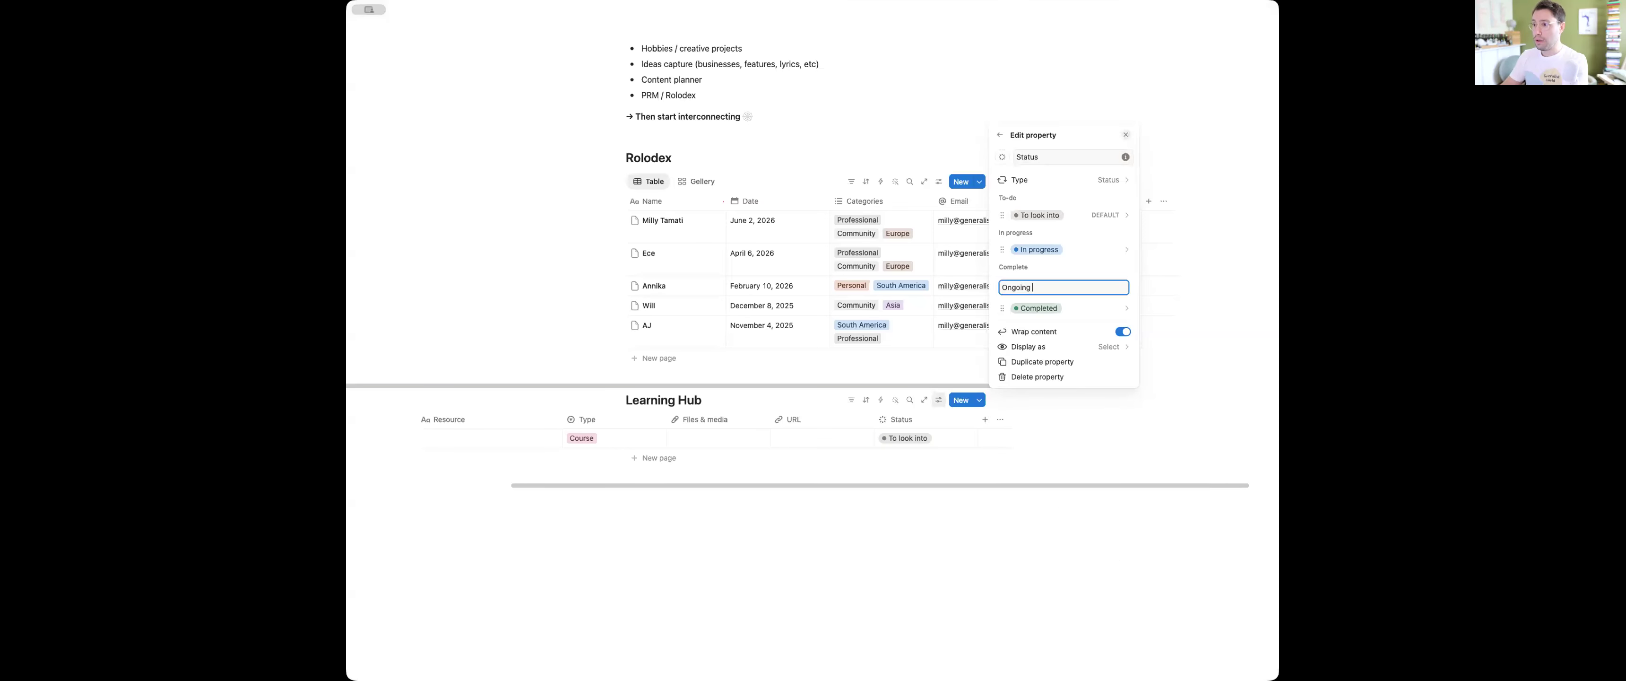
text(/ evergreen)
key(Return)
key(Escape)
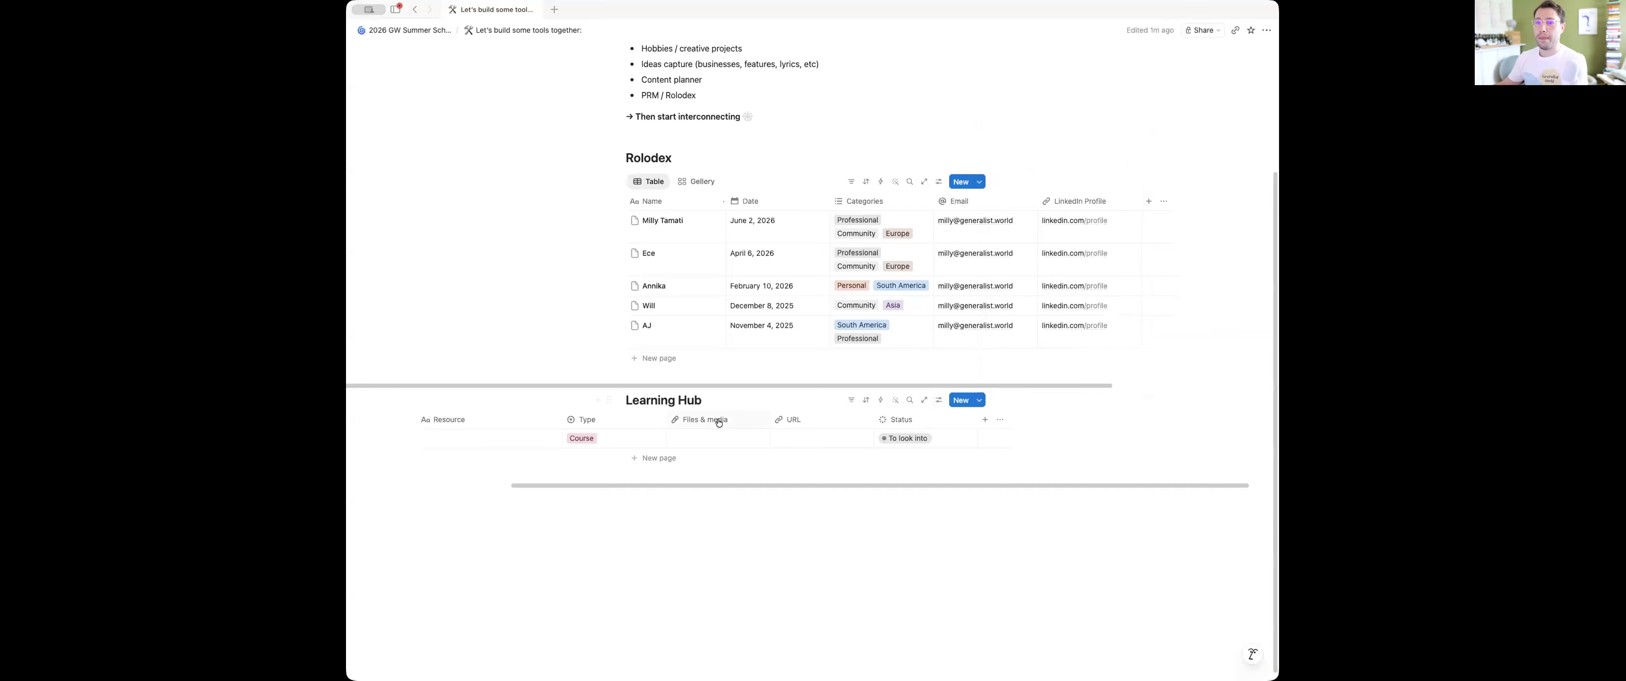
Name the first Learning Hub resource "Generalist world" and set its Type to Community
scroll(703, 441, left, 5)
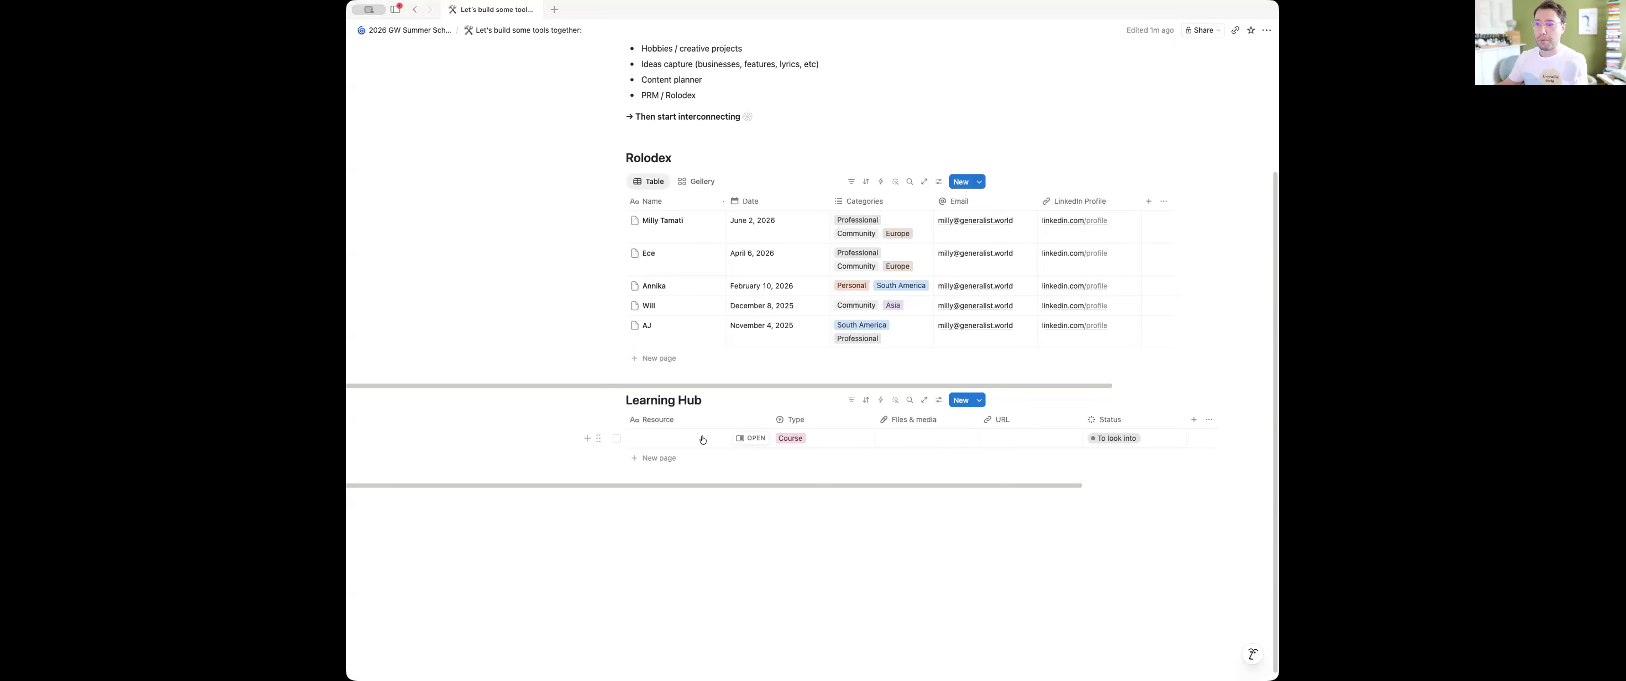
click(676, 439)
text(Generalist world)
key(Return)
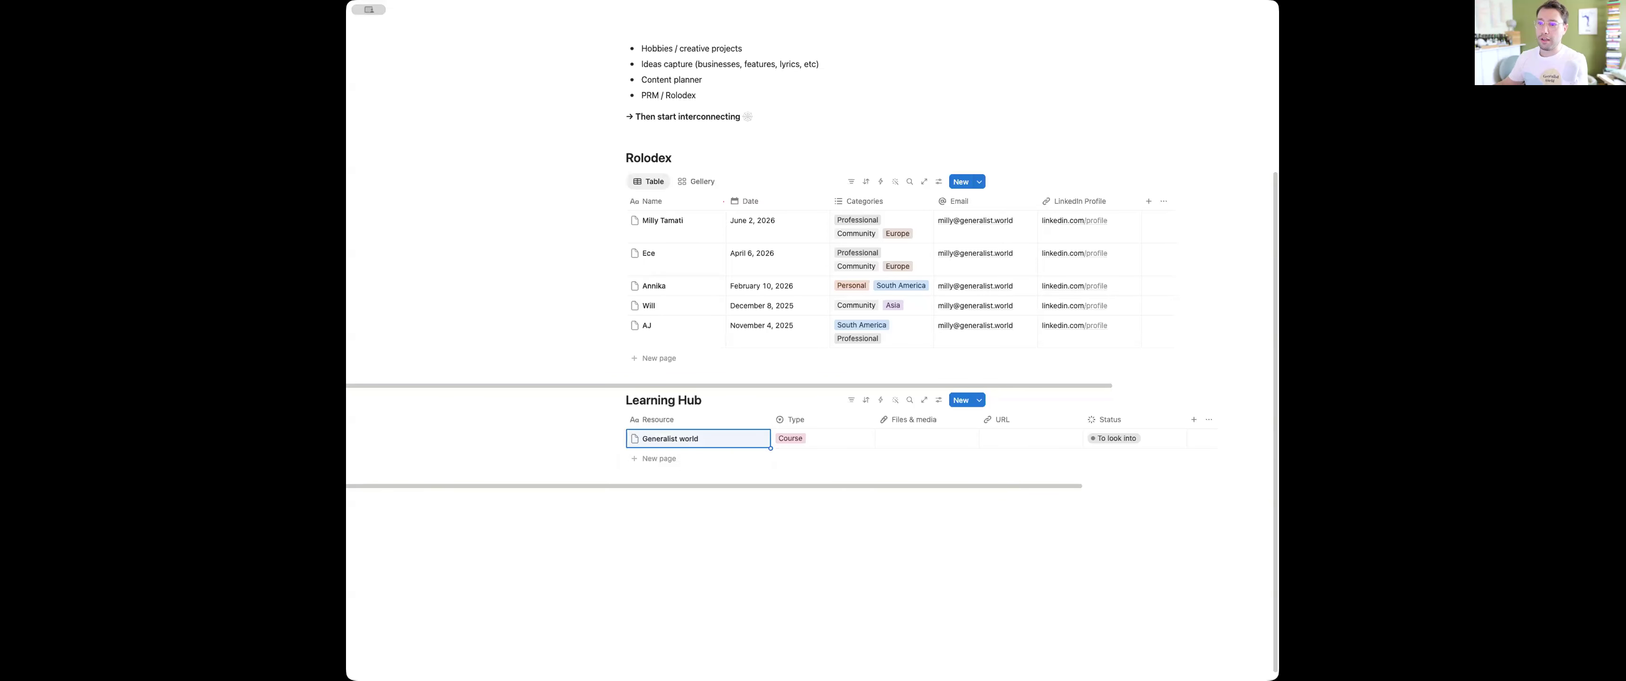
click(808, 442)
click(797, 487)
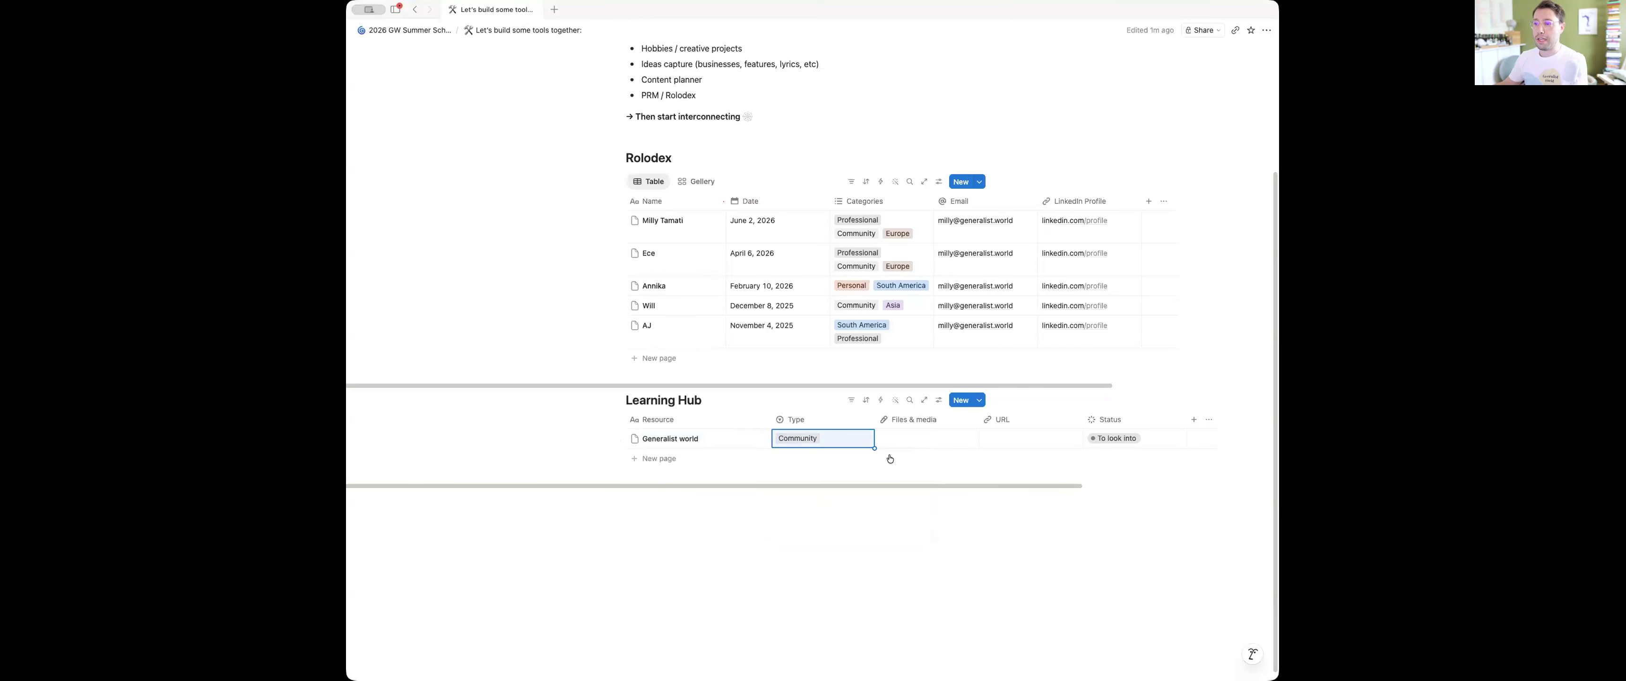
Set the "Generalist world" resource's URL to generalist.world and its Status to "Ongoing / evergreen"
click(1034, 438)
text(generalist.worl)
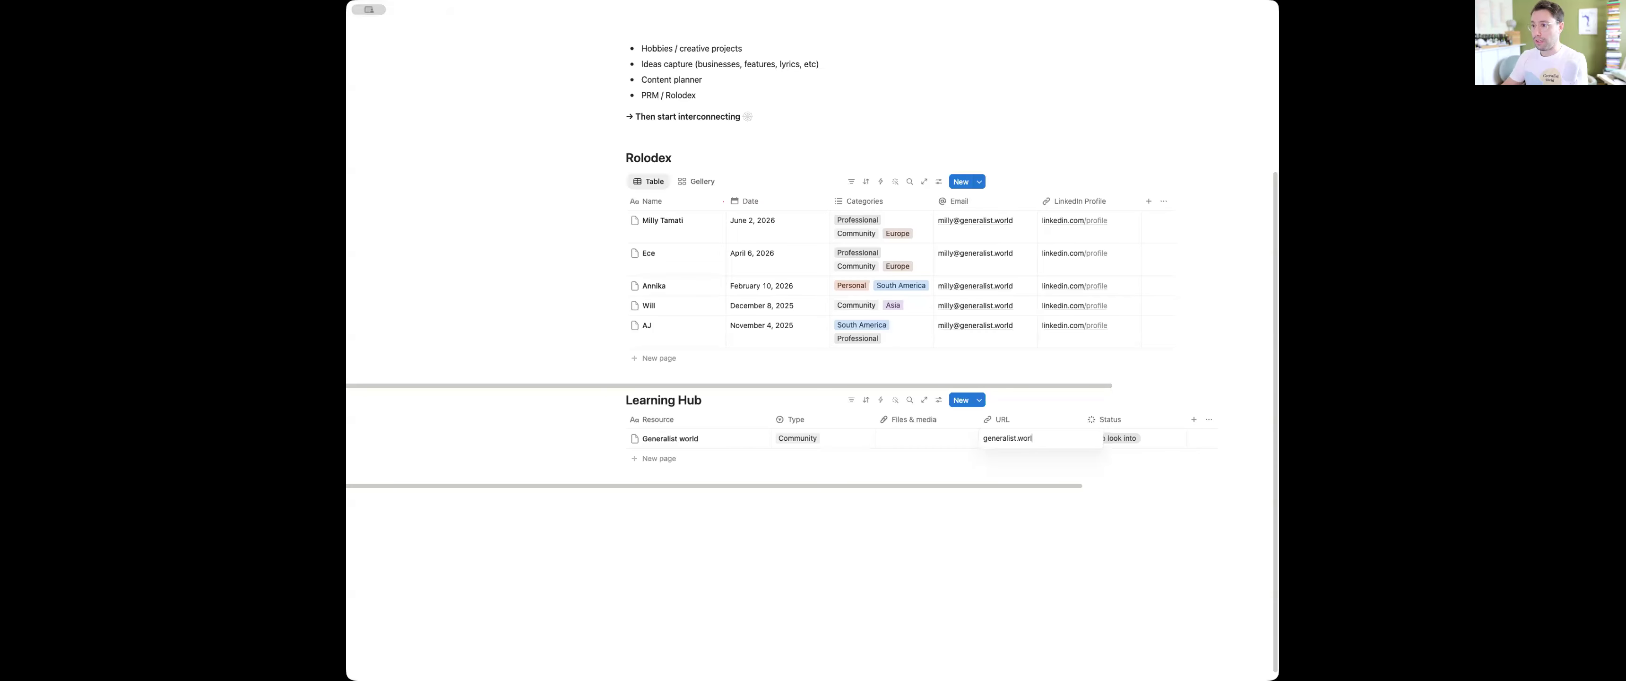
text(d)
click(1112, 437)
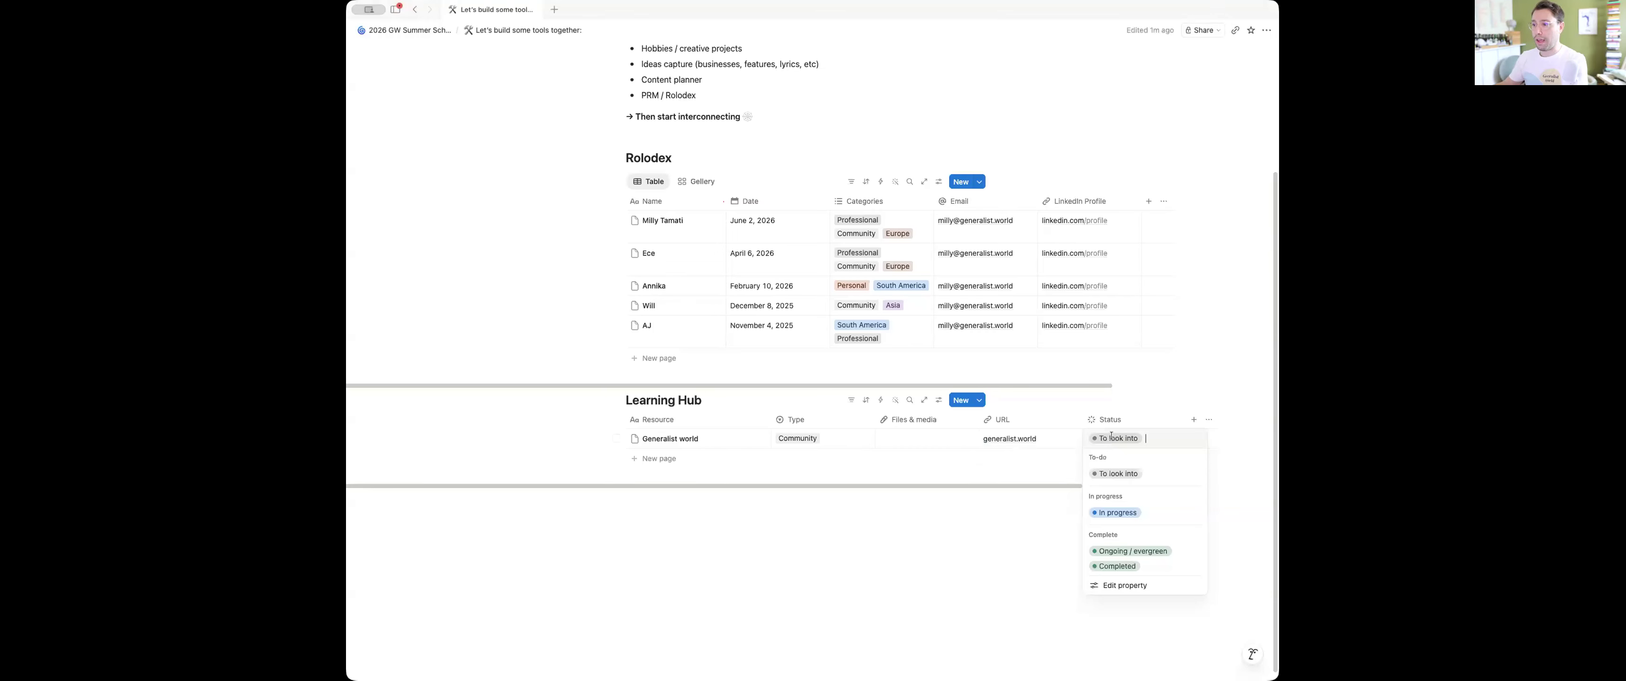
click(1136, 551)
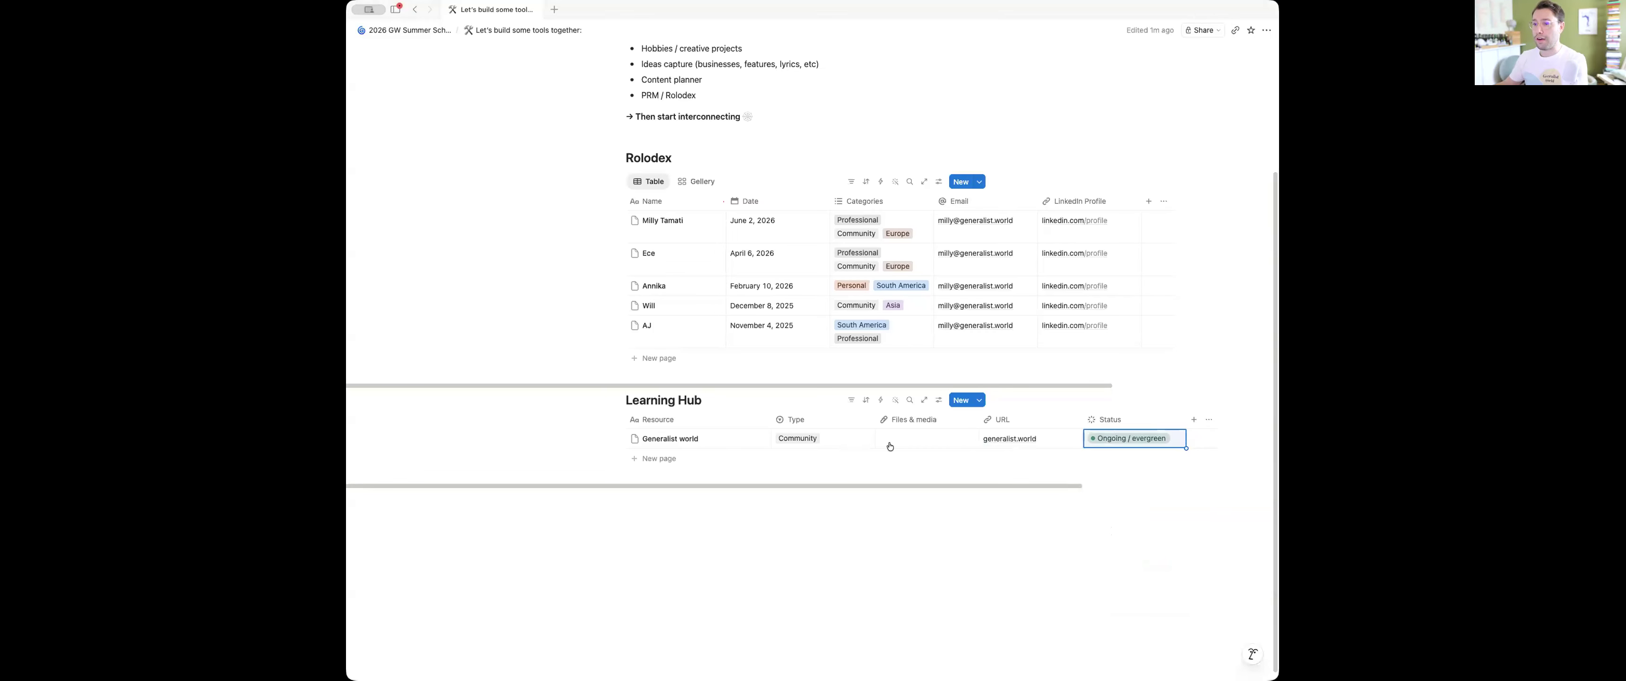
Add a "Notion Academy" resource to the Learning Hub and set its Type to Online
click(646, 459)
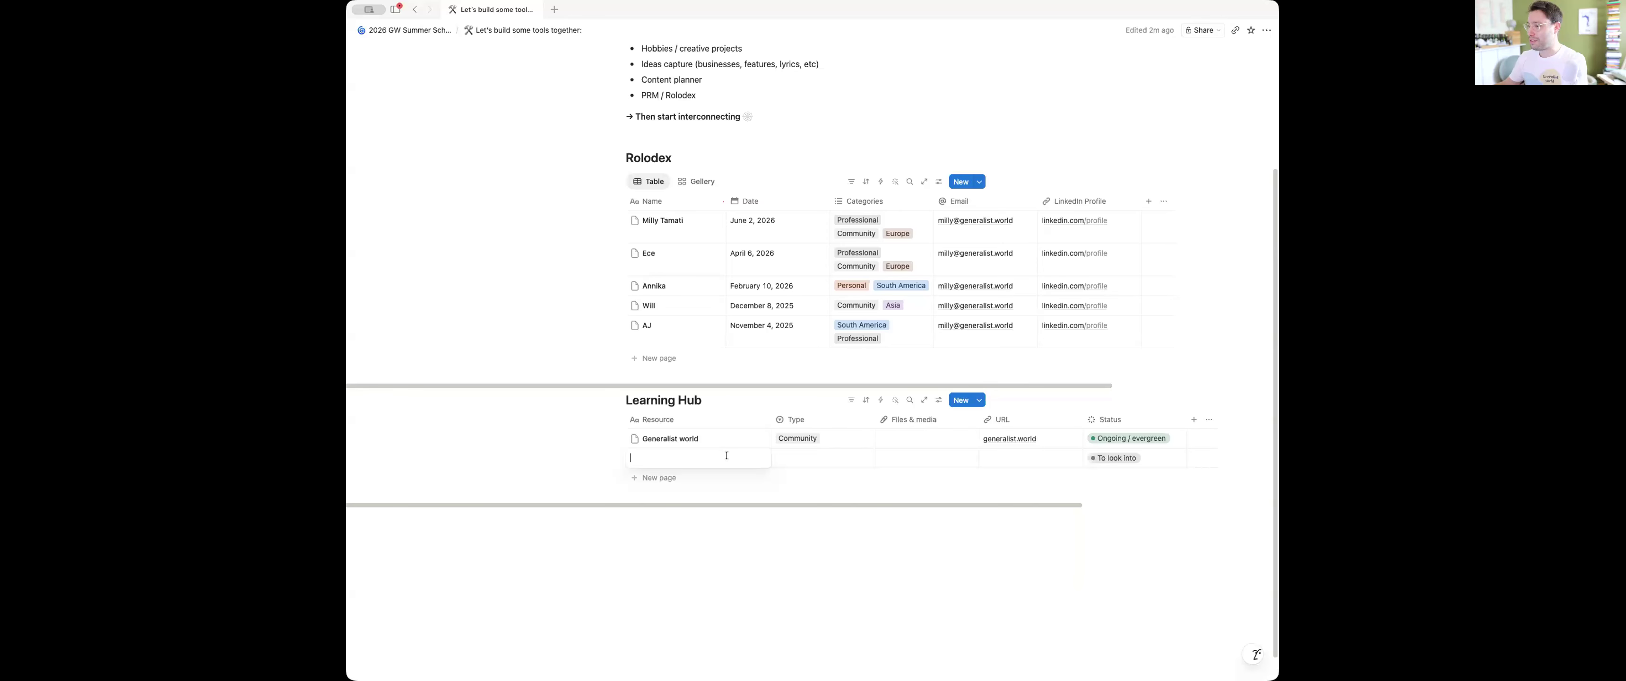
text(Notion Academy)
key(Return)
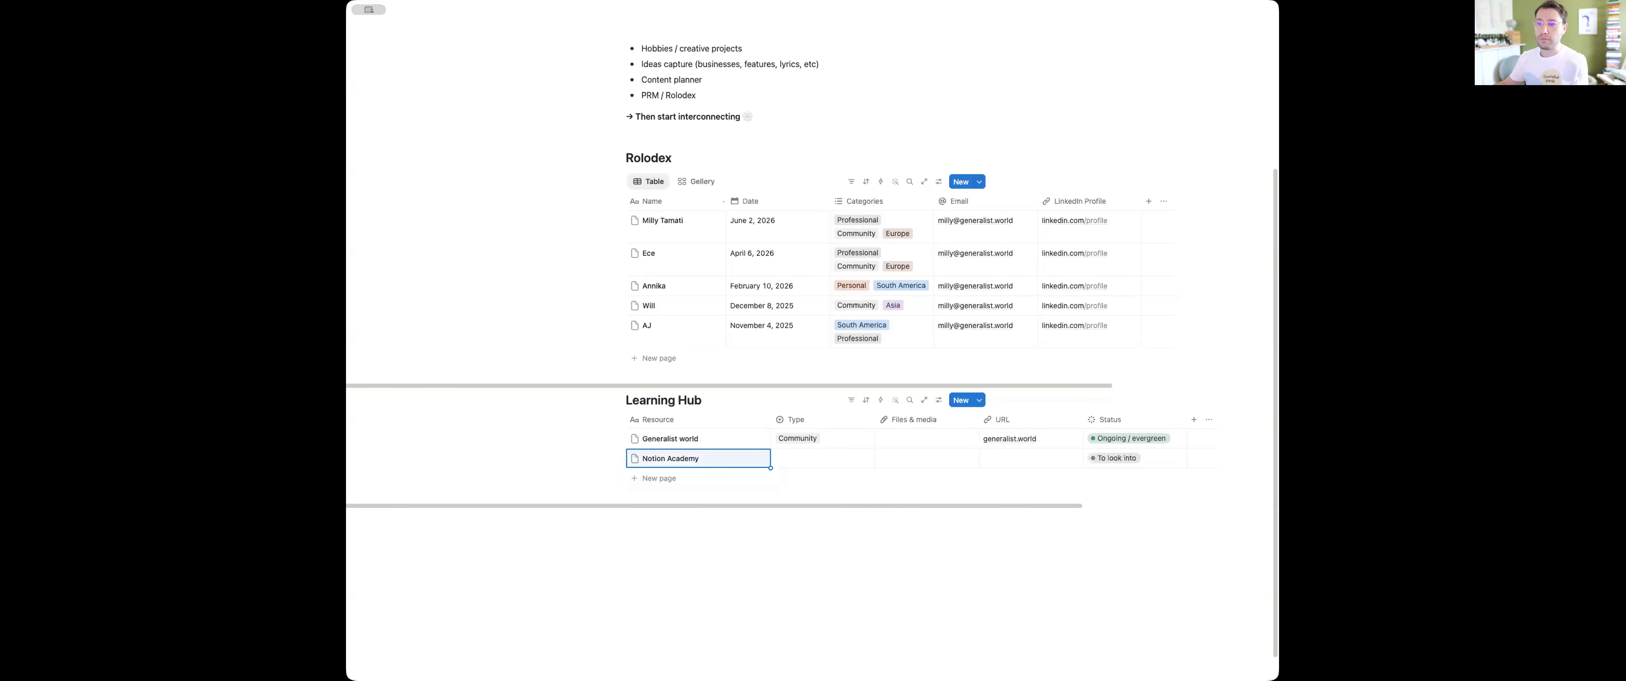
click(789, 464)
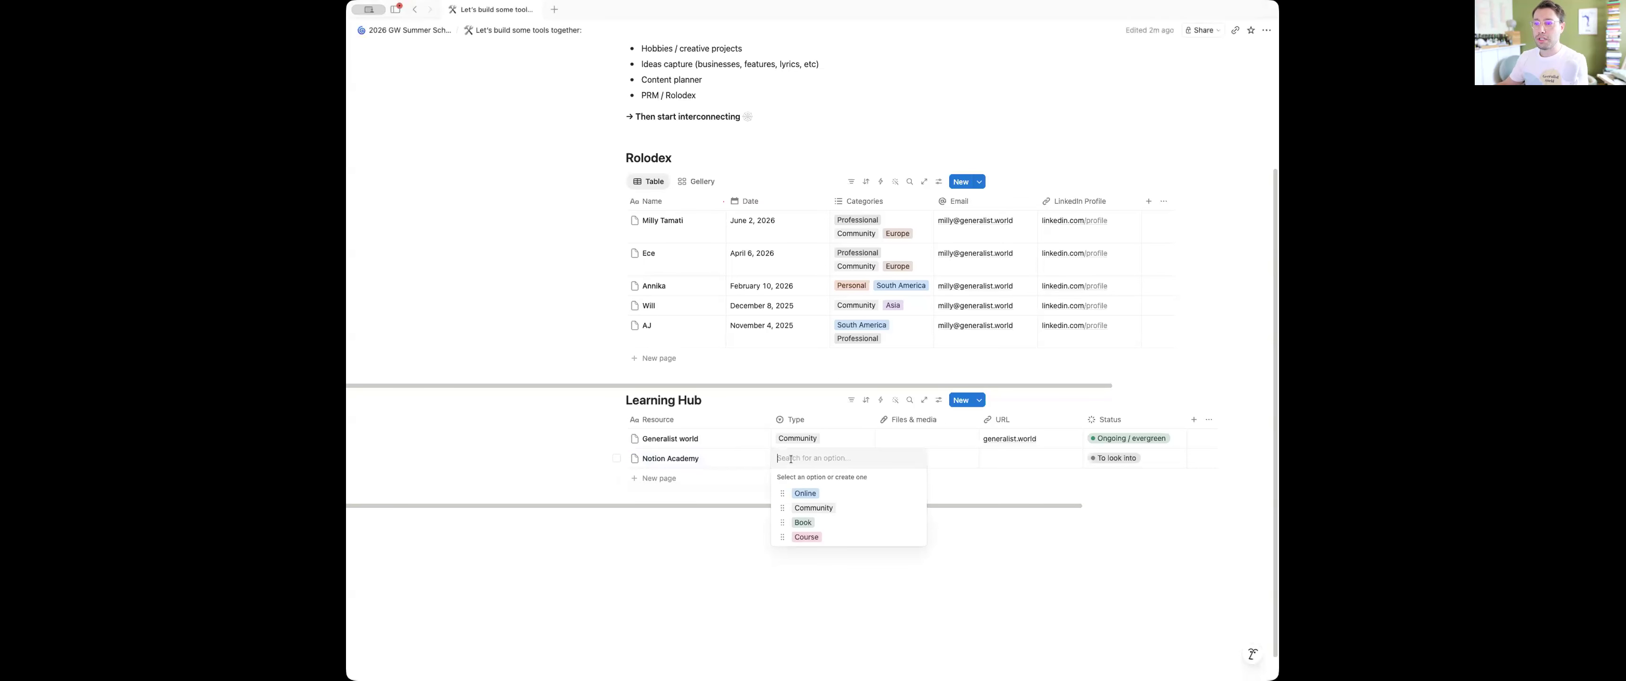
click(860, 497)
Add a "LinkedIn" resource to the Learning Hub below "Notion Academy"
click(662, 478)
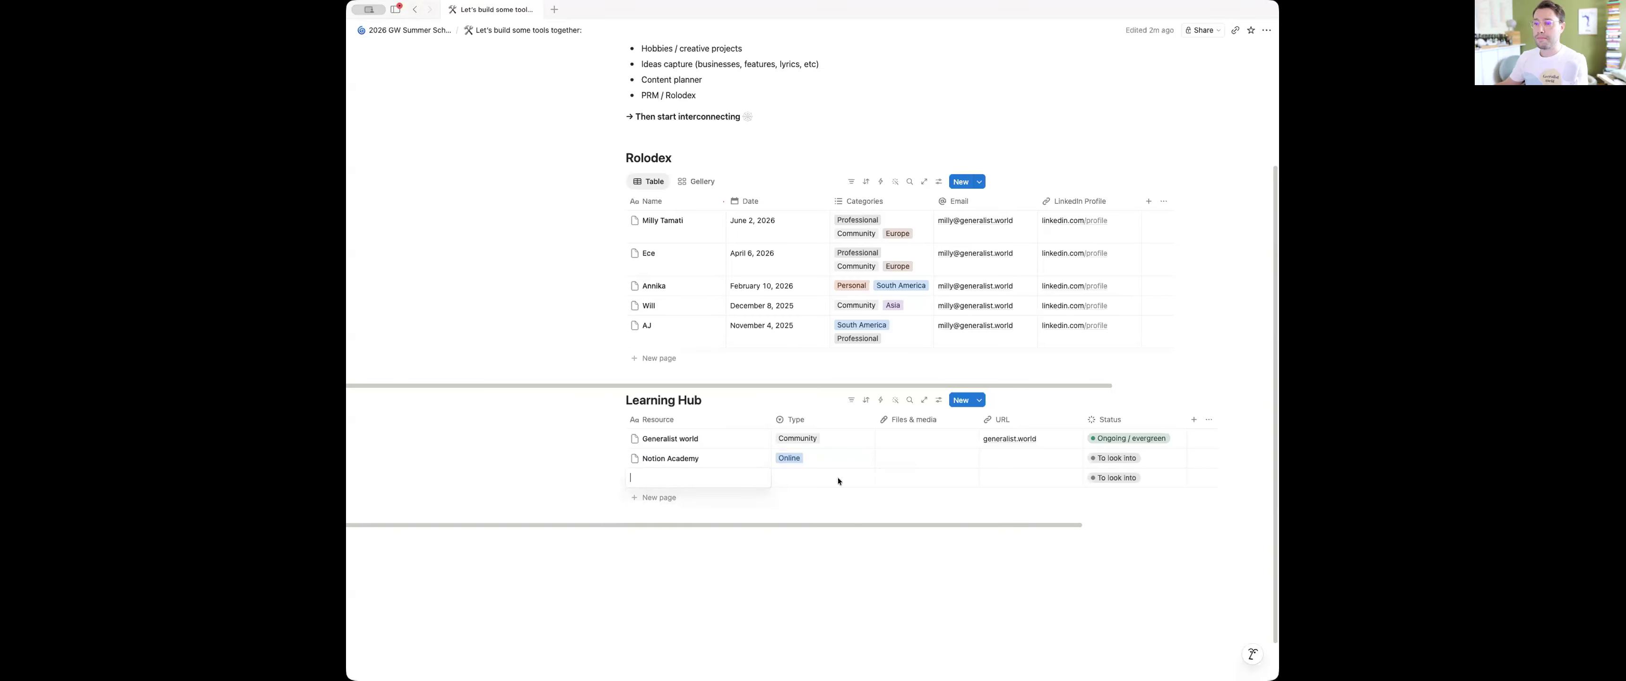
text(Lin)
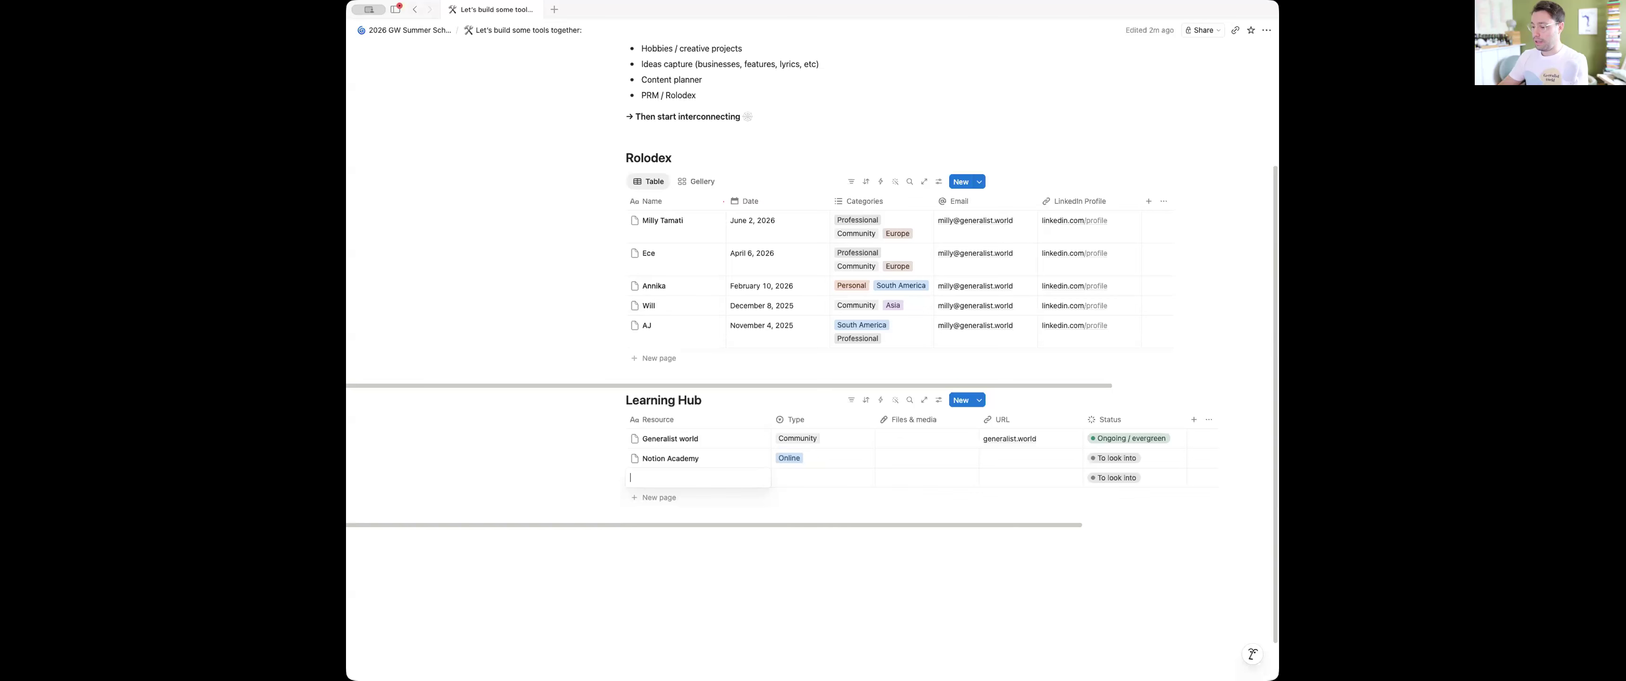
text(kedIn)
key(Return)
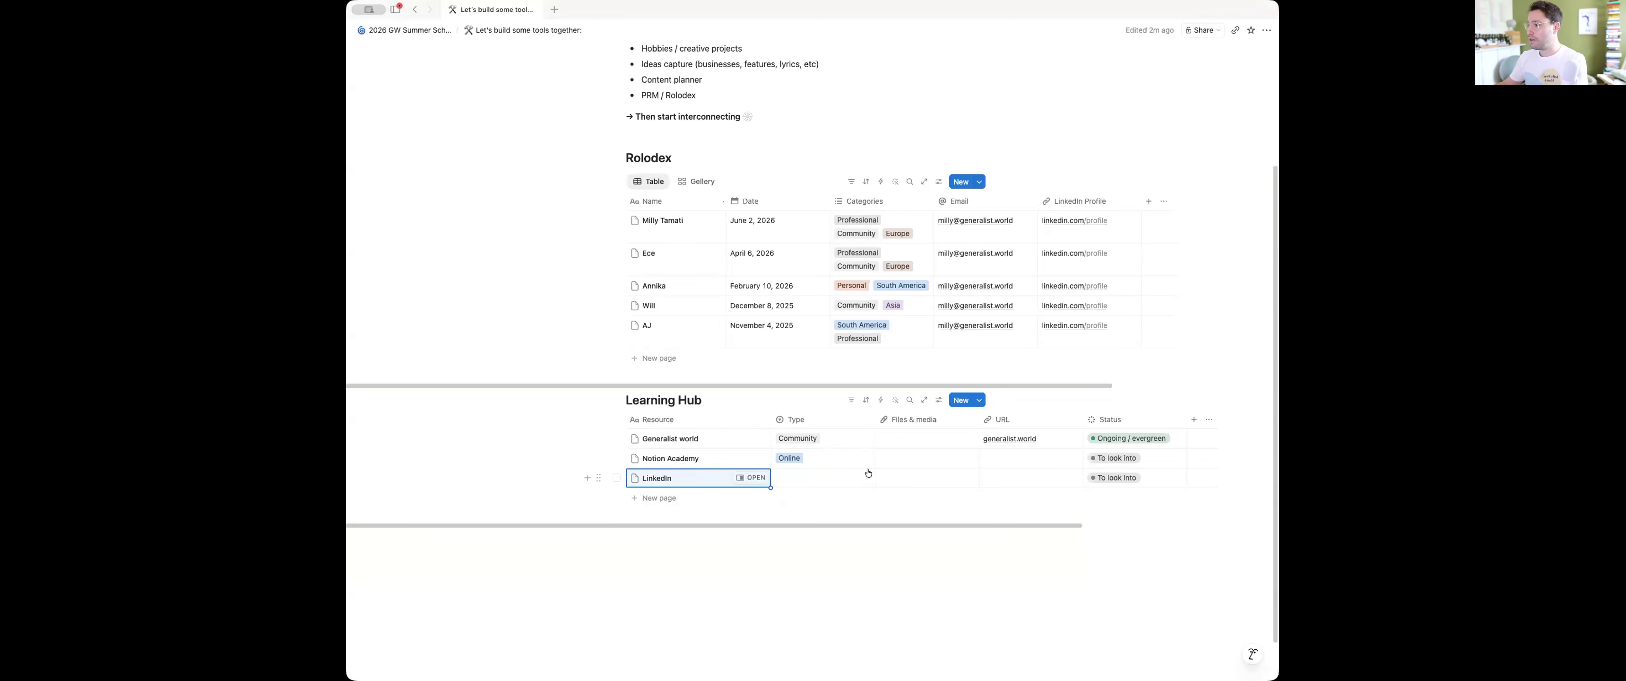
Add a "Ruben Hassid" resource to the Learning Hub, followed by four blank rows
click(686, 499)
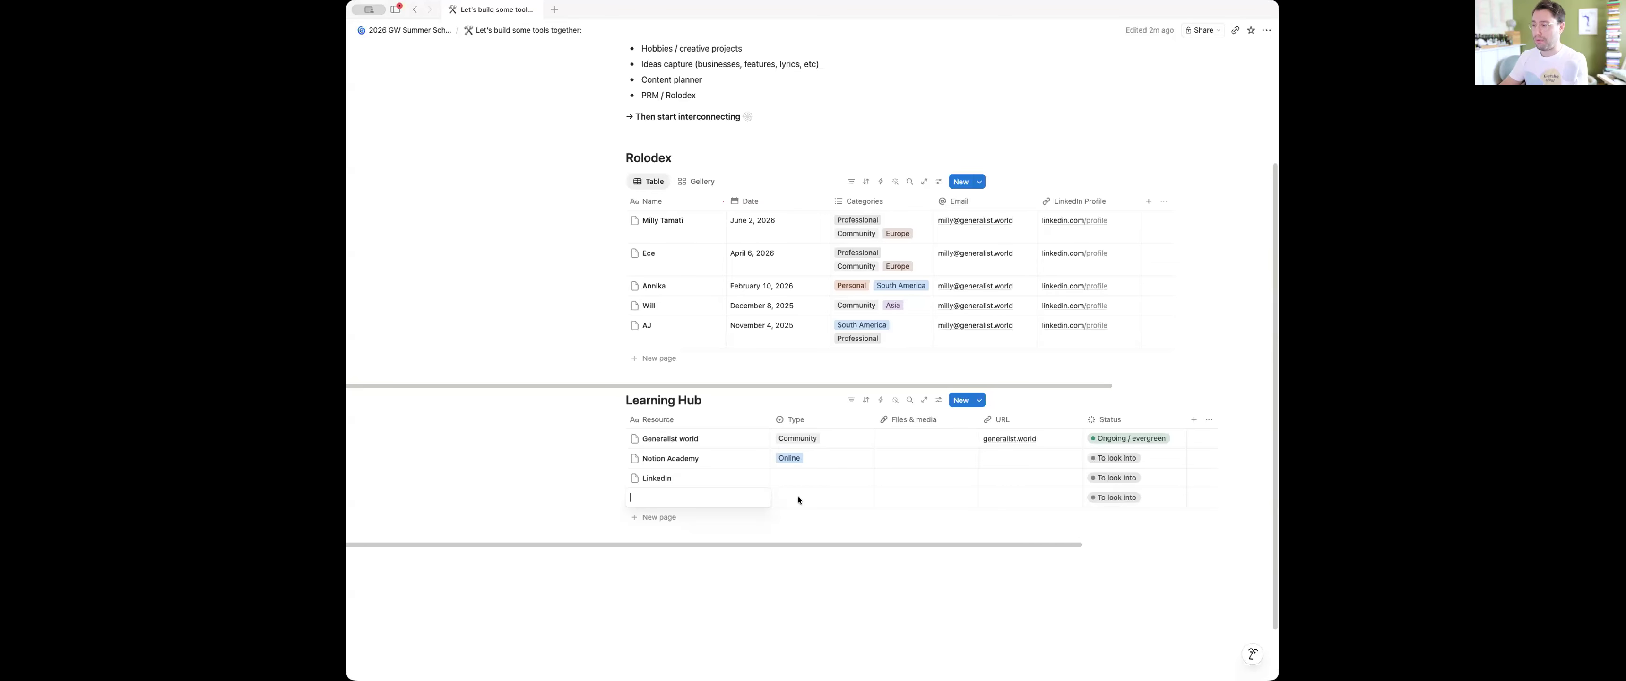
text(Ruben Hassid)
key(Return)
key(Return)
key(Return)
key(Return)
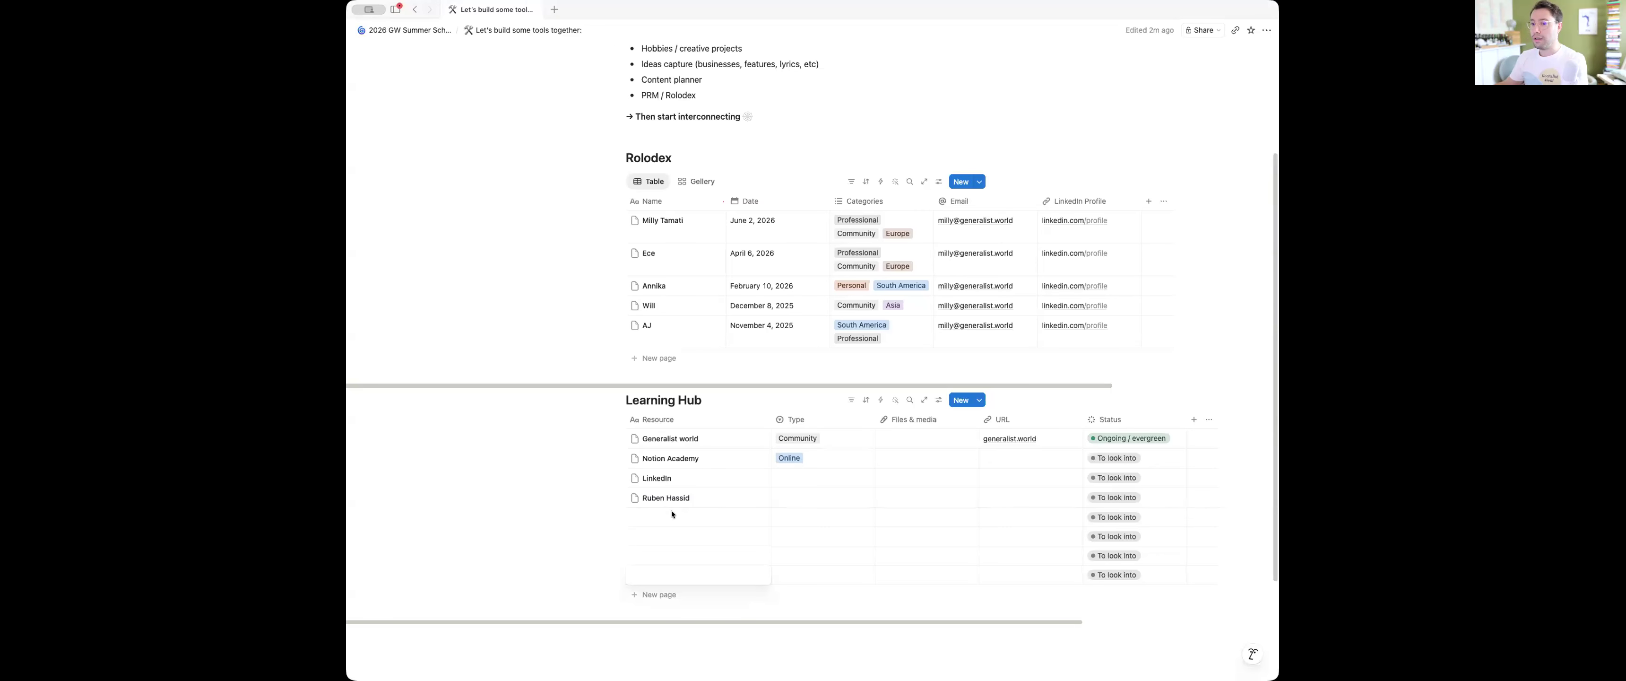
Name the first two blank Learning Hub resources "Dave Birss" and "Austin Keon: Show your work"
click(663, 519)
text(Dave Birss)
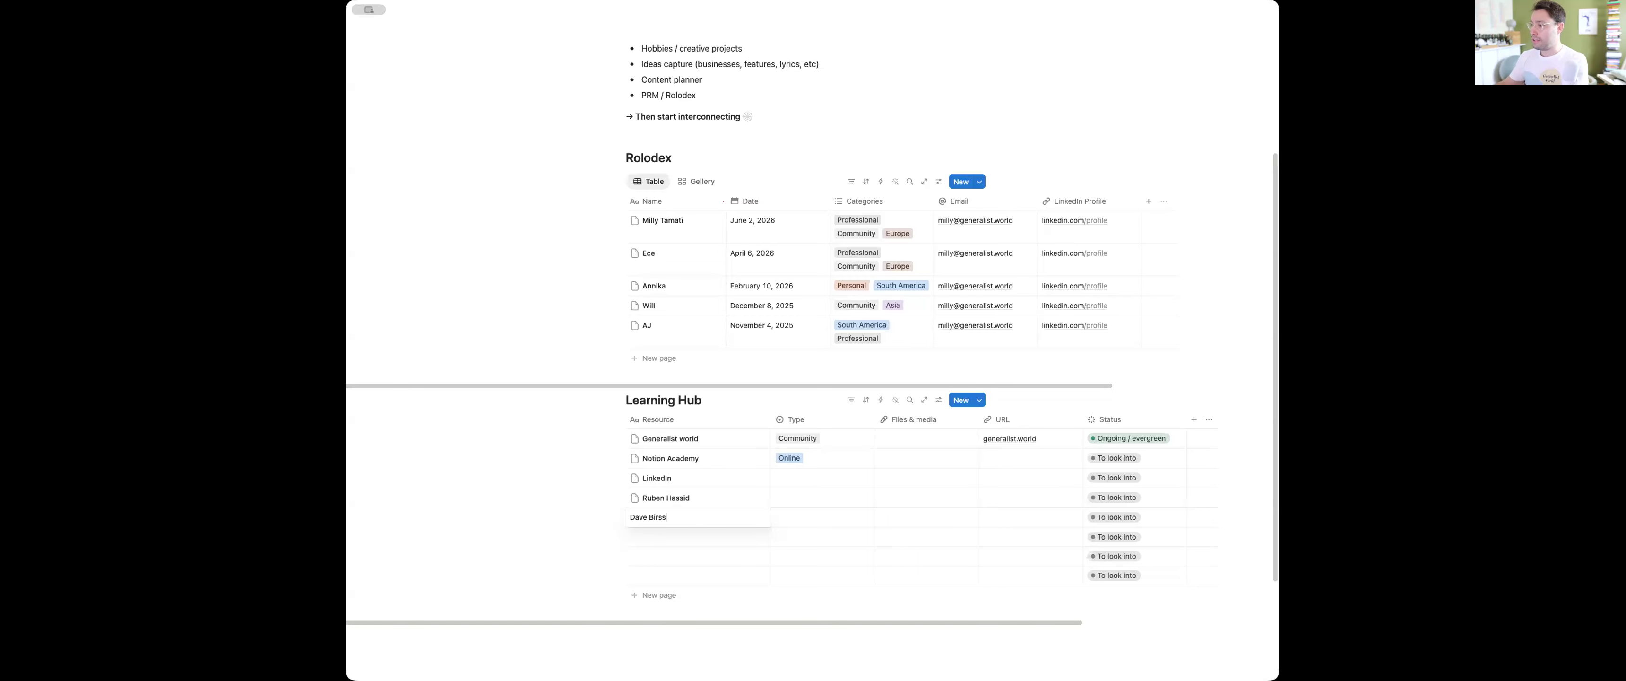
click(682, 539)
text(Aus)
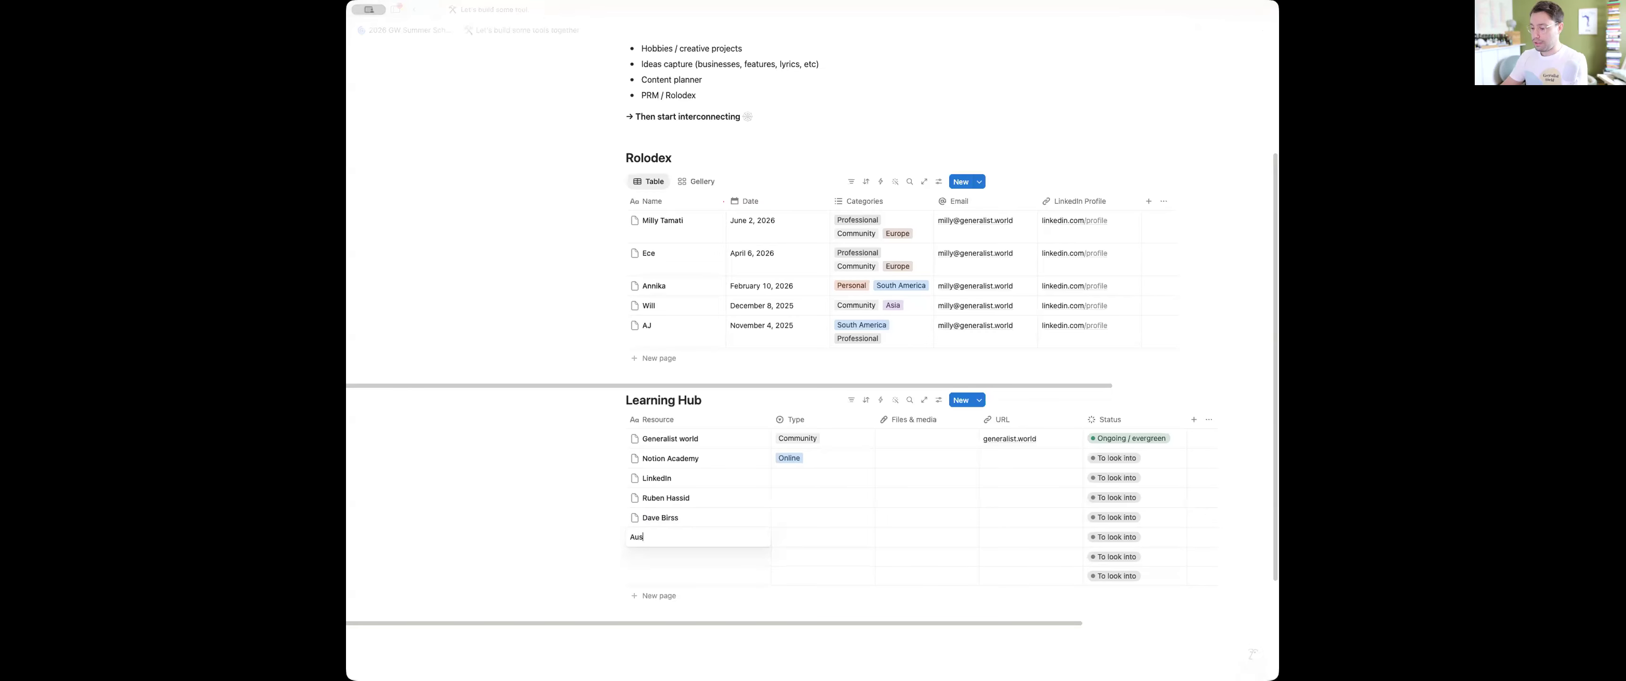
text(tin Keon: Show youyr work)
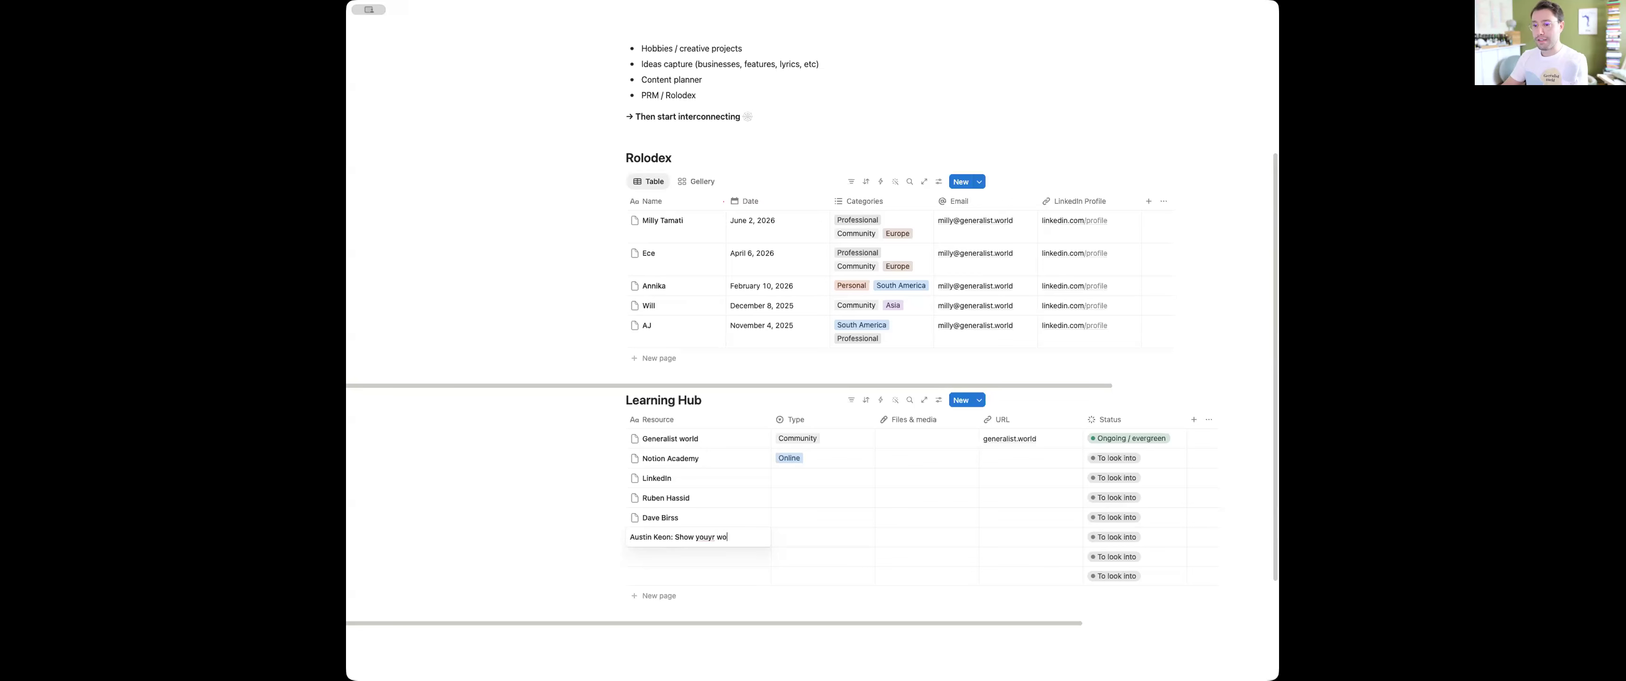
key(BackSpace)
key(BackSpace)
key(BackSpace)
key(BackSpace)
text(work)
key(Return)
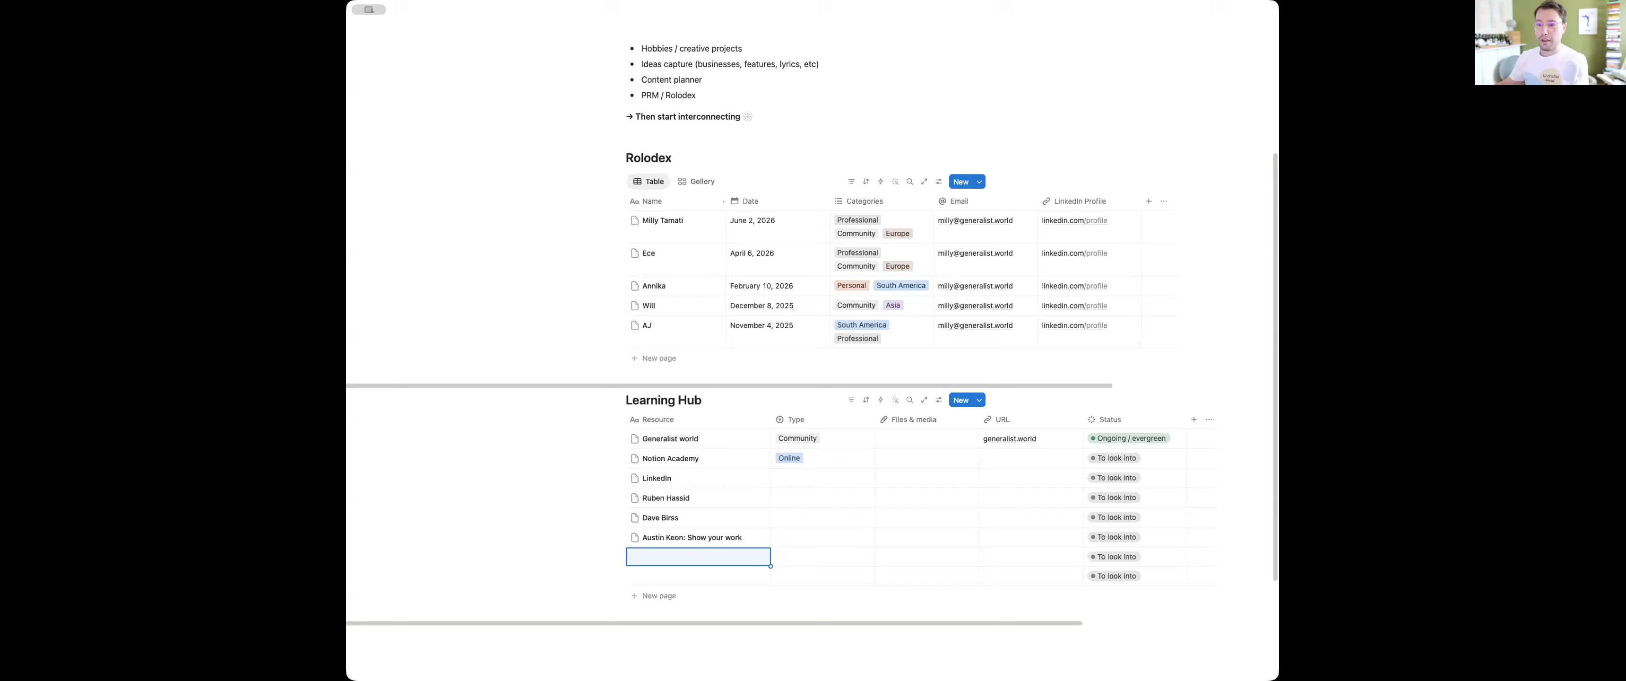
Delete the two remaining empty rows of the Learning Hub
click(617, 557)
click(617, 576)
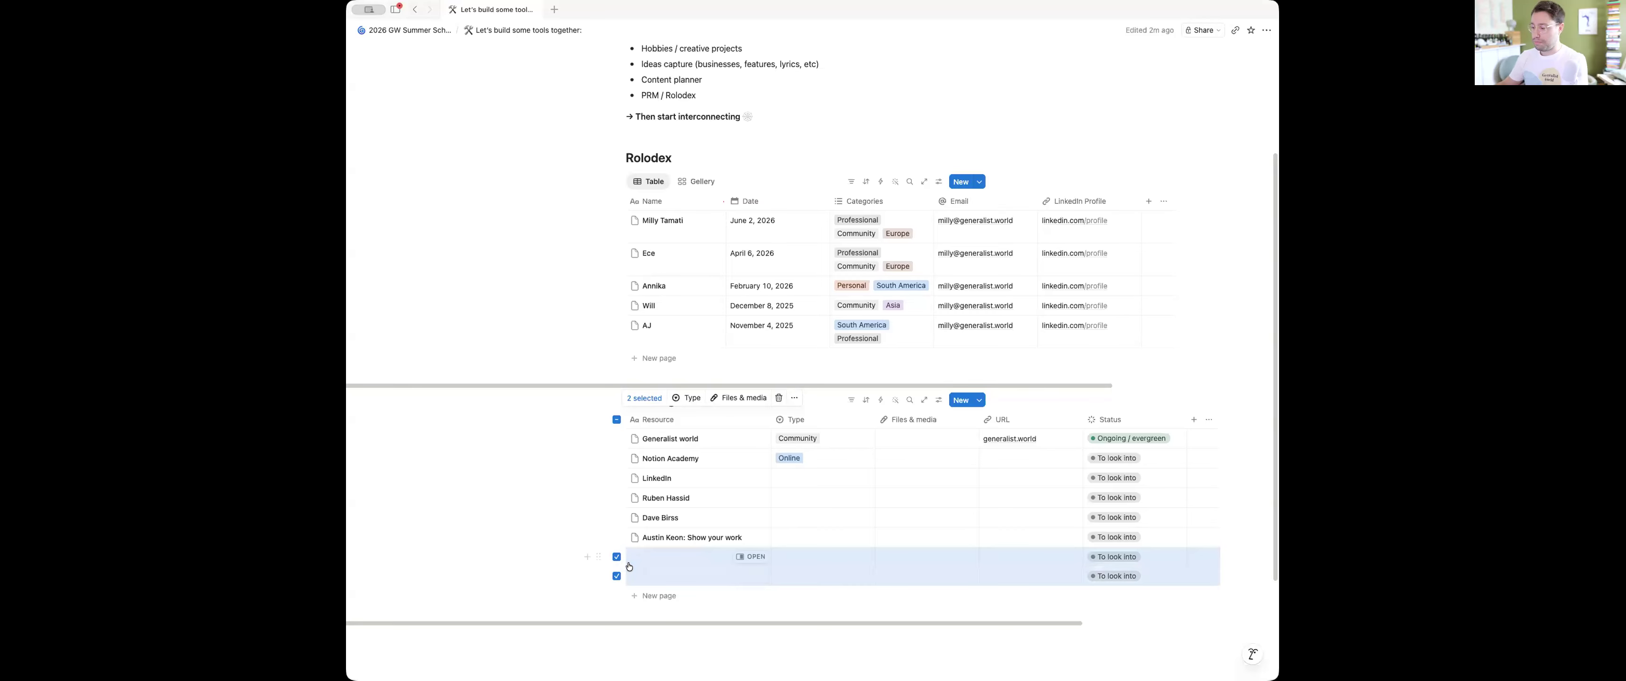
key(BackSpace)
Set the Type of "Austin Keon: Show your work" to Book
click(814, 479)
click(690, 520)
click(808, 538)
click(839, 601)
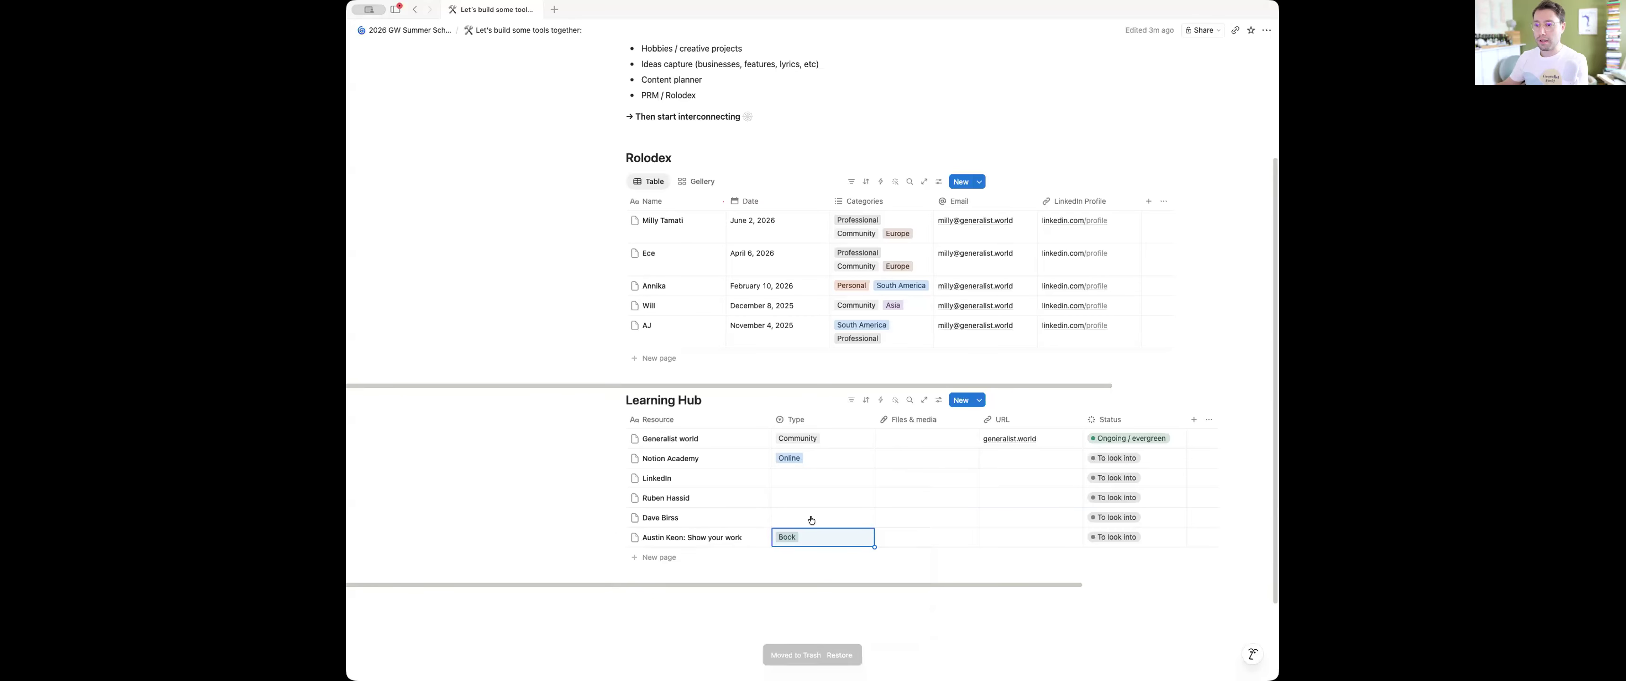
Create a "thought leader" Type option and assign it to the "Dave Birss" resource
click(811, 518)
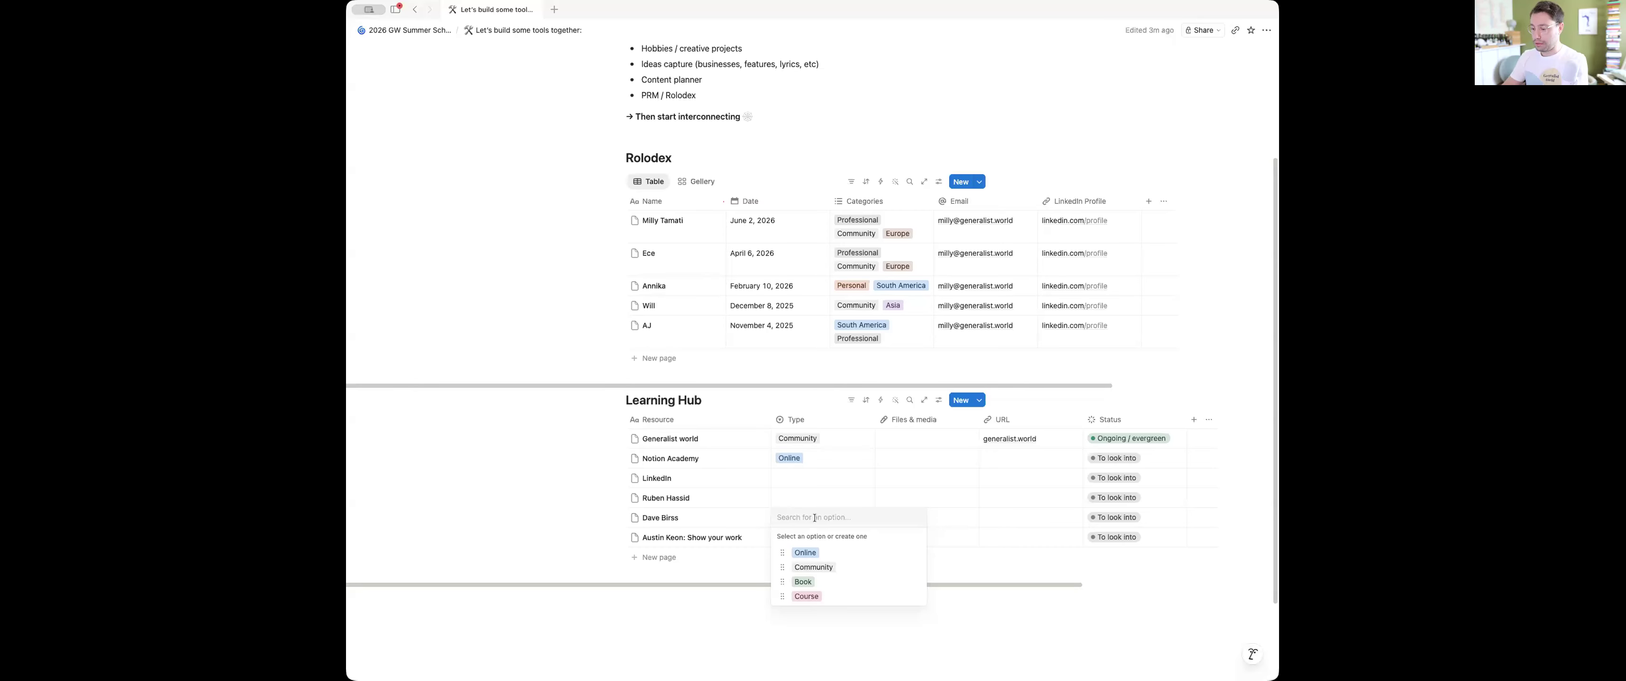
text(thought )
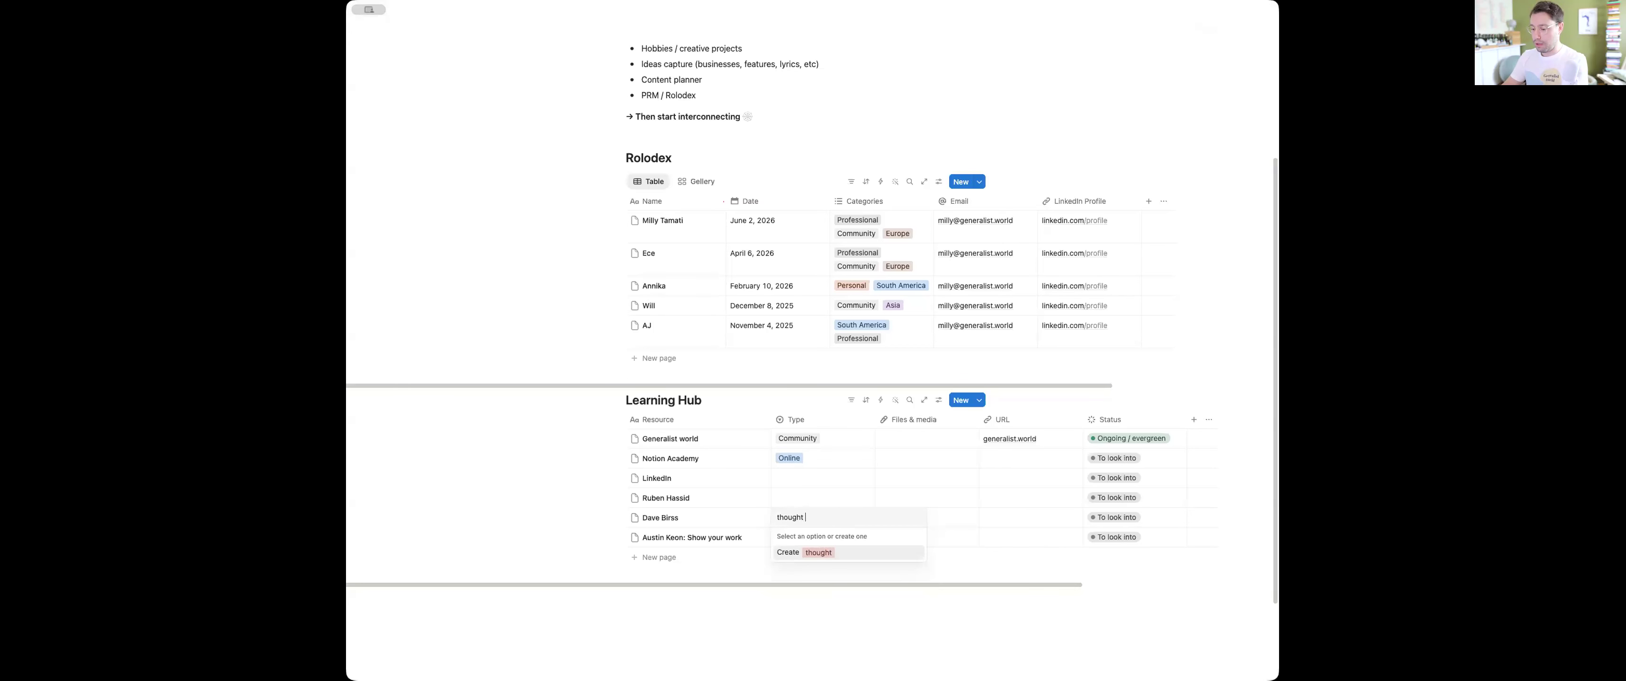
text(leader)
key(Return)
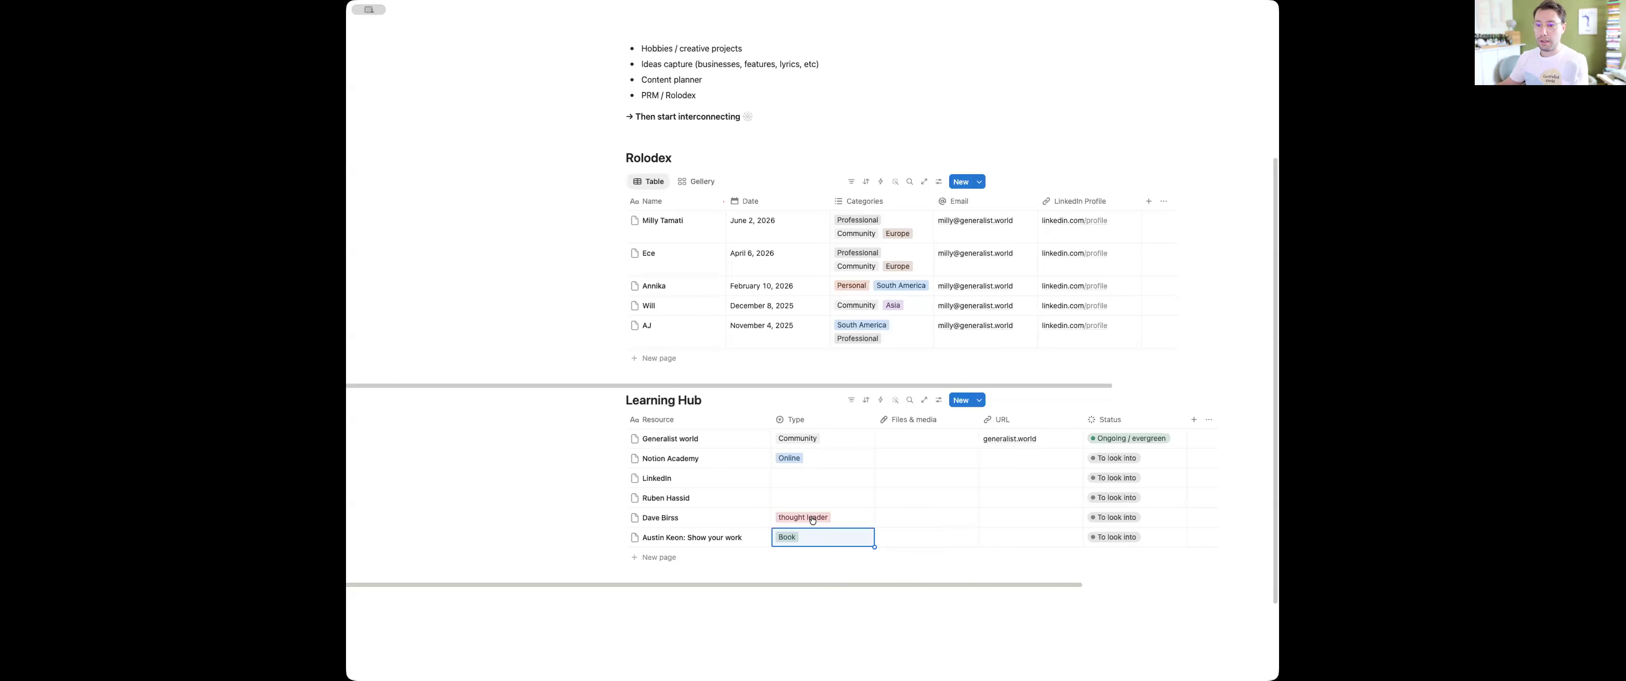
Set the Type of "Ruben Hassid" to "thought leader" and the Type of "LinkedIn" to Online
click(814, 499)
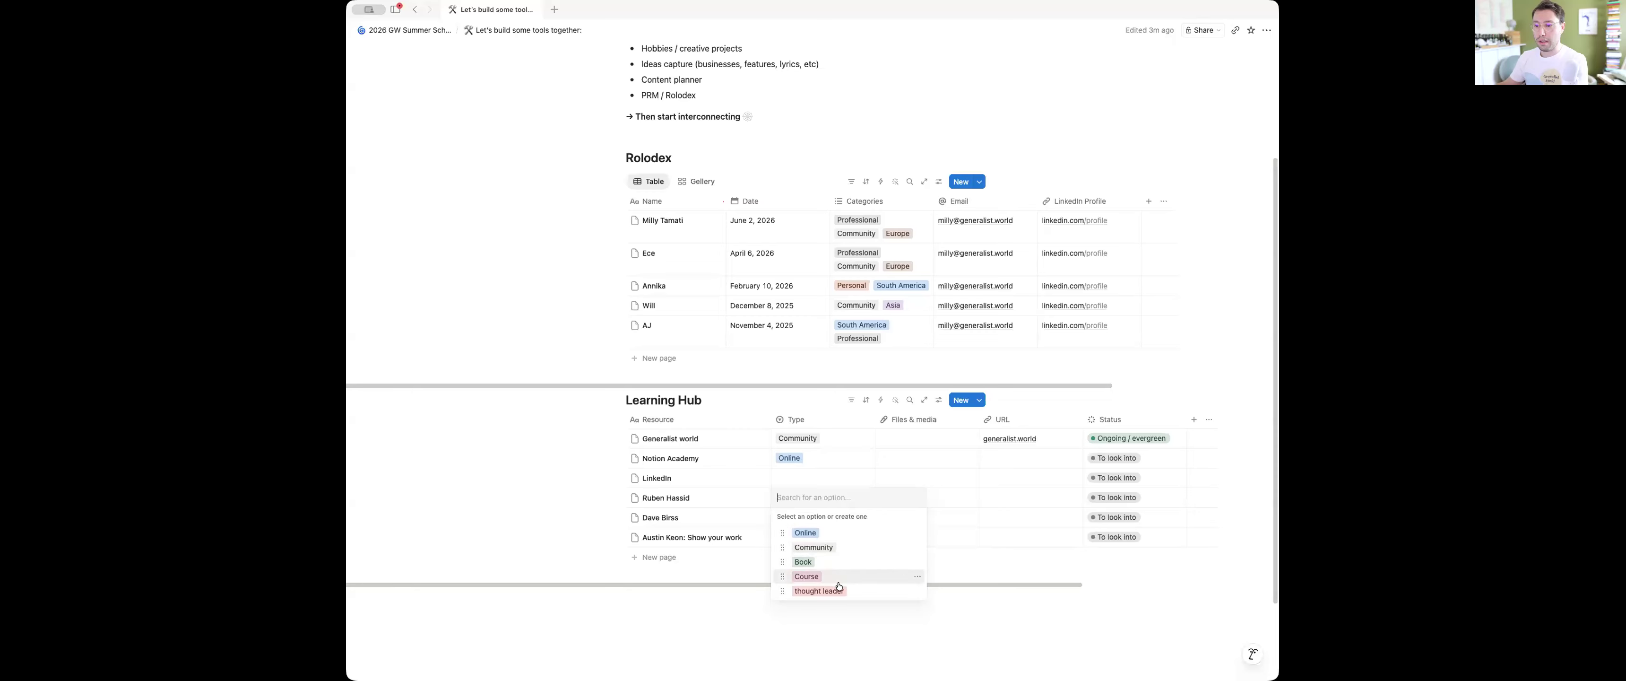
click(815, 586)
click(804, 478)
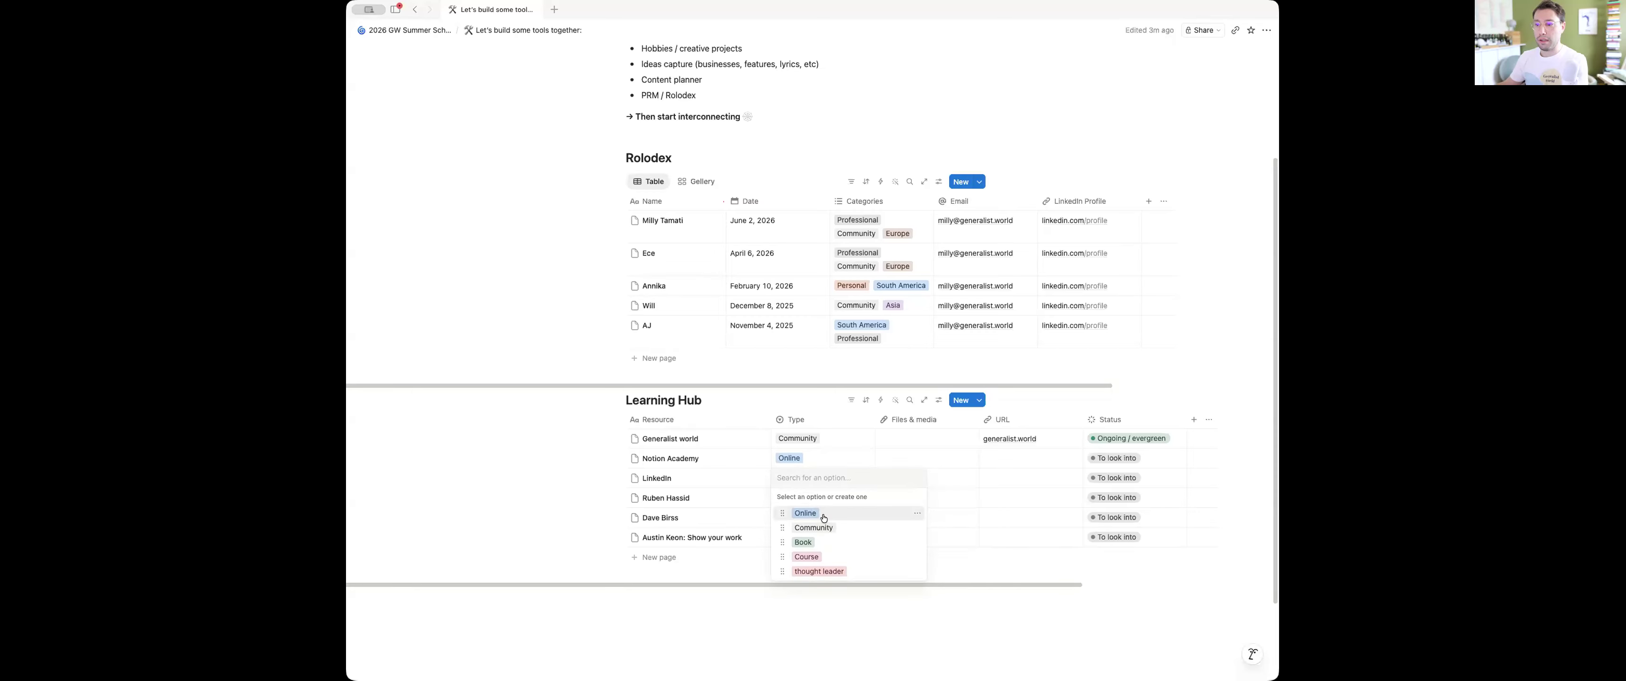
click(824, 516)
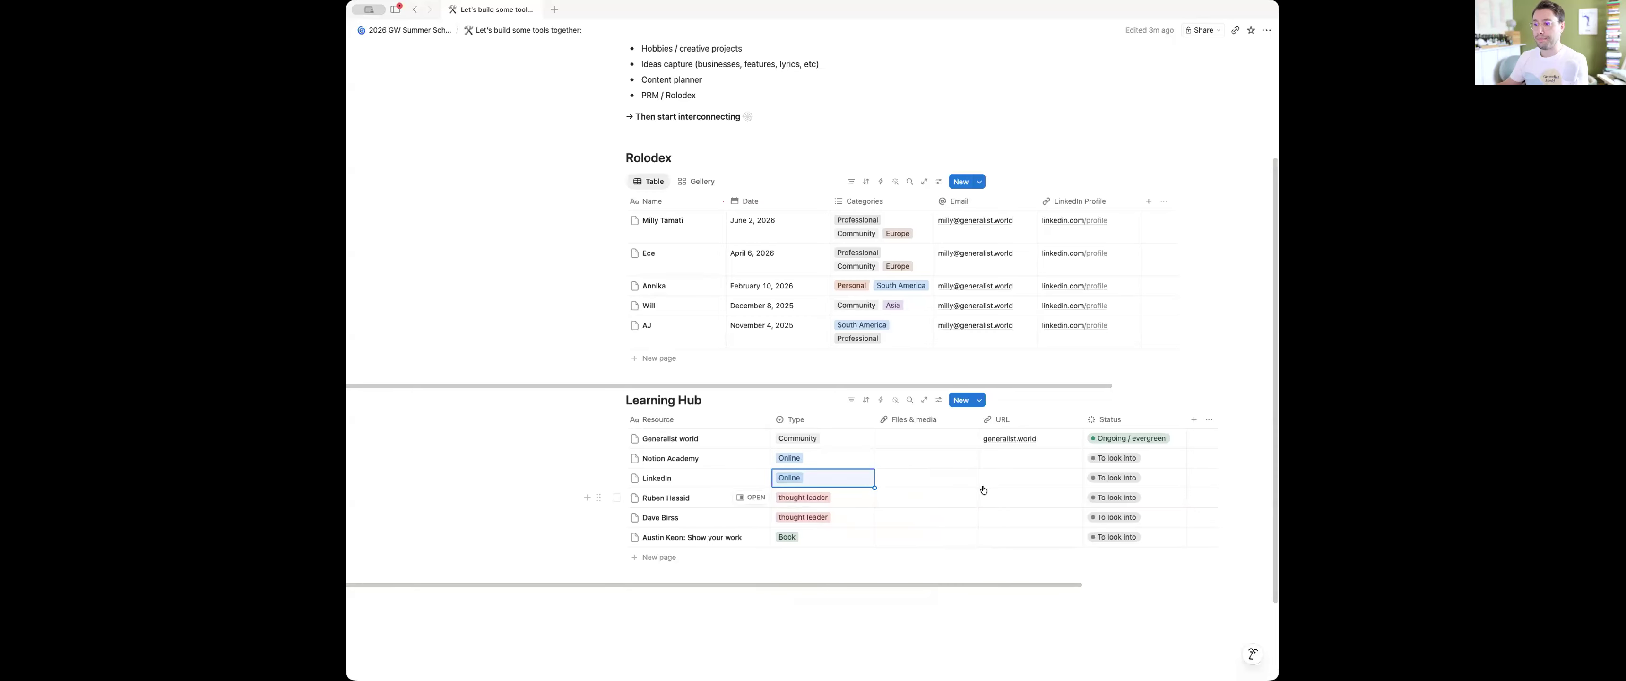
Fill the first resource's generalist.world URL down to all the other Learning Hub rows
click(1060, 444)
click(1105, 452)
drag(1082, 448, 1069, 538)
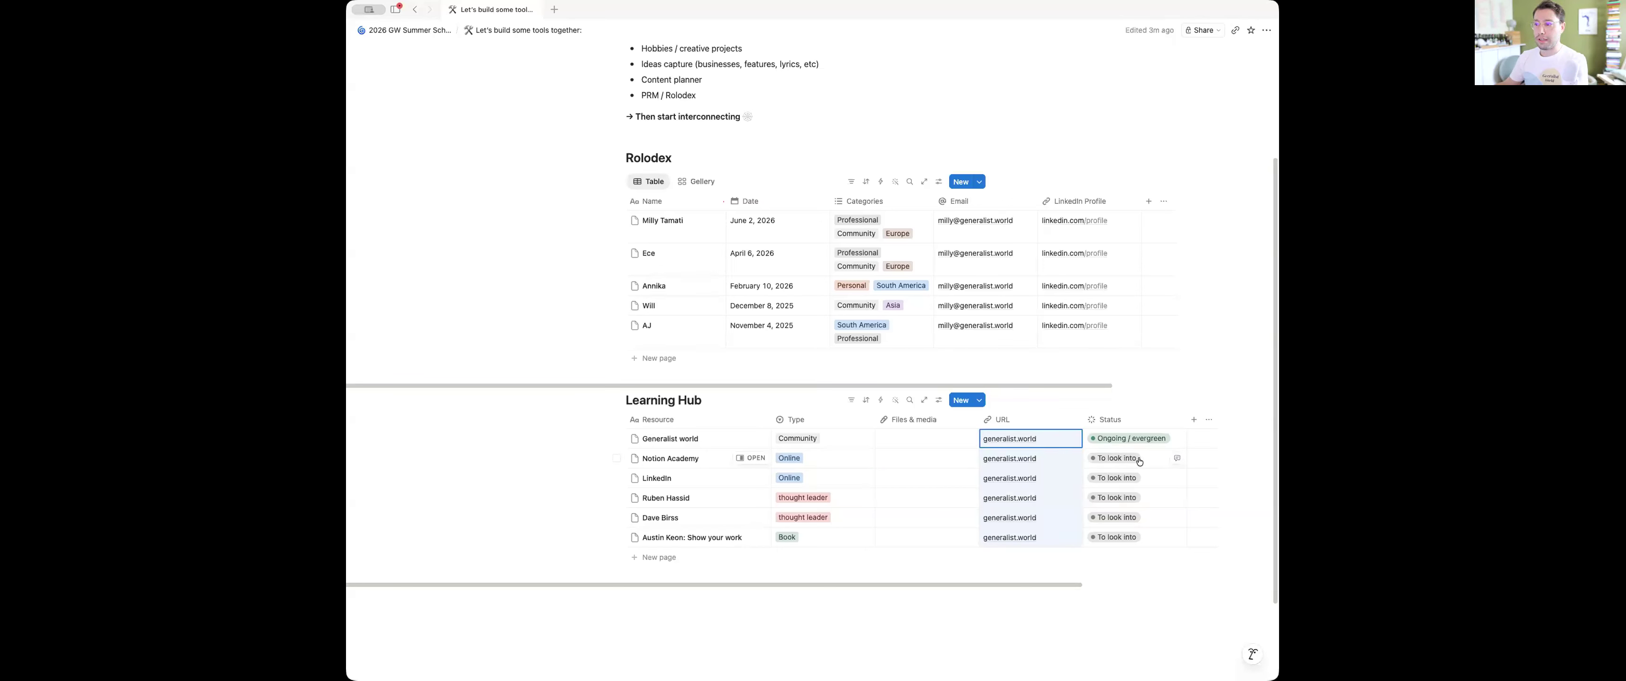
Set the "LinkedIn" resource's Status to "Ongoing / evergreen"
click(1130, 458)
key(Escape)
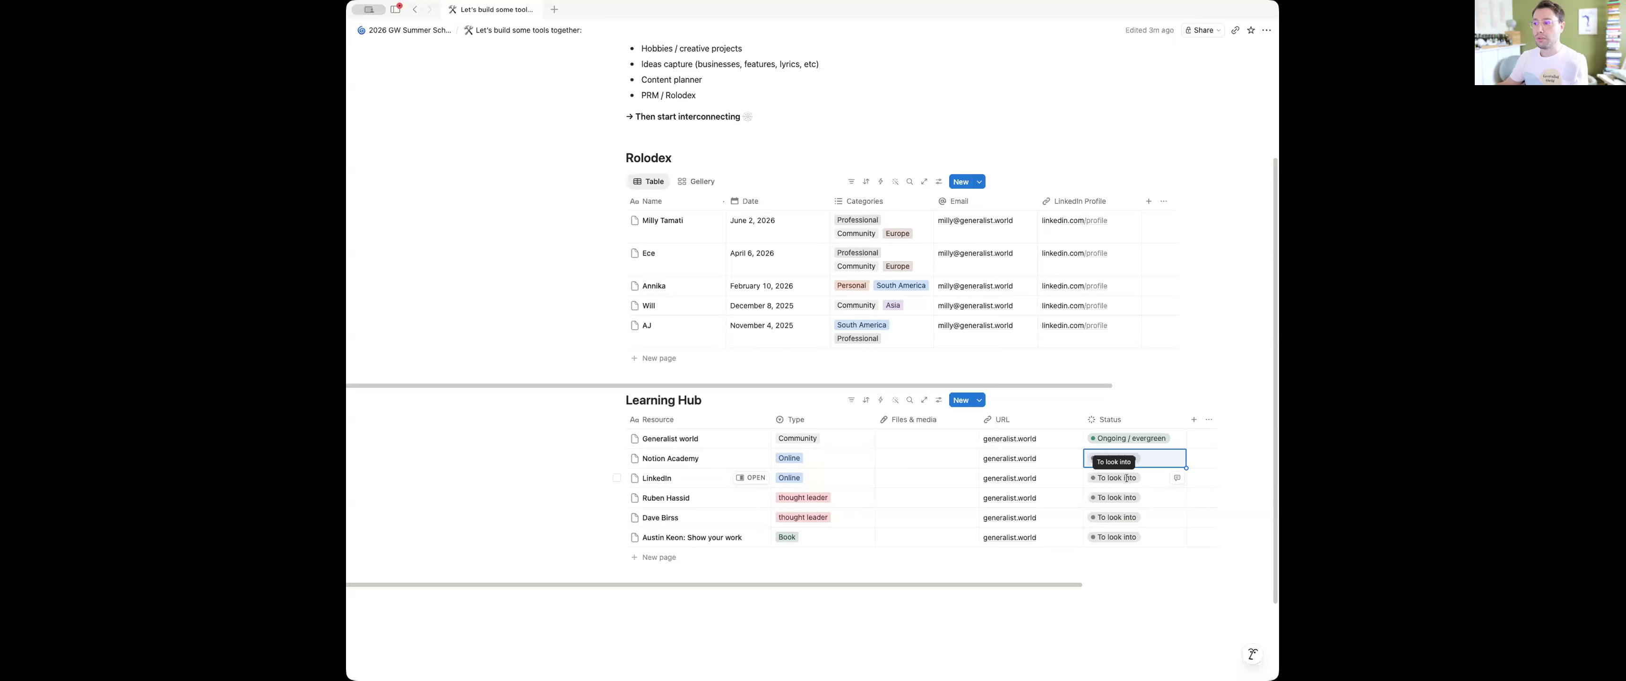
click(1127, 478)
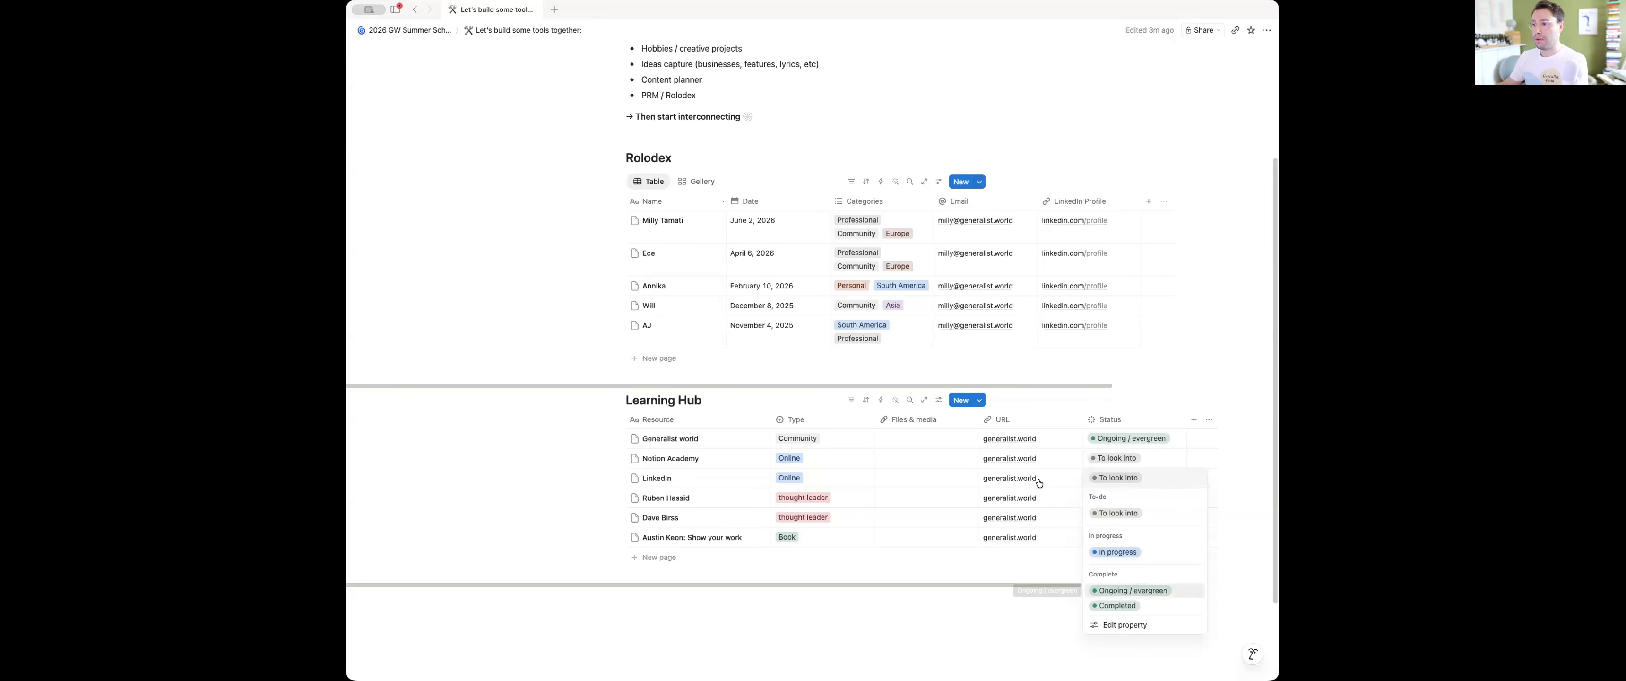
click(1131, 591)
Change the "Ruben Hassid" resource's Type to Course and set its Status to Completed
click(1127, 499)
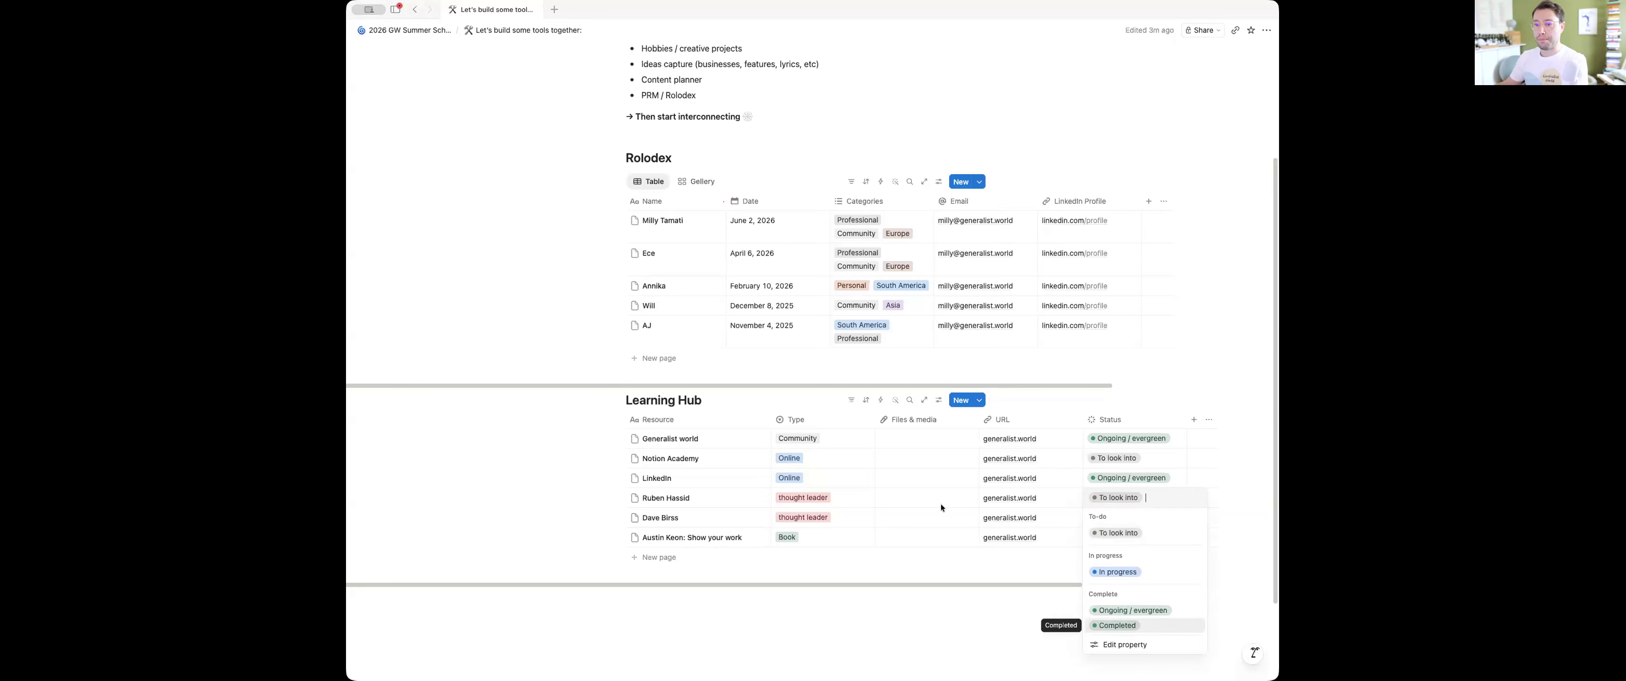
key(Escape)
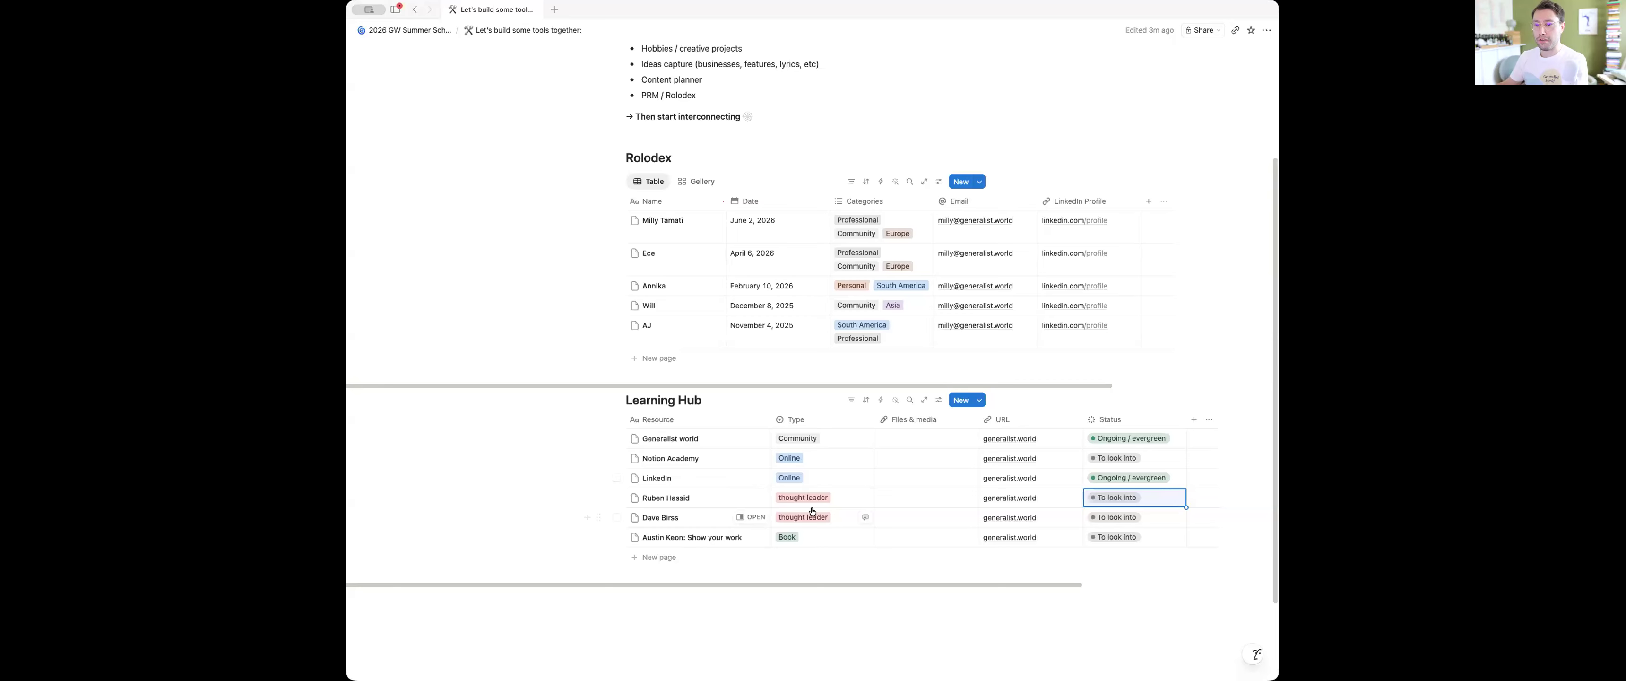
click(831, 496)
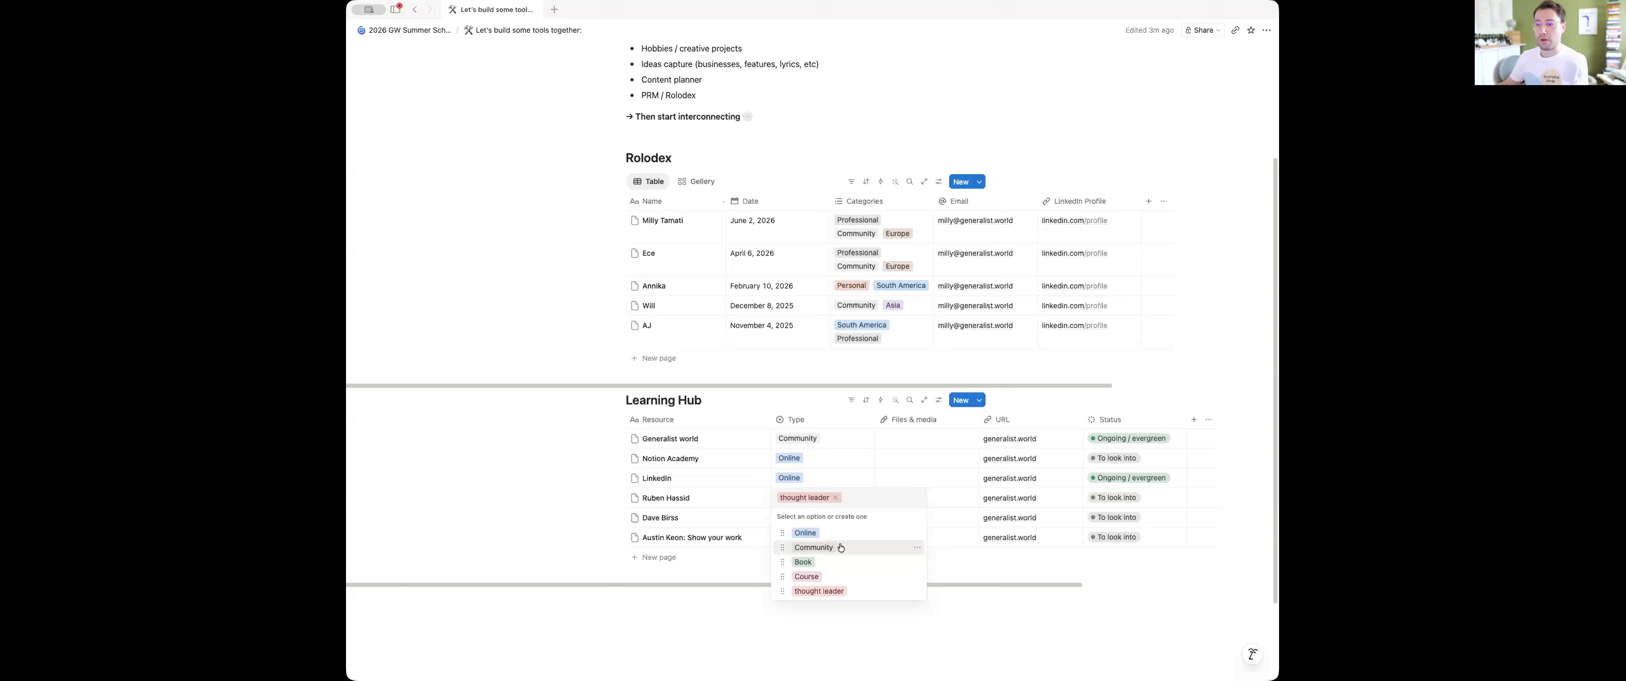
click(840, 575)
click(1126, 504)
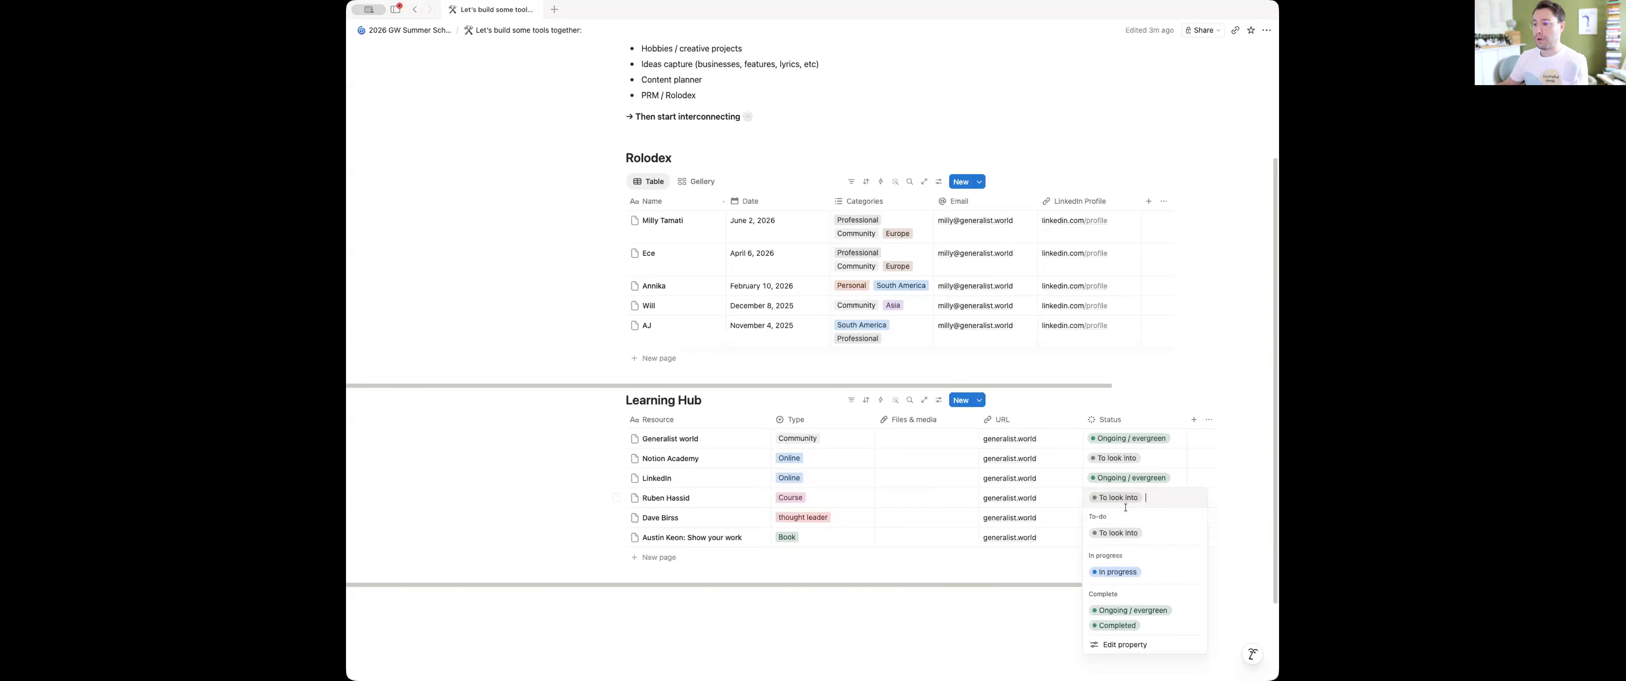
click(1117, 625)
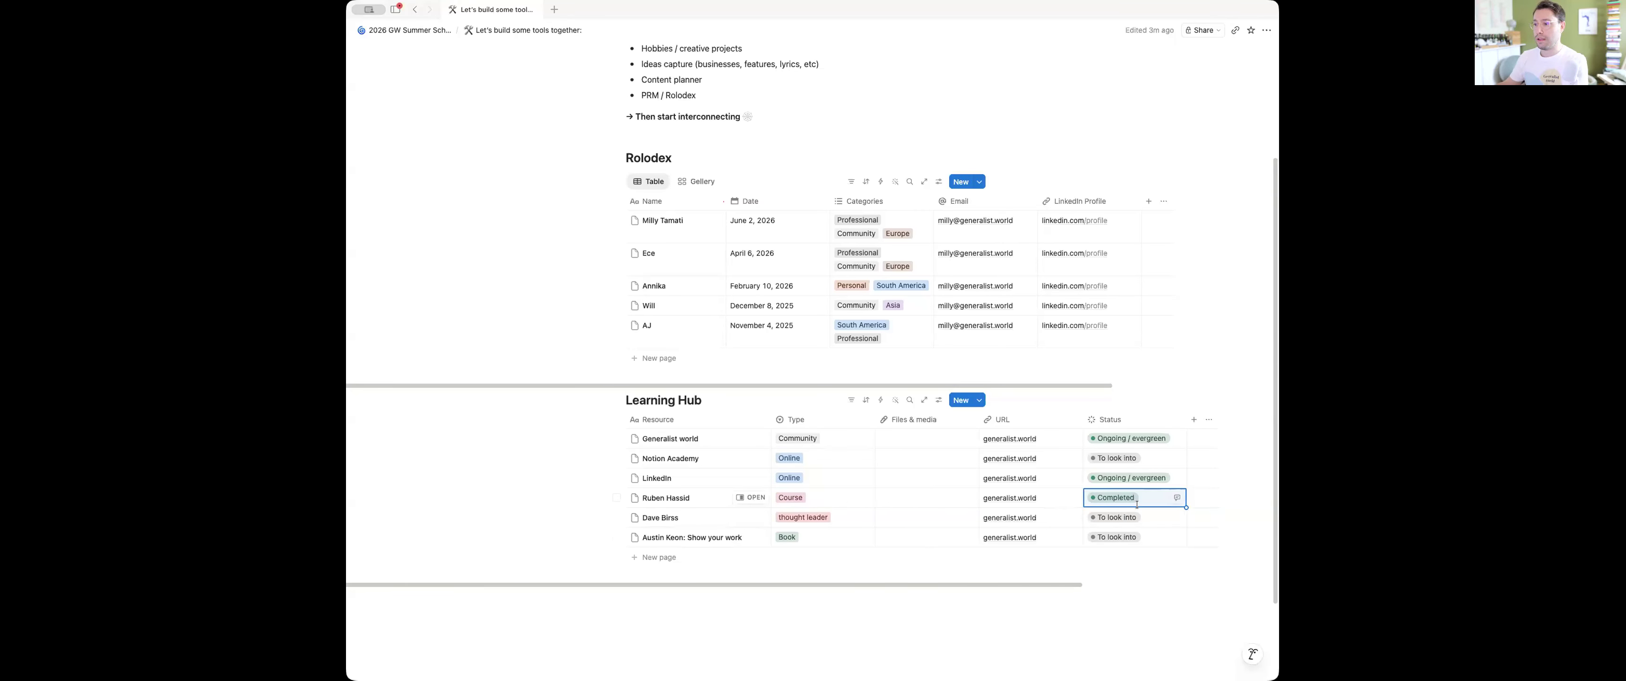
Change the colour of the Learning Hub's "Completed" status option to purple and close the property settings
click(1143, 515)
click(1111, 646)
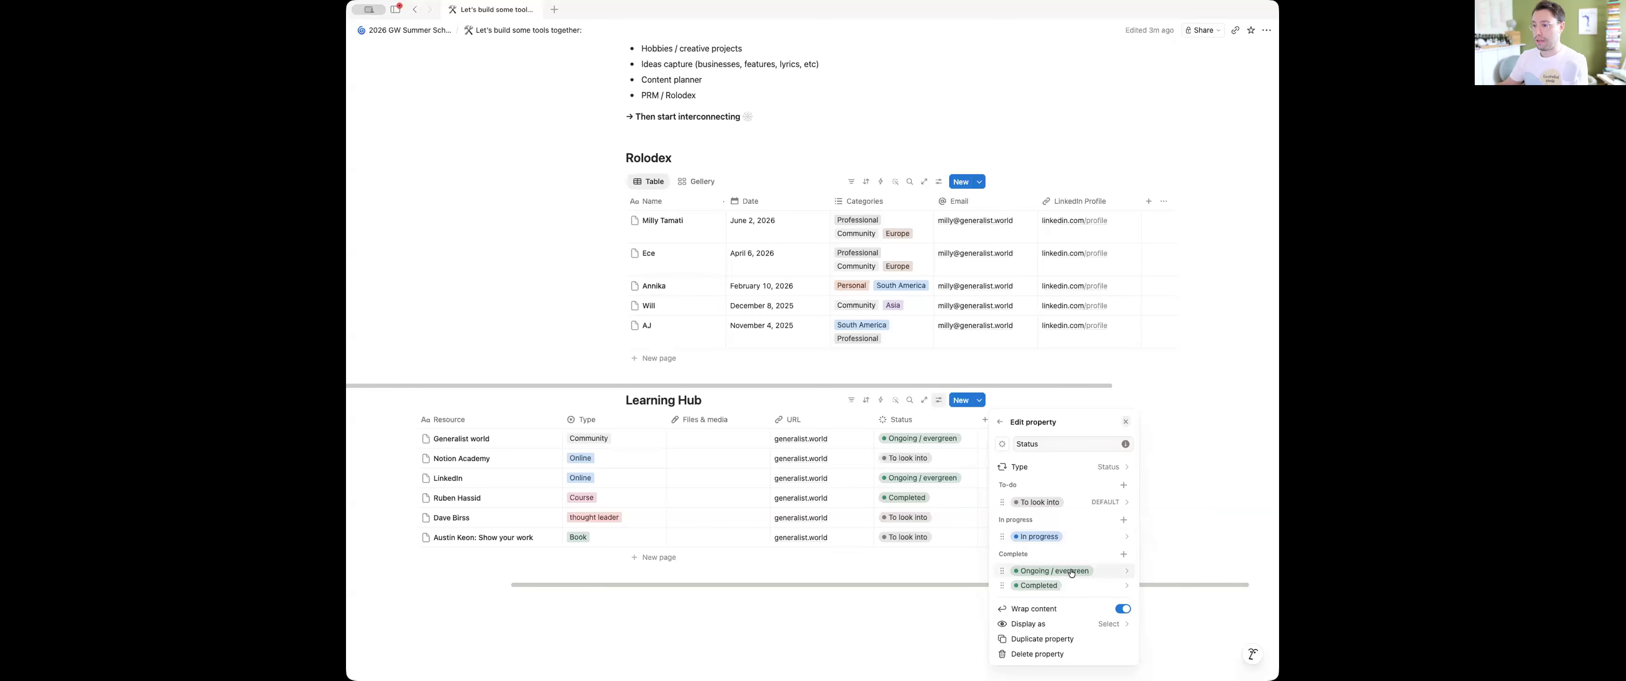
click(1043, 585)
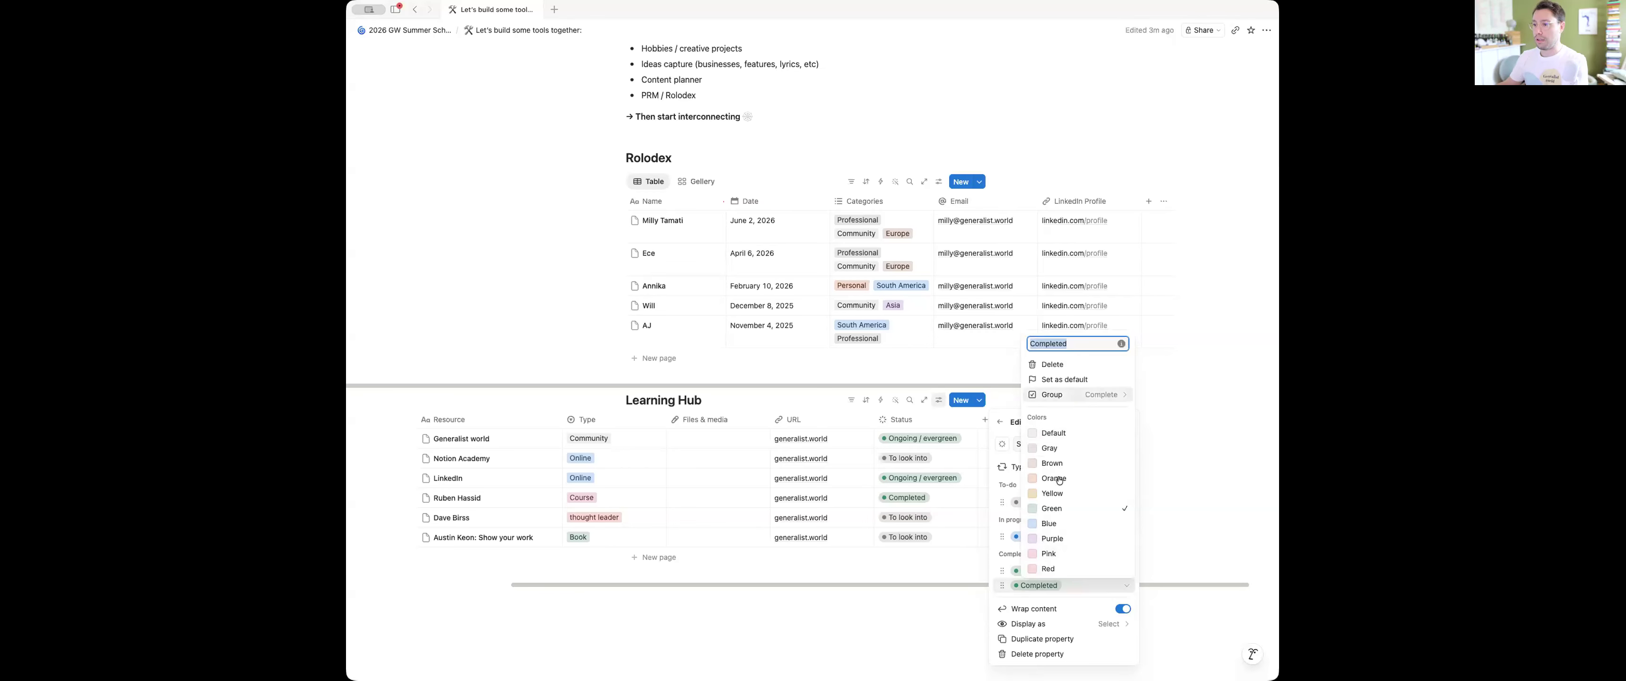
click(1052, 538)
click(882, 538)
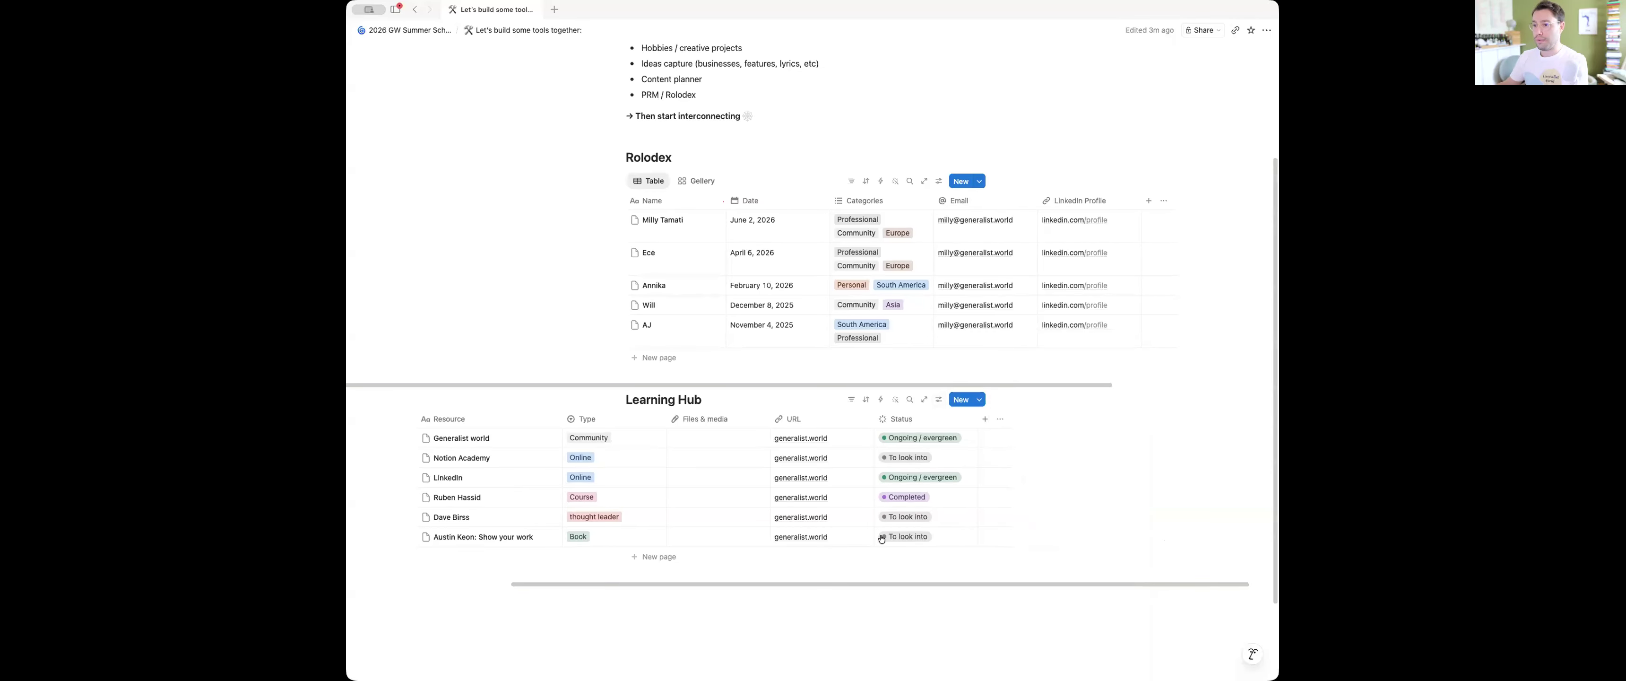
Set the Status of the thought leader resource and the "Show your work" book to "In progress" in the Learning Hub
click(894, 516)
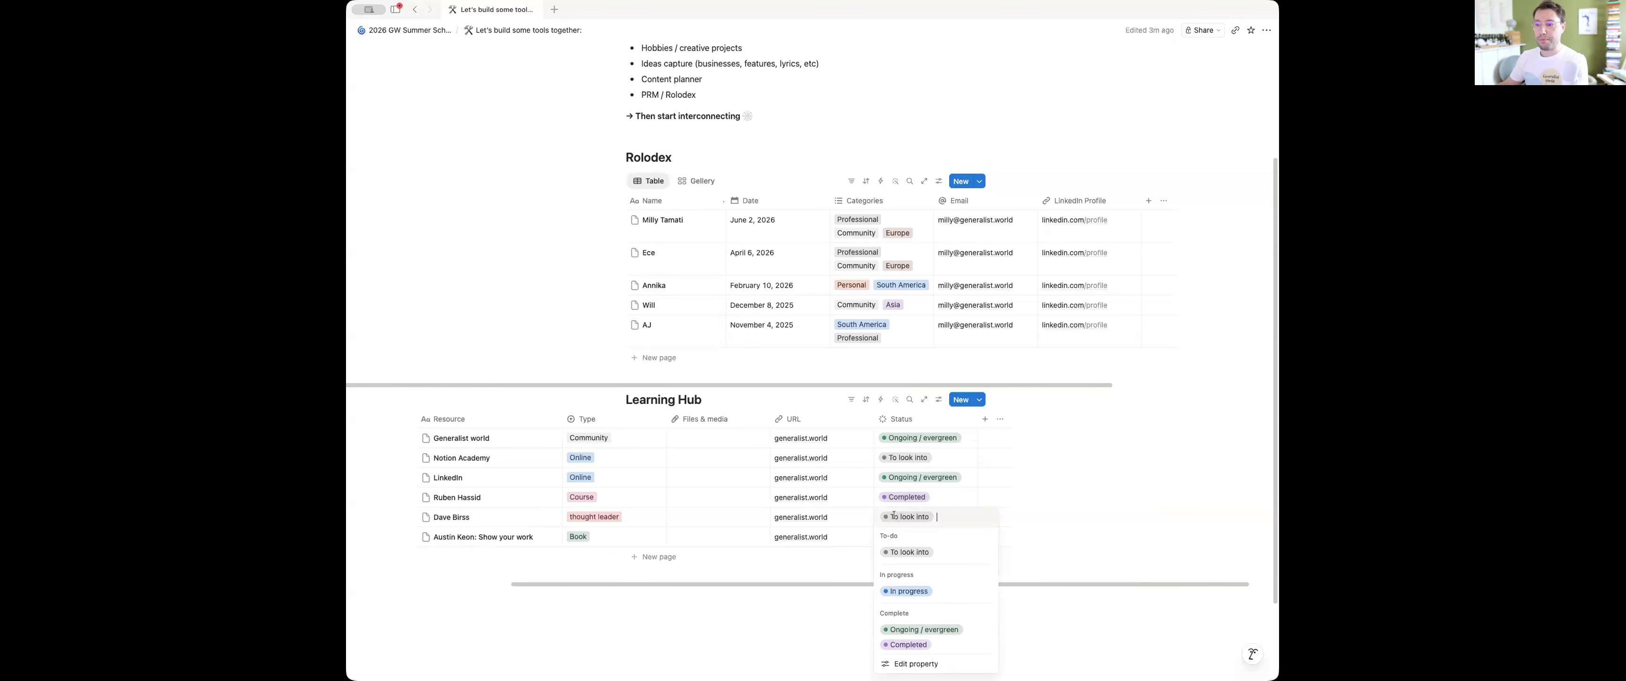
click(927, 590)
key(Escape)
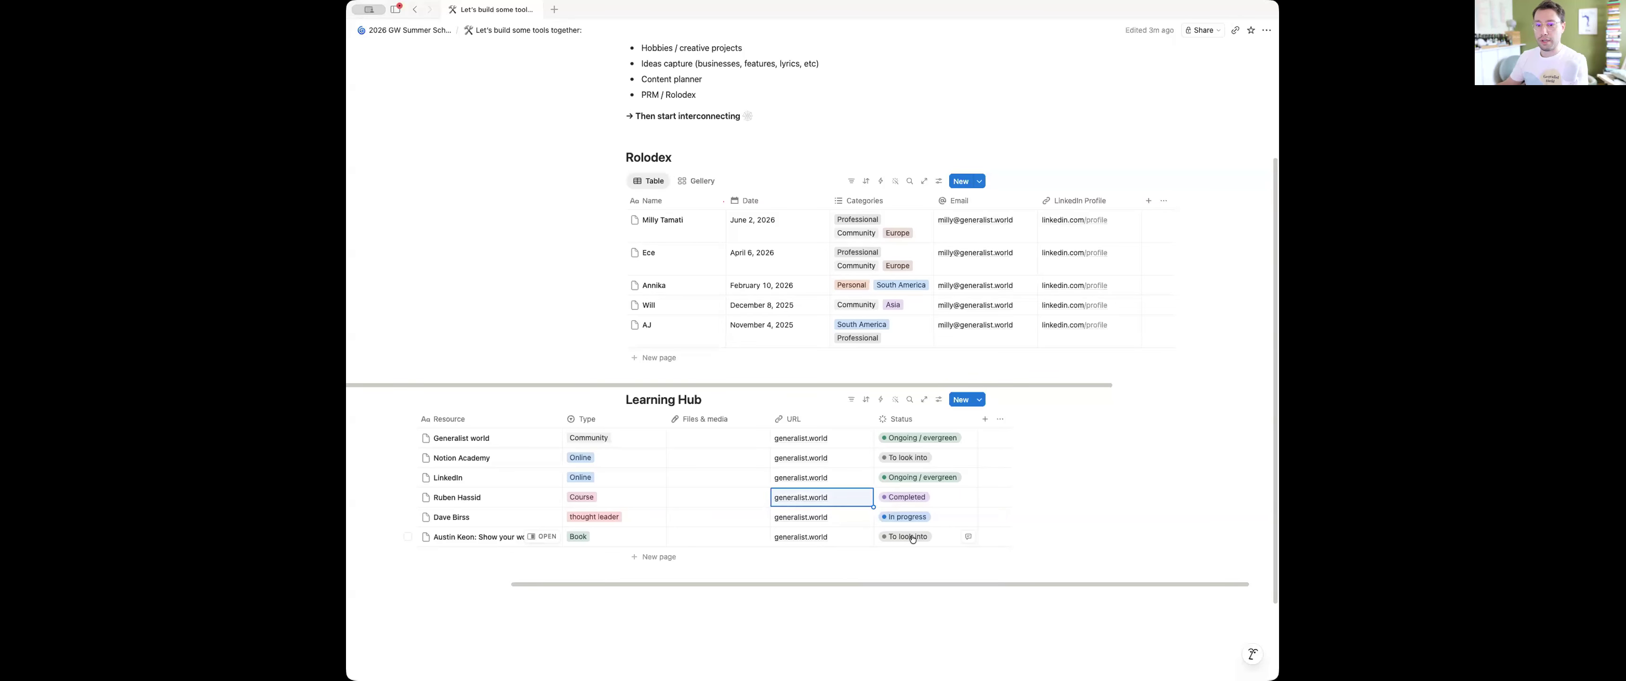
click(914, 537)
click(904, 444)
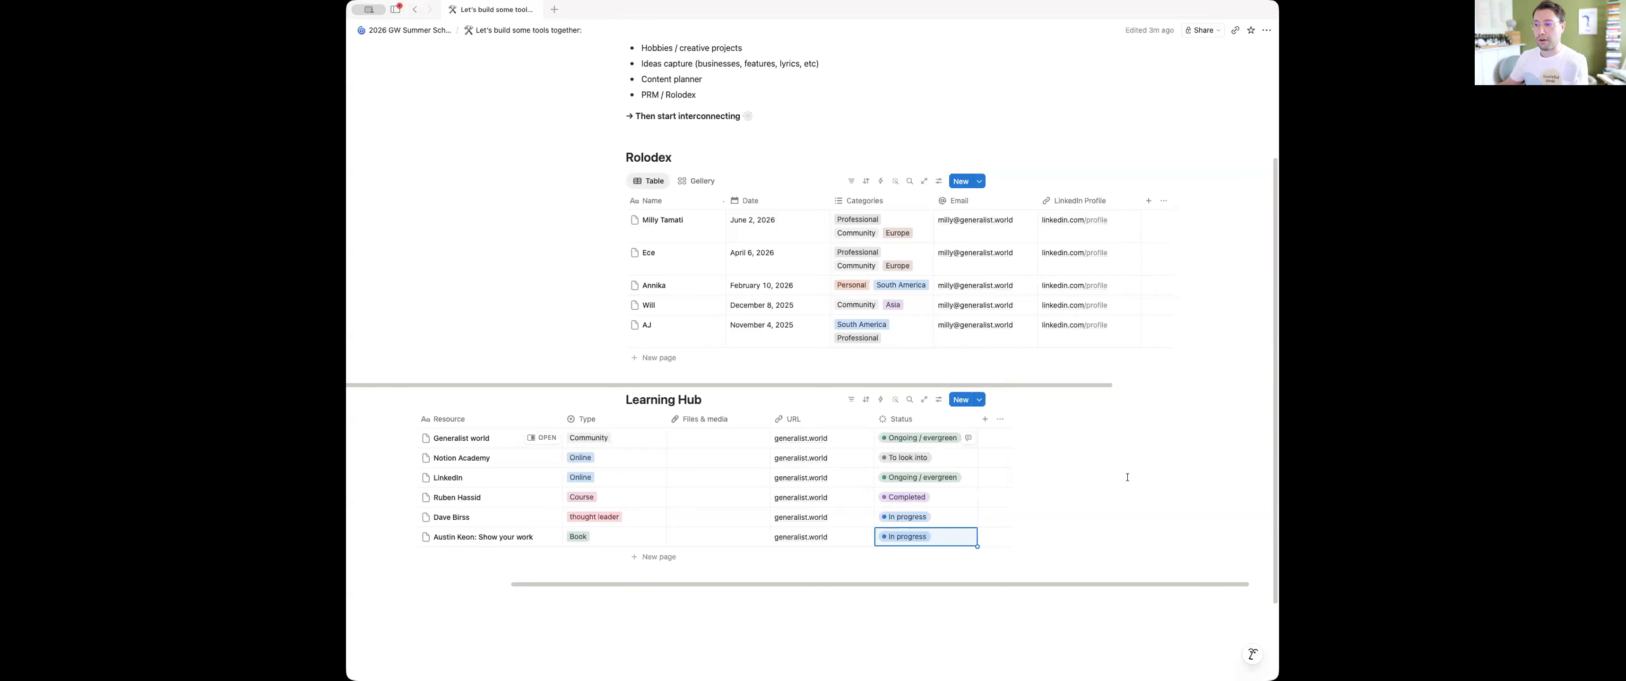
Add a Board view grouped by Status to the Learning Hub database and close its view settings
scroll(847, 470, left, 5)
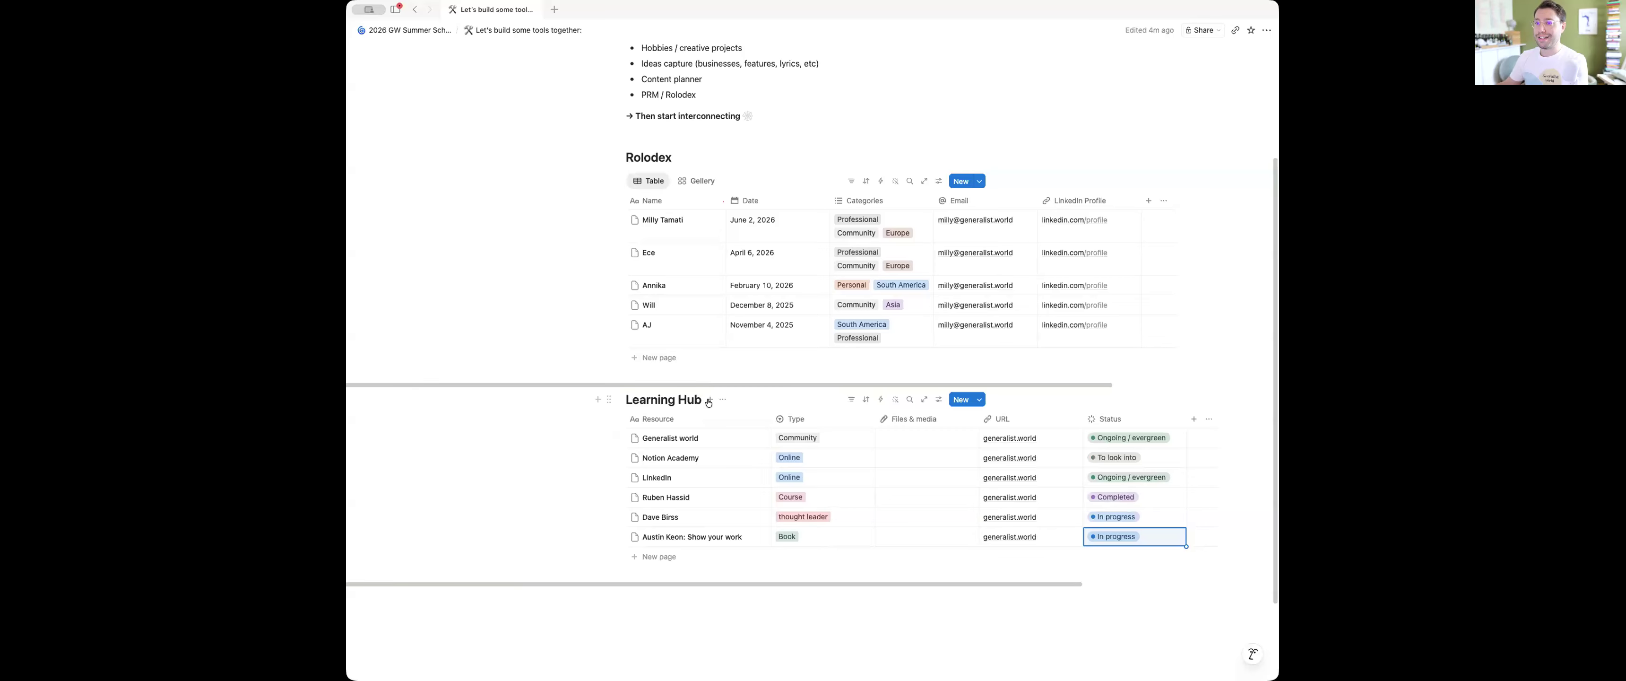
click(709, 400)
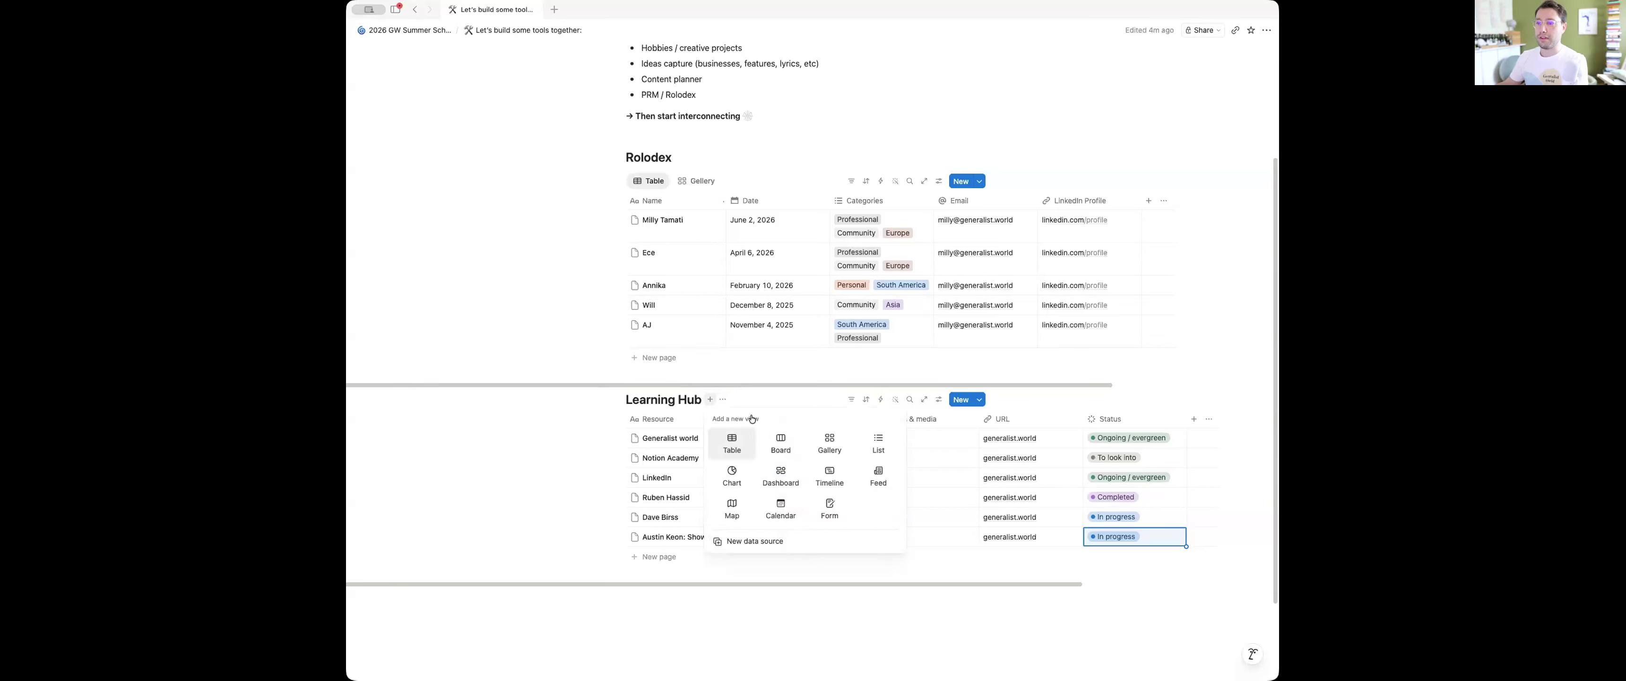
click(779, 444)
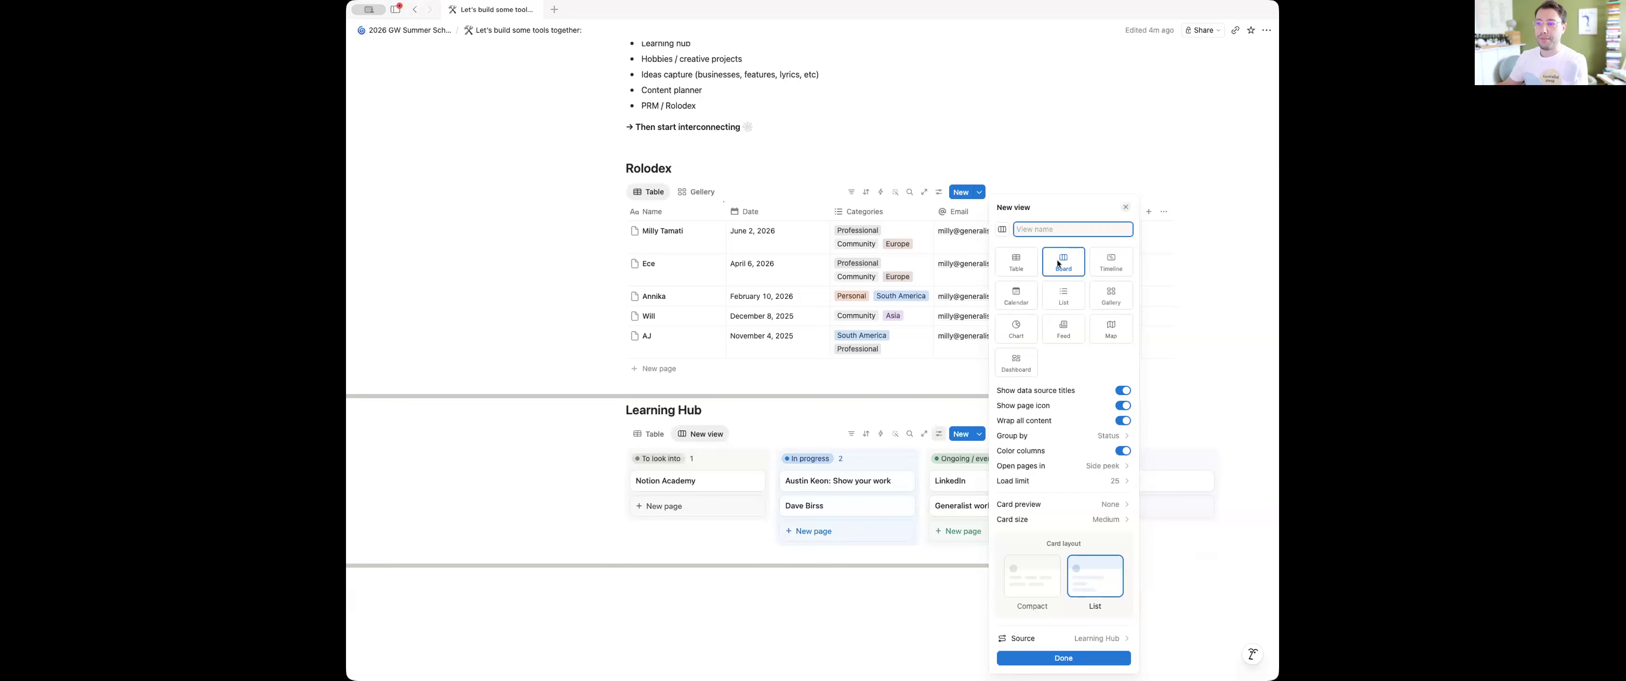
click(768, 418)
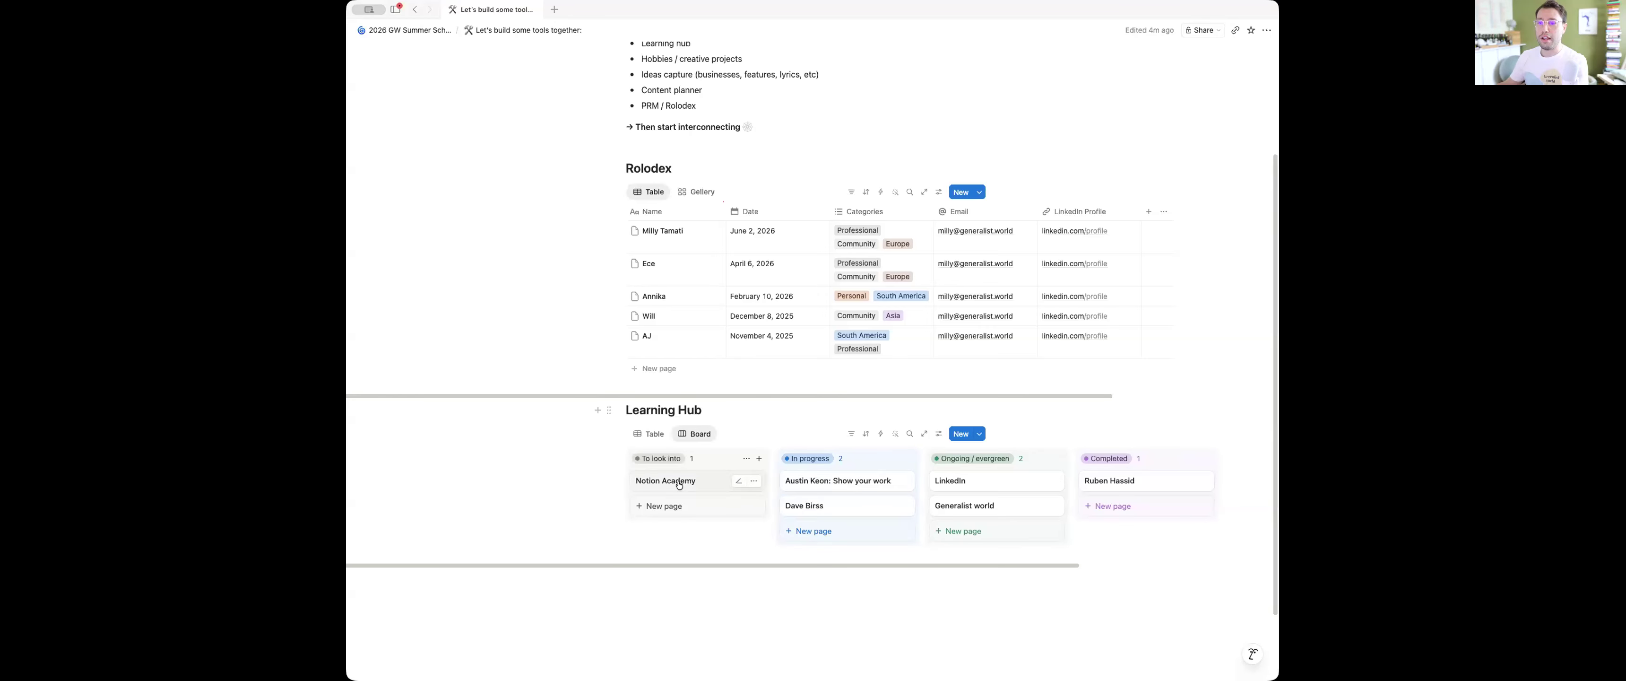
Move the "Notion Academy" card from "To look into" to "In progress" on the board, and check its page properties
drag(679, 485, 813, 478)
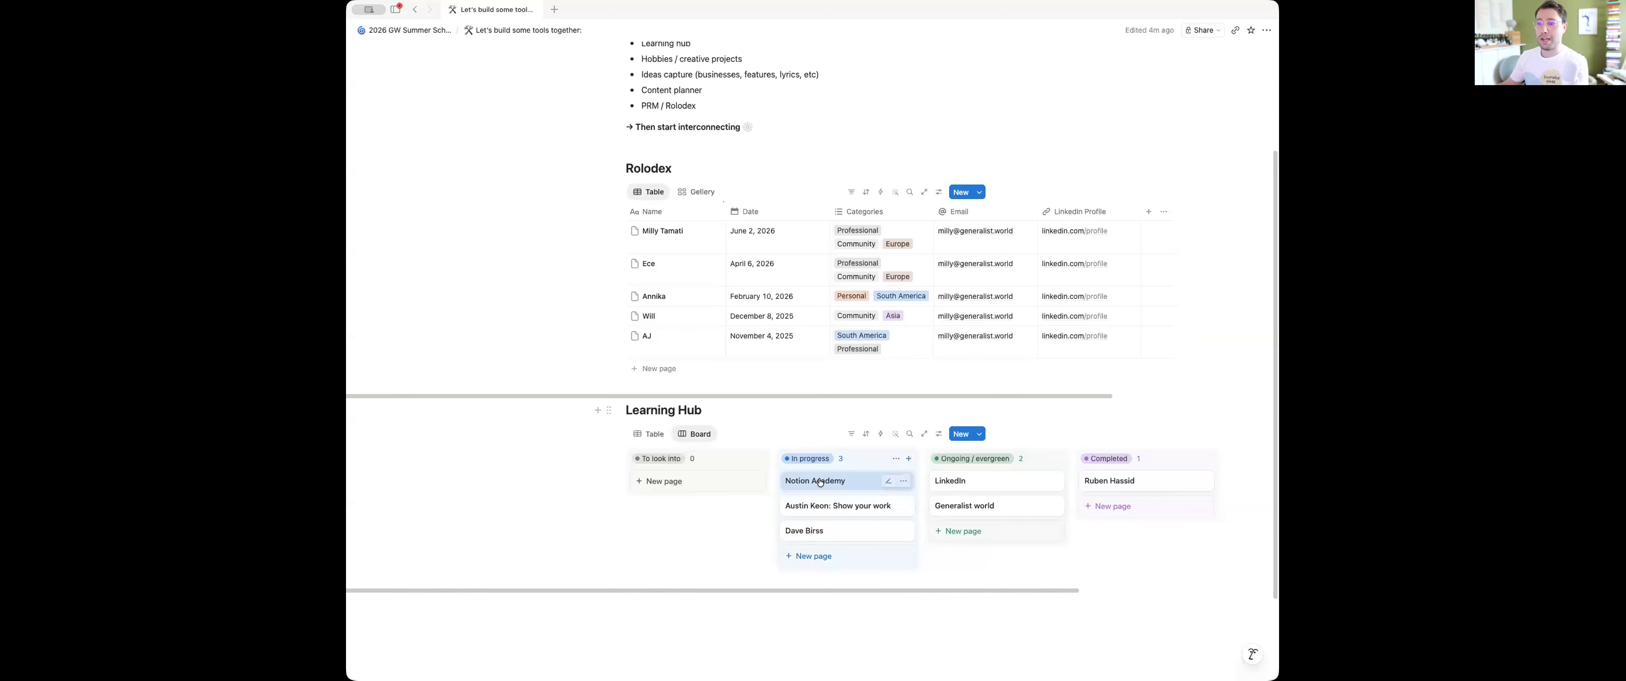
click(819, 481)
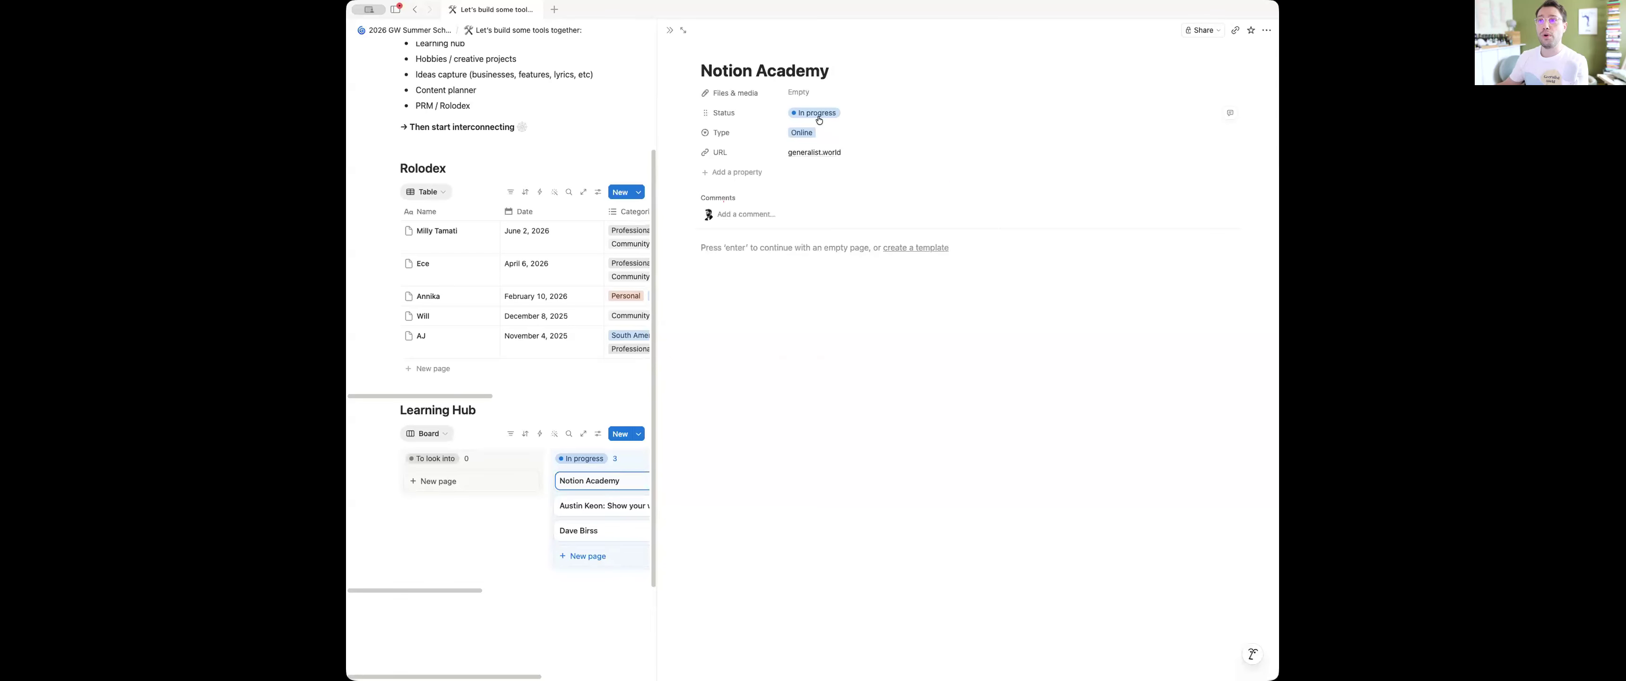
click(670, 30)
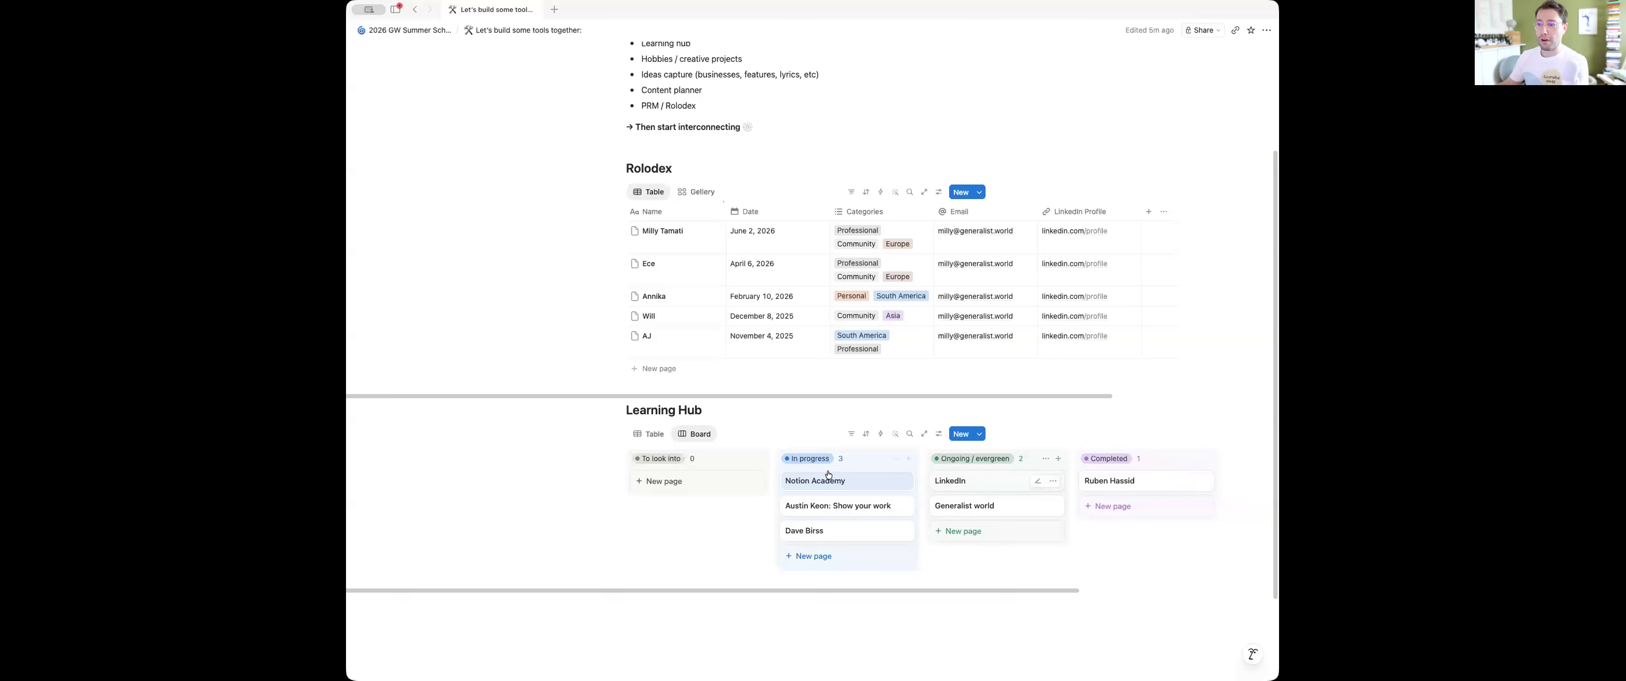
Compare the Learning Hub's Table and Board views, look through the available view types and sort properties, and end on the Table view
click(650, 434)
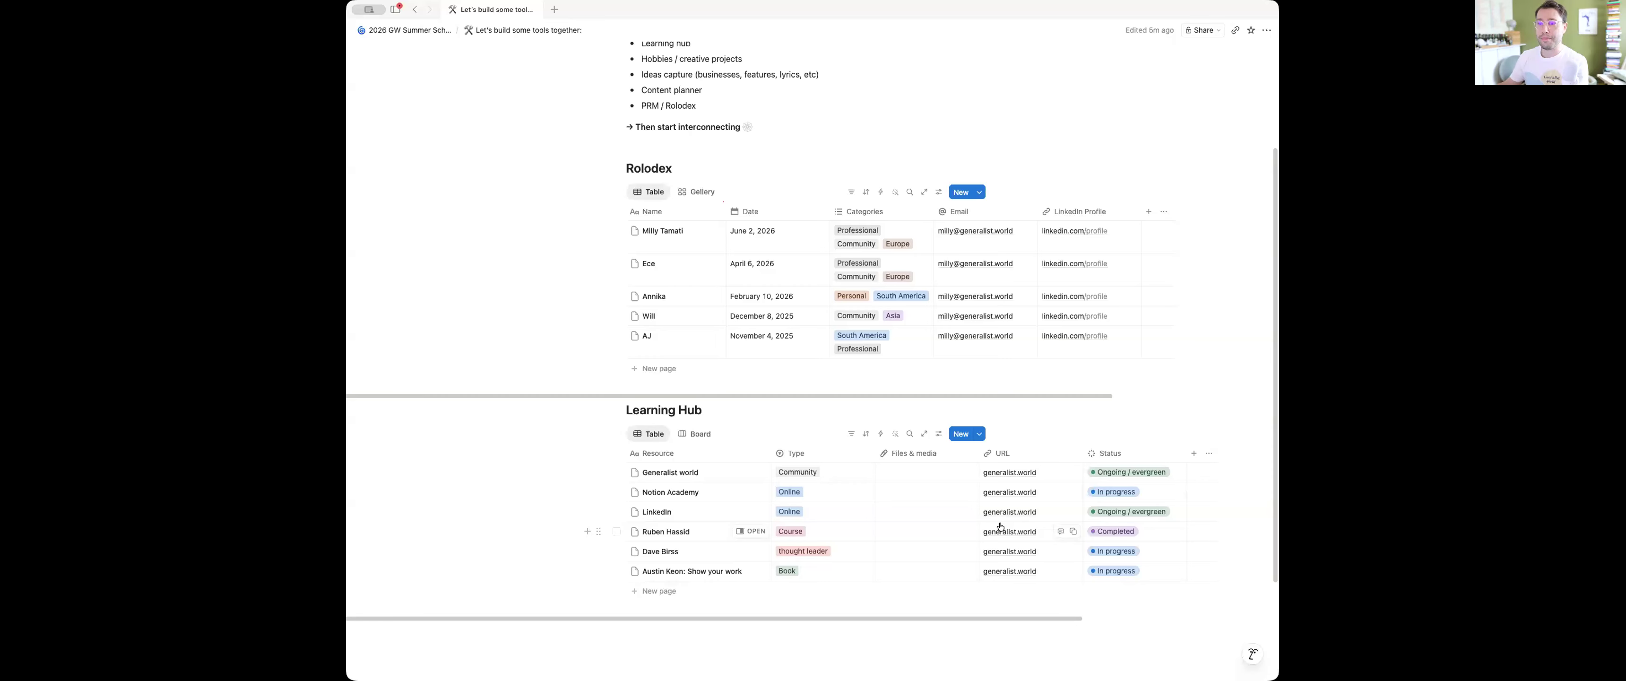
click(689, 435)
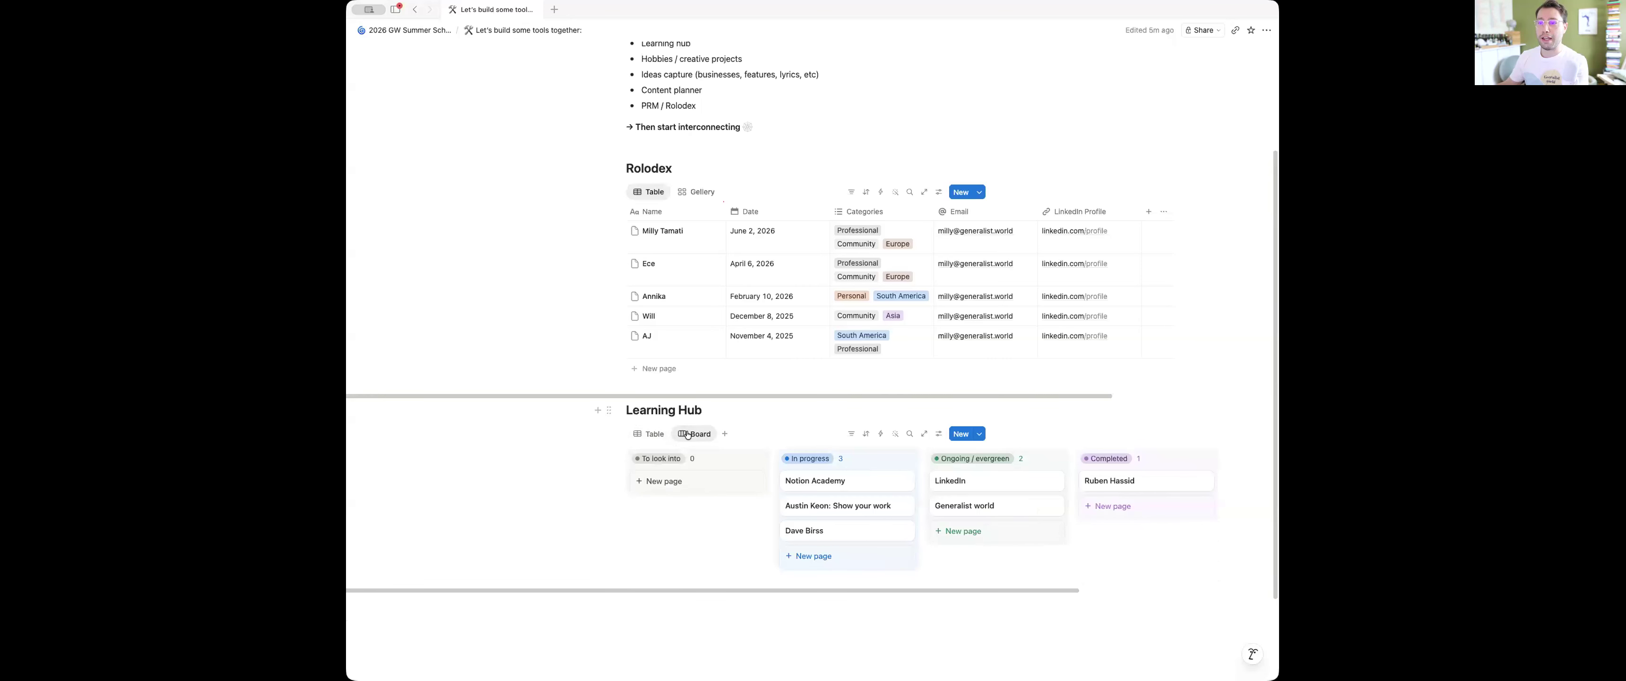
click(725, 434)
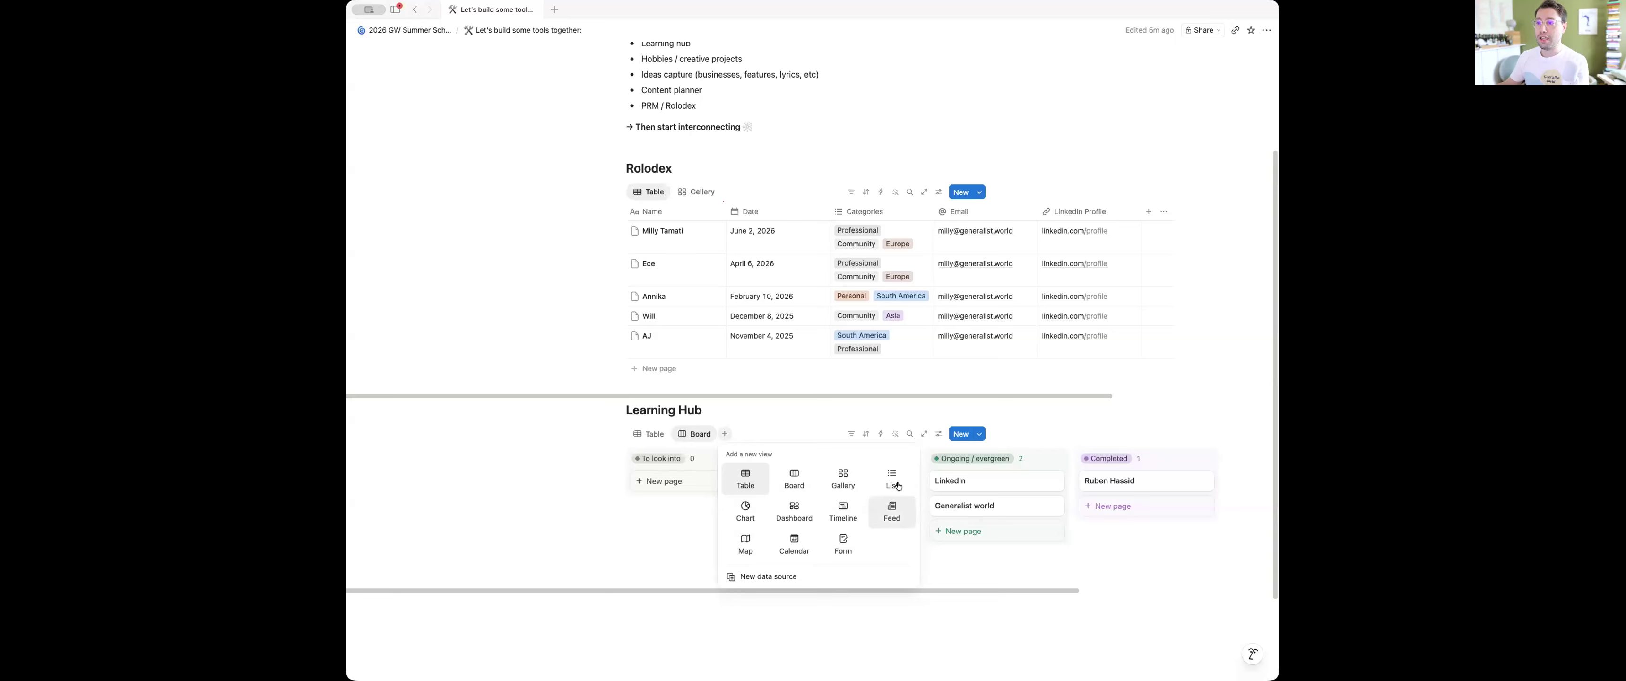
click(1026, 428)
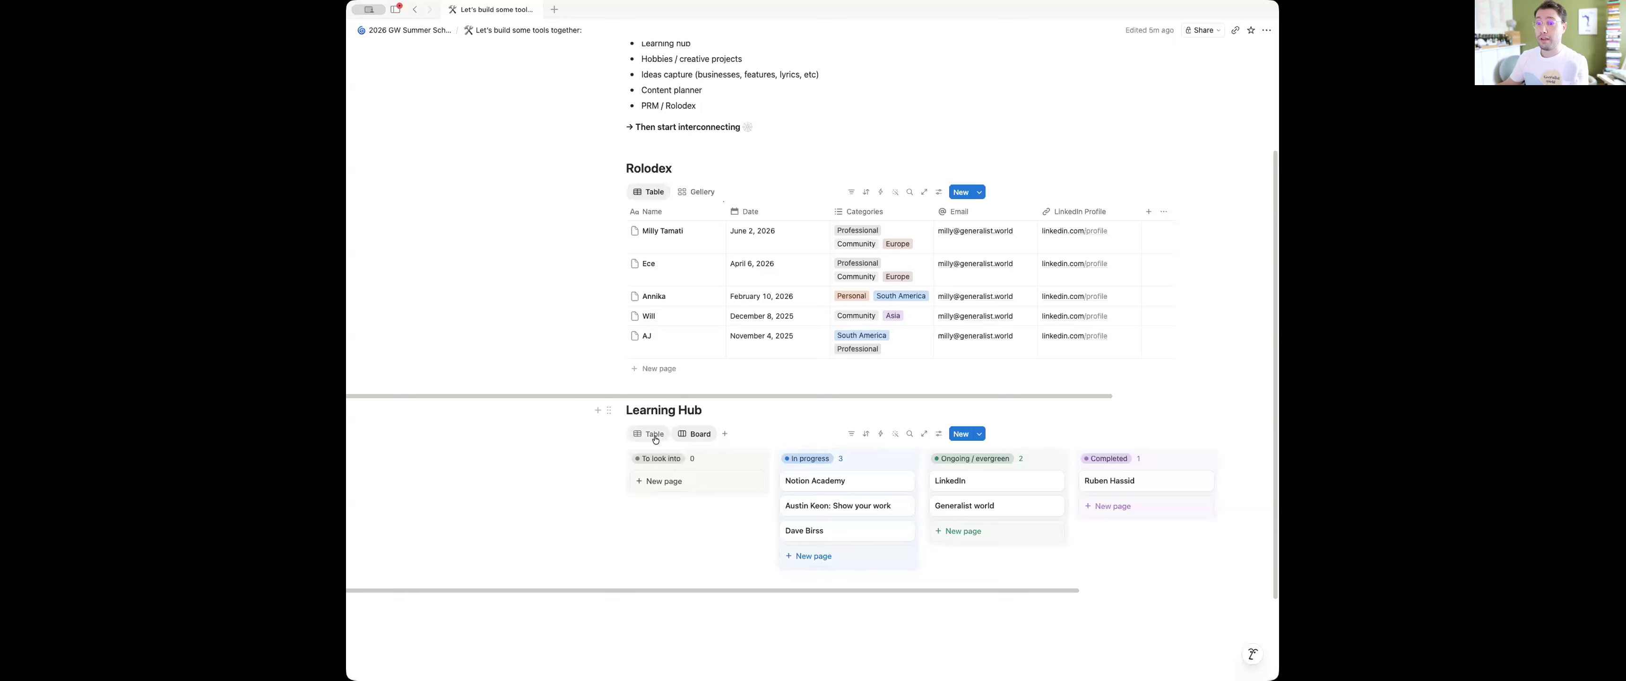
click(653, 435)
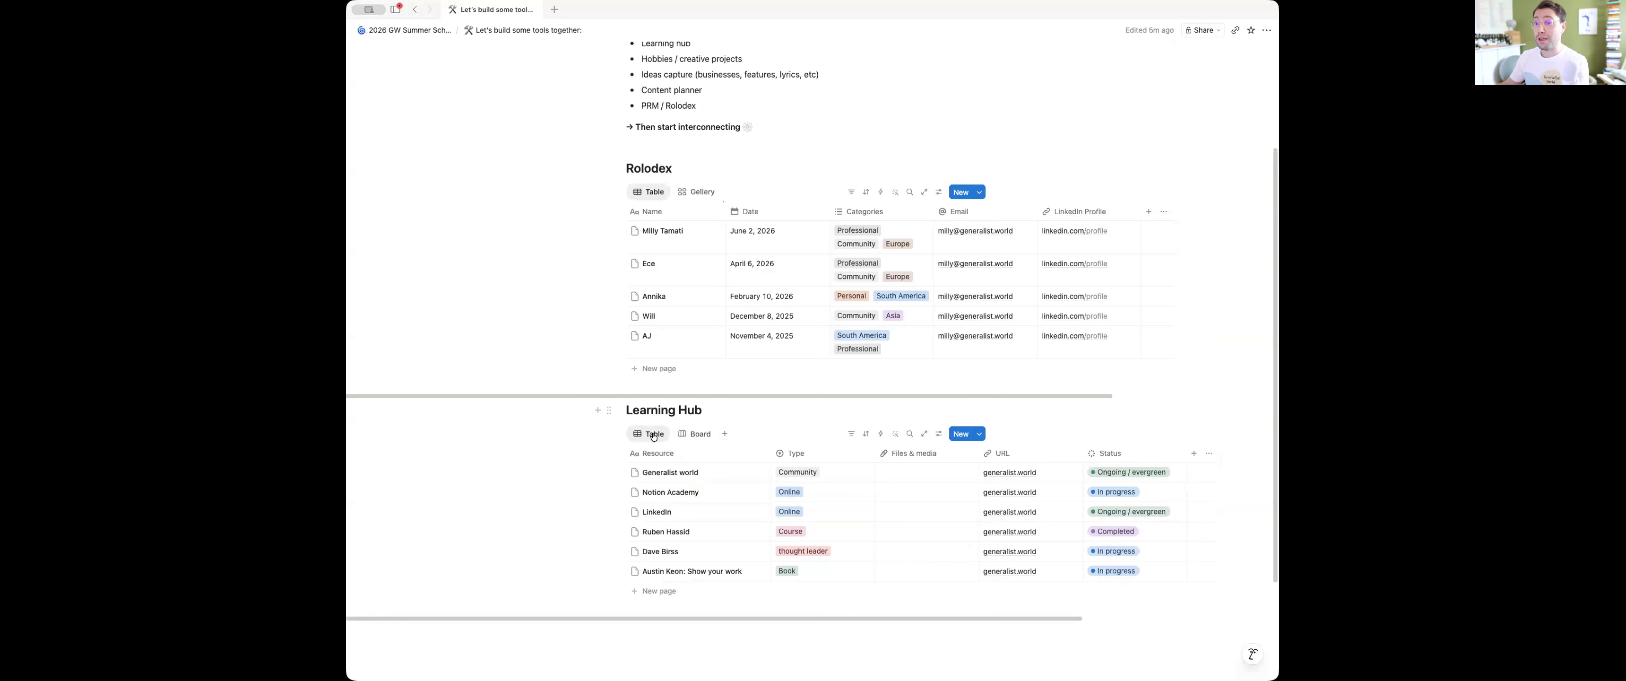
click(865, 435)
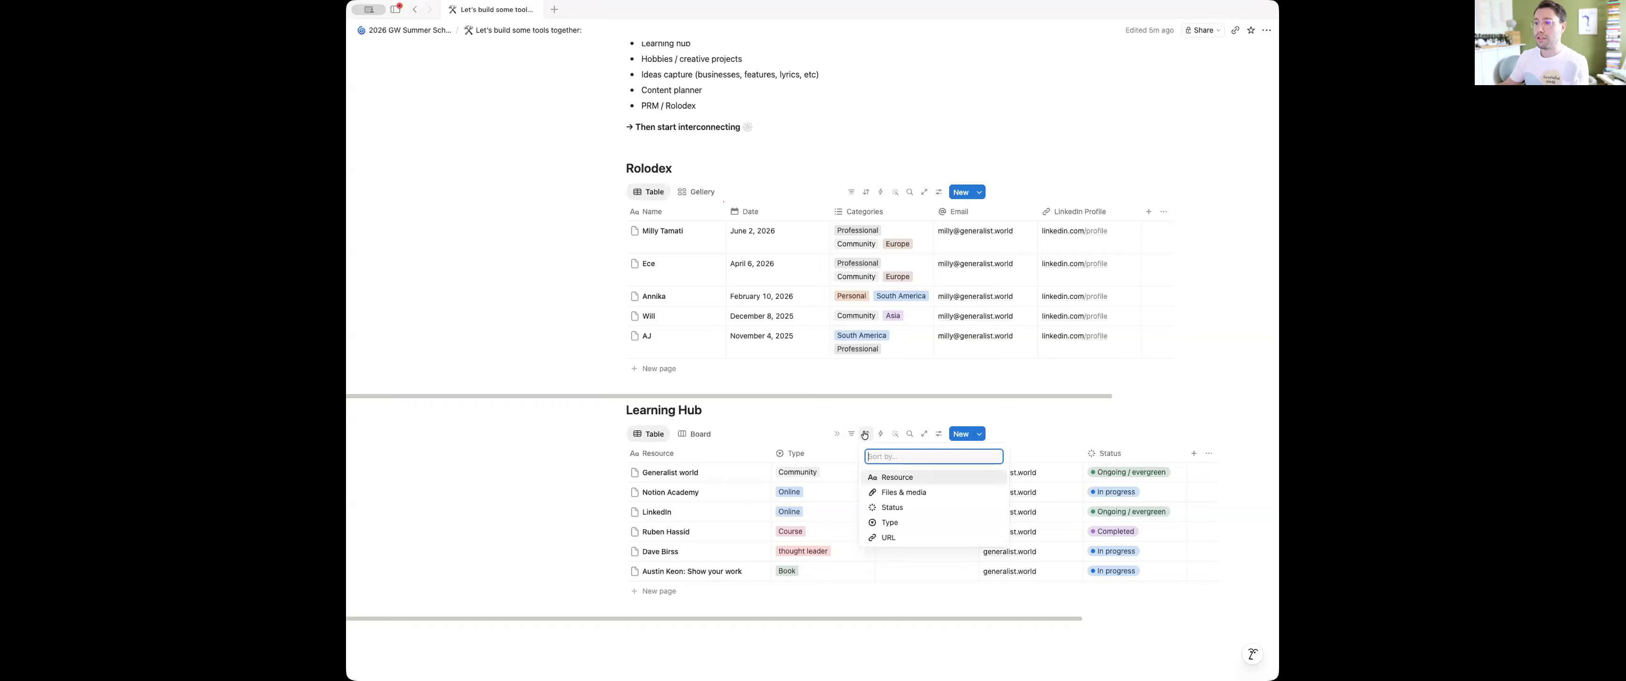
click(866, 435)
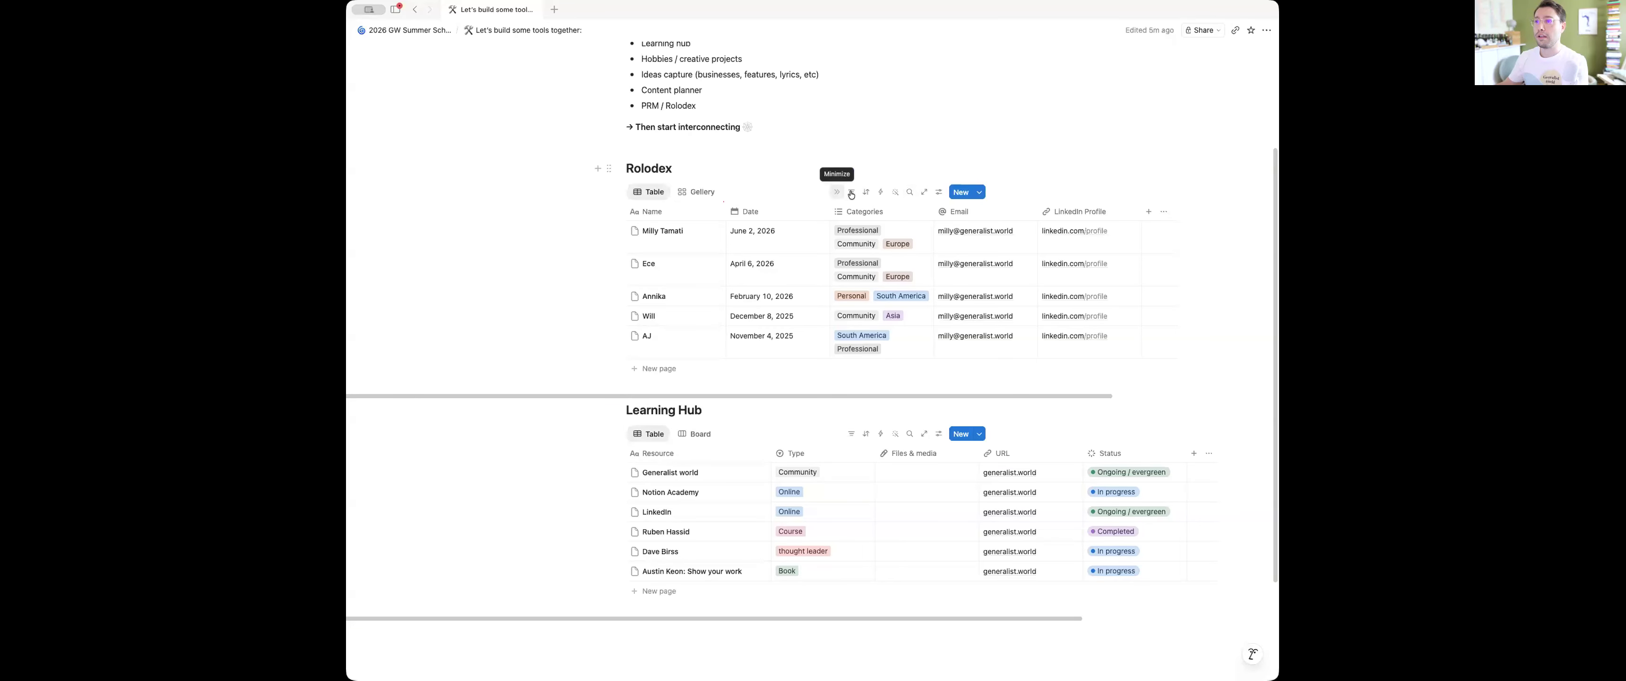
Sort the Rolodex table by Date in descending order
click(866, 192)
click(905, 265)
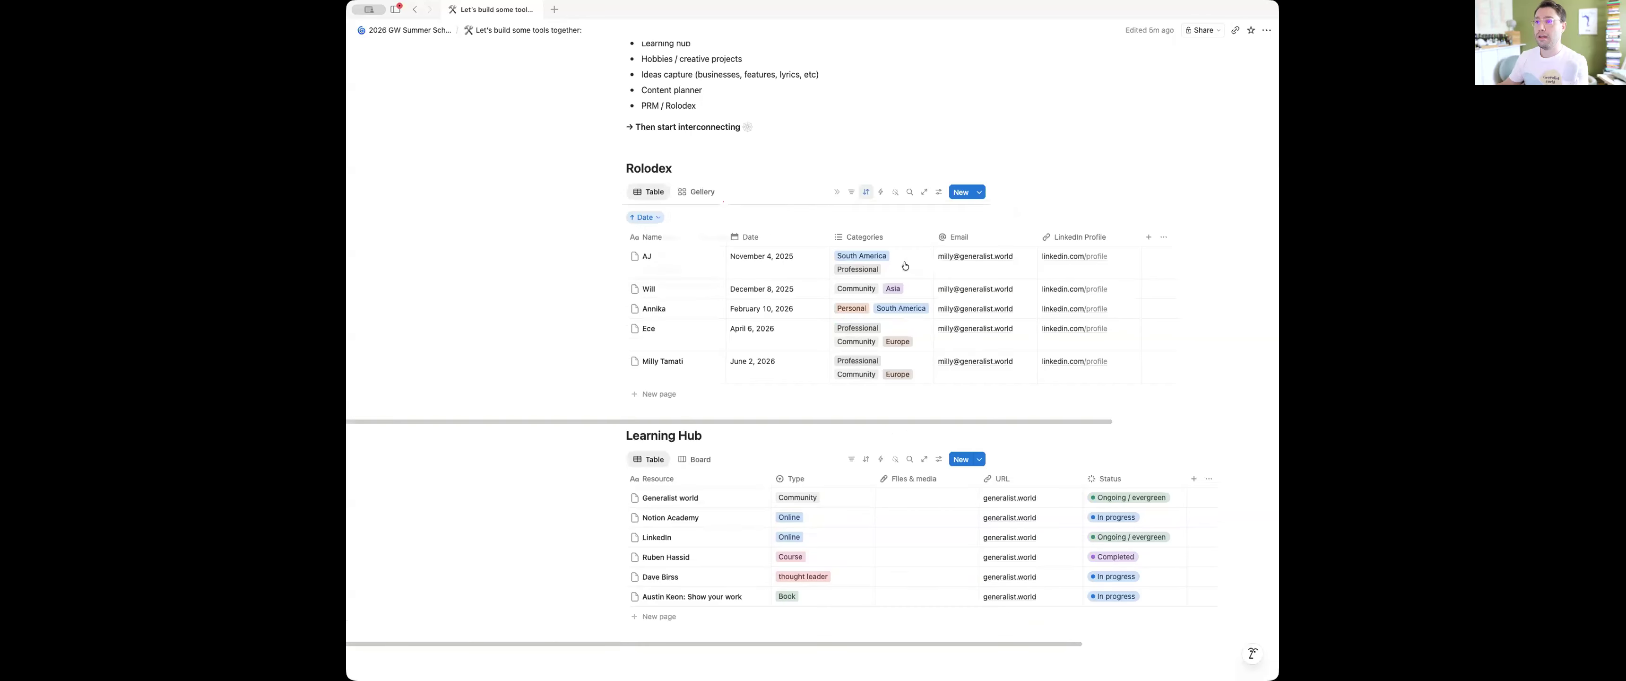
click(644, 218)
click(723, 238)
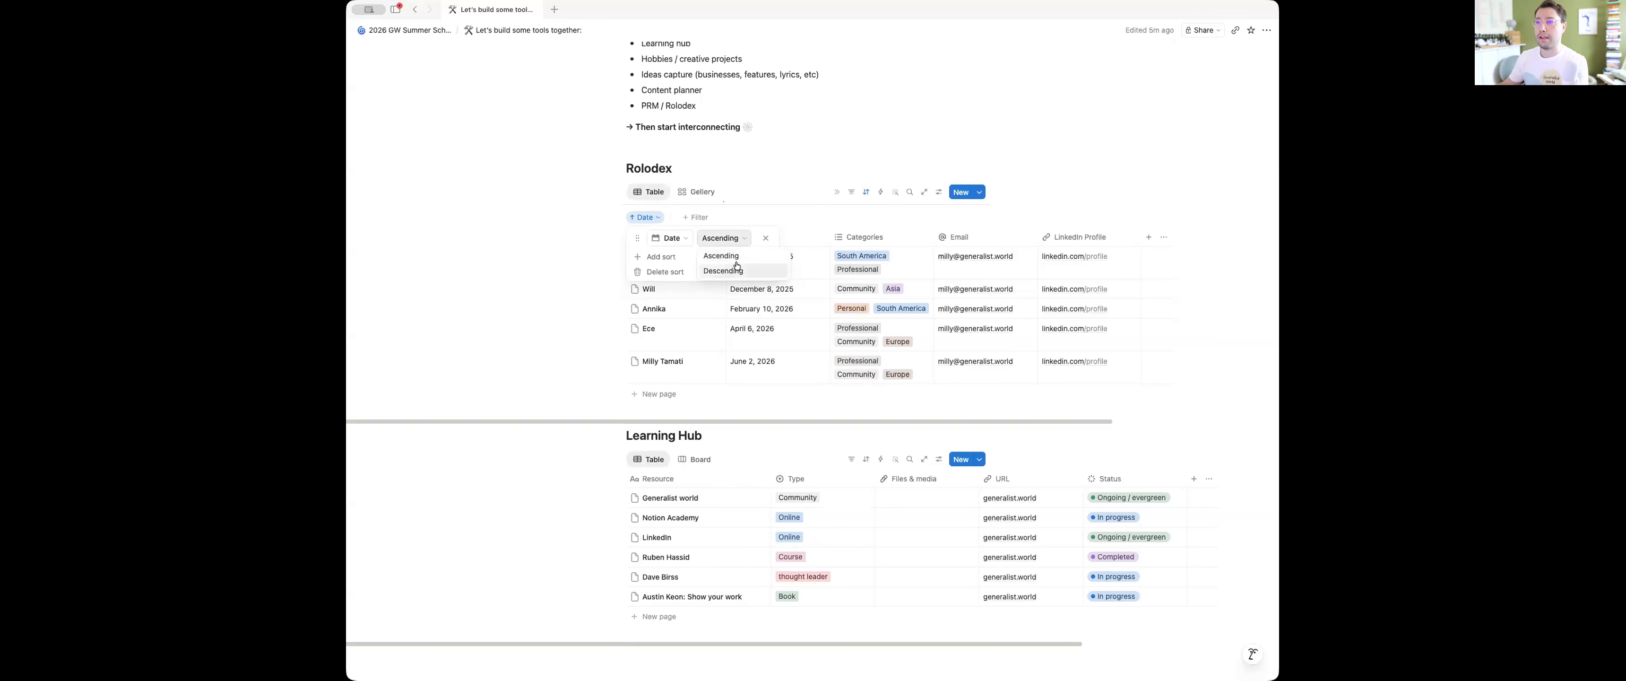
click(736, 266)
key(Escape)
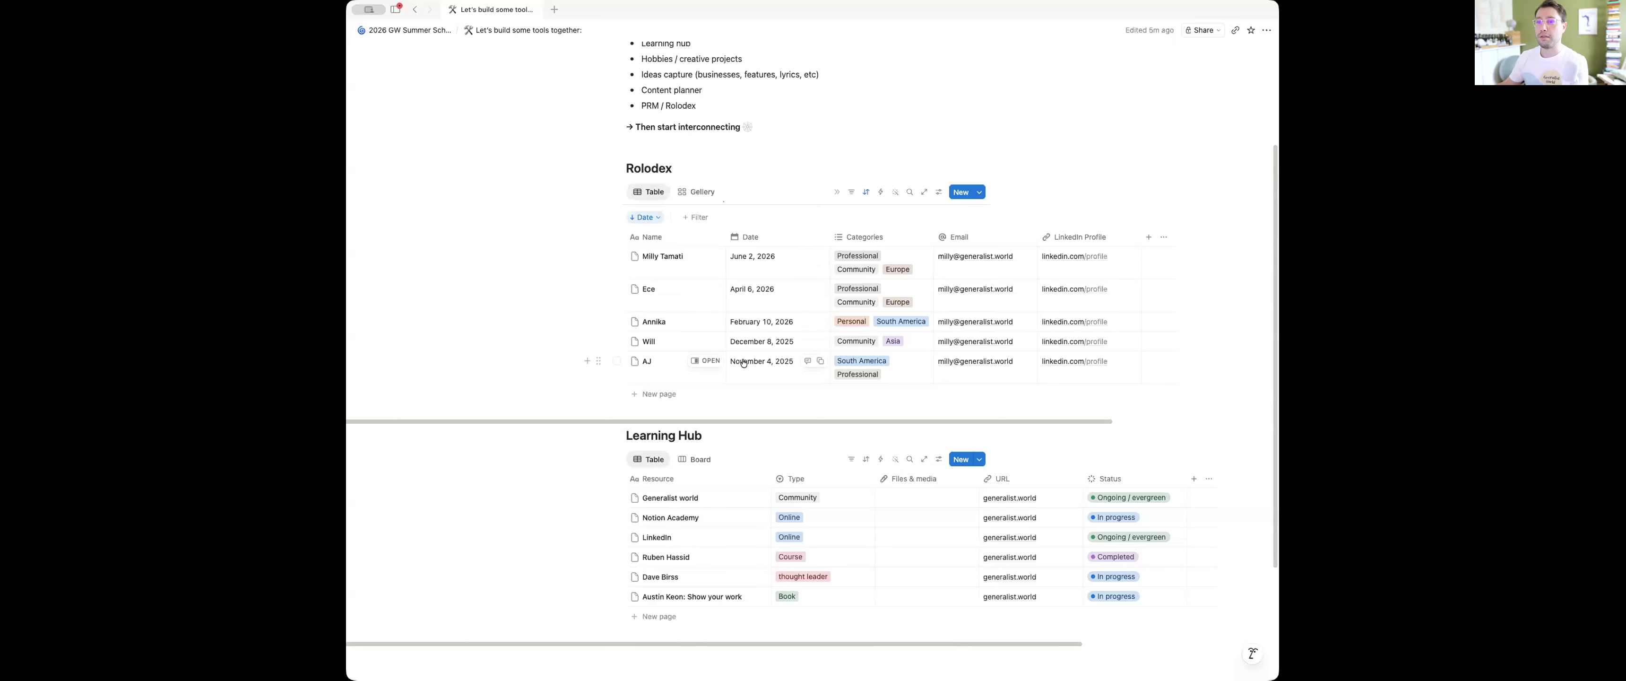
scroll(805, 546, down, 3)
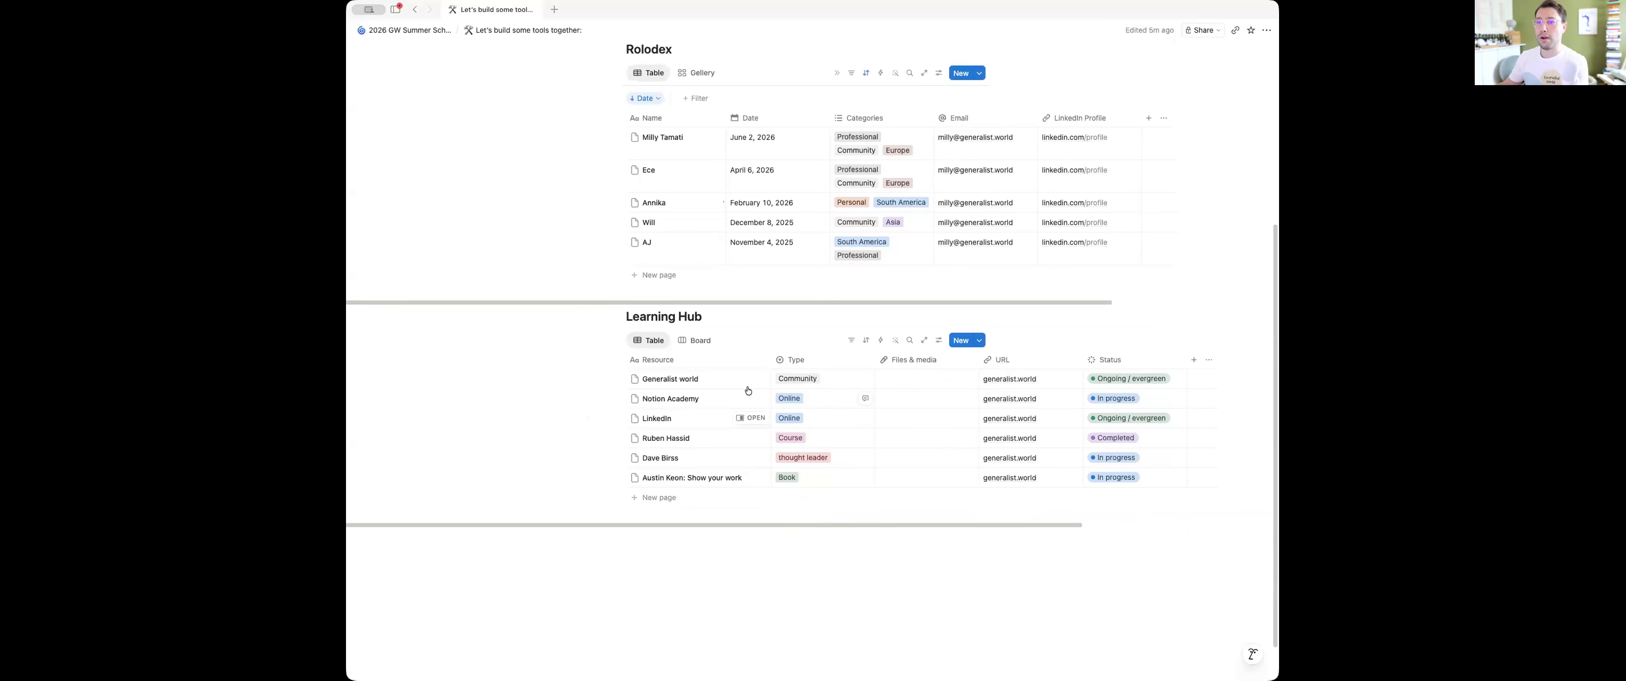
click(851, 340)
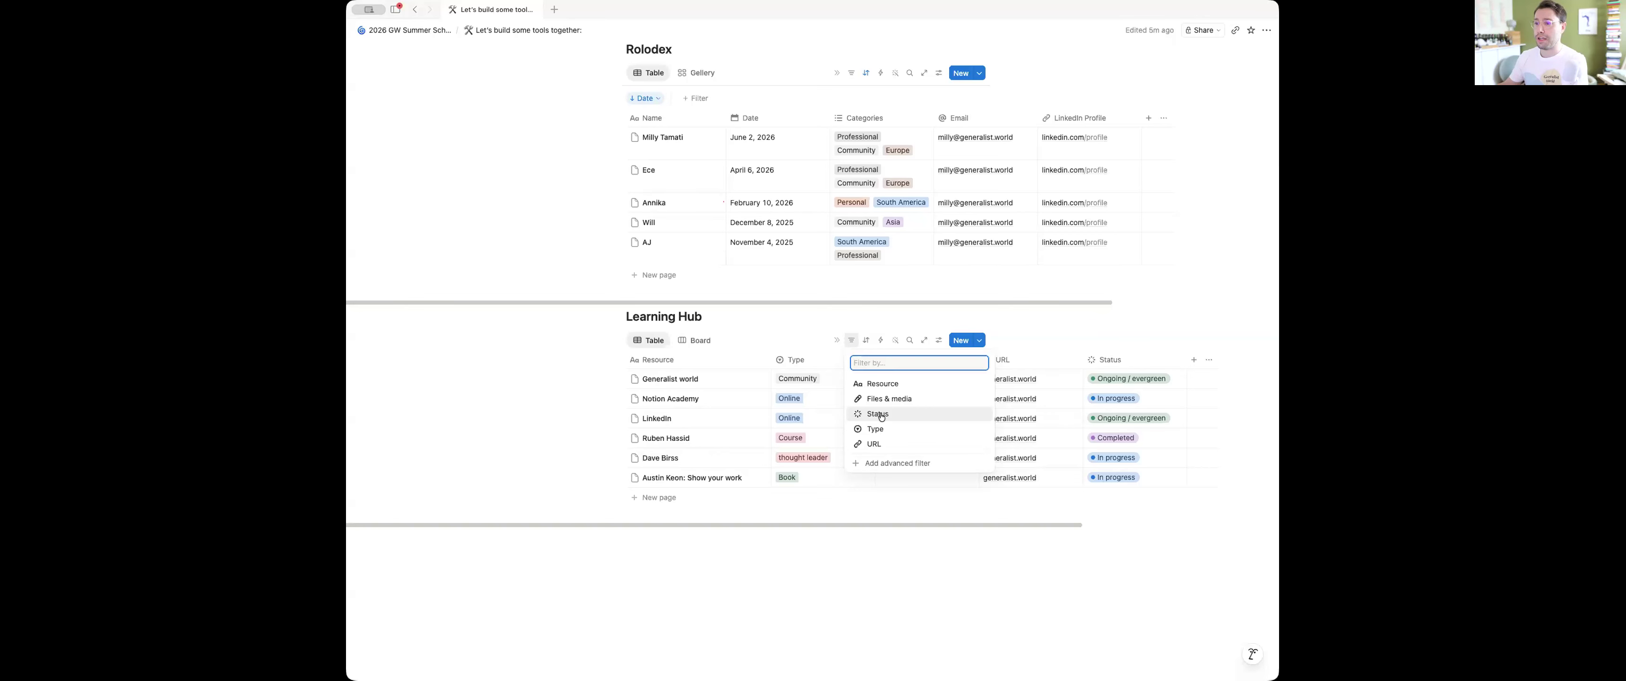
click(722, 324)
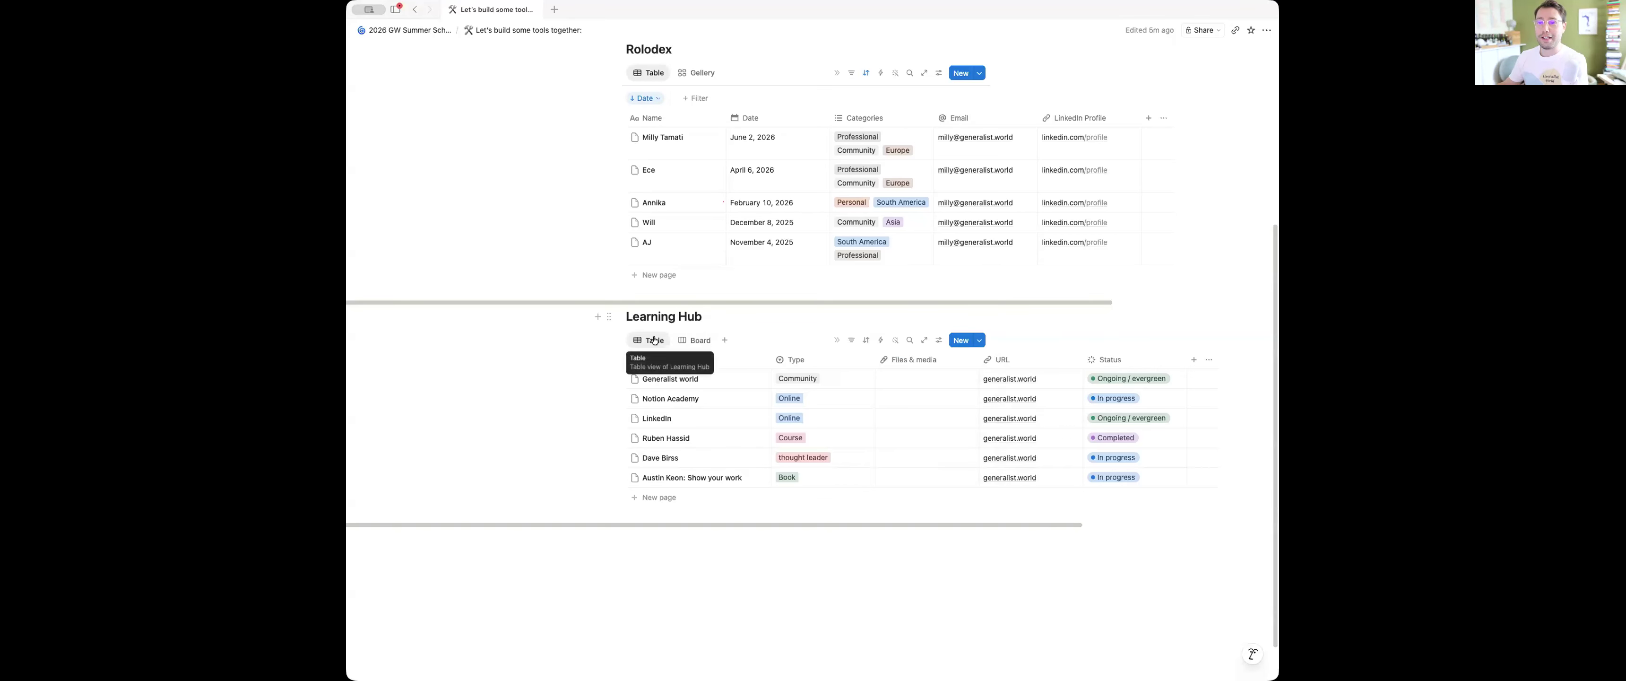
Duplicate the Learning Hub's Table view and name the copy "In process"
click(654, 340)
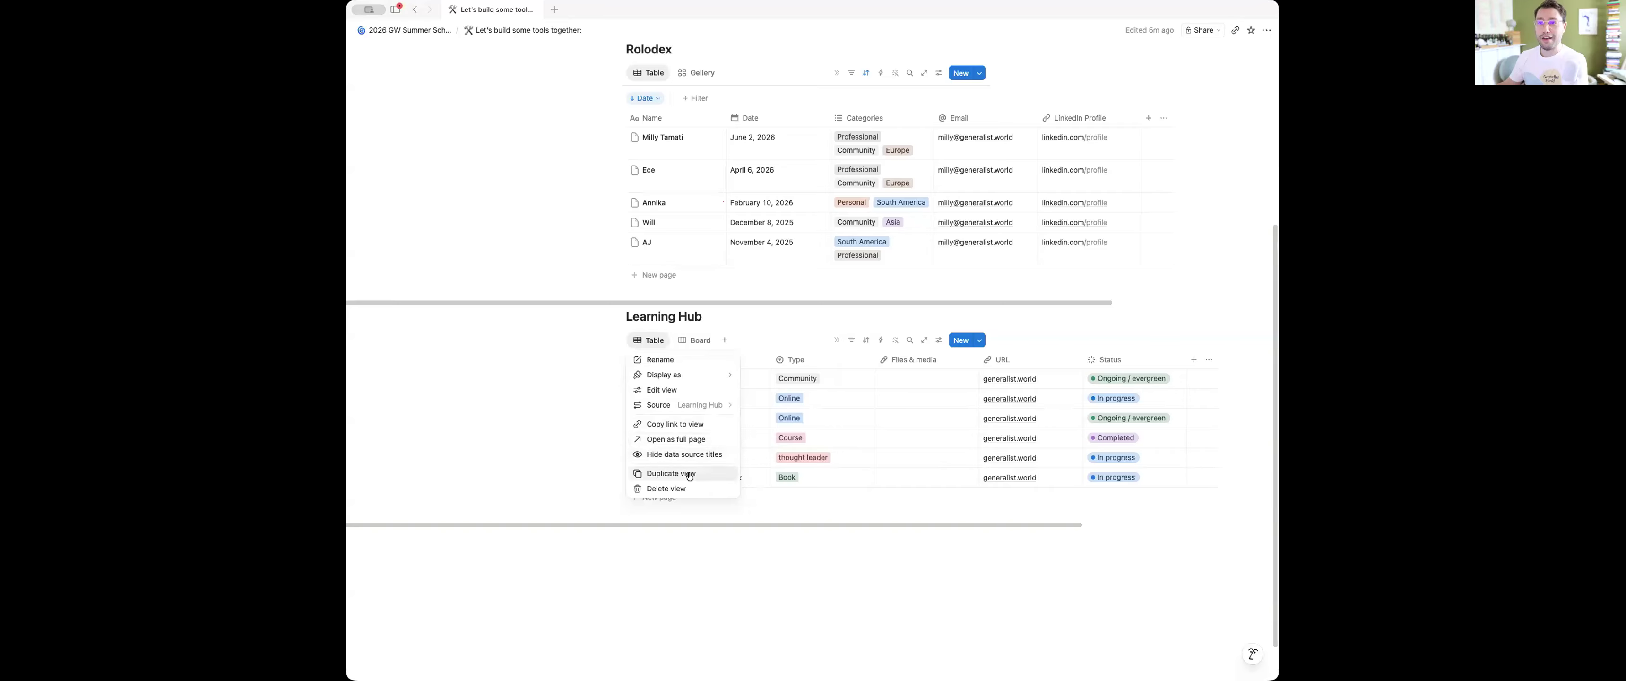
click(670, 470)
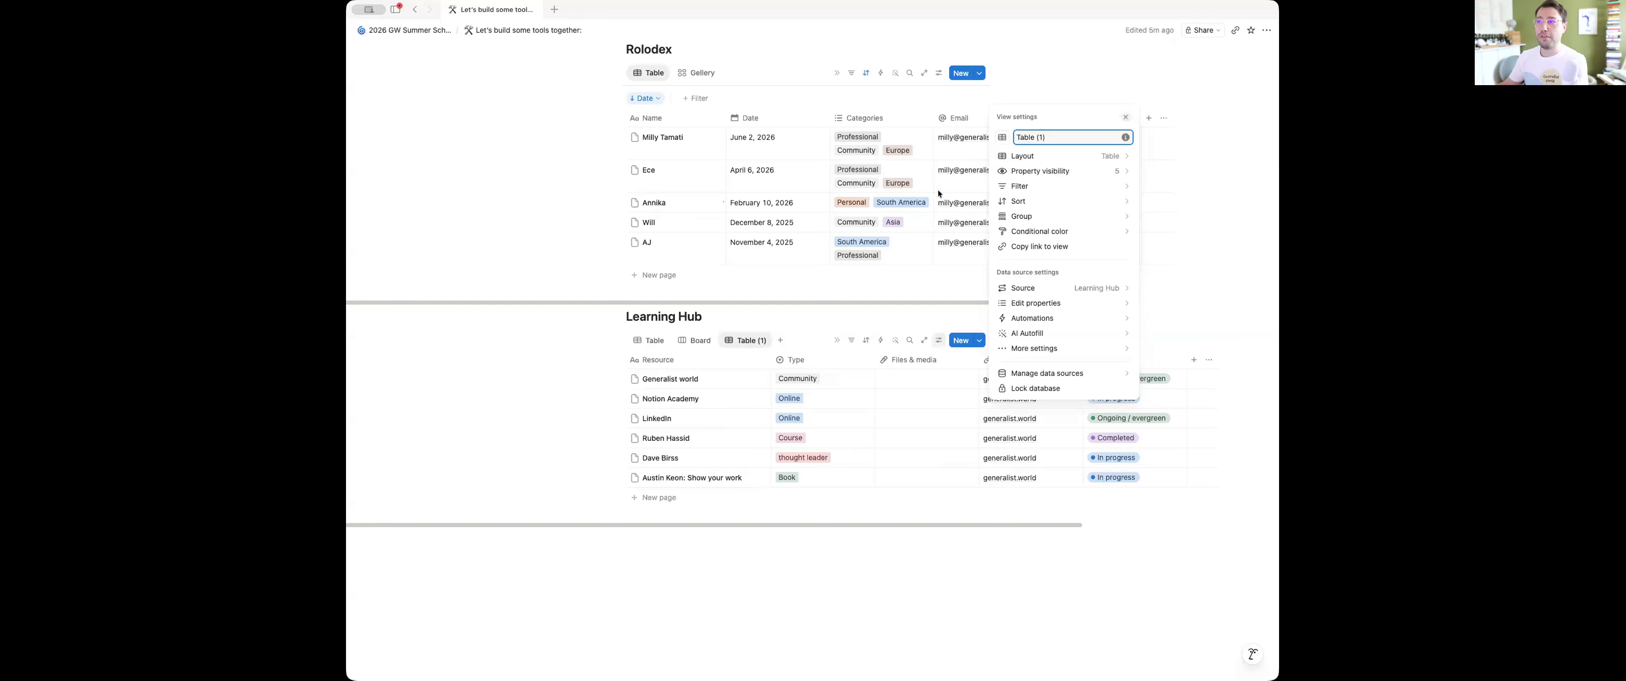
triple_click(1047, 135)
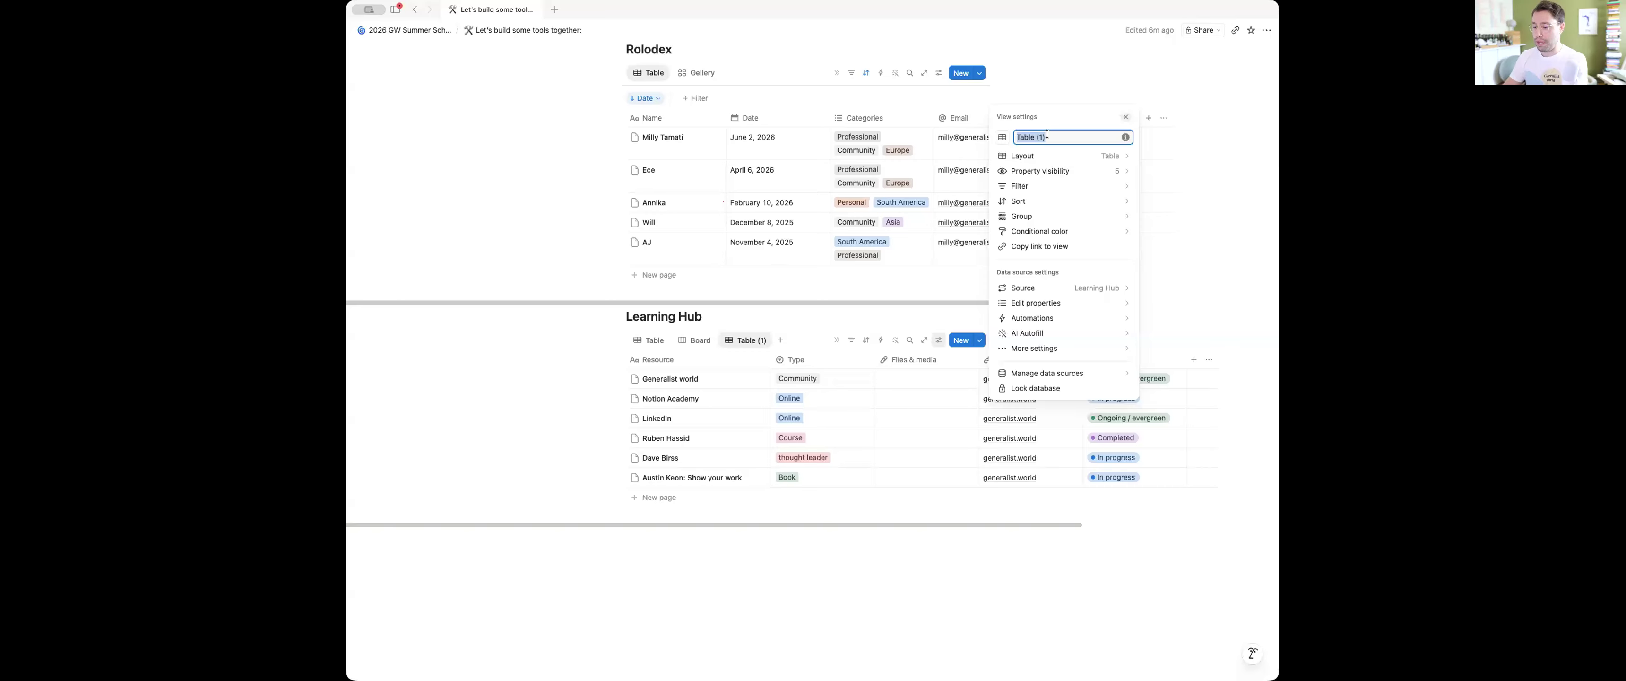
text(In process)
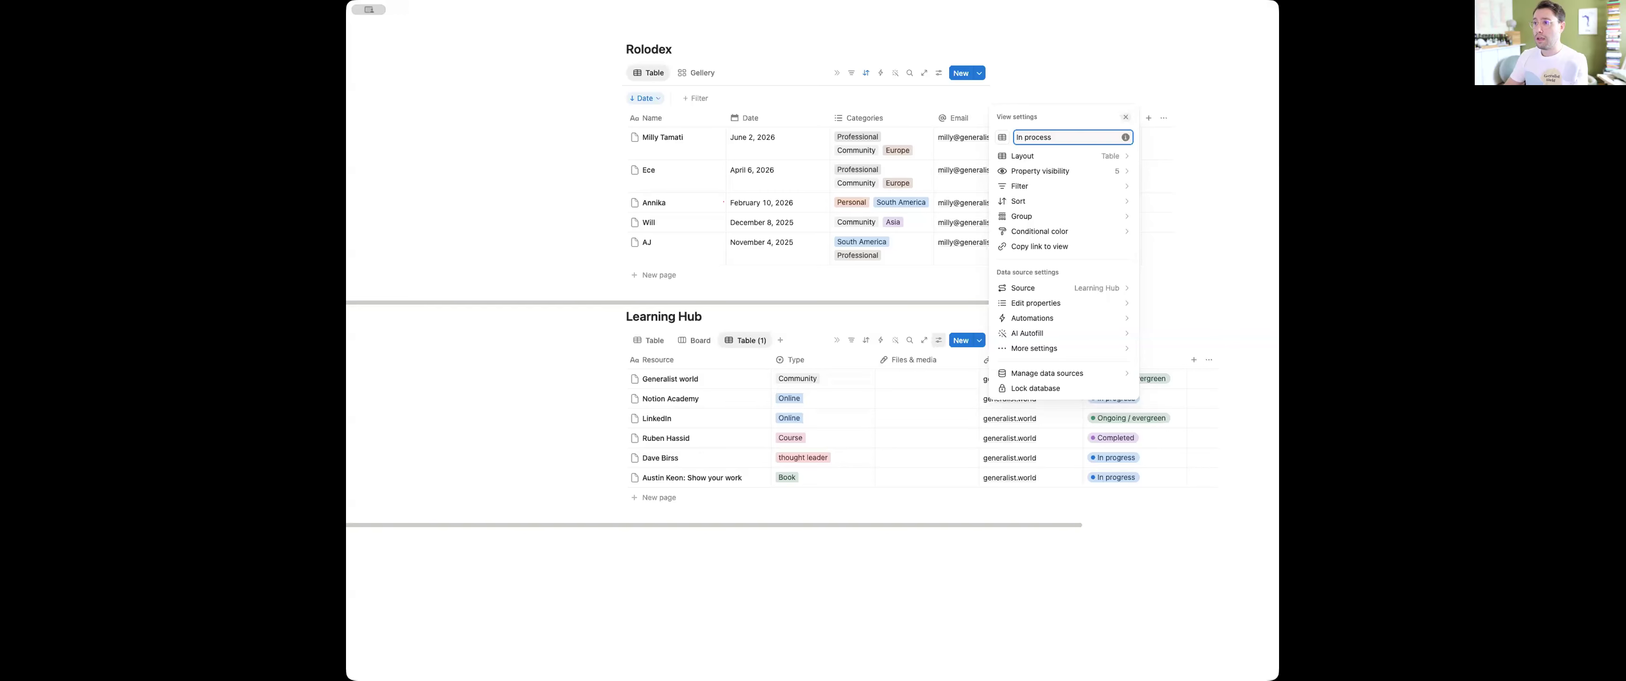
click(741, 342)
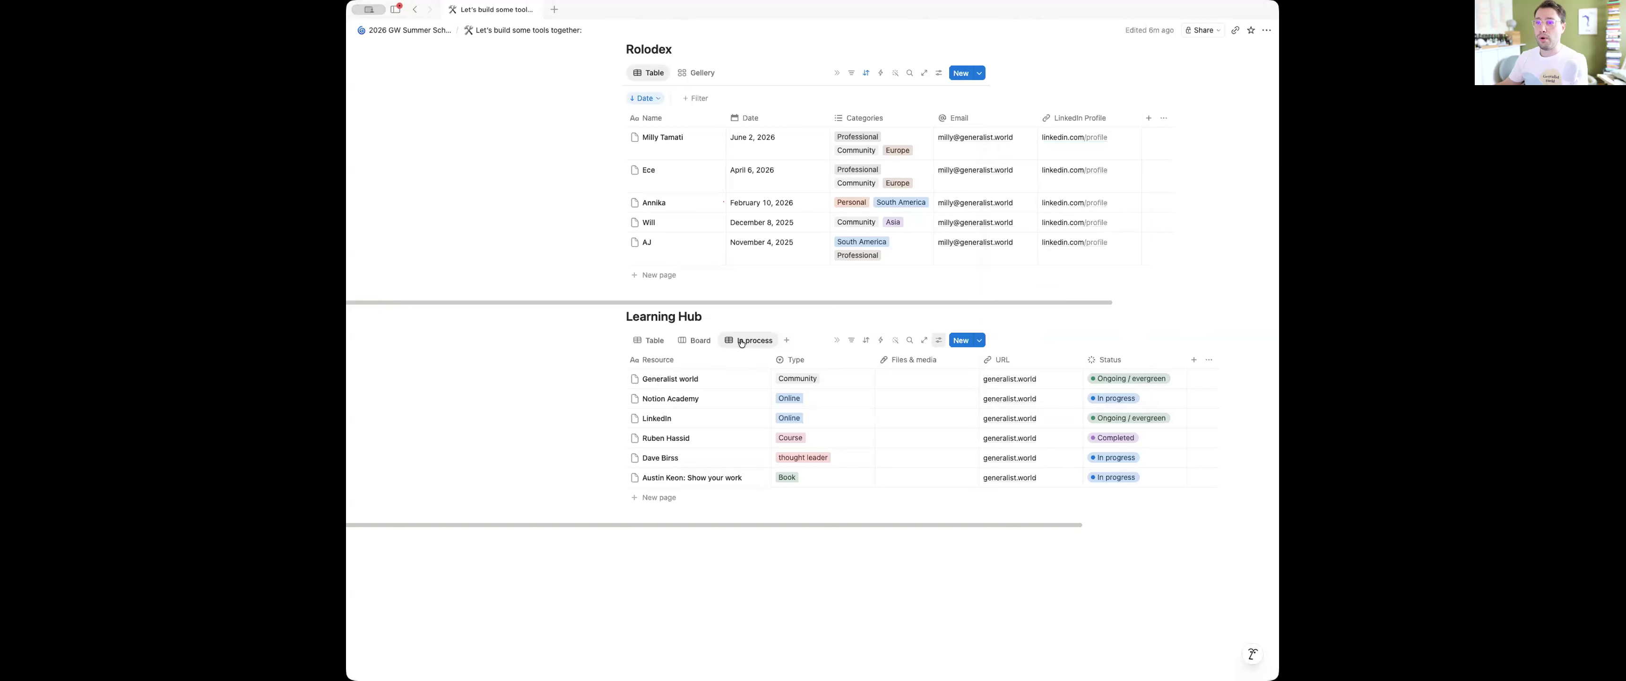
Filter the "In process" view by Status to include the In progress and To-do groups plus "Ongoing / evergreen"
click(851, 341)
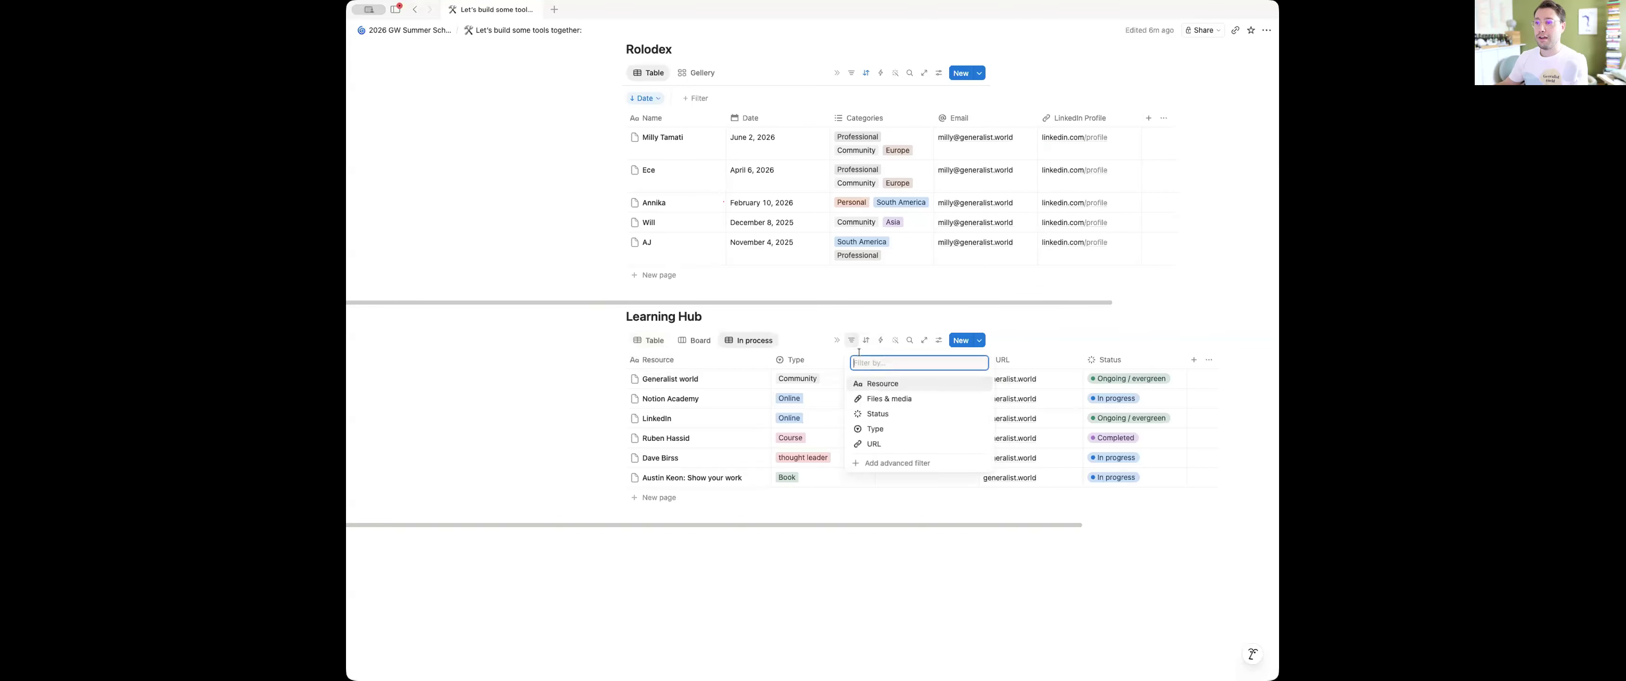
click(896, 414)
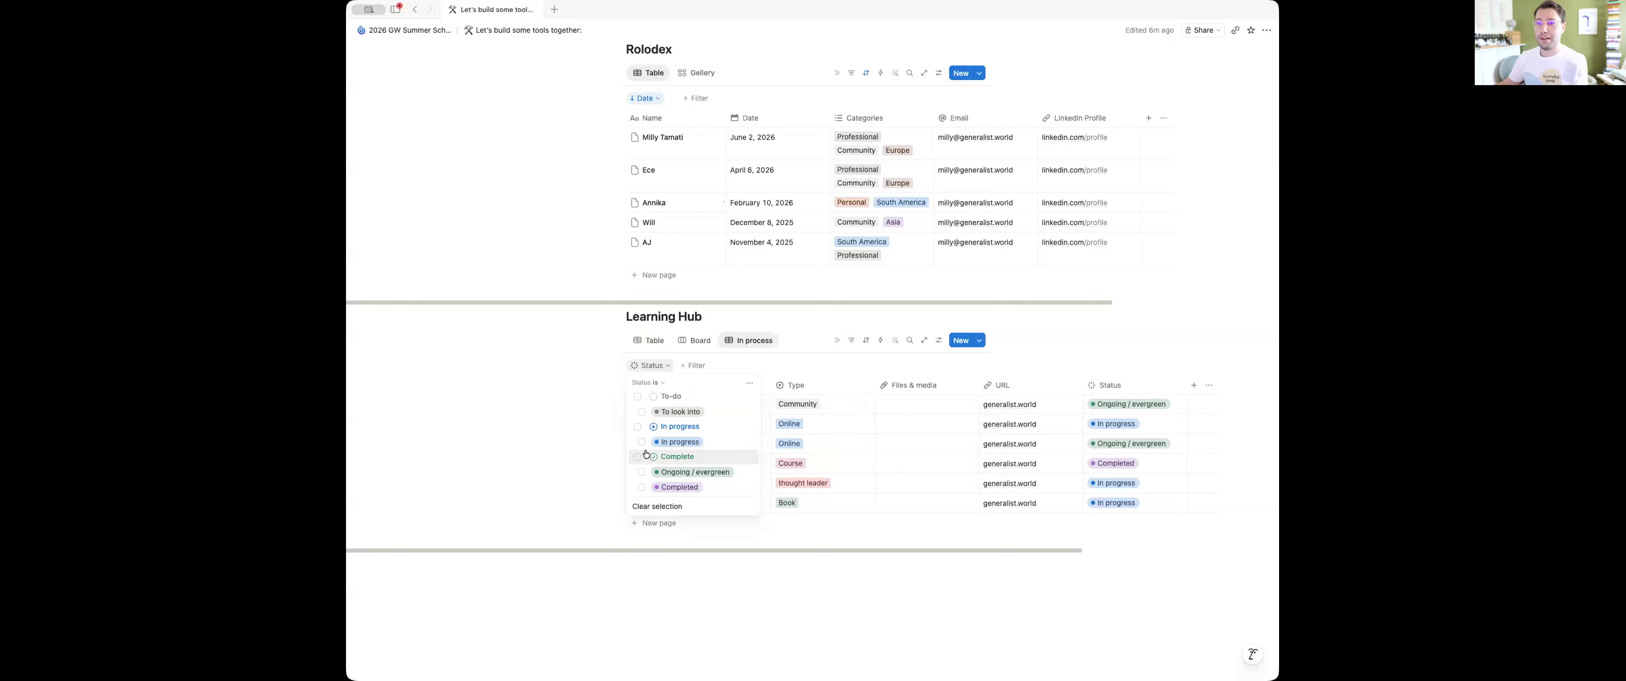
click(637, 426)
click(637, 396)
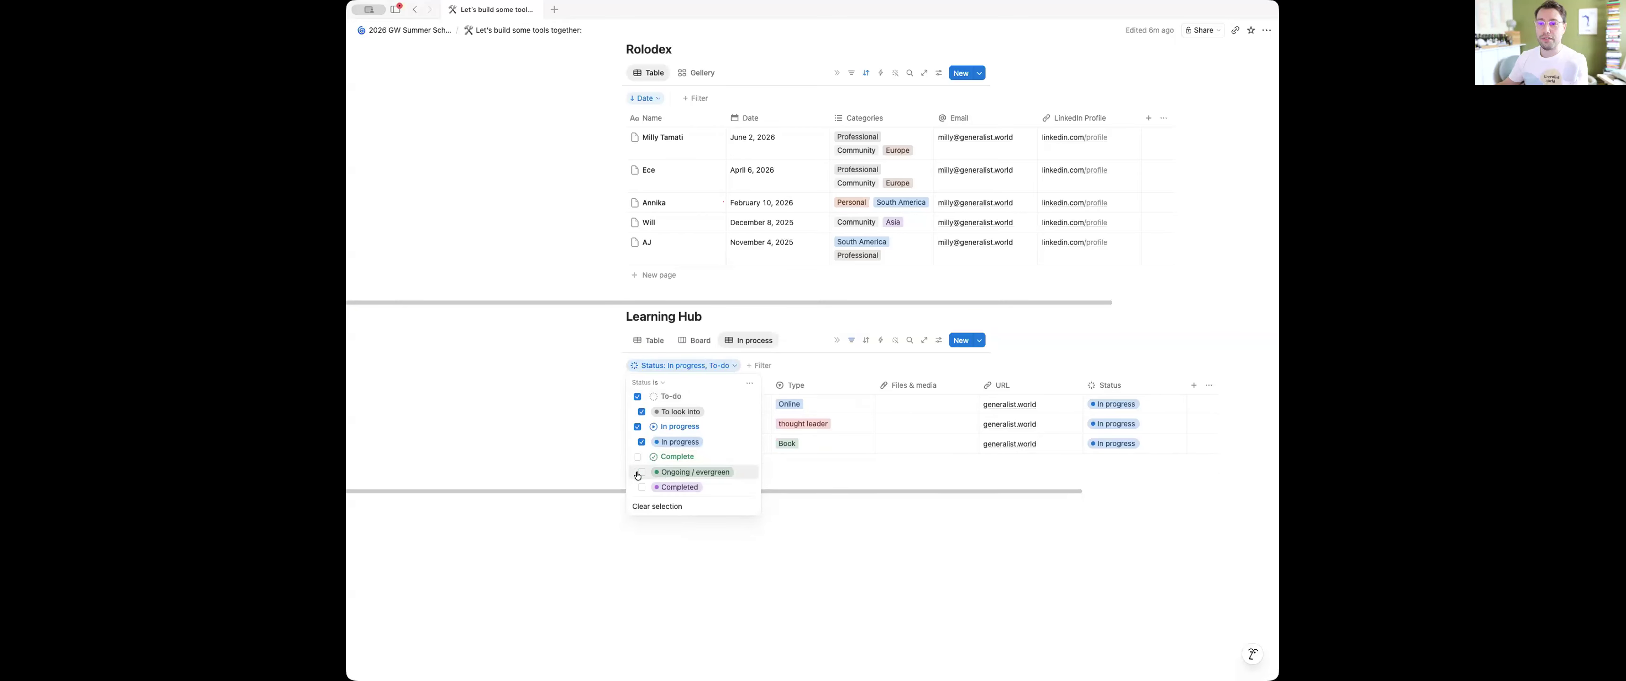
click(641, 473)
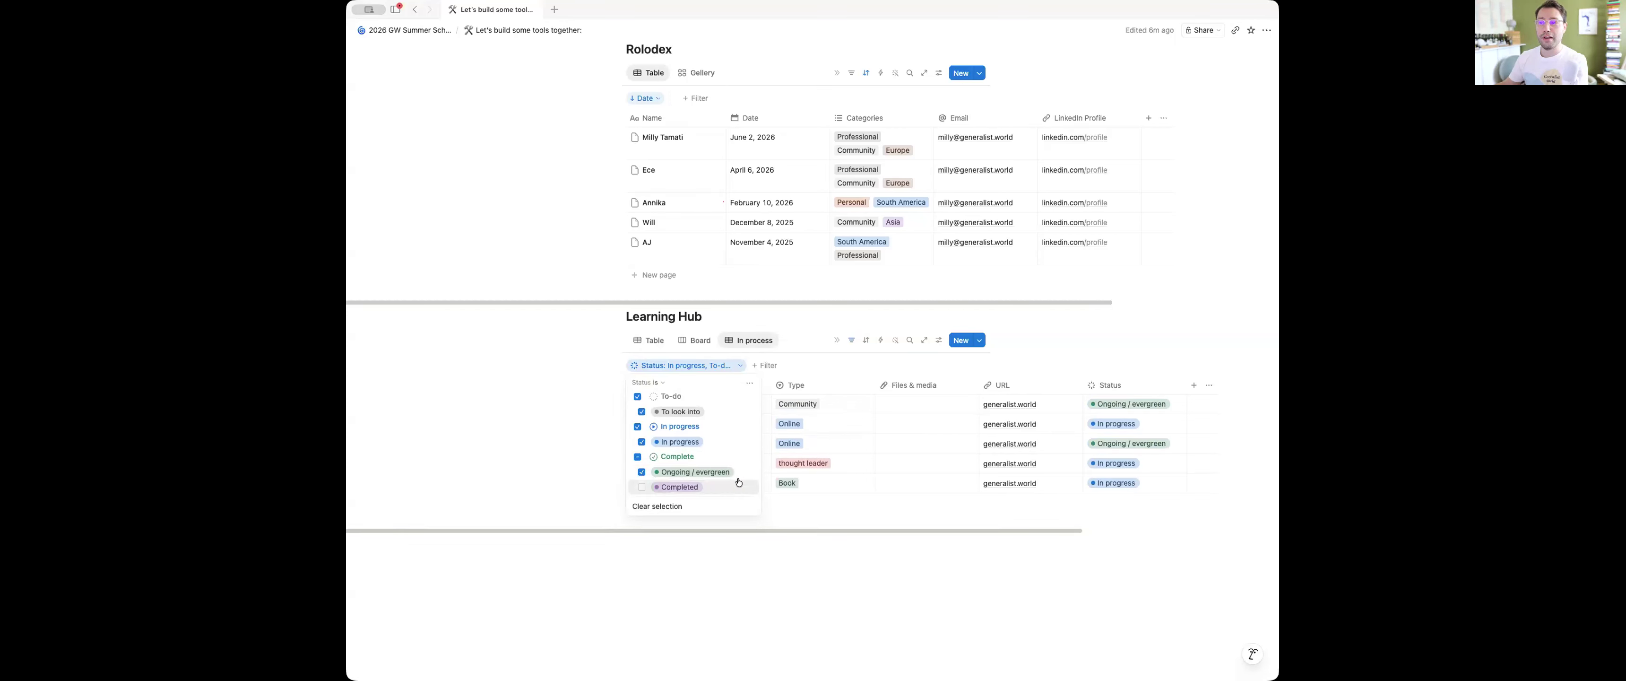
click(1043, 343)
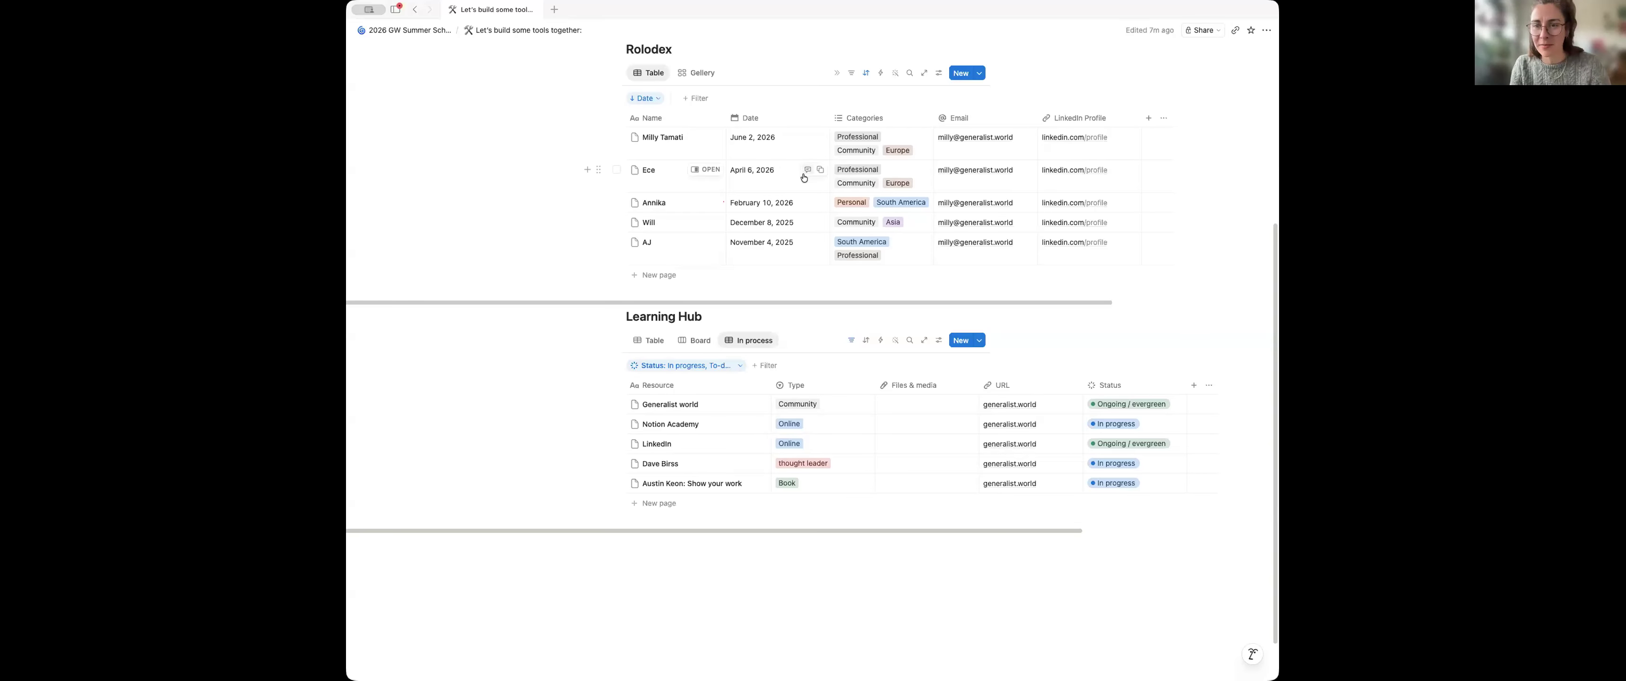
scroll(802, 175, up, 3)
scroll(802, 174, up, 1)
scroll(802, 174, down, 3)
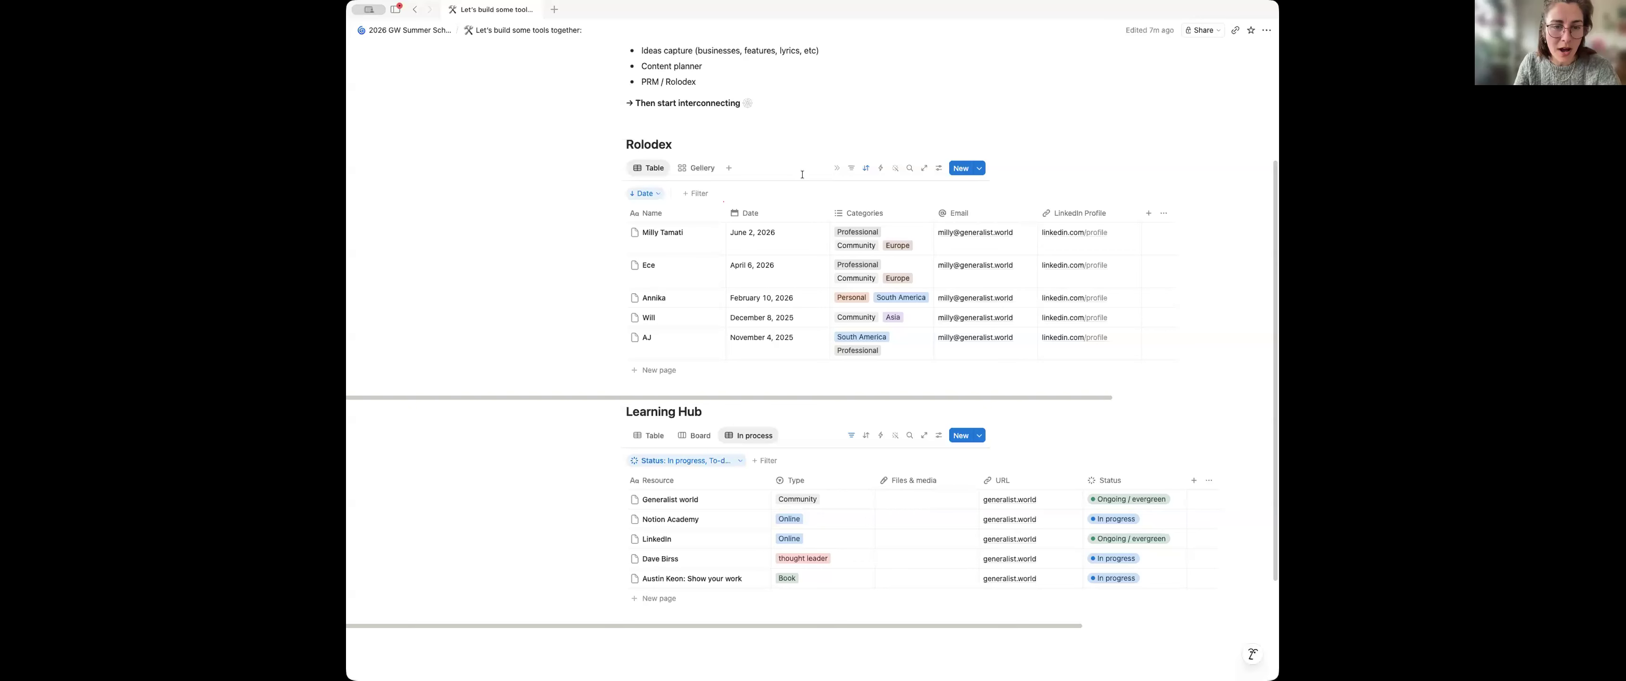
scroll(802, 174, down, 1)
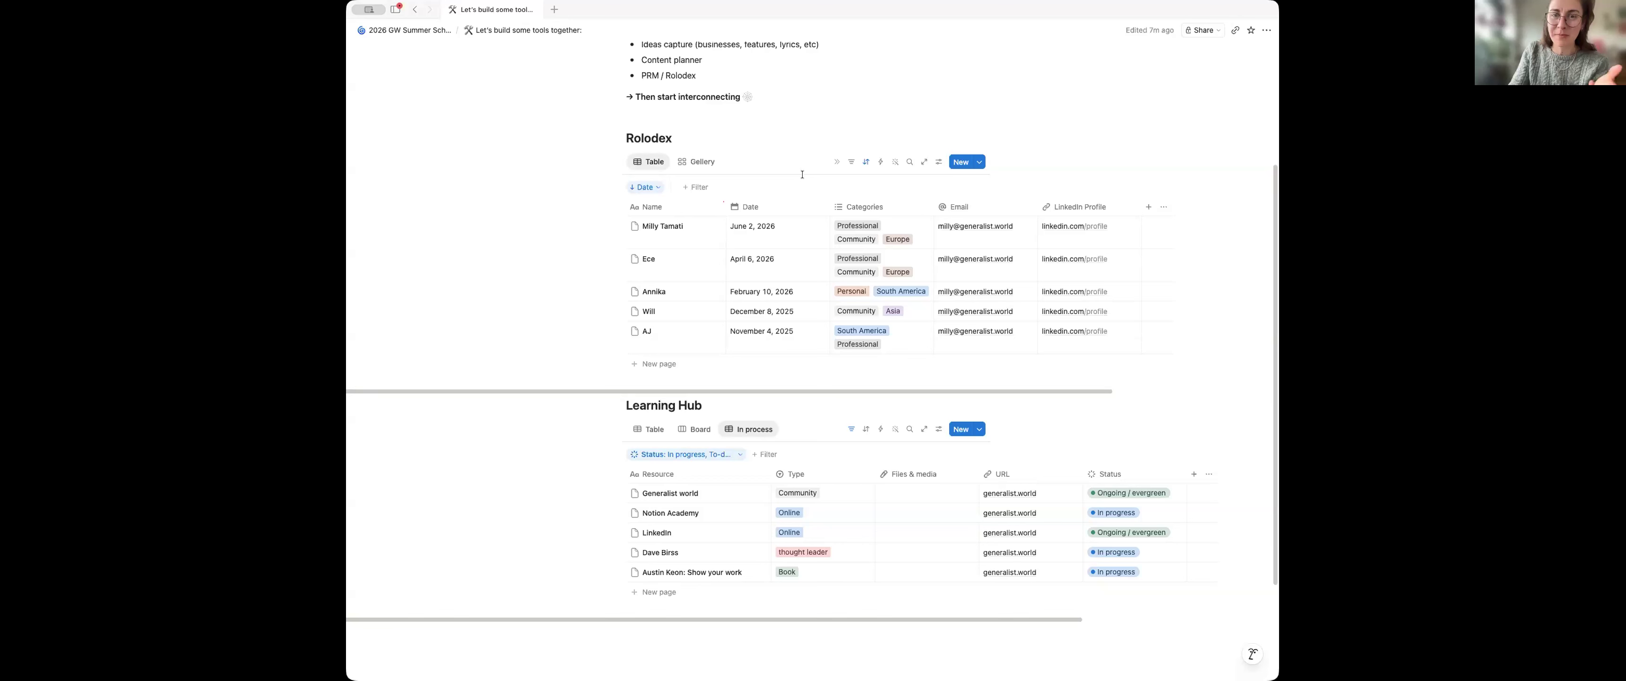
Add a two-way relation property to the Rolodex that links it to the Learning Hub database
scroll(803, 175, up, 2)
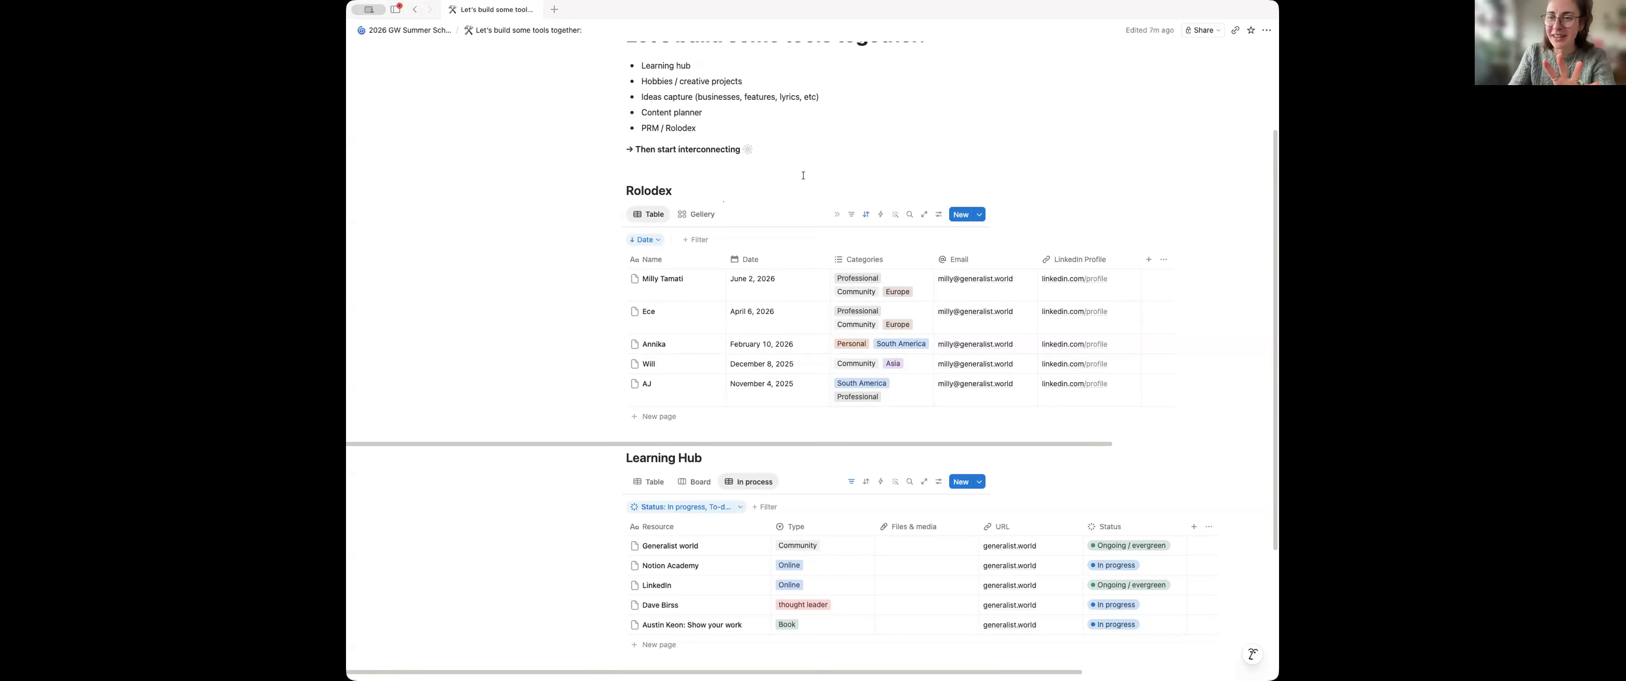
scroll(804, 175, down, 1)
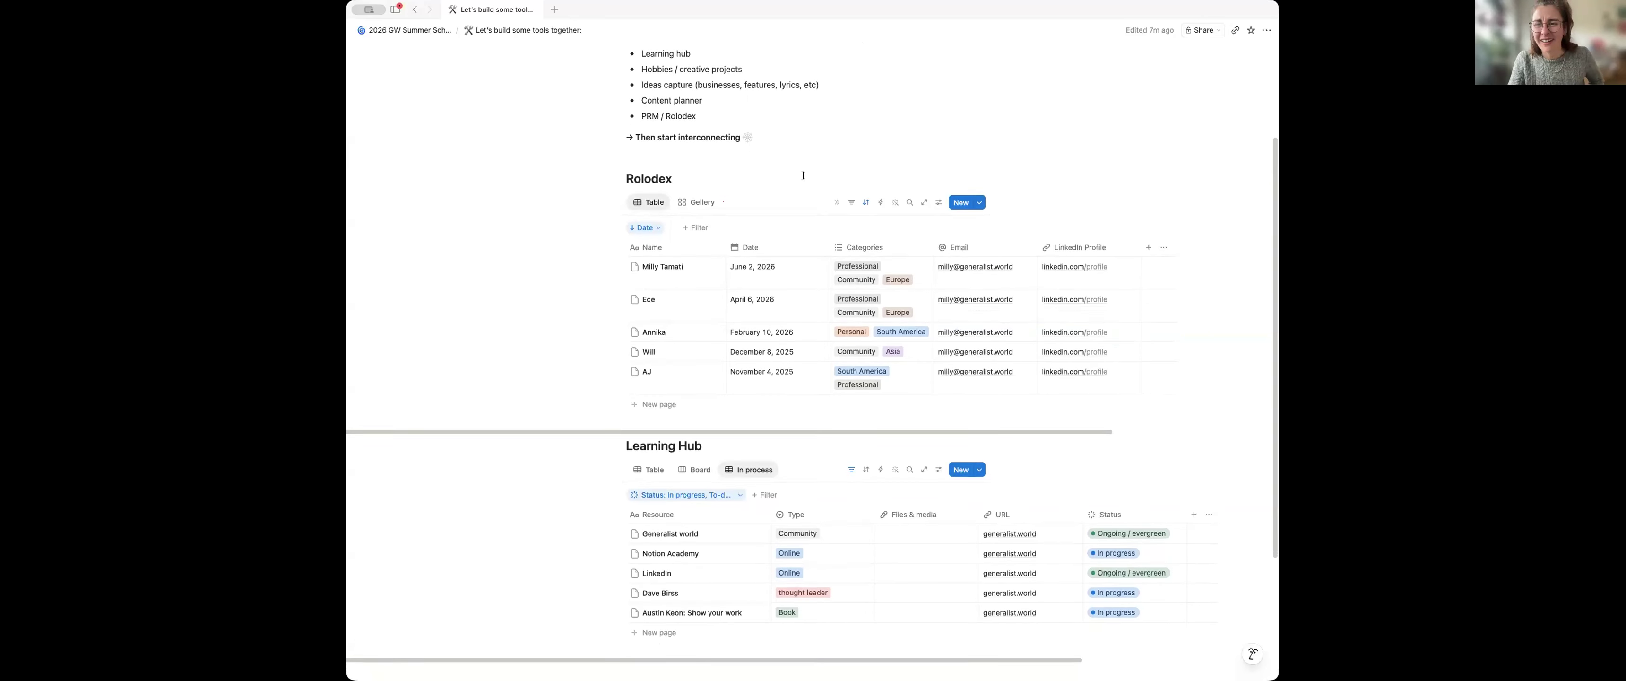
scroll(804, 174, down, 1)
scroll(803, 175, down, 2)
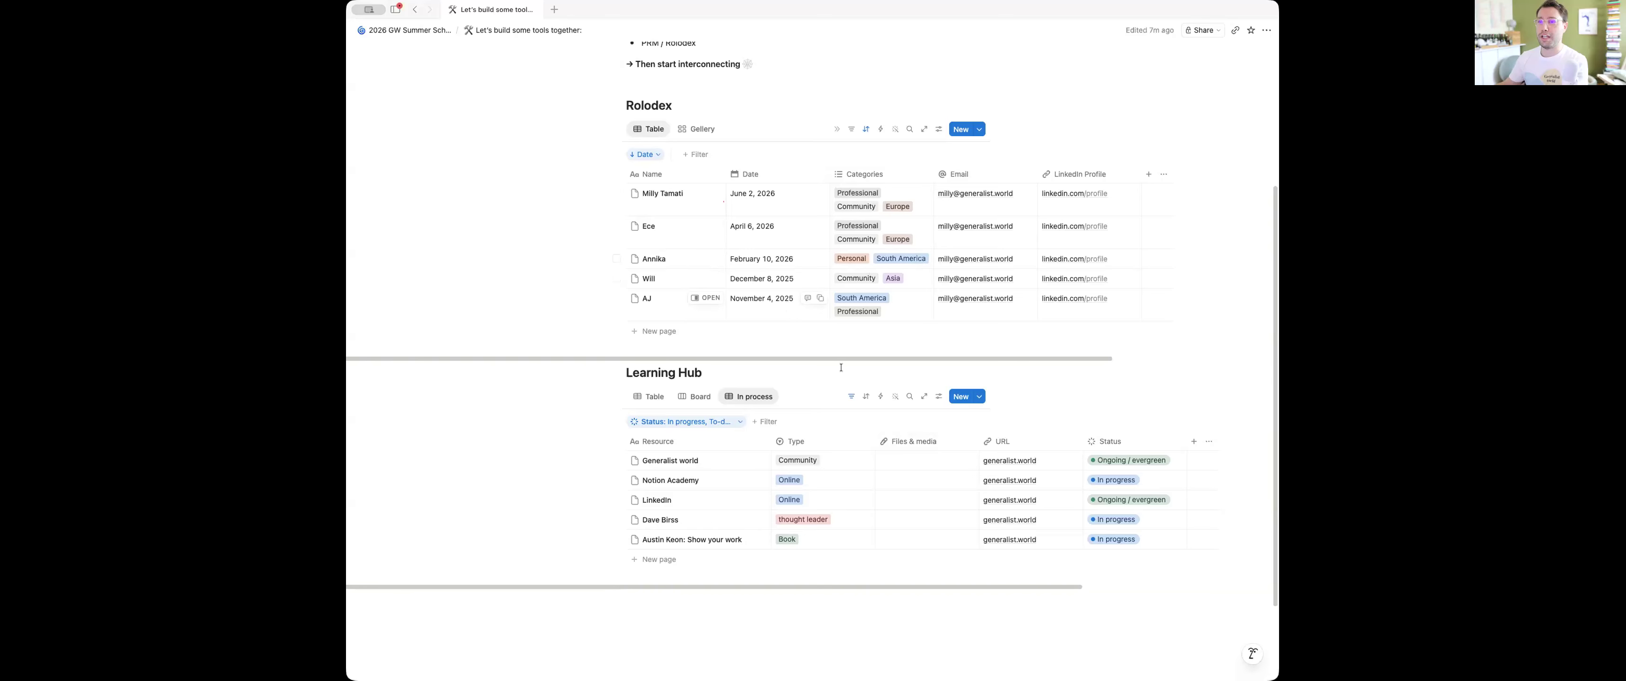
click(1149, 174)
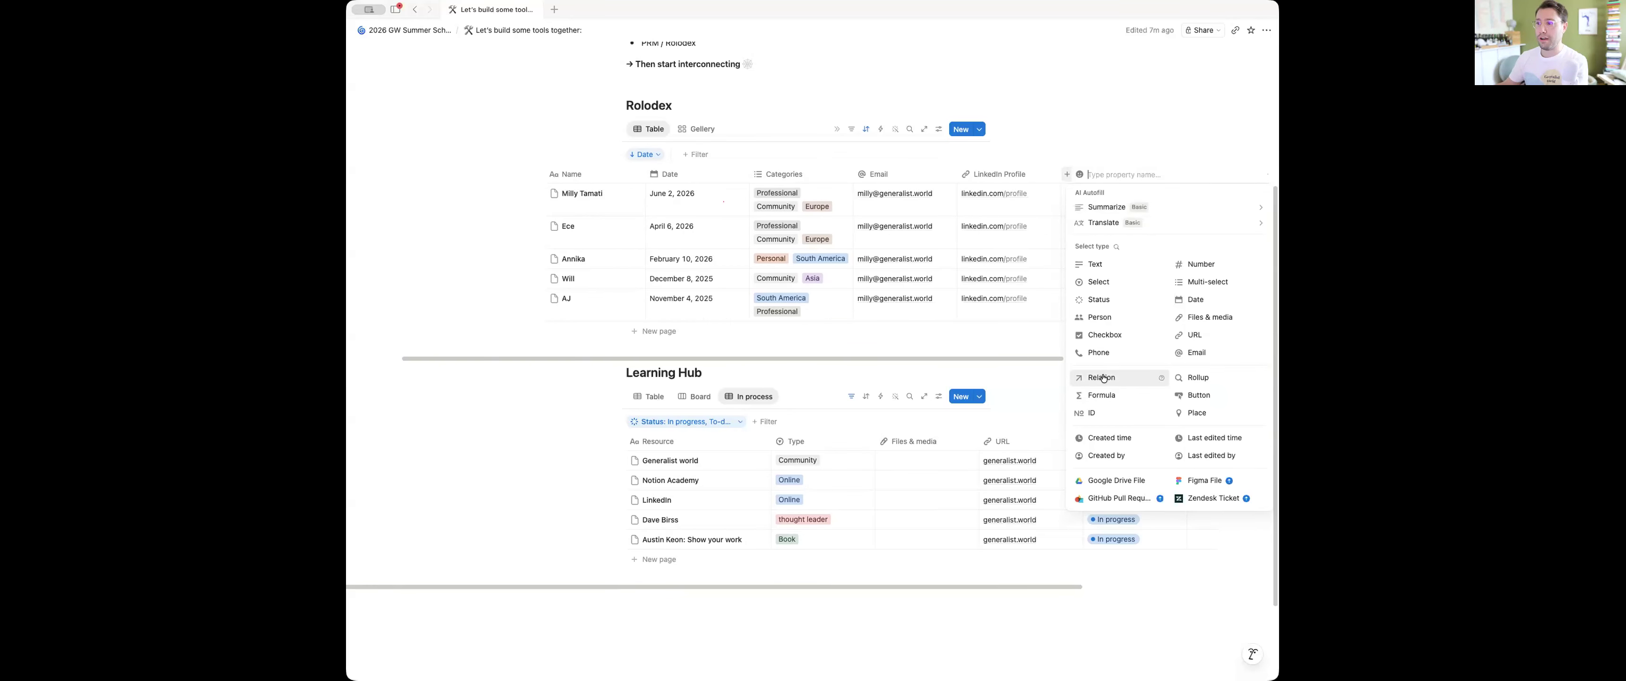
click(1102, 378)
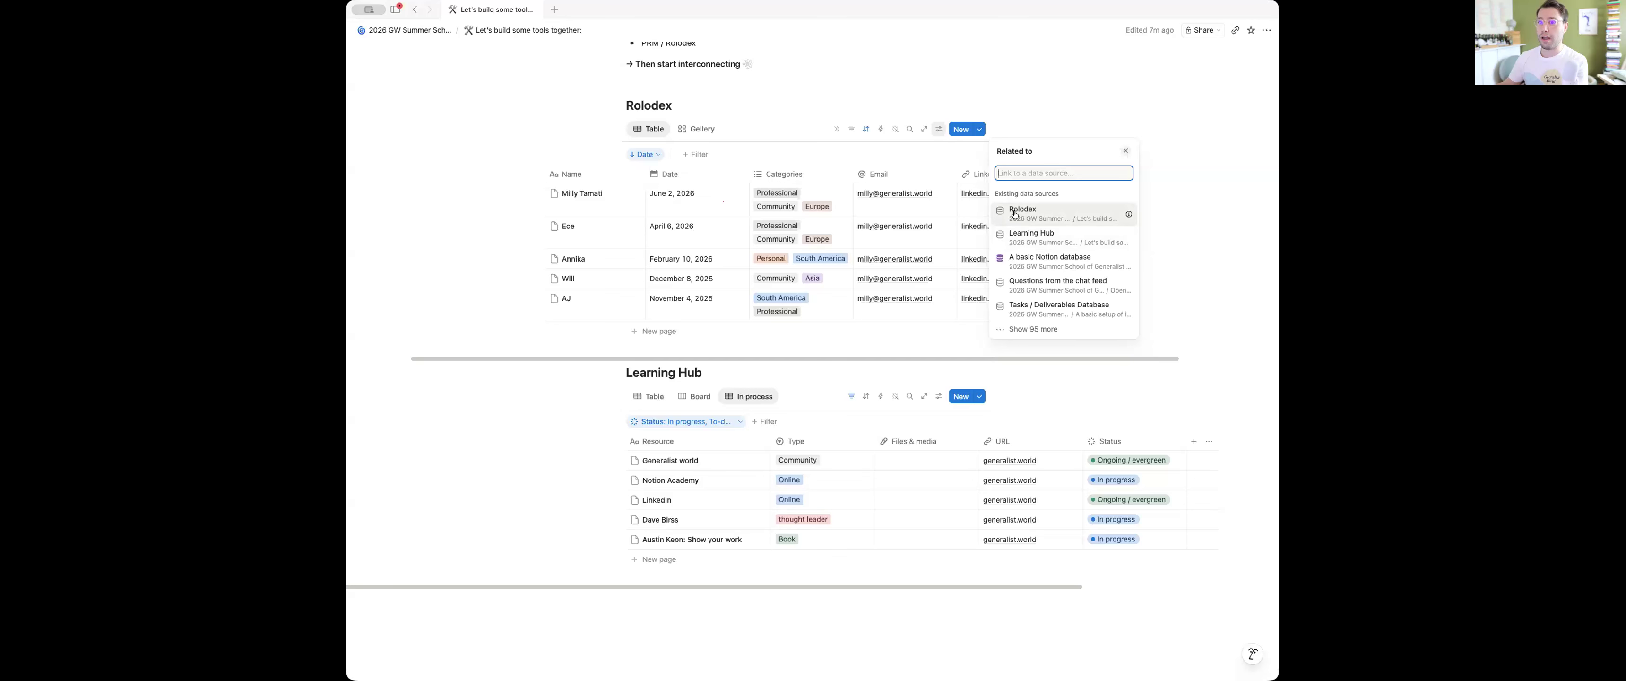
click(1028, 237)
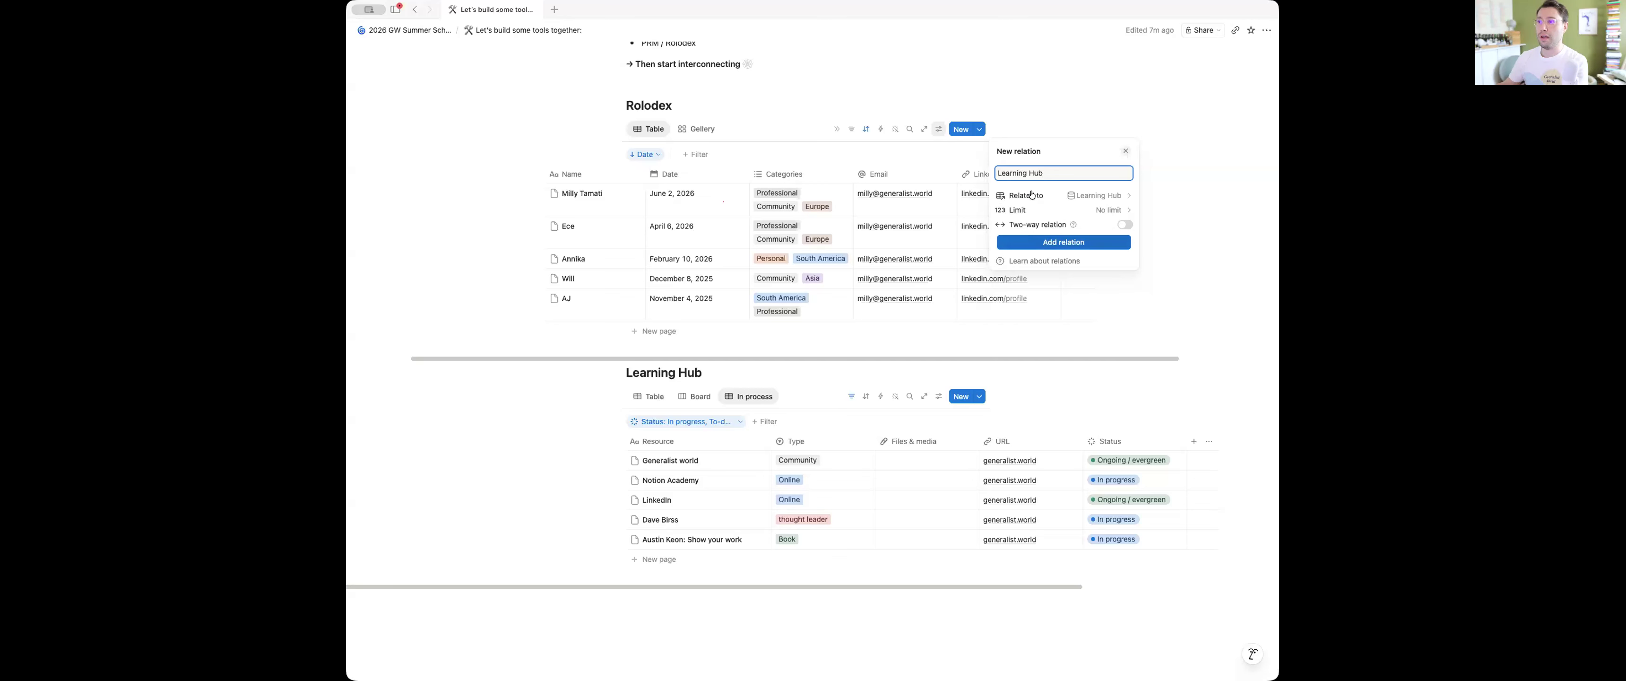
click(1125, 226)
click(1056, 283)
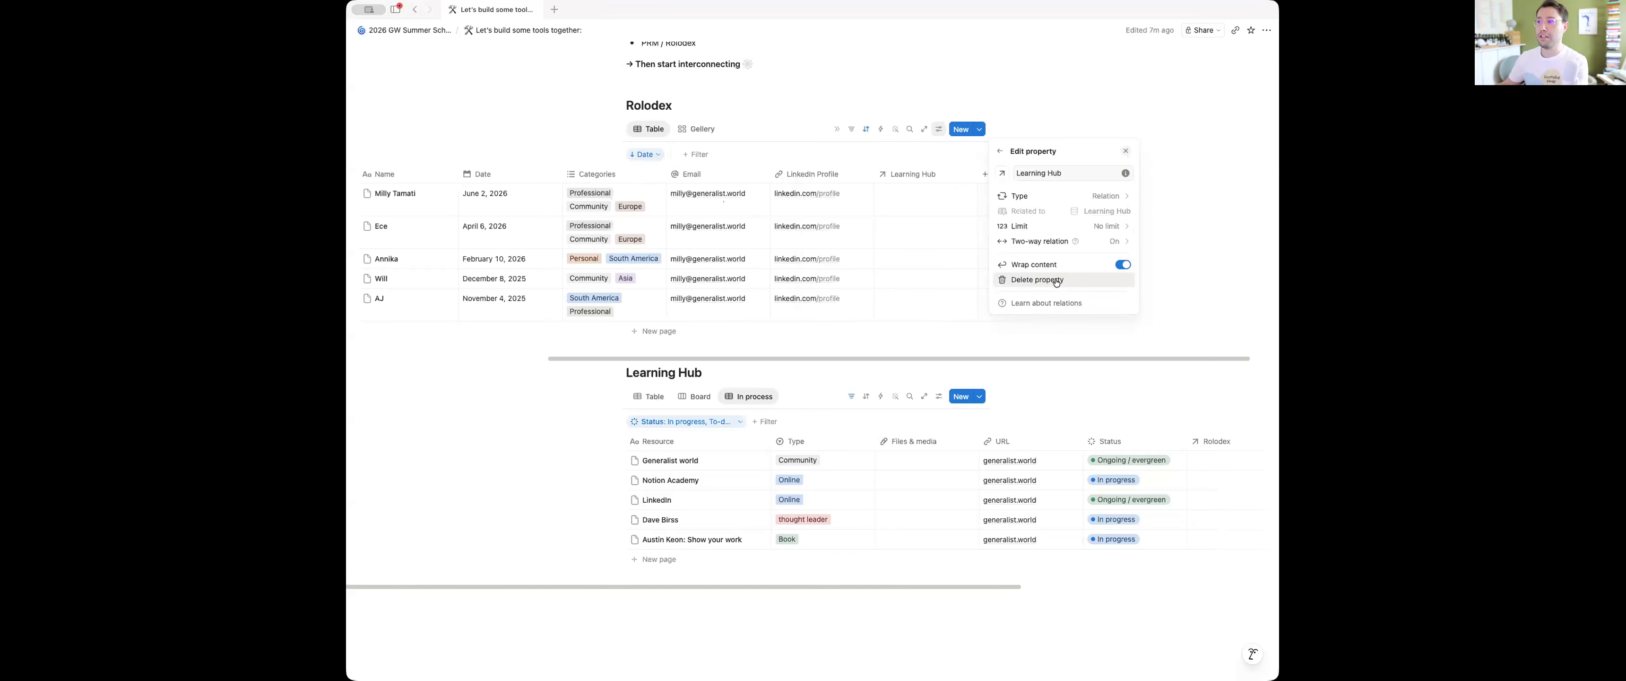
Link the Rolodex contact dated June 2, 2026 to the Generalist world entry in the Learning Hub
scroll(921, 231, left, 3)
scroll(928, 517, right, 4)
scroll(928, 517, left, 2)
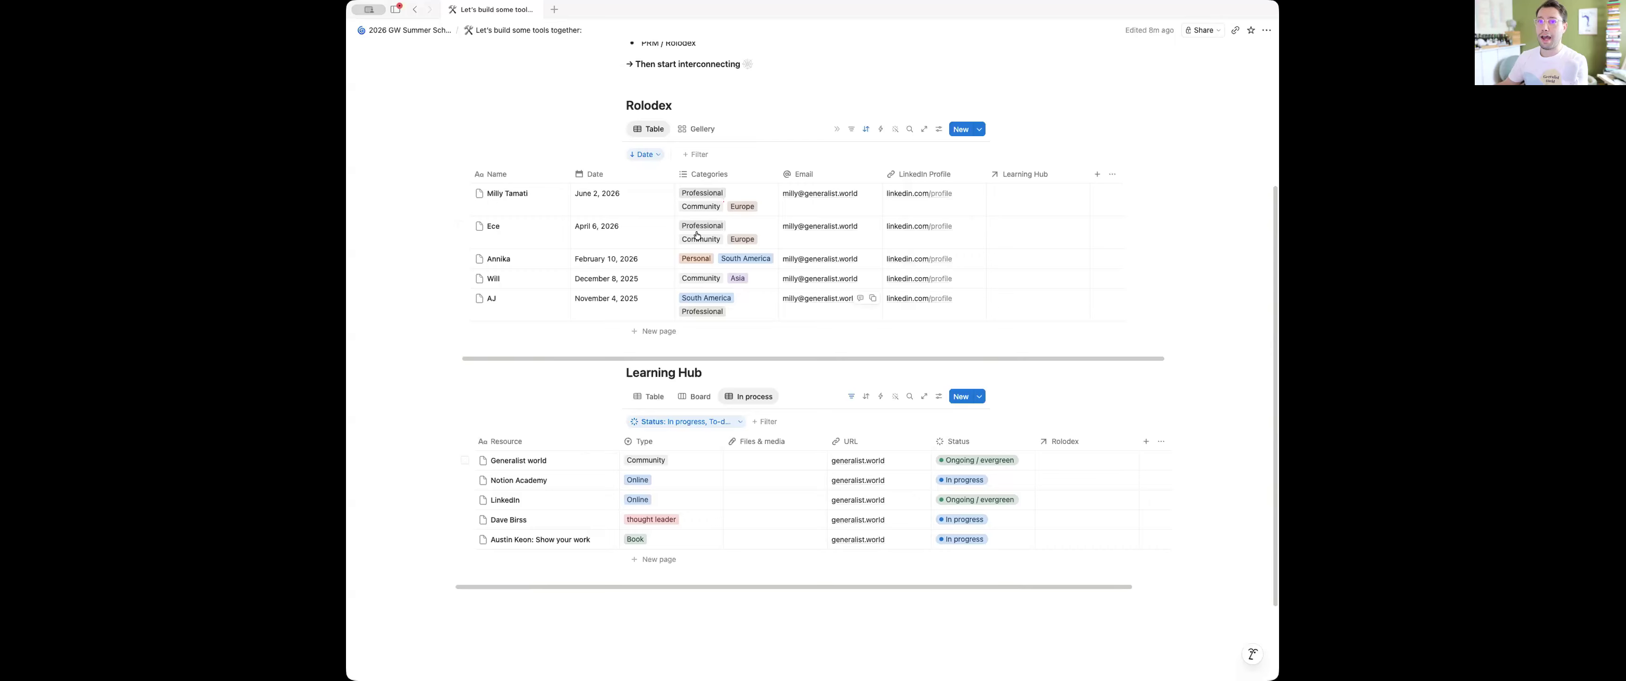
click(1020, 207)
click(1050, 243)
key(Escape)
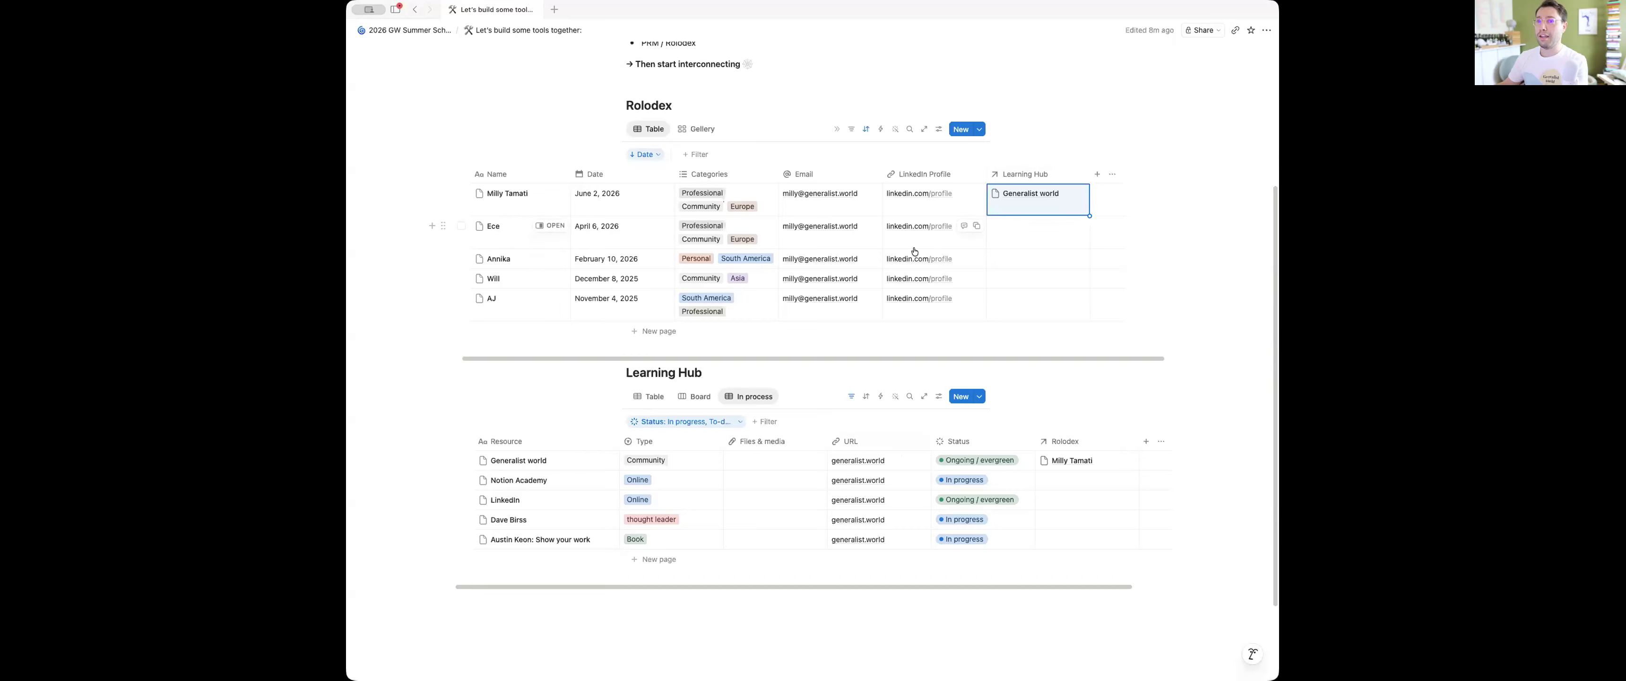
Link the Rolodex contact dated November 4, 2025 to the Notion Academy entry in the Learning Hub
click(1013, 304)
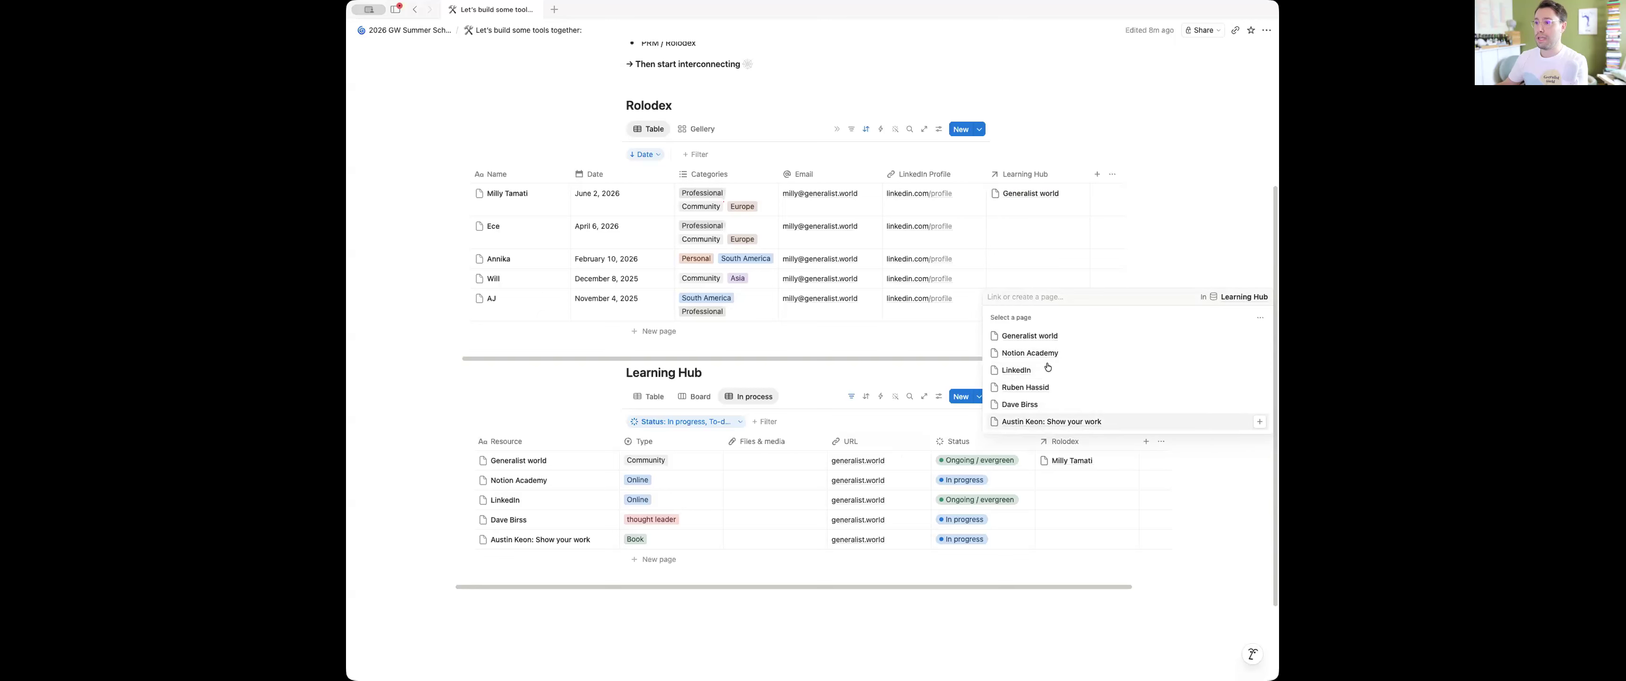
click(1036, 354)
key(Escape)
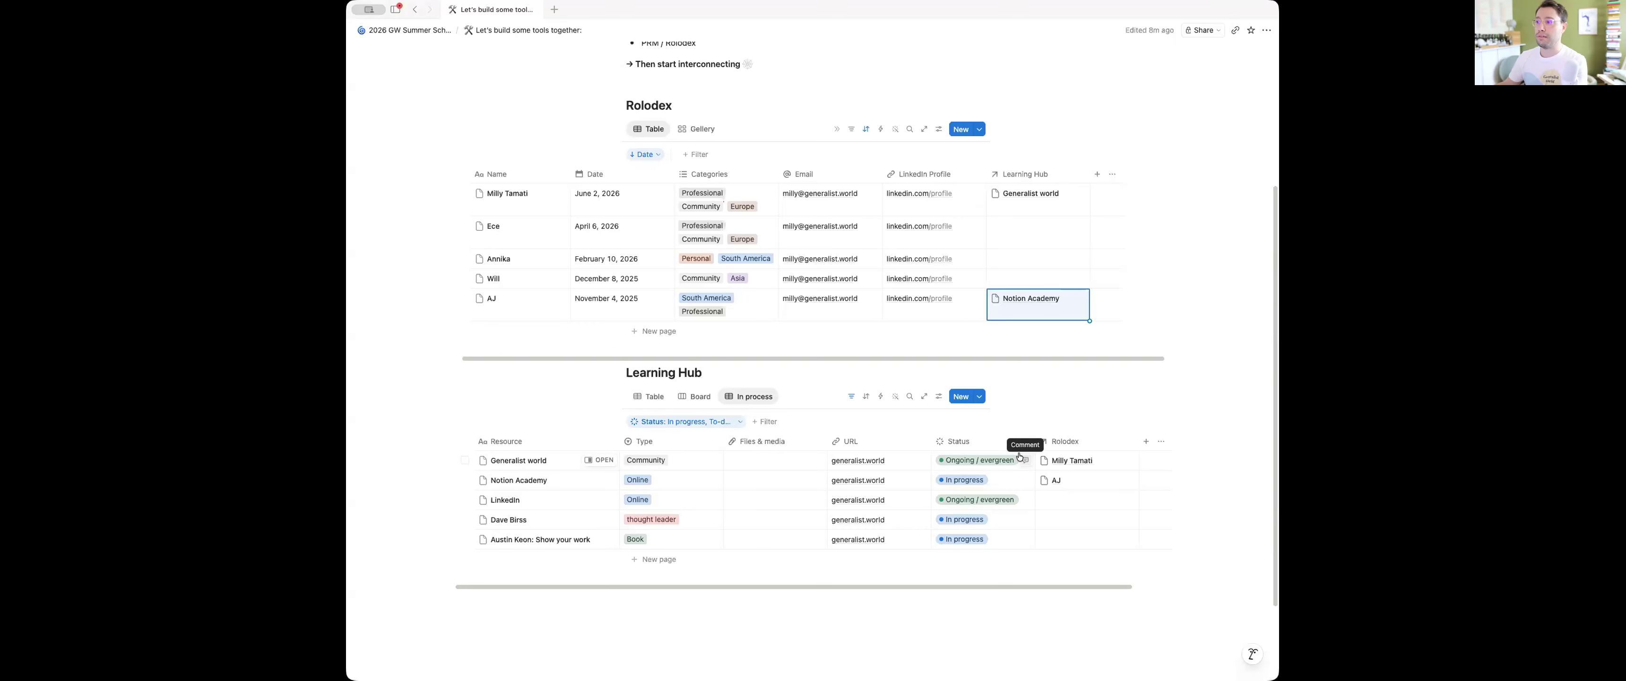
scroll(1018, 455, up, 2)
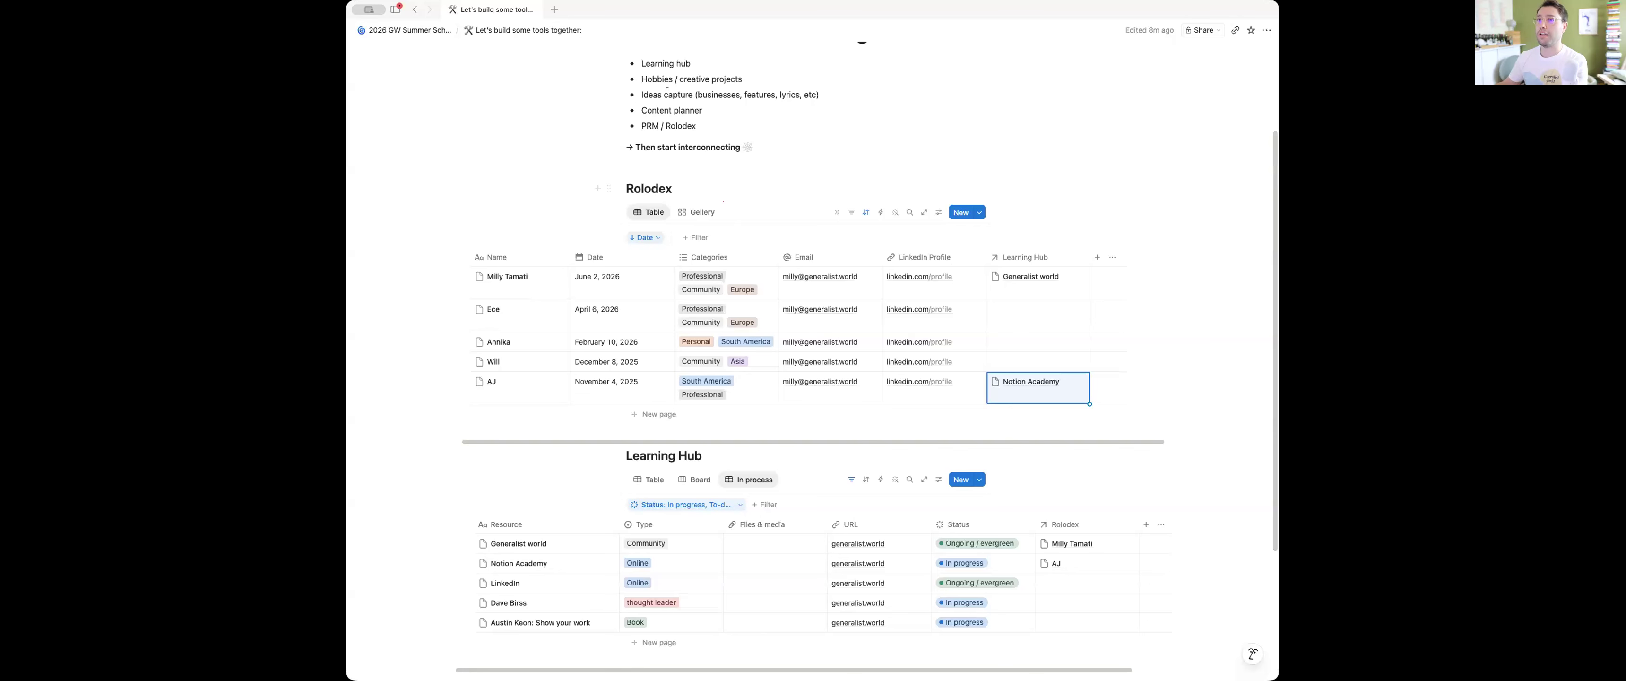
drag(644, 112, 708, 112)
click(736, 111)
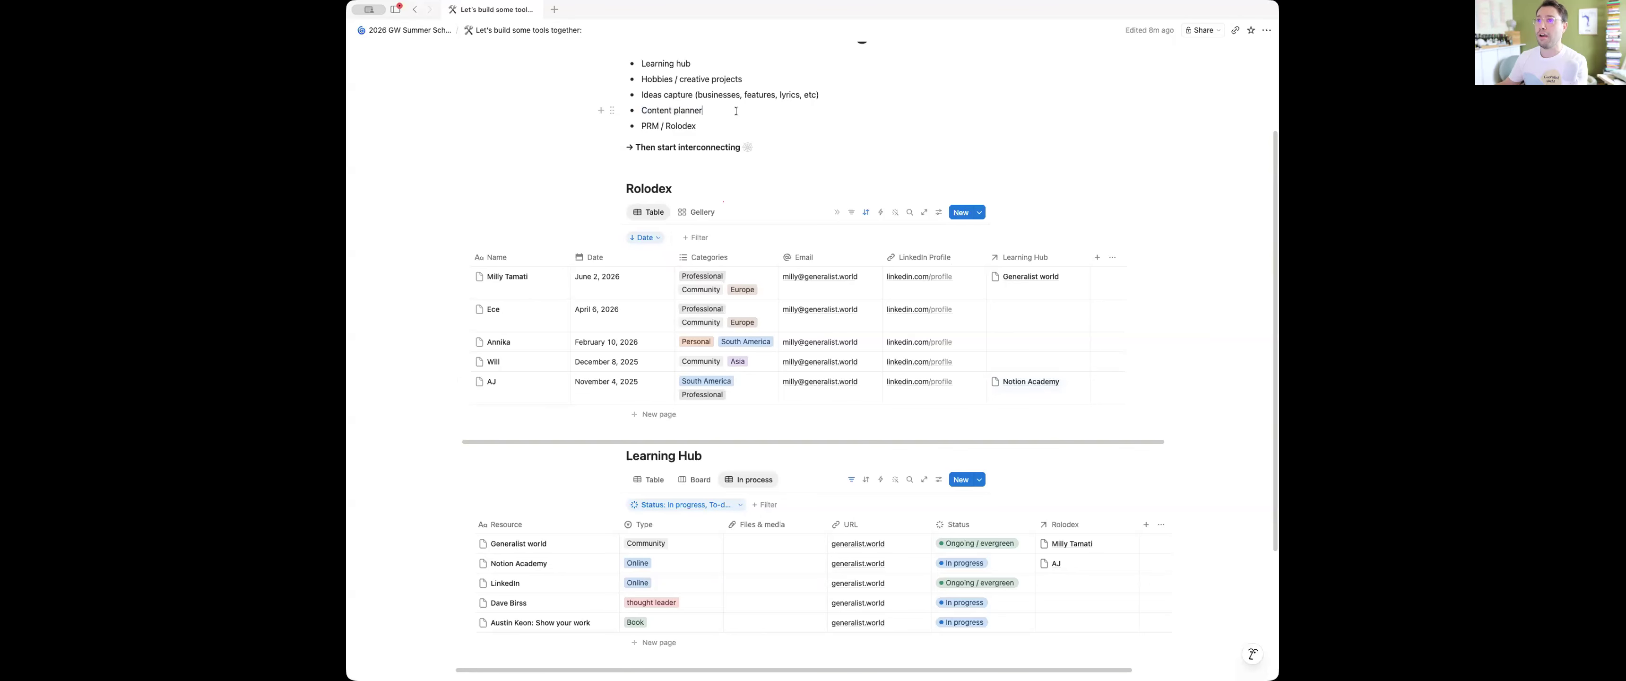
scroll(670, 98, up, 1)
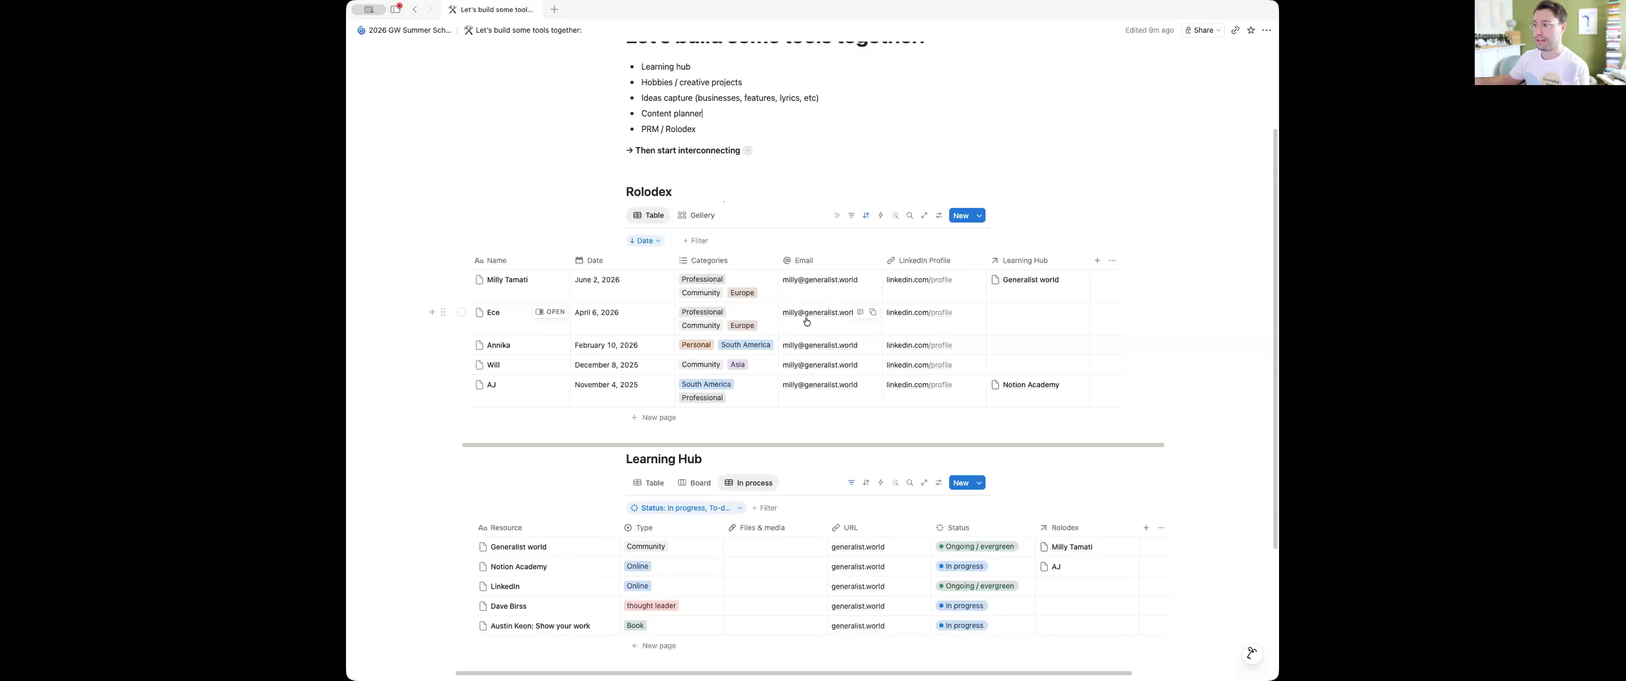
scroll(904, 303, up, 3)
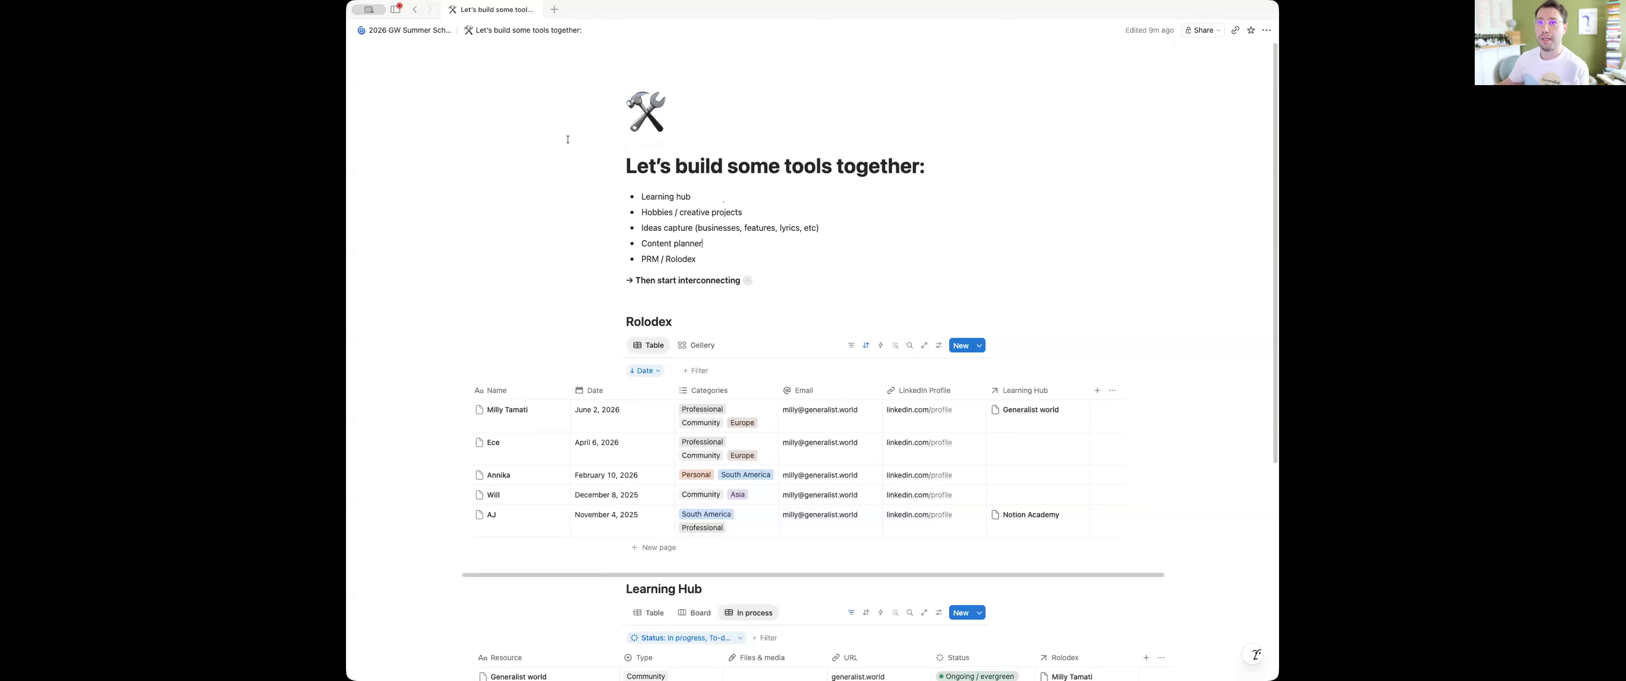
Go back through the recently viewed pages, past the Notion Academy entry, to the full tools page
key(super+[)
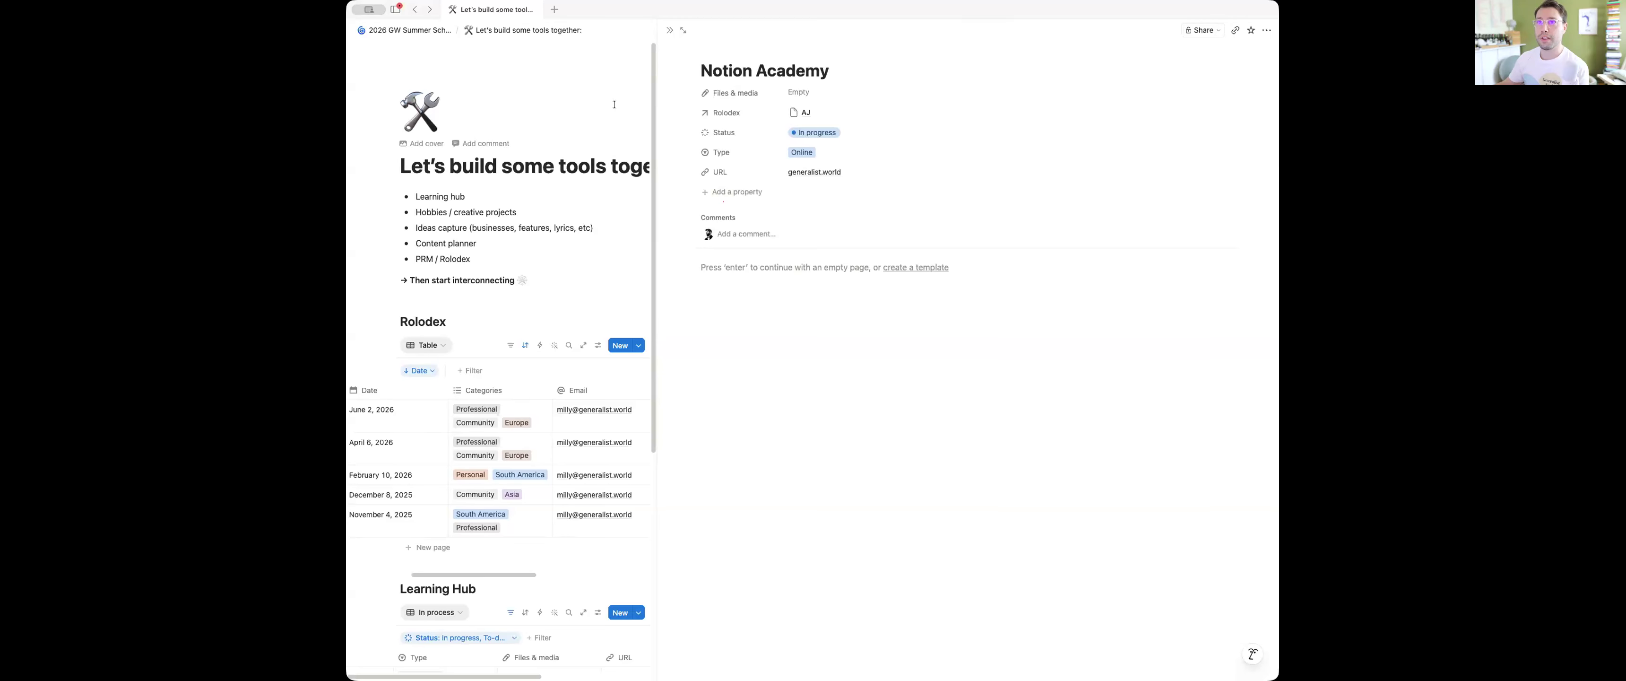
key(super+[)
key(super+[)
key(super+[)
key(super+[)
key(super+[)
key(super+[)
key(super+[)
key(super+[)
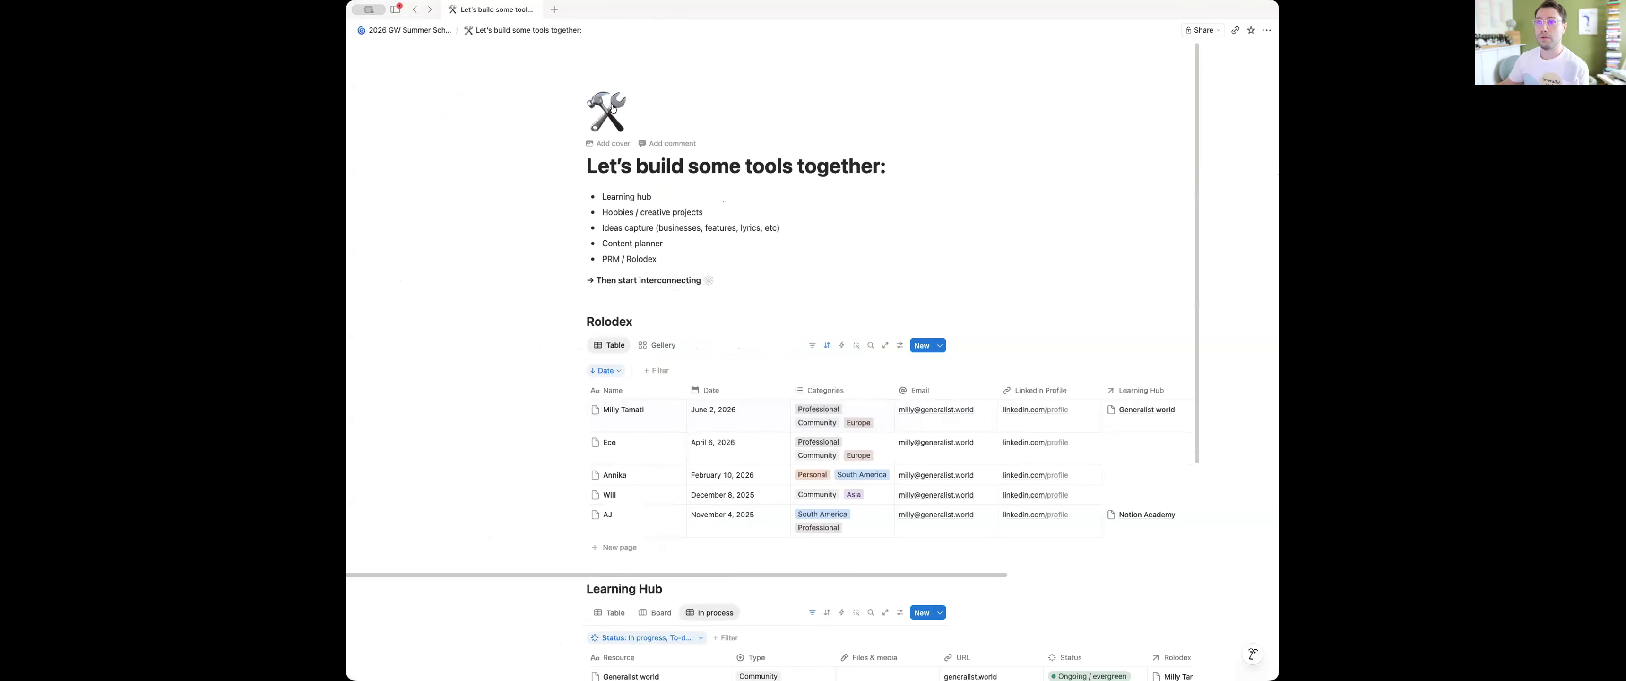
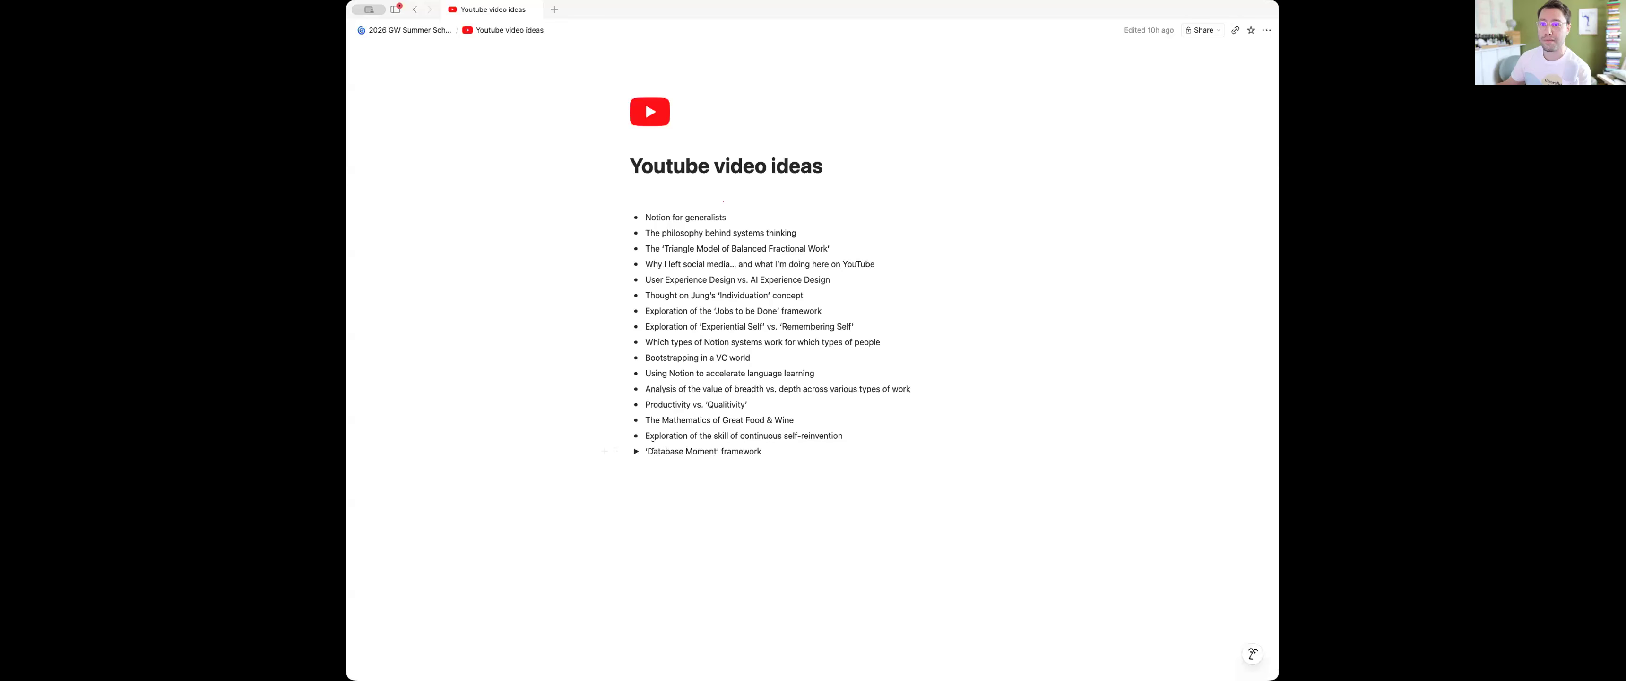
Expand the 'Database Moment' framework toggle to read its nested notes, and collapse it again
click(636, 452)
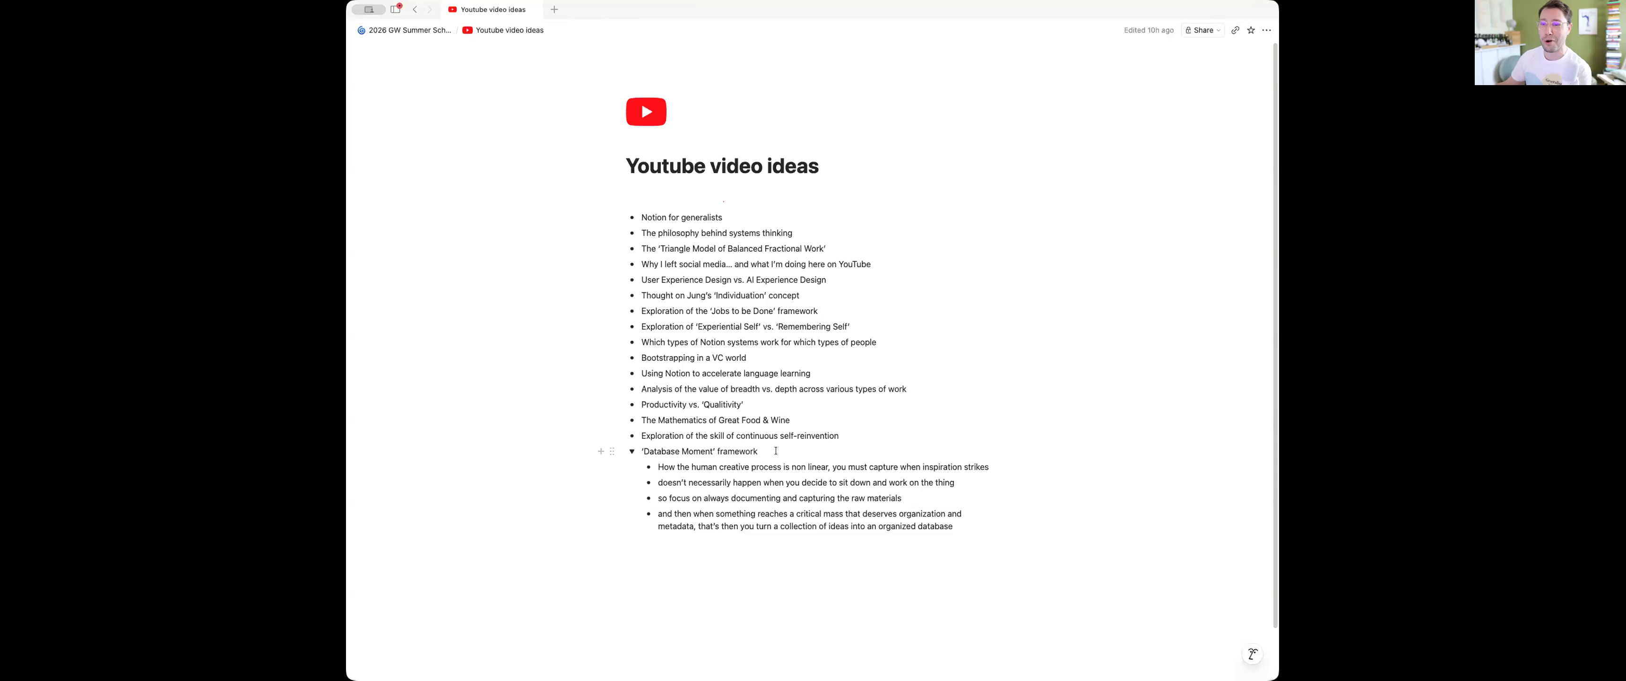
click(632, 451)
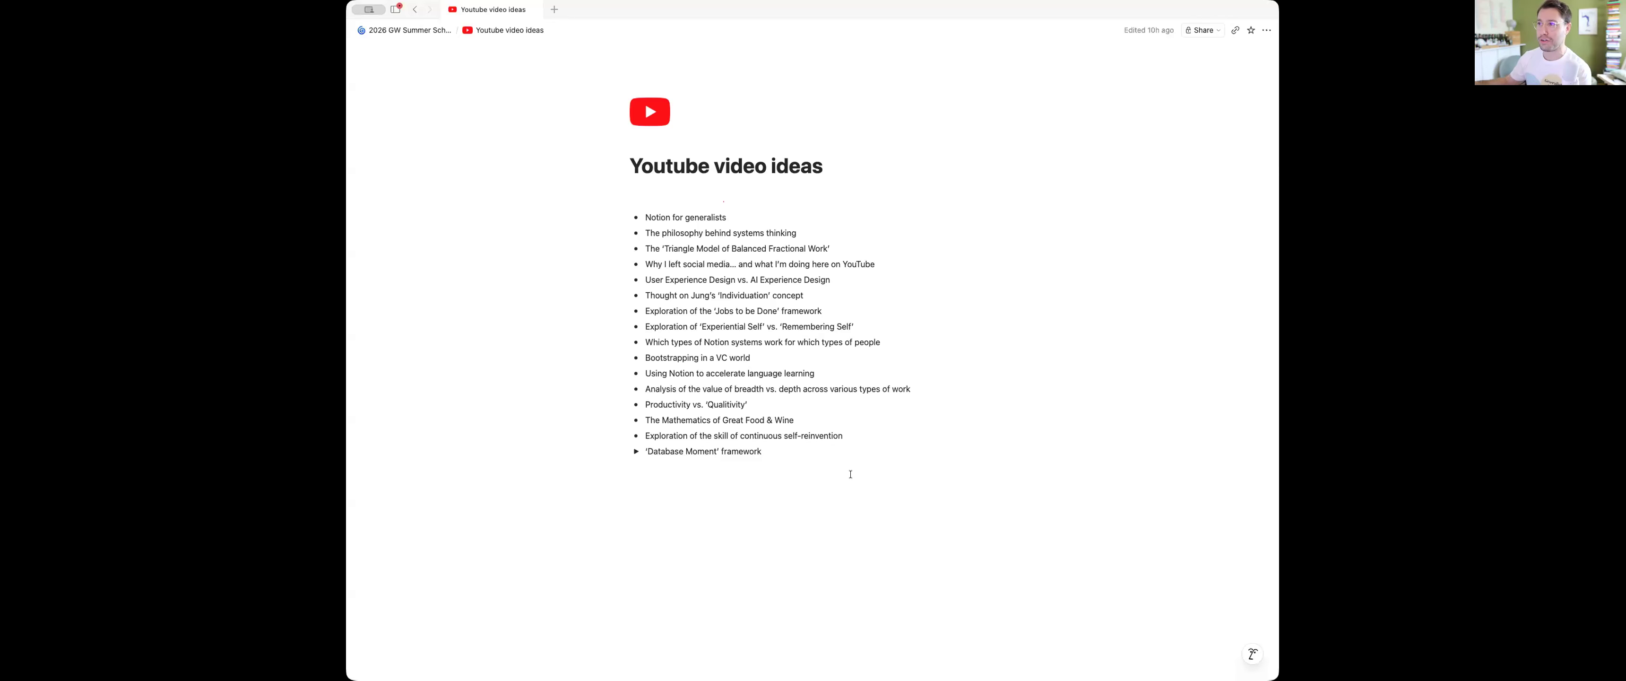
Insert an inline database above the bulleted list of video ideas and title it YT Video Ideas
click(667, 190)
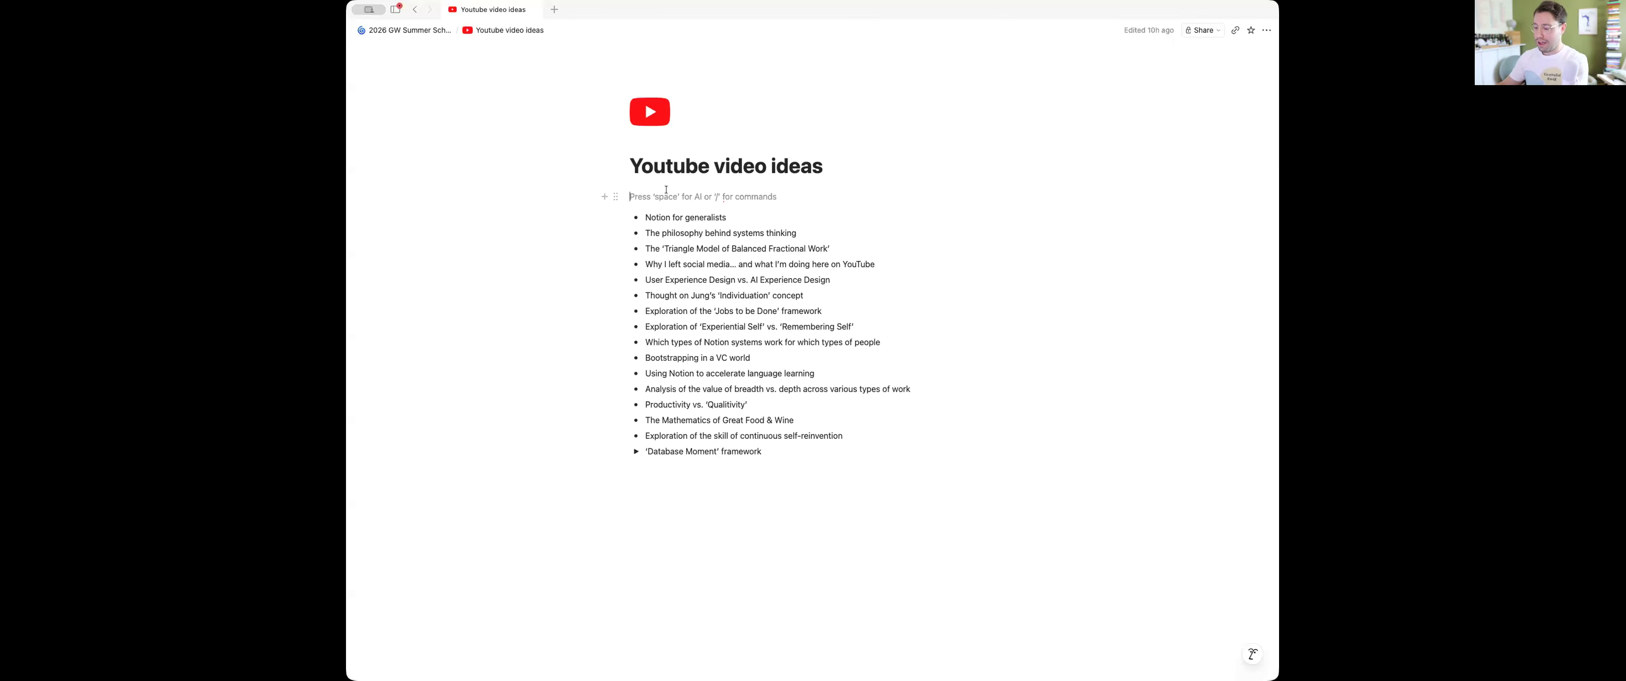
text(/db)
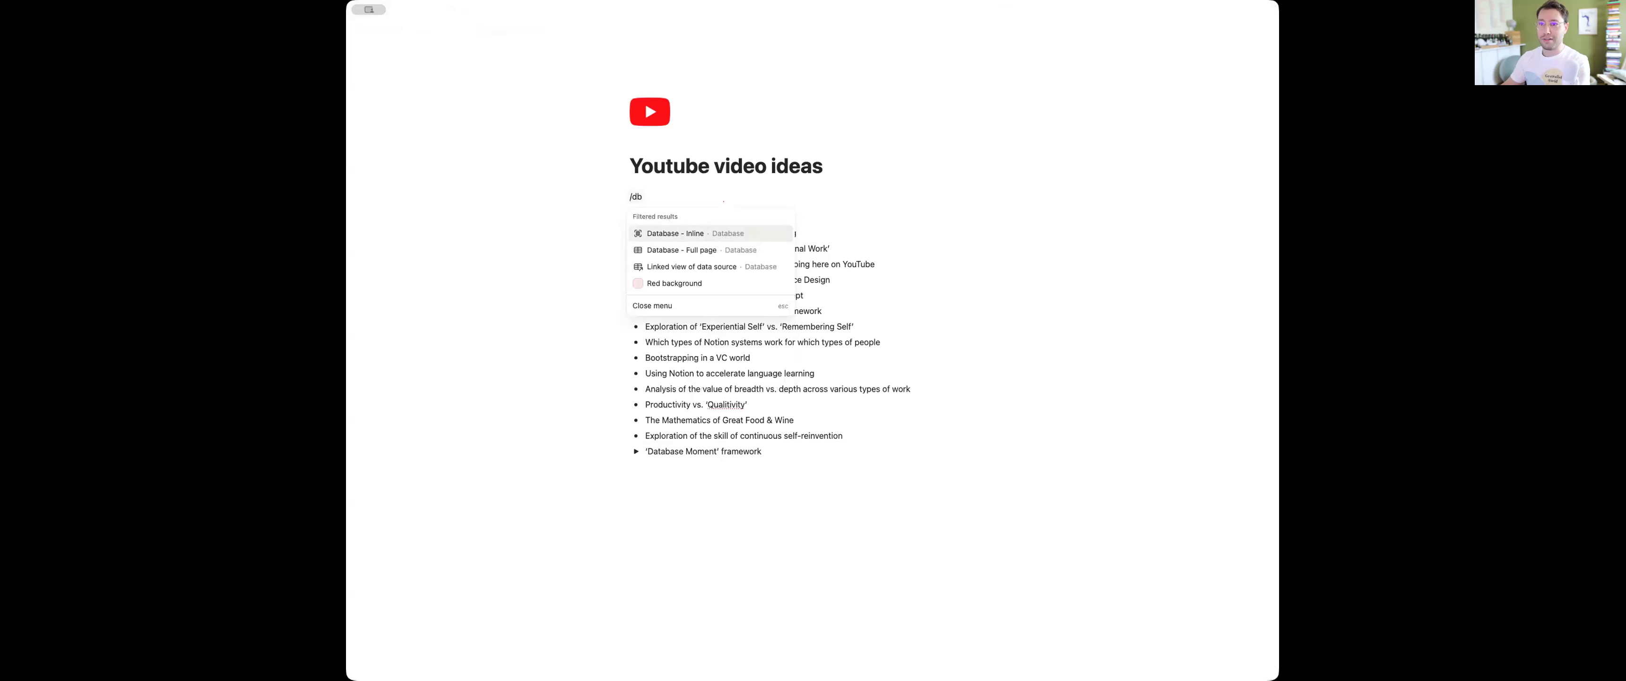
key(Return)
click(647, 194)
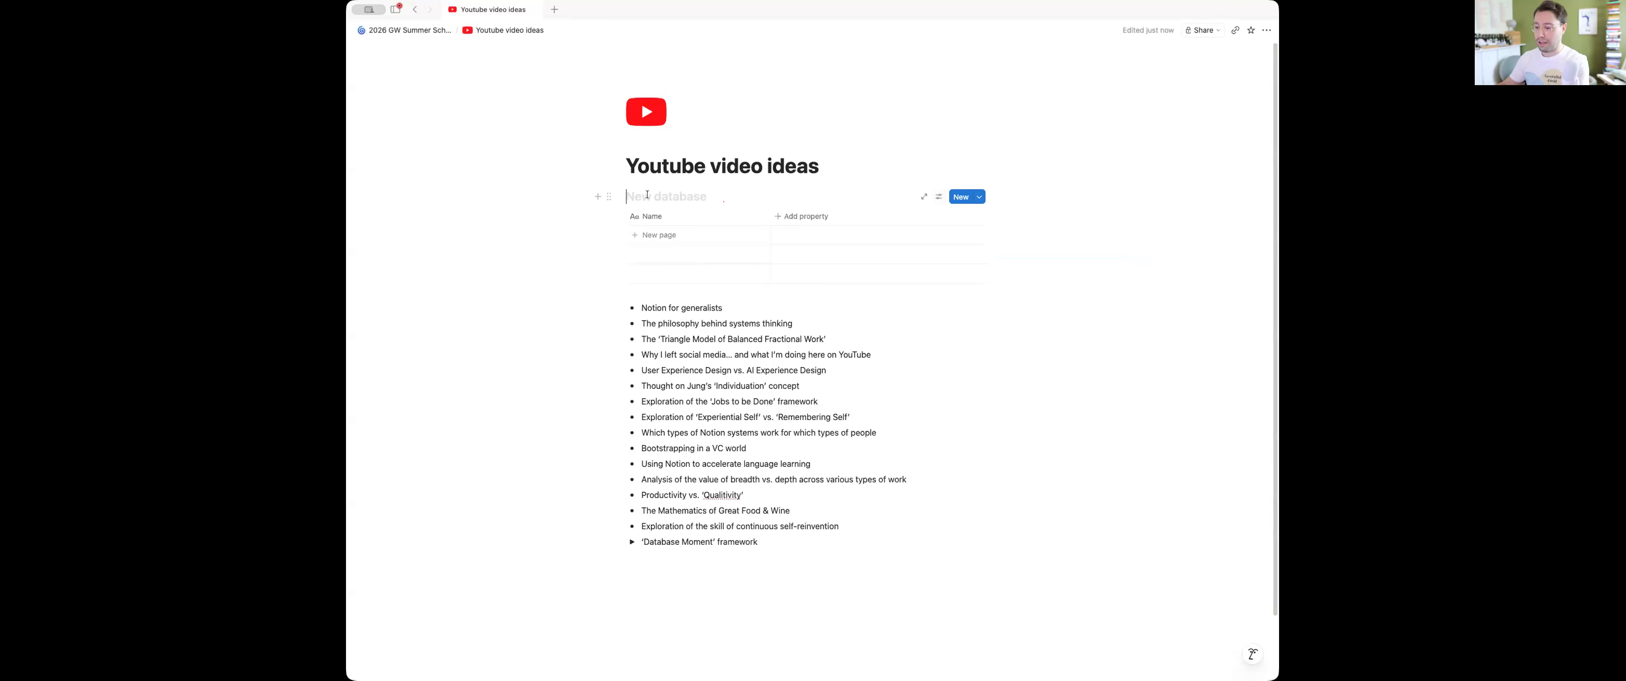
text(YT Video)
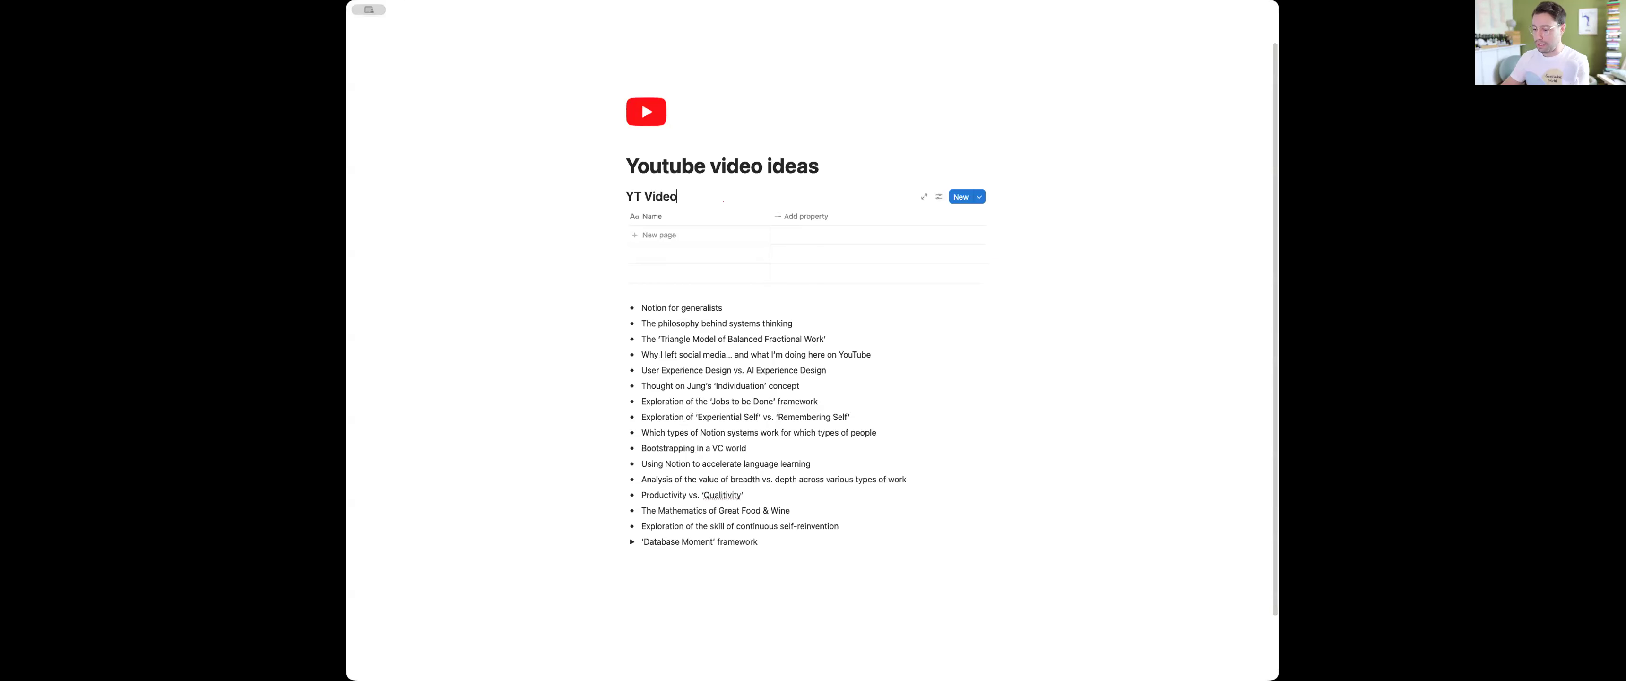
text( Ideas)
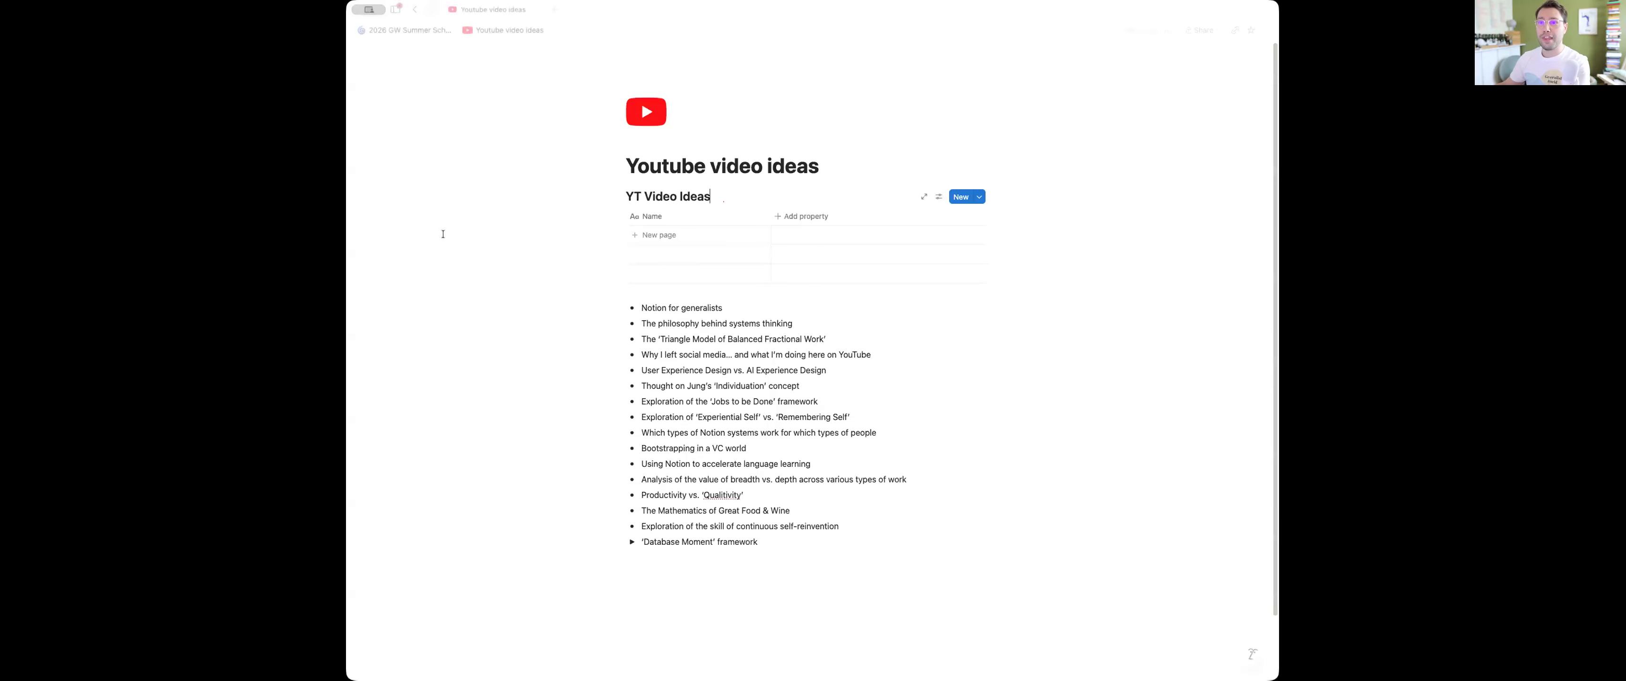
Move all the listed video ideas into the YT Video Ideas database as entries and widen the Name column
drag(562, 305, 726, 543)
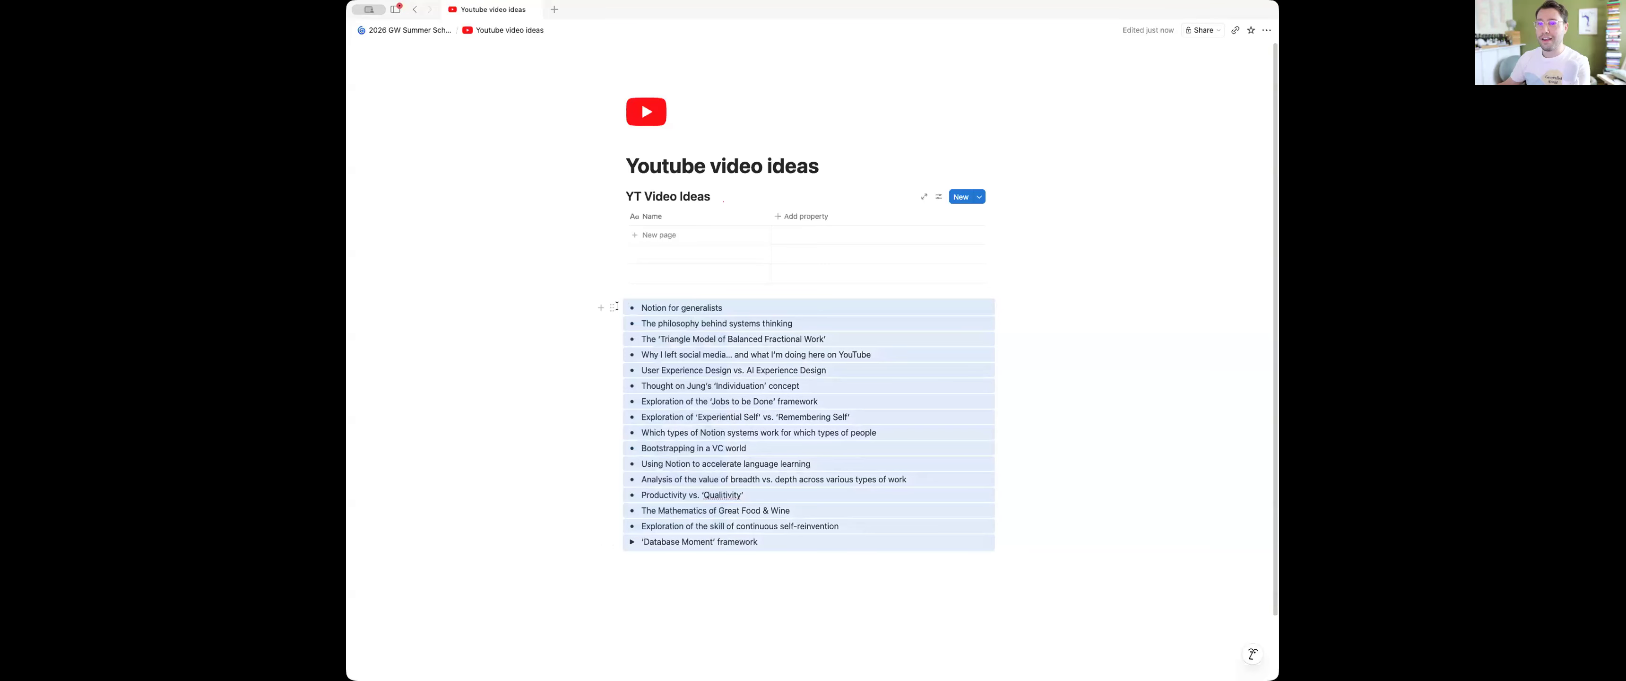
drag(632, 278, 666, 233)
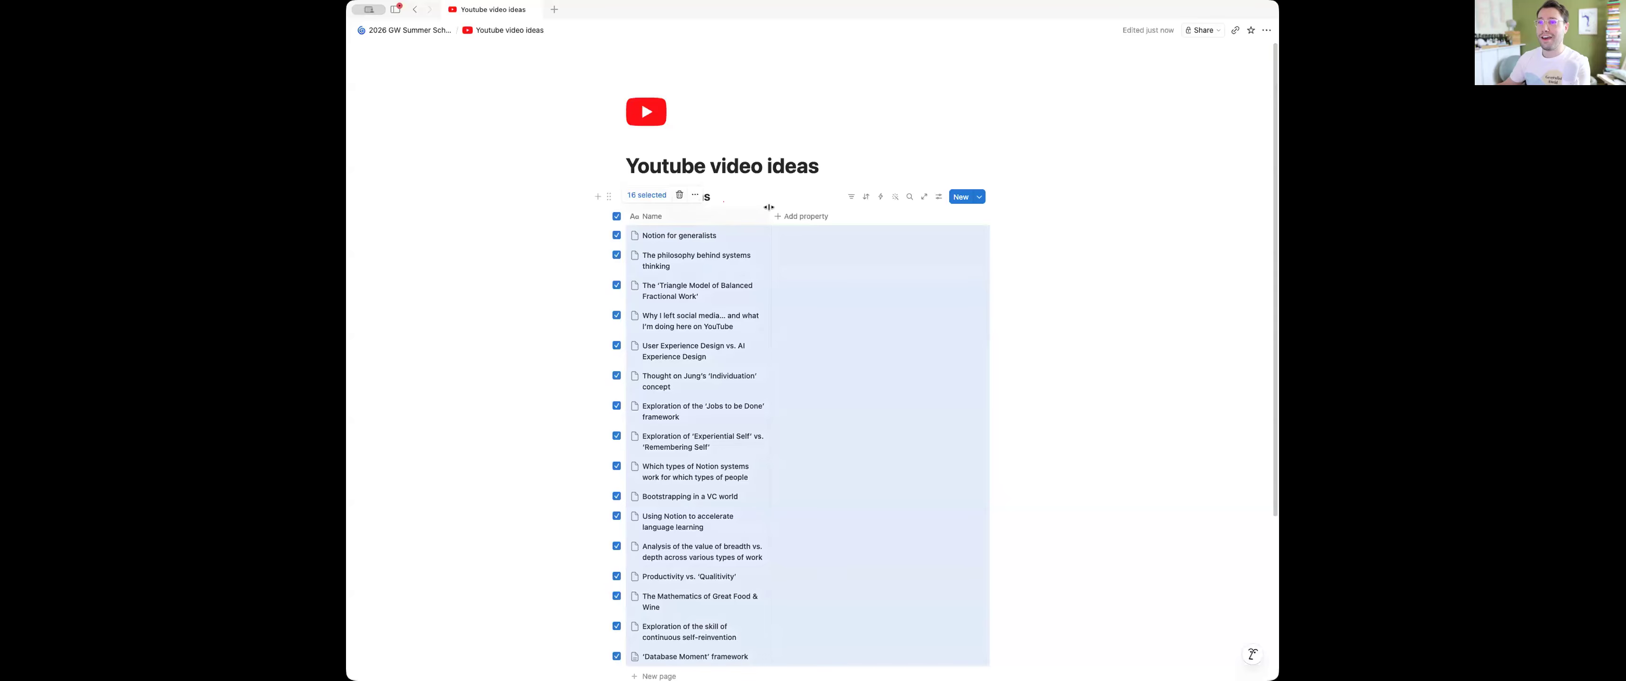
drag(771, 216, 864, 218)
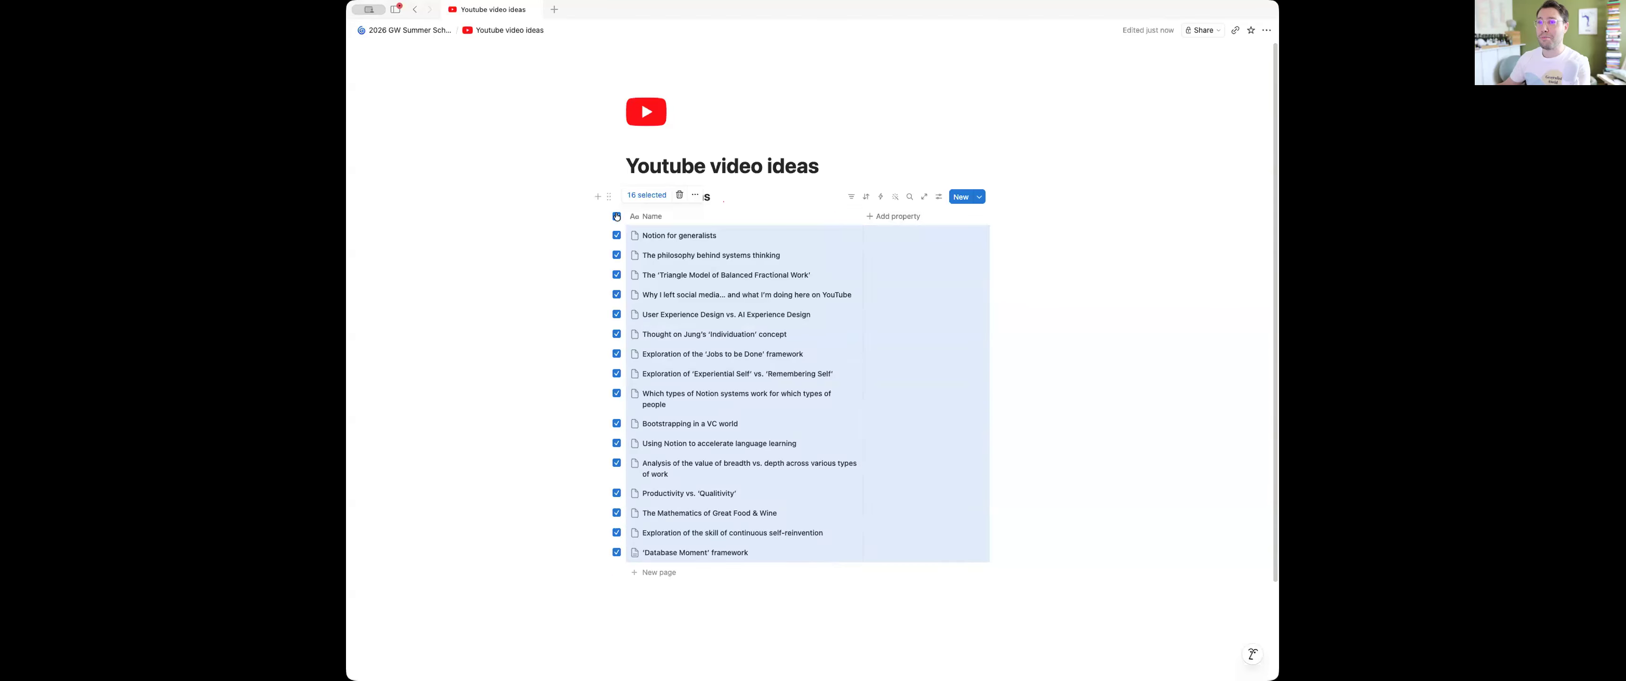
click(1101, 338)
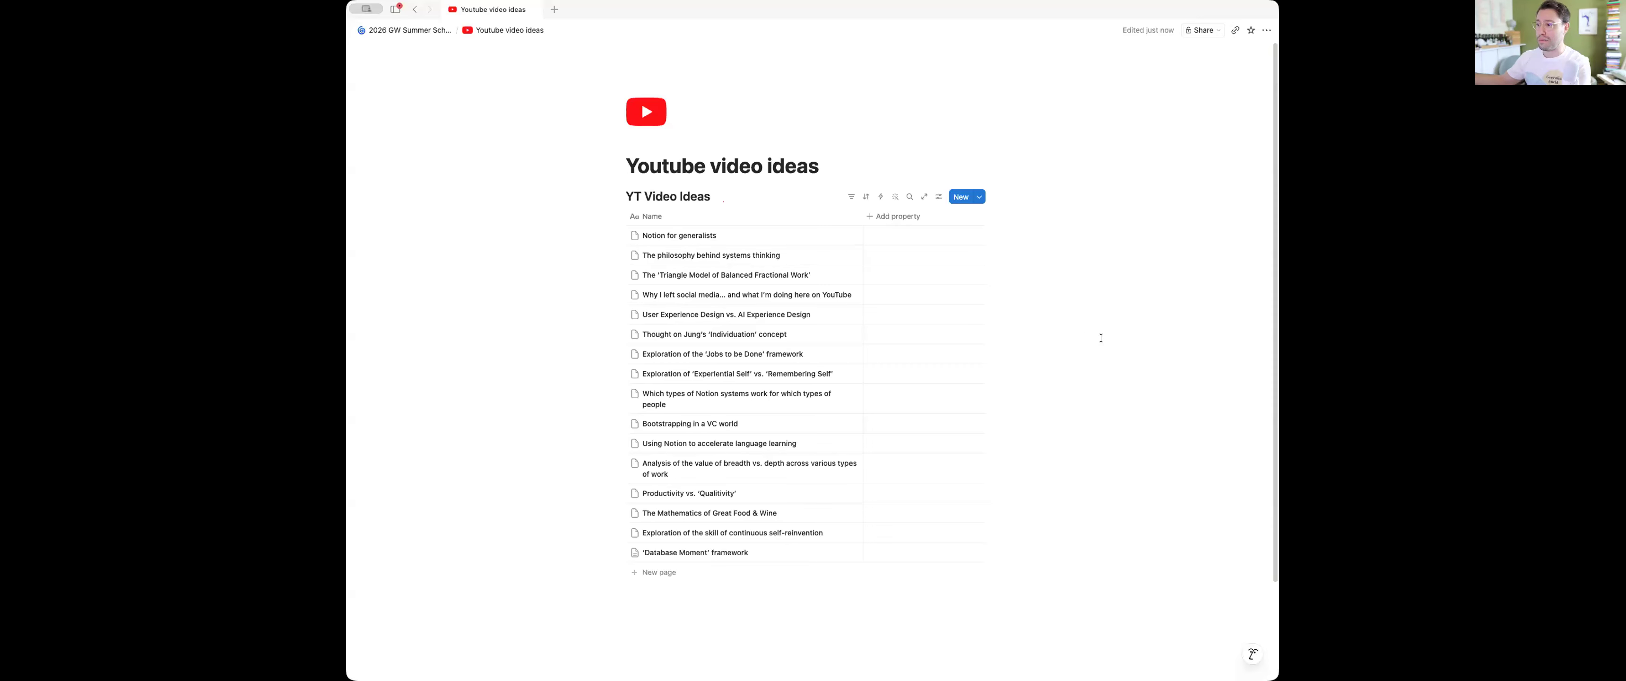
Add a Status property and a Multi-select property to the YT Video Ideas database
click(882, 217)
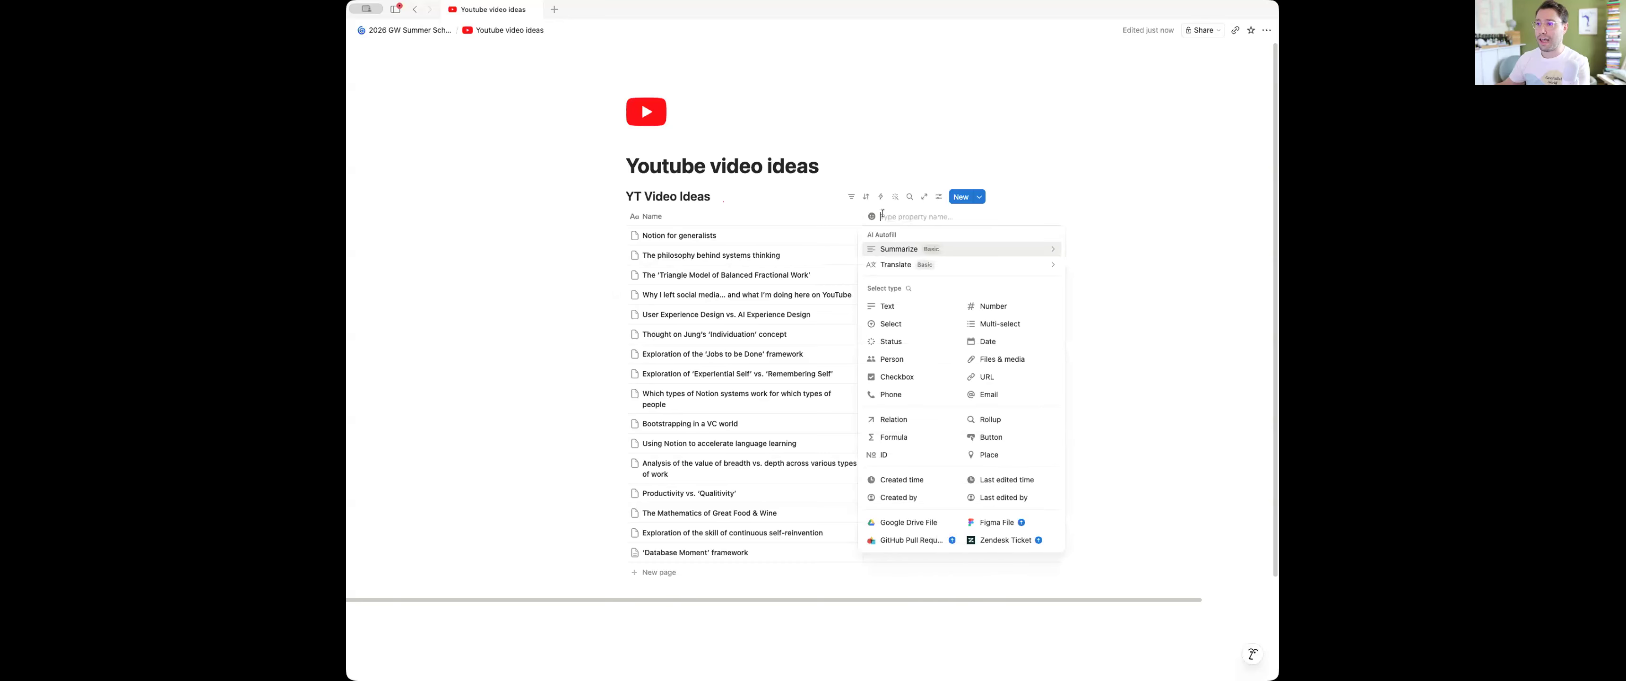
click(886, 342)
click(975, 217)
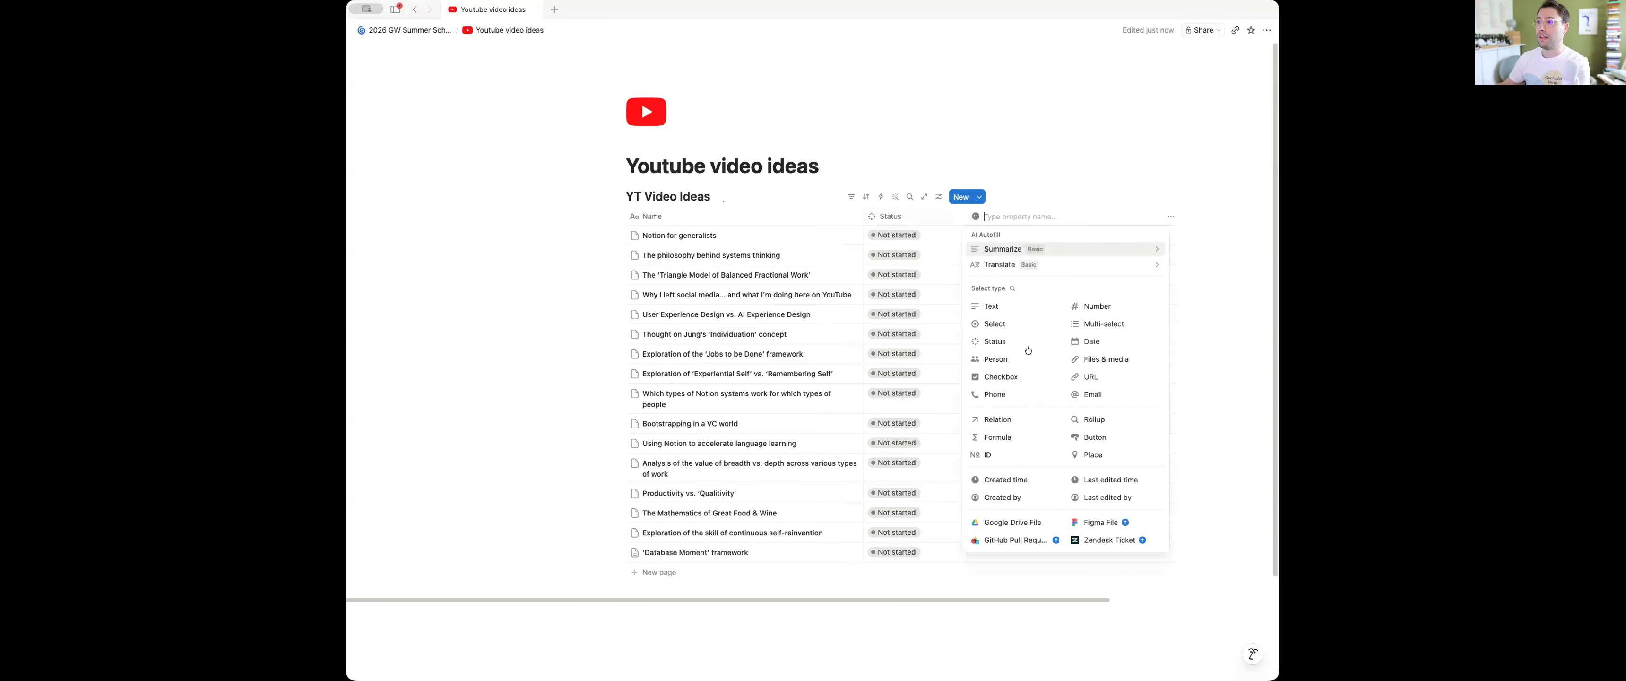
click(1099, 323)
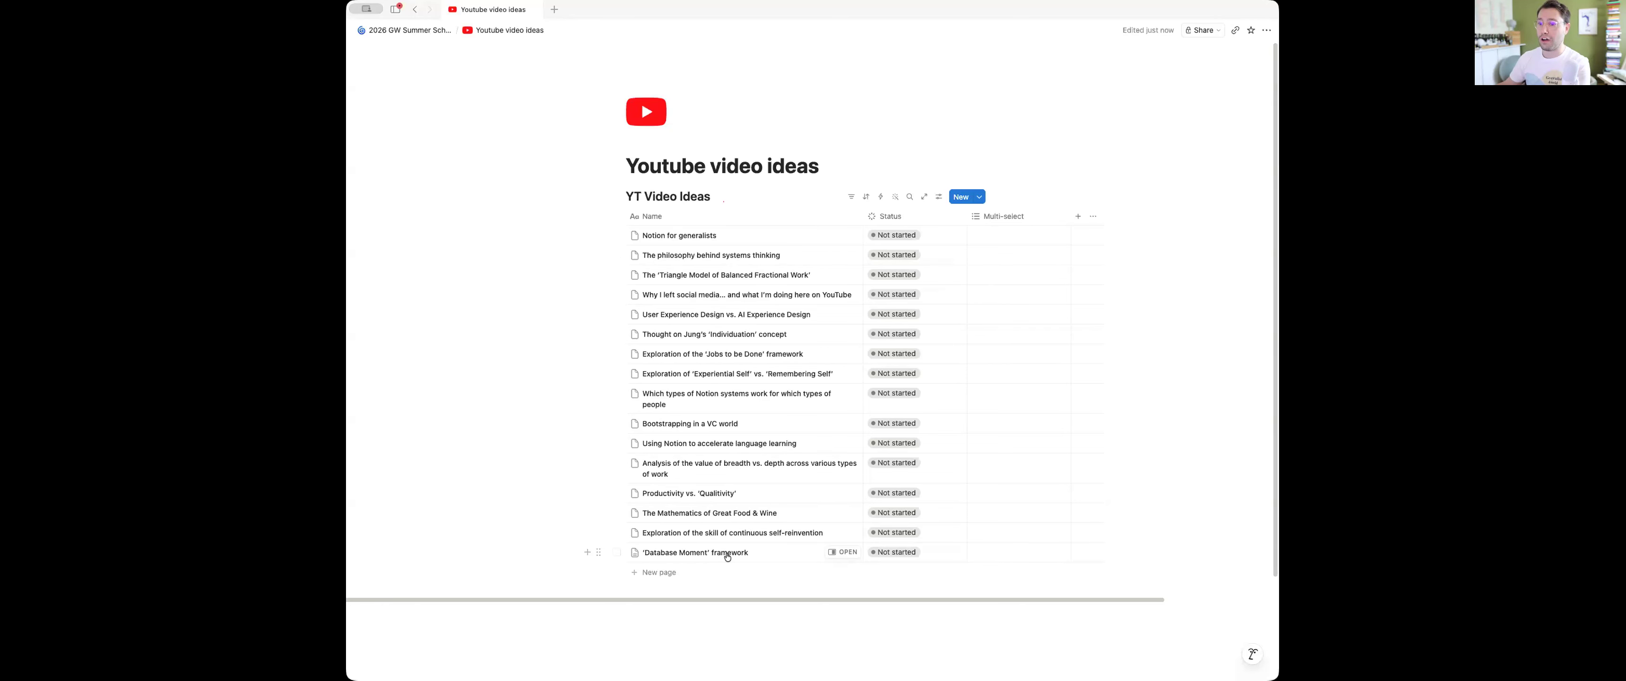
Open the 'Database Moment' framework entry to examine its page content, and close it again
click(844, 552)
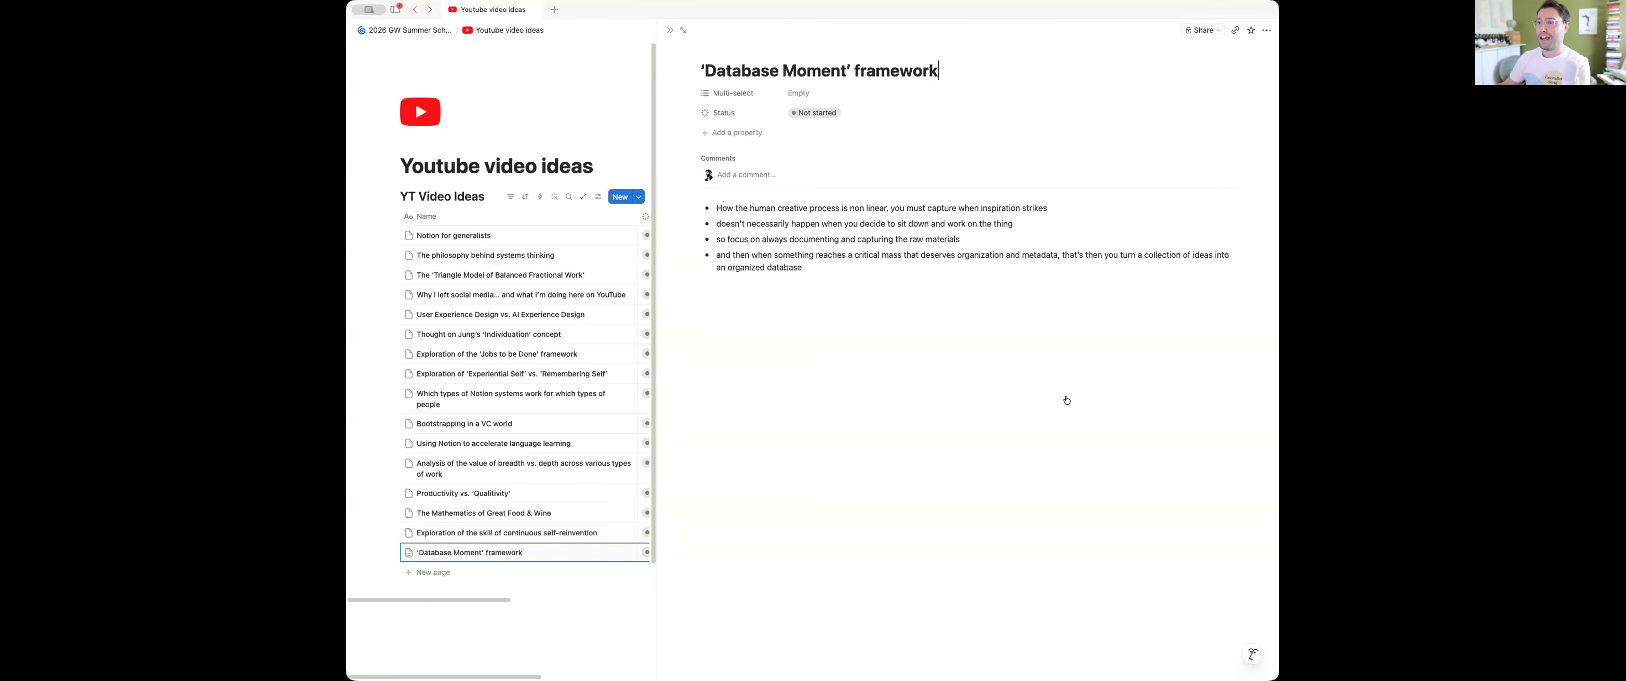
key(Escape)
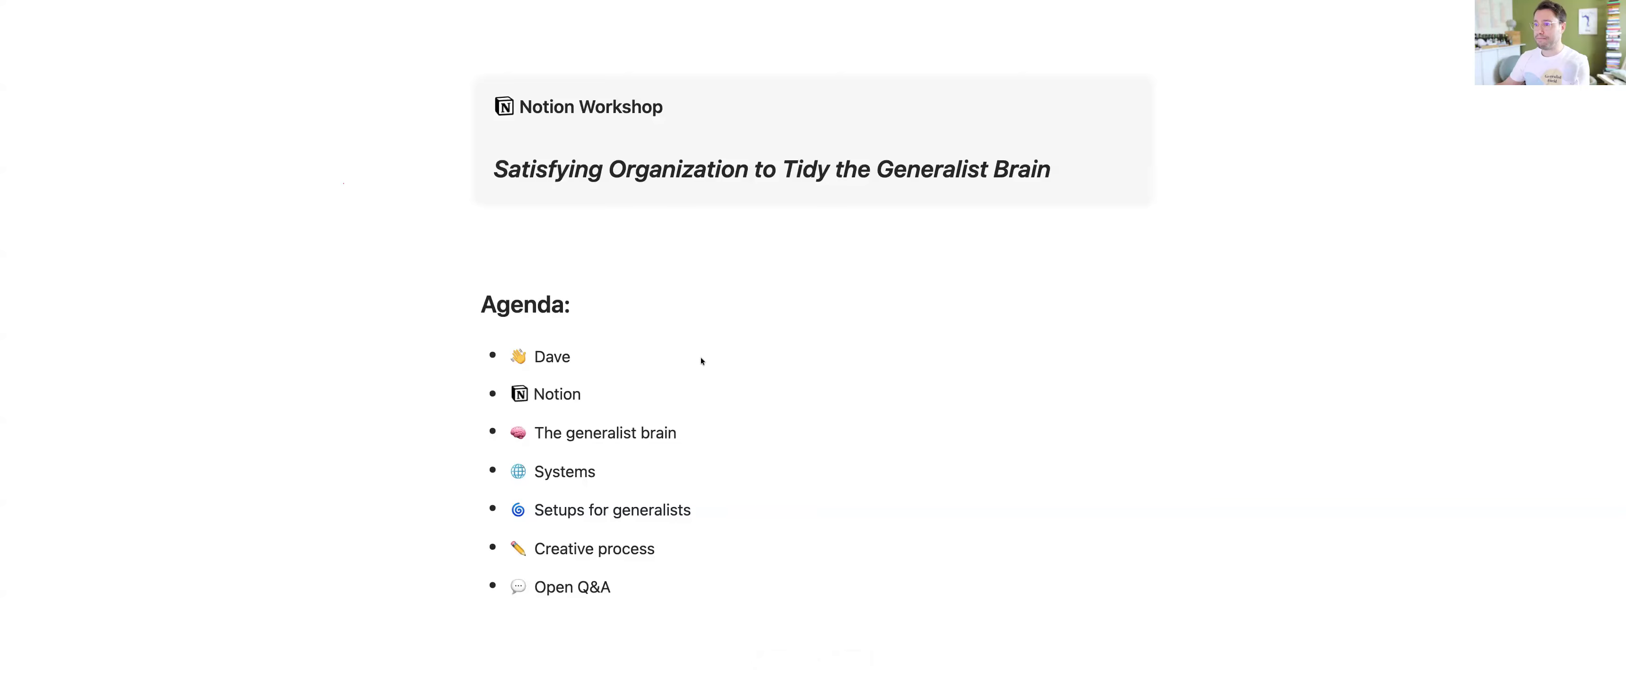
Take the Notion Workshop presentation out of full screen and advance from the agenda to the slide 'The human creative process'
key(Escape)
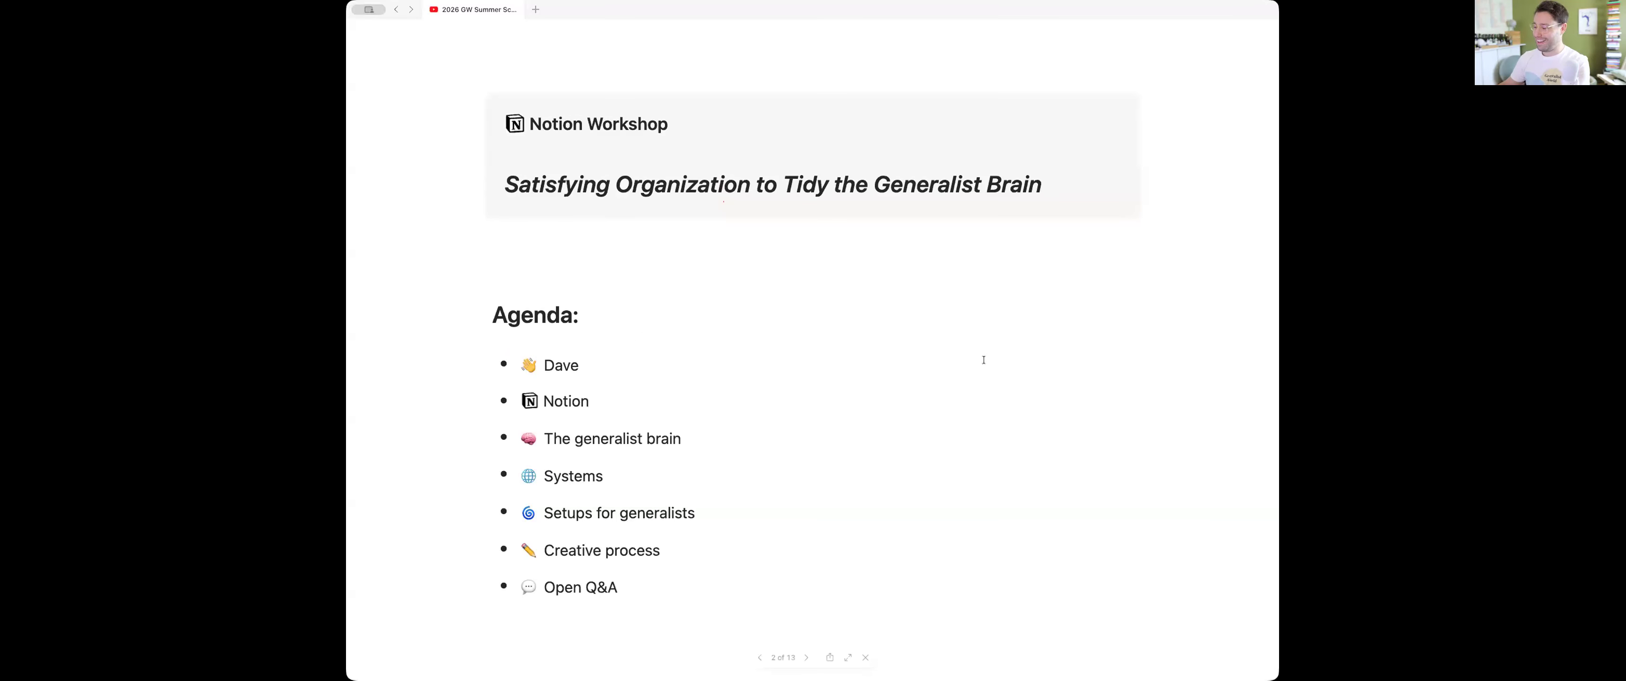
key(Right)
key(Right)
key(Right)
key(Right)
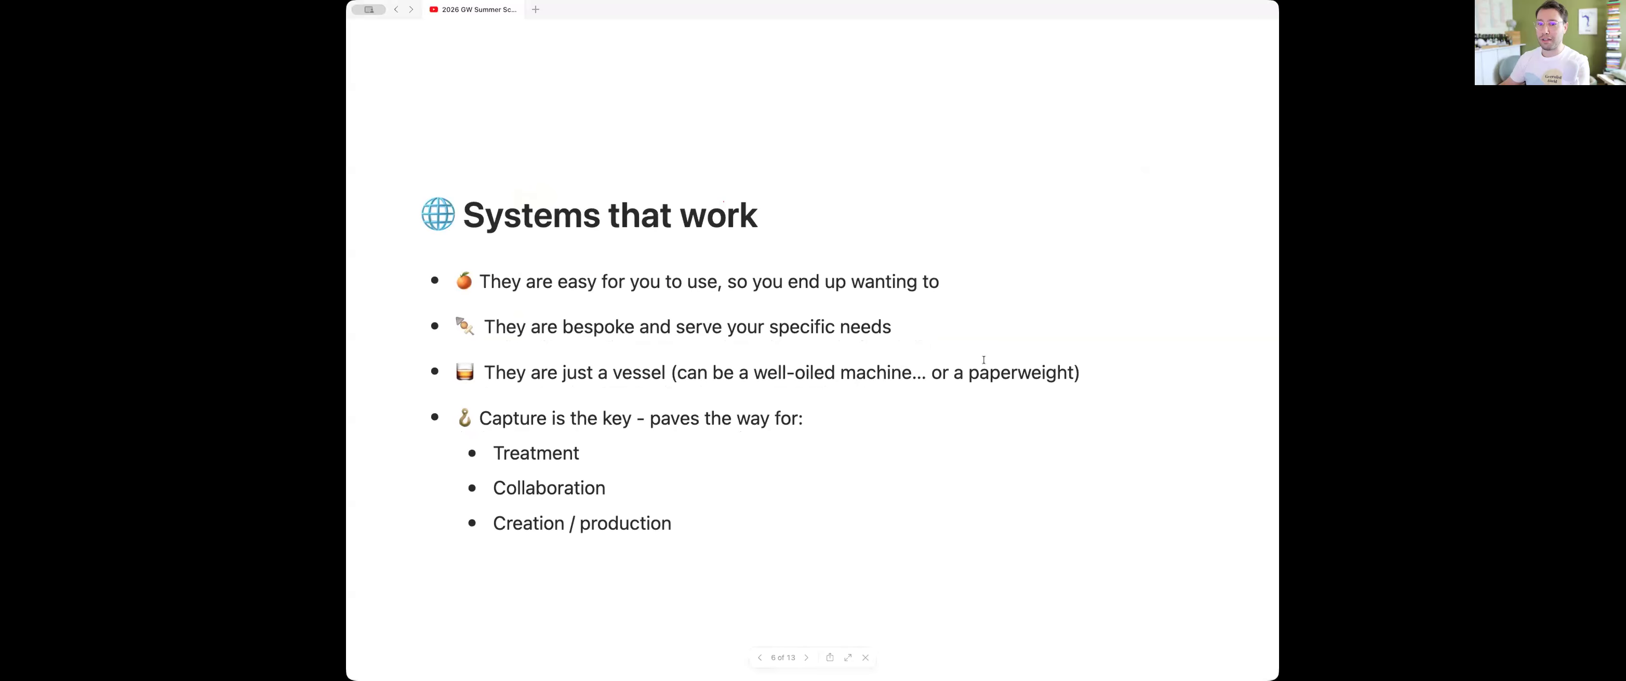
key(Right)
key(Right)
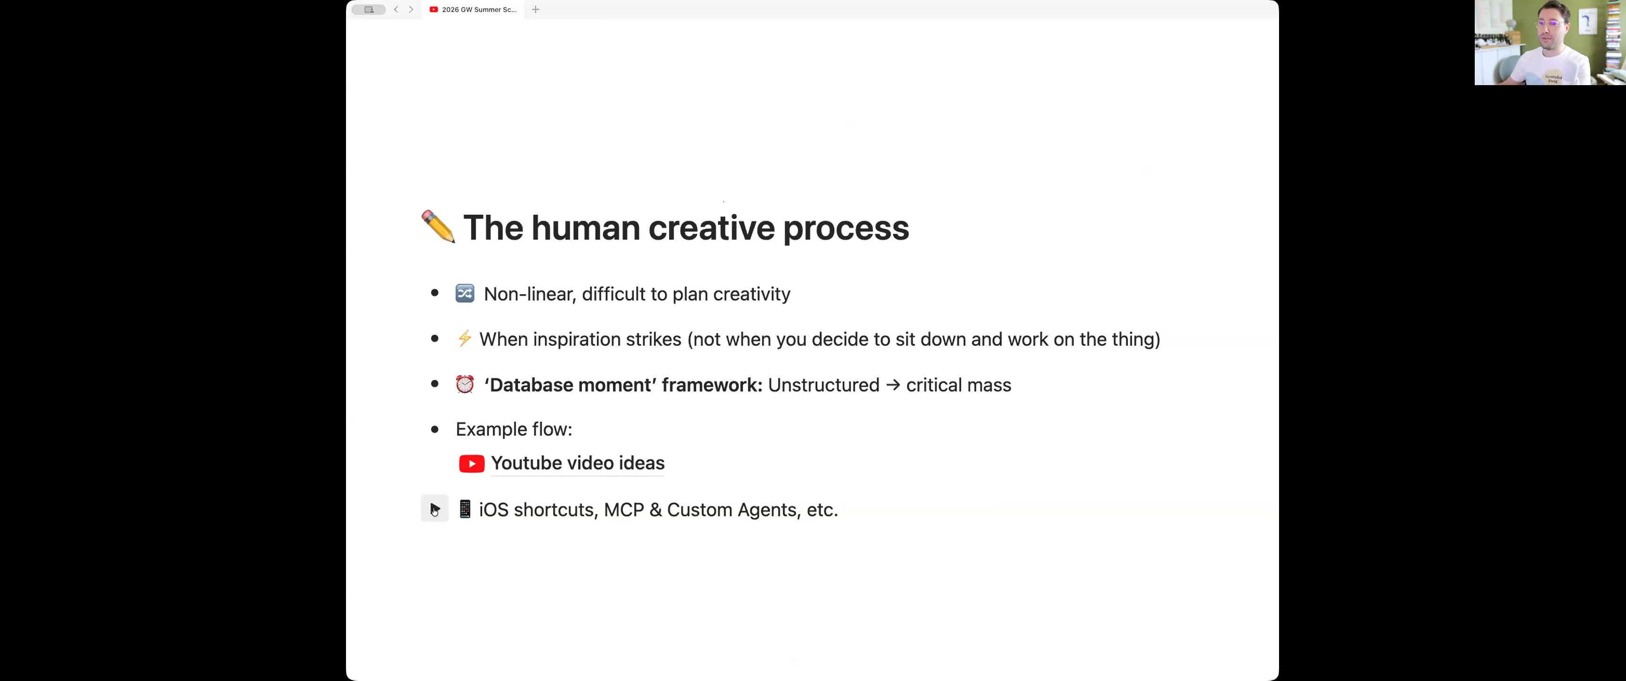
Expand the iOS shortcuts, MCP & Custom Agents toggle and play its embedded video at playback speed 2
click(435, 509)
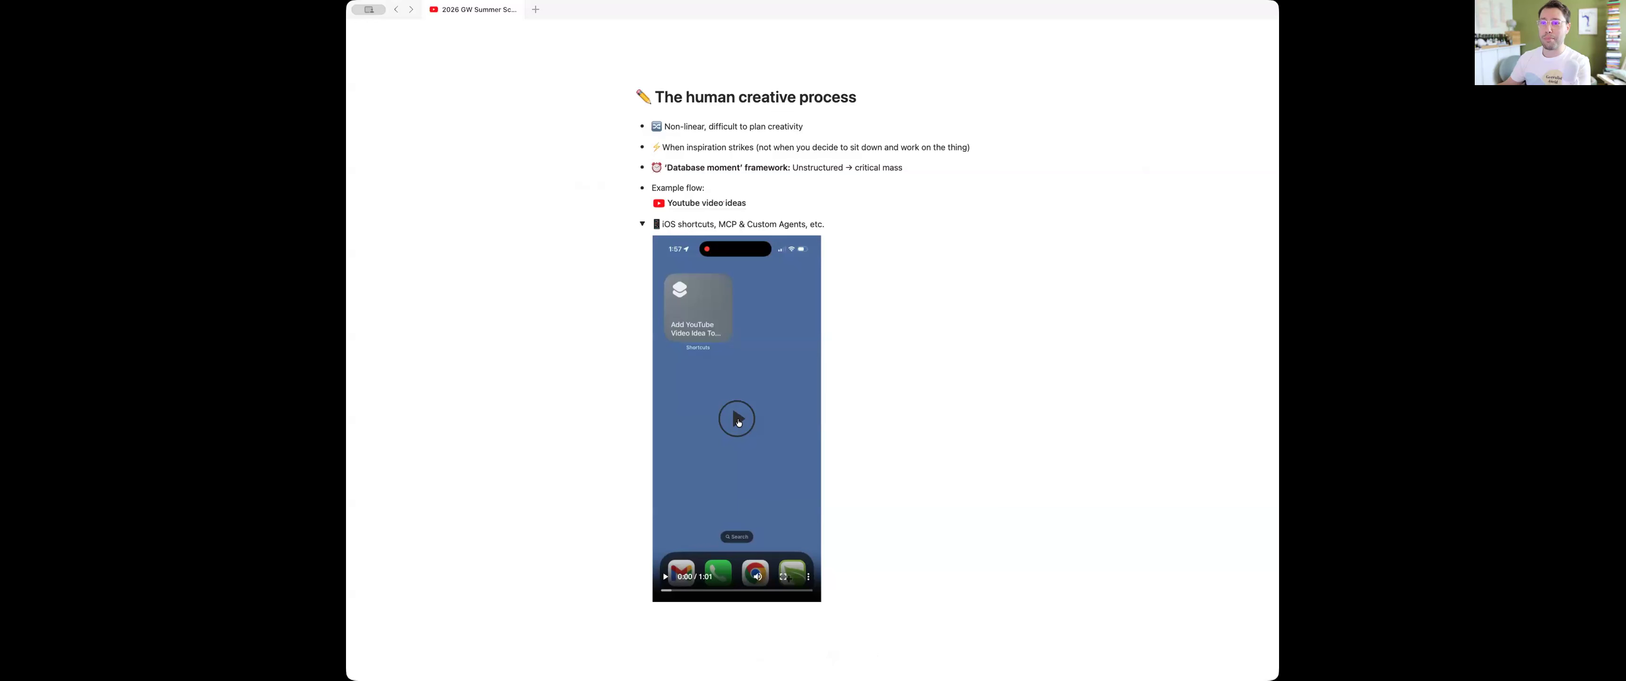
click(810, 577)
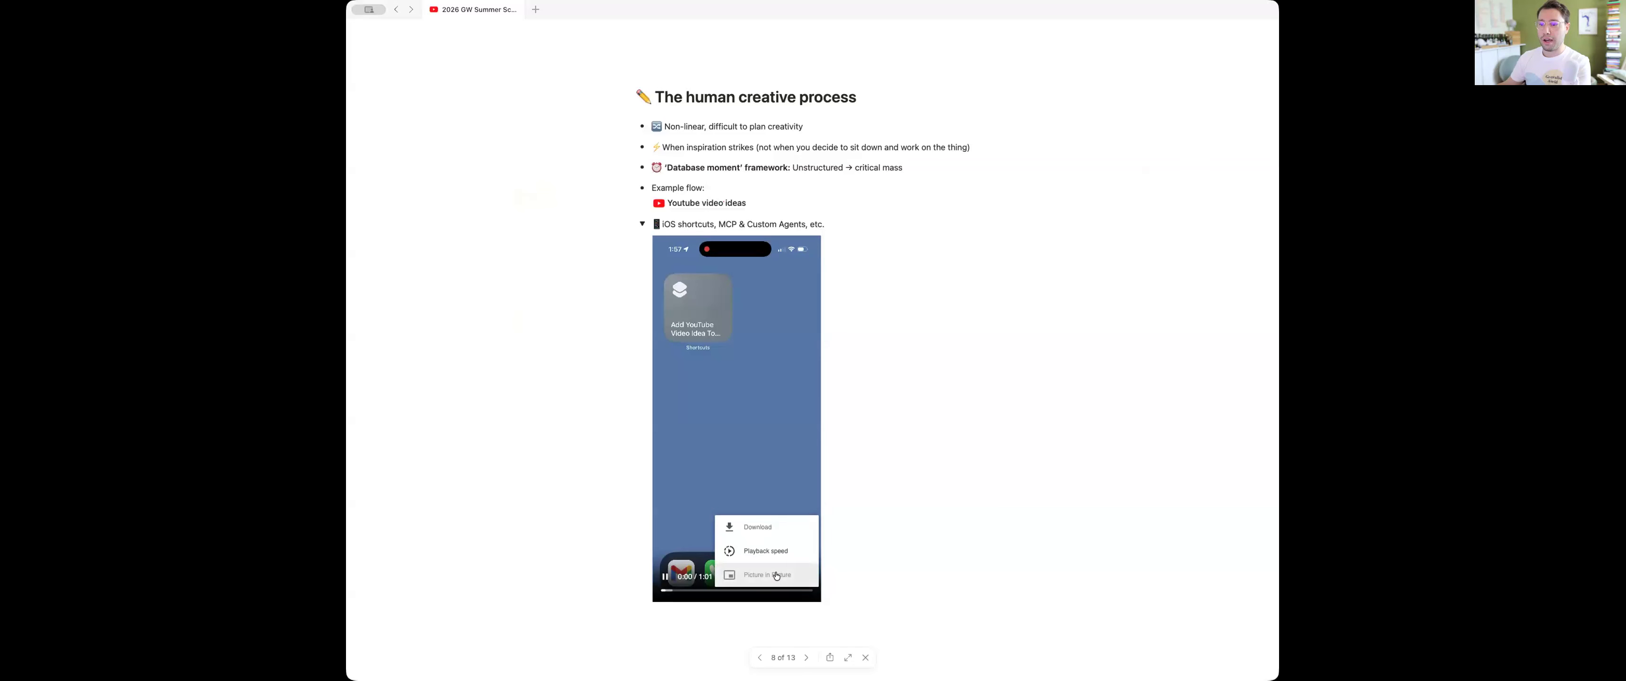
click(766, 551)
scroll(759, 571, down, 2)
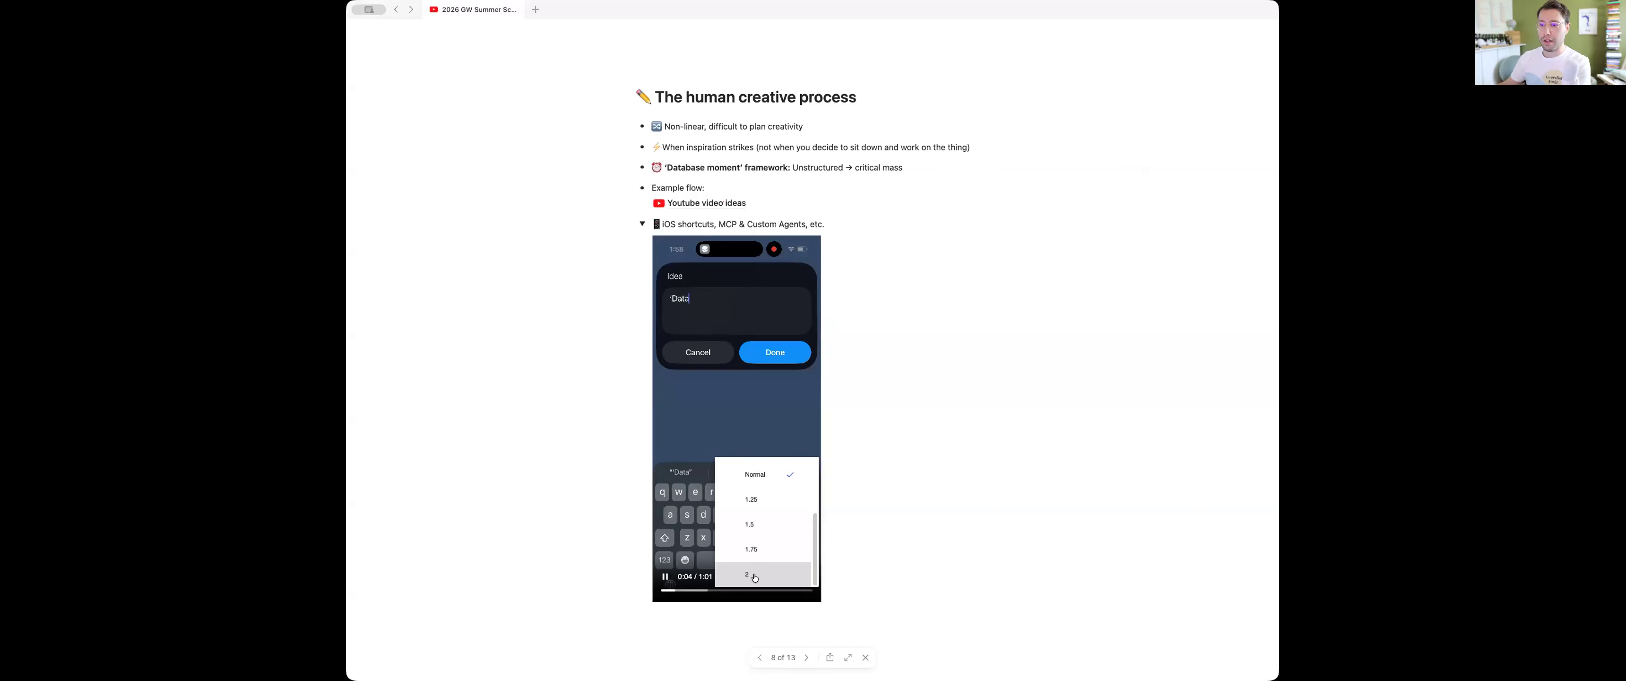
click(758, 575)
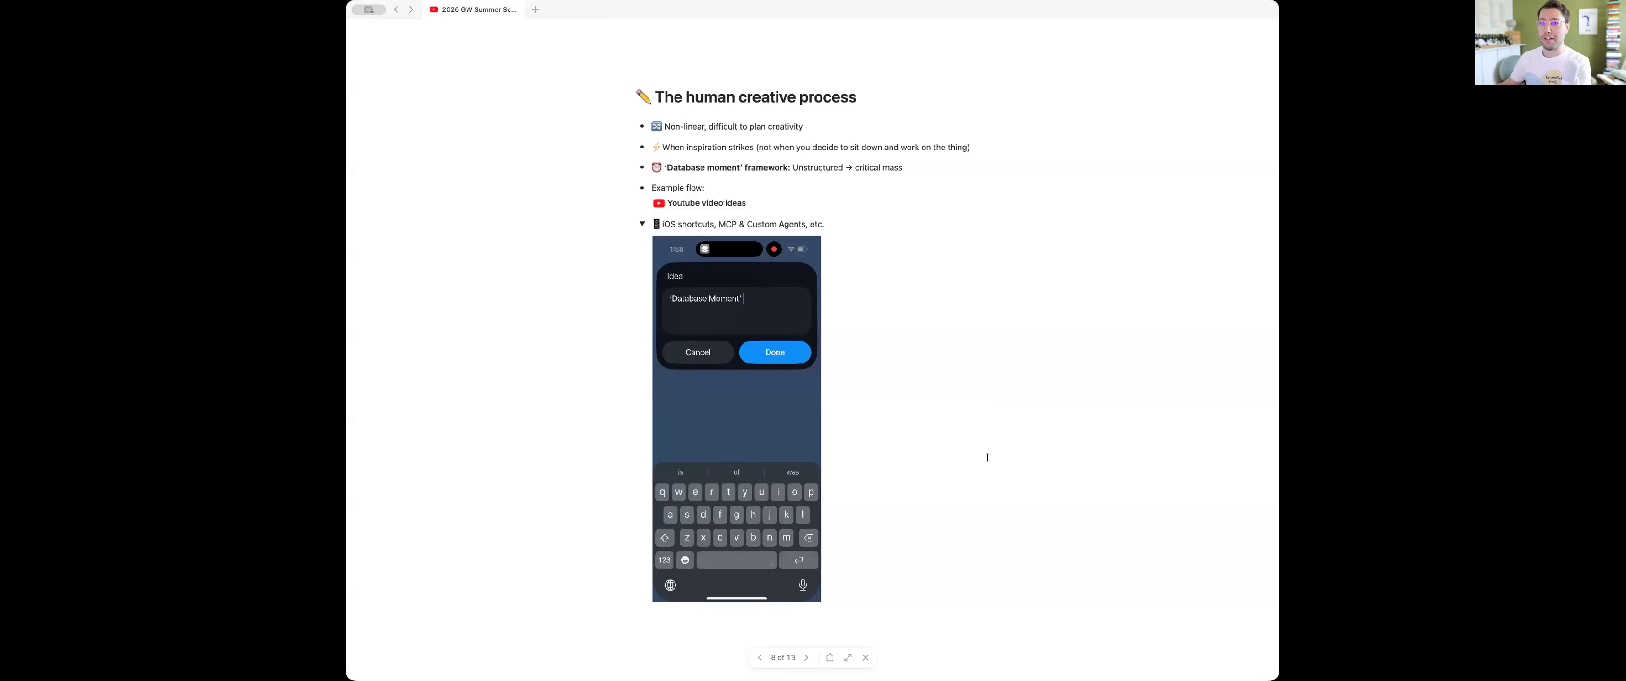